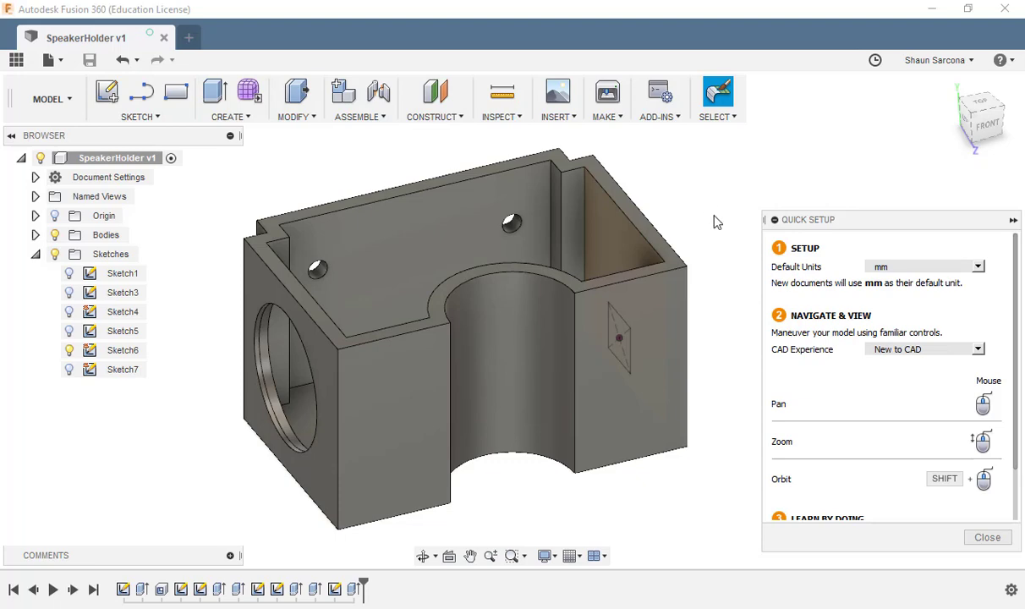
Examine the speaker holder from the front, inside and side, including its openings, back-wall holes and the unused sketch on the side wall
{"action": "middle_click_drag", "start_coordinate": [716, 219], "coordinate": [674, 190], "text": "shift"}
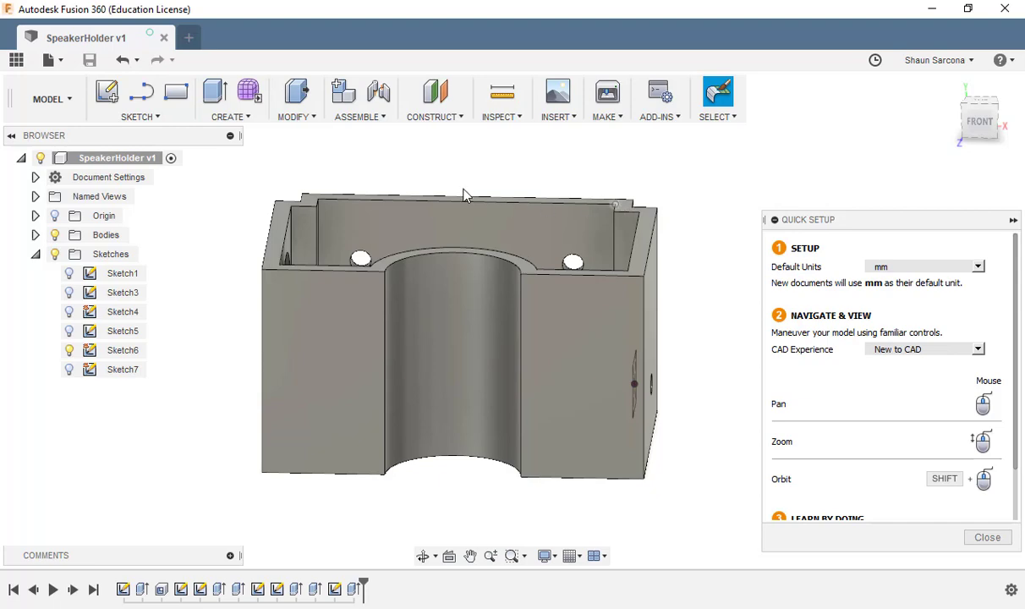
{"action": "middle_click_drag", "start_coordinate": [406, 171], "coordinate": [464, 187], "text": "shift"}
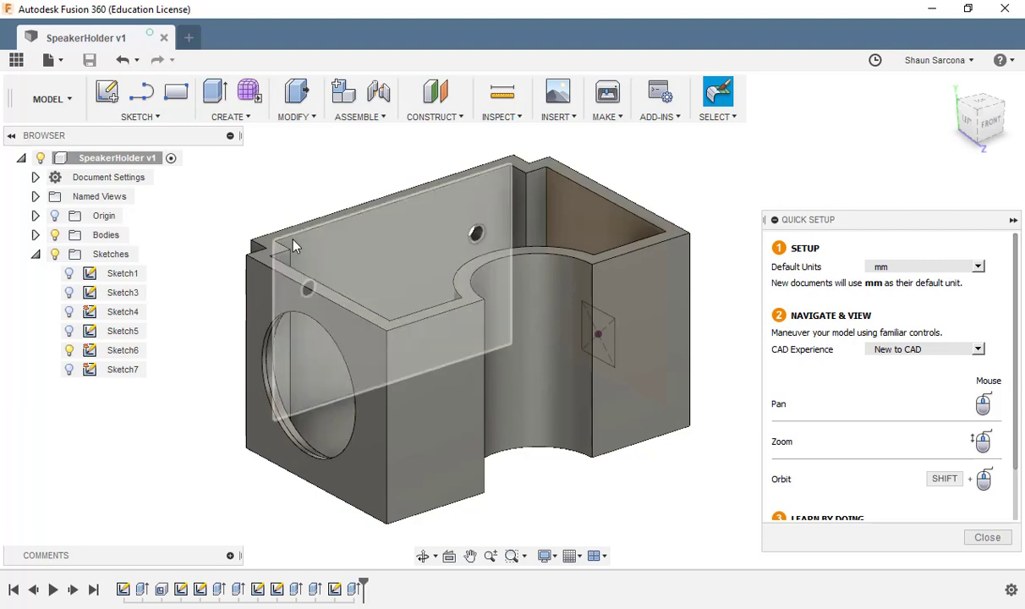
{"action": "middle_click_drag", "start_coordinate": [372, 313], "coordinate": [250, 302], "text": "shift"}
{"action": "middle_click_drag", "start_coordinate": [317, 198], "coordinate": [404, 399]}
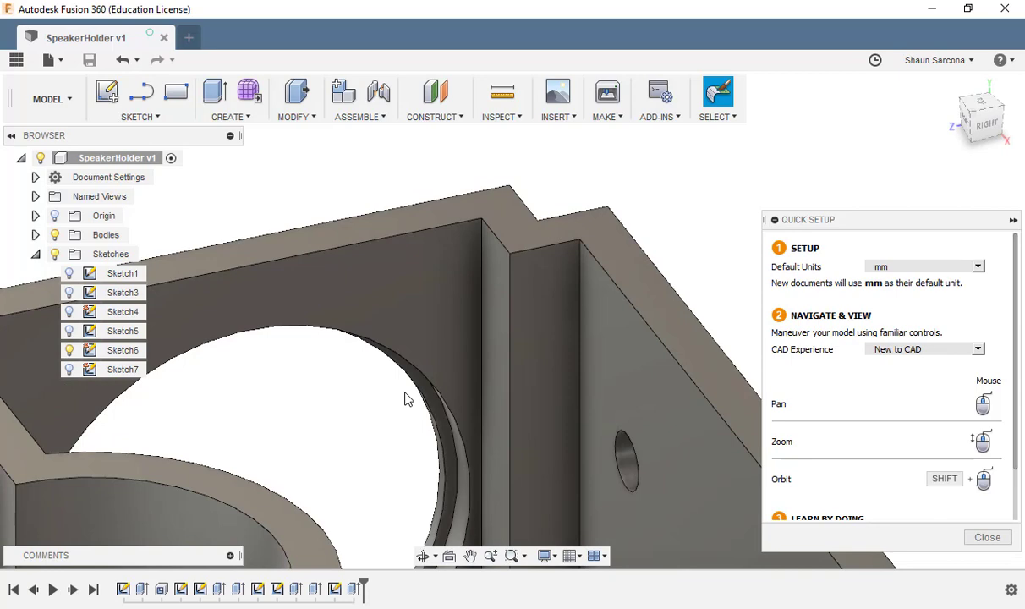
{"action": "middle_click_drag", "start_coordinate": [391, 384], "coordinate": [597, 386], "text": "shift"}
{"action": "middle_click_drag", "start_coordinate": [597, 385], "coordinate": [347, 291]}
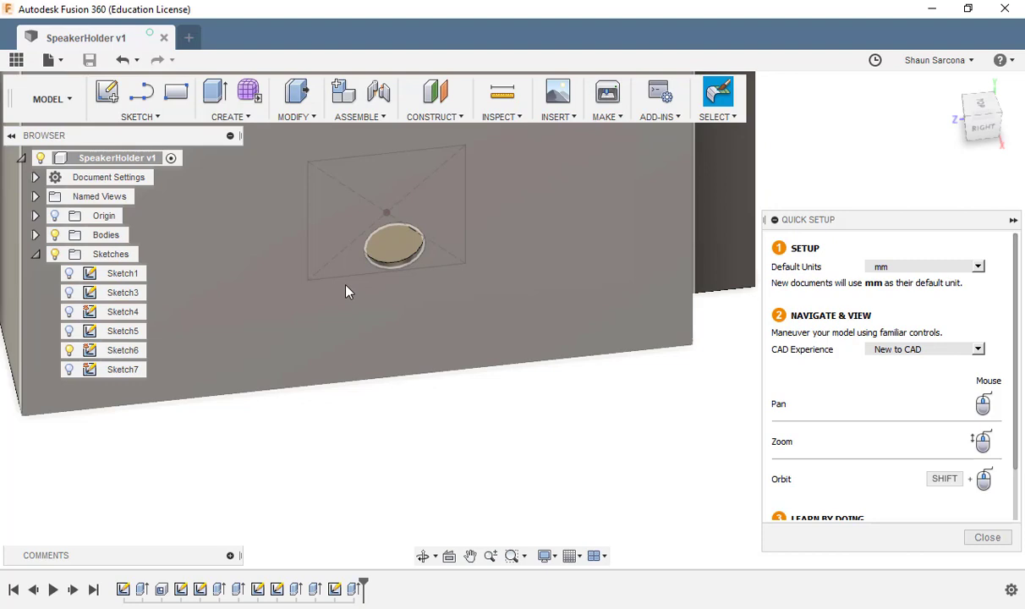
{"action": "scroll", "coordinate": [346, 290], "scroll_direction": "up", "scroll_amount": 3}
{"action": "scroll", "coordinate": [347, 291], "scroll_direction": "down", "scroll_amount": 6}
{"action": "middle_click_drag", "start_coordinate": [347, 291], "coordinate": [535, 381], "text": "shift"}
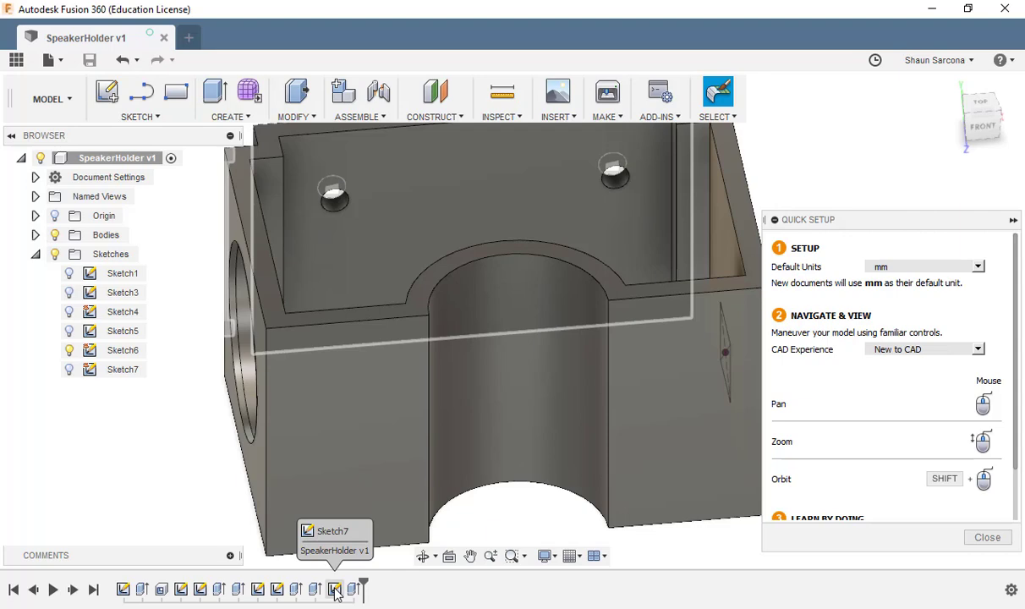
Edit Sketch7 to set both back-wall hole heights from the bottom edge to 20 mm and finish the sketch
{"action": "middle_click_drag", "start_coordinate": [392, 327], "coordinate": [583, 350], "text": "shift"}
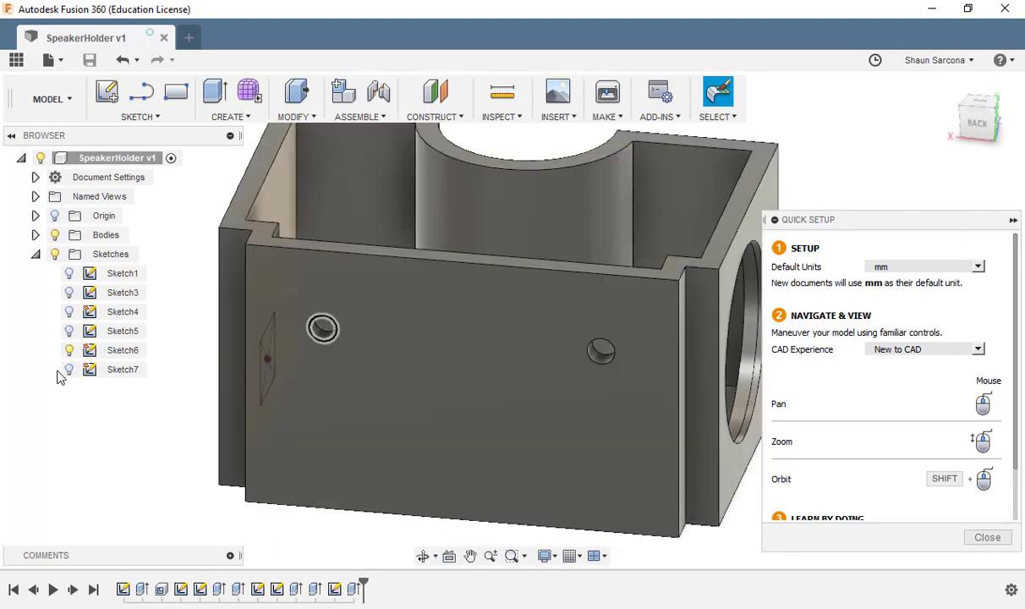
{"action": "double_click", "coordinate": [121, 372]}
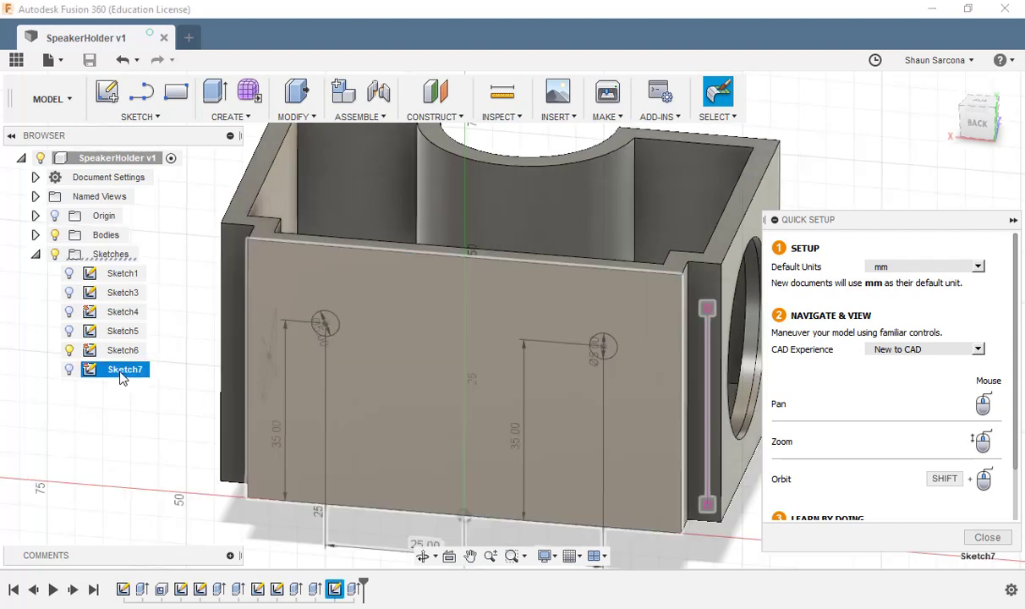
{"action": "mouse_move", "coordinate": [288, 279]}
{"action": "middle_mouse_down"}
{"action": "mouse_move", "coordinate": [296, 476]}
{"action": "mouse_move", "coordinate": [229, 573]}
{"action": "middle_mouse_up"}
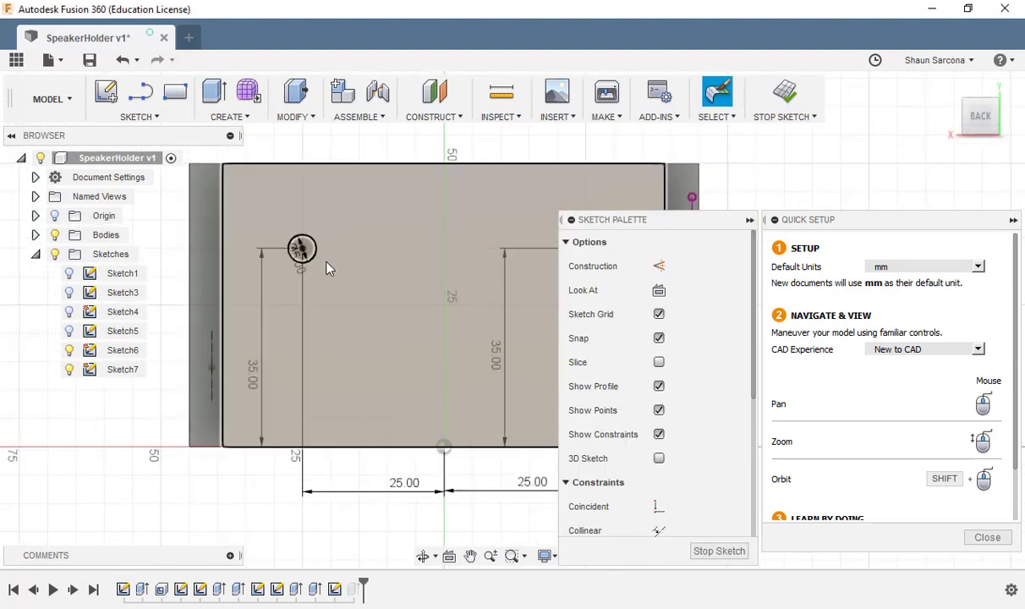
{"action": "middle_click_drag", "start_coordinate": [451, 286], "coordinate": [366, 270]}
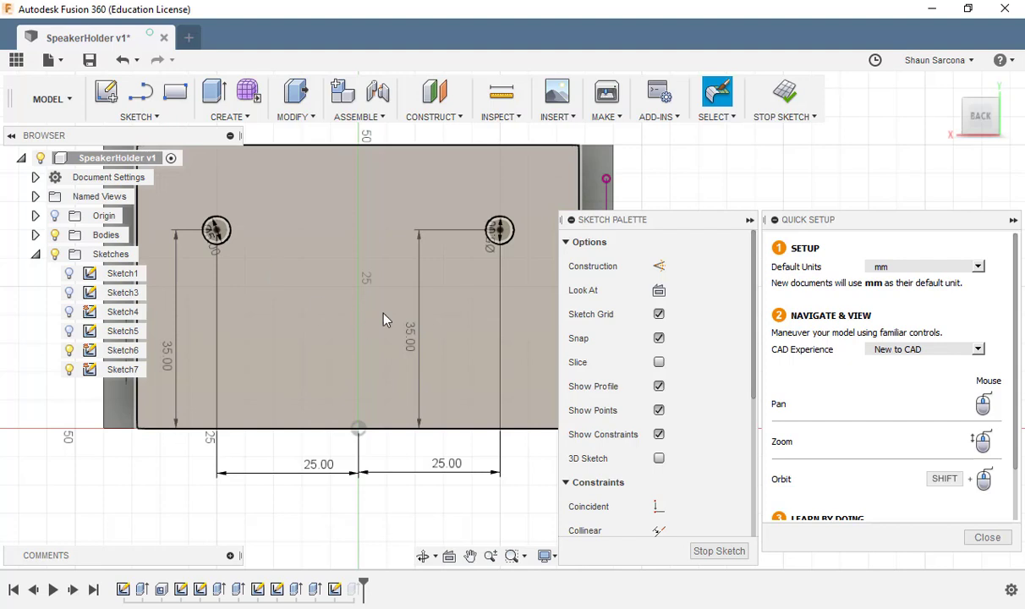
{"action": "double_click", "coordinate": [410, 343]}
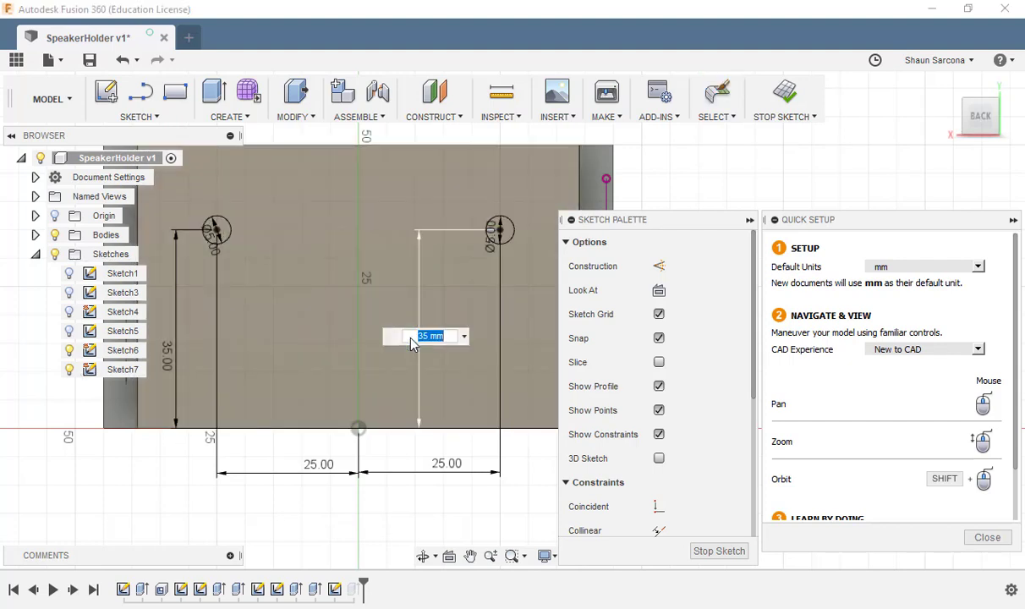
{"action": "type", "text": "20"}
{"action": "key", "text": "Return"}
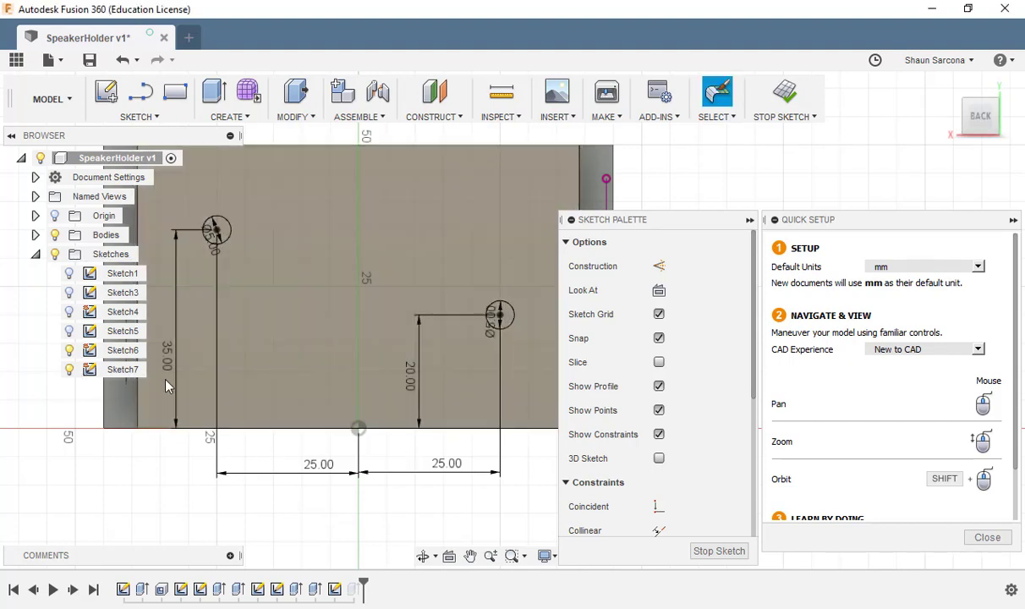
{"action": "double_click", "coordinate": [170, 357]}
{"action": "type", "text": "20"}
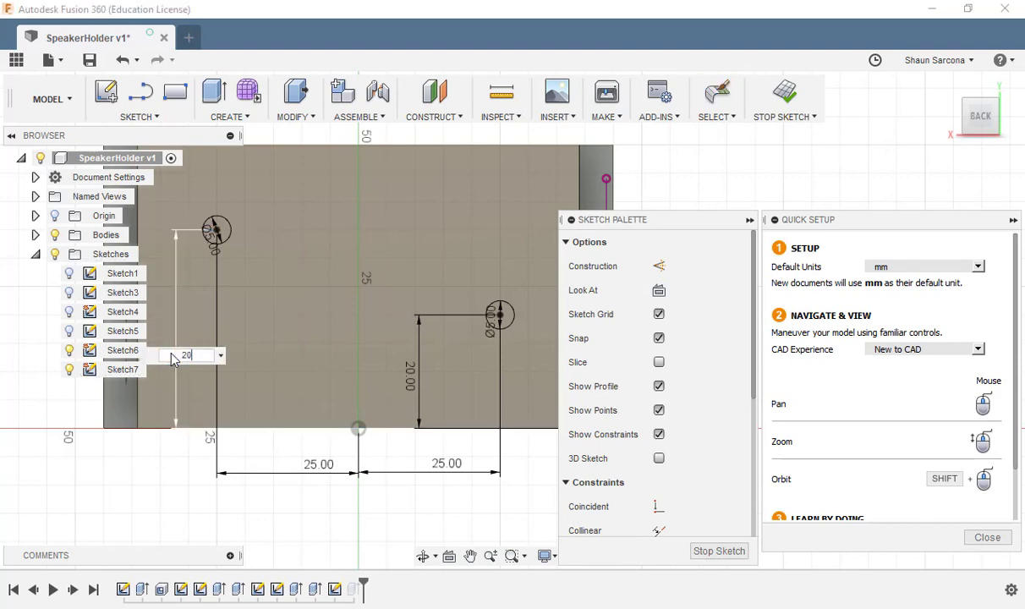
{"action": "key", "text": "Return"}
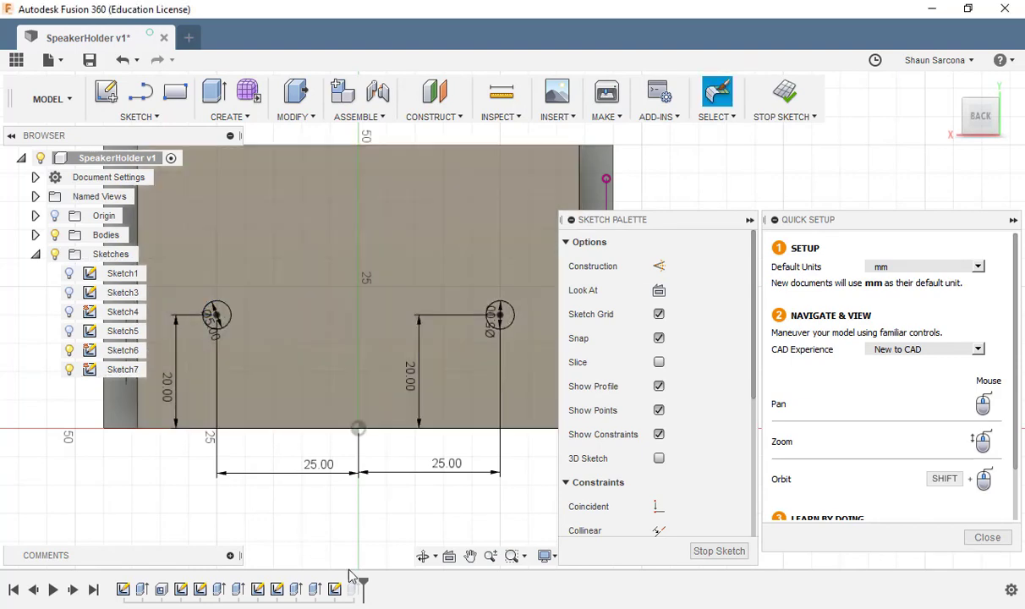
{"action": "left_click", "coordinate": [783, 98]}
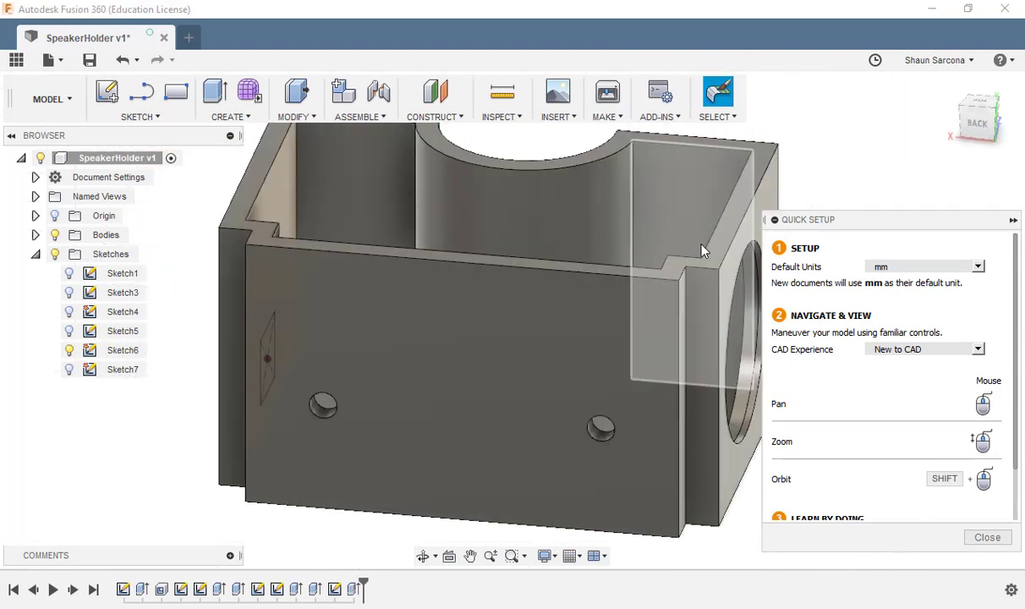
Reopen Sketch7 and try 35 mm for the left hole's height as seen from the front, then set it to 40 mm
{"action": "mouse_move", "coordinate": [663, 231]}
{"action": "middle_mouse_down", "text": "shift"}
{"action": "mouse_move", "coordinate": [486, 277]}
{"action": "mouse_move", "coordinate": [372, 262]}
{"action": "middle_mouse_up", "text": "shift"}
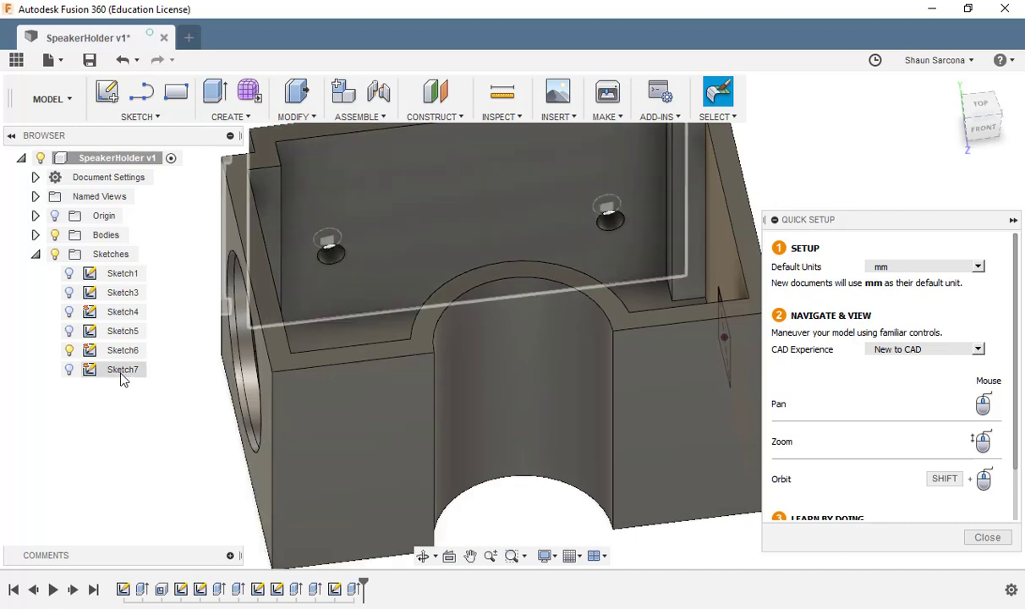
{"action": "left_click", "coordinate": [123, 370]}
{"action": "middle_click_drag", "start_coordinate": [304, 292], "coordinate": [317, 336]}
{"action": "middle_click_drag", "start_coordinate": [373, 382], "coordinate": [275, 402]}
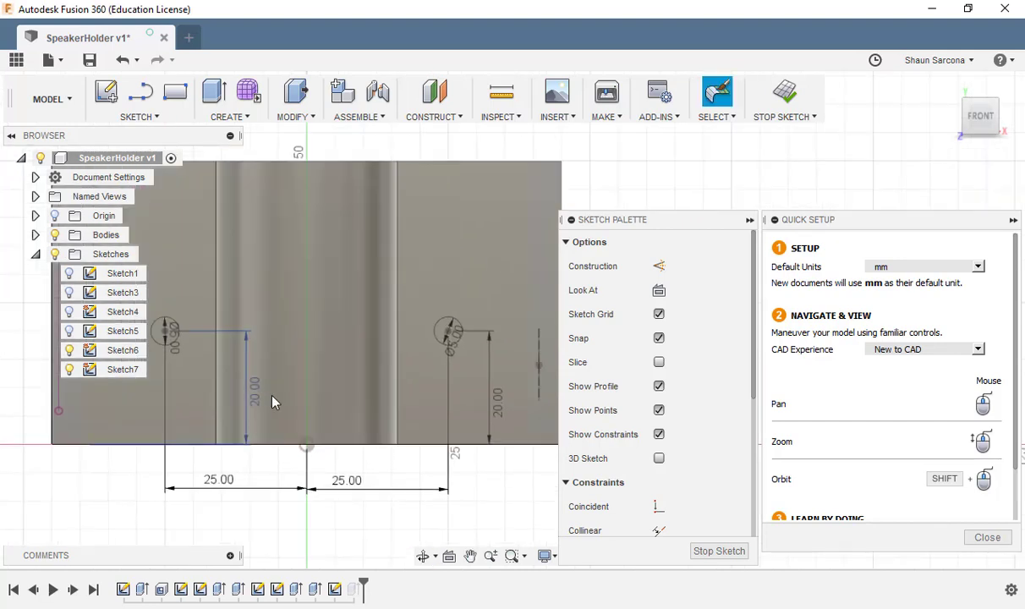
{"action": "double_click", "coordinate": [254, 397]}
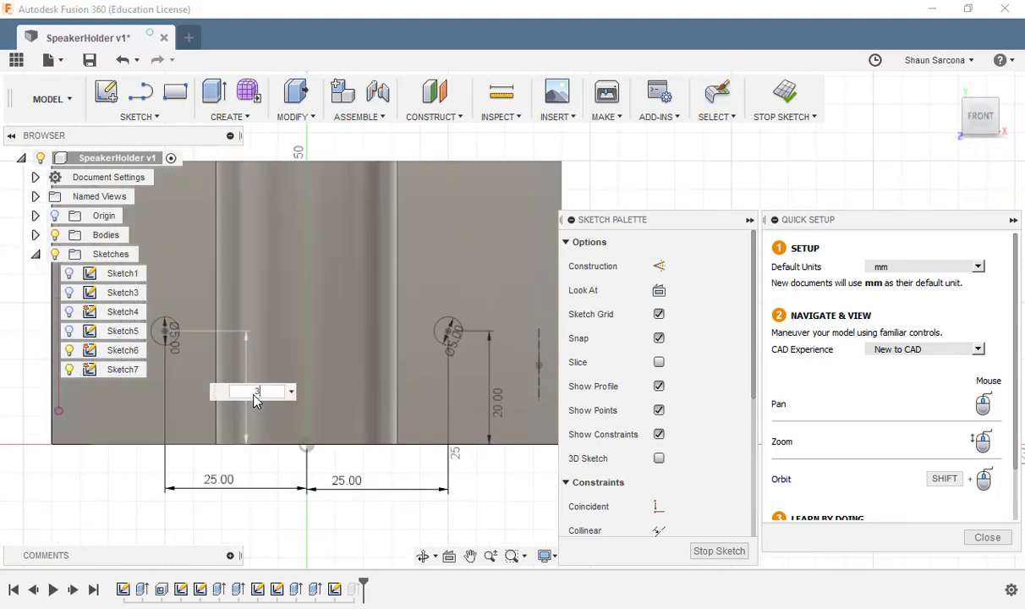
{"action": "type", "text": "35"}
{"action": "key", "text": "Return"}
{"action": "double_click", "coordinate": [258, 370]}
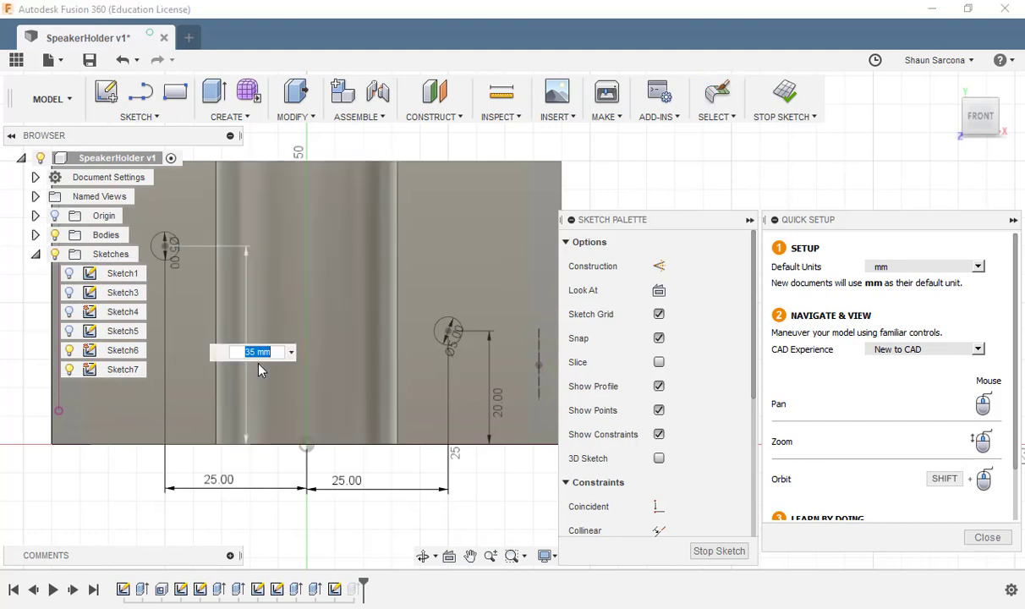
{"action": "type", "text": "40"}
{"action": "key", "text": "Return"}
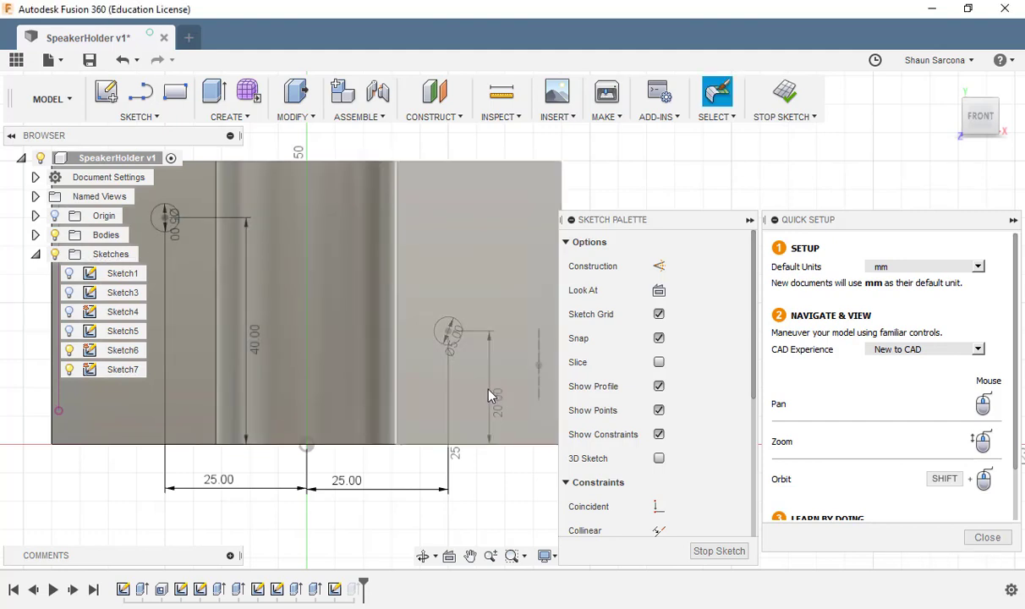
Set the height dimension of the right hole, as seen from the front, to 40 mm in Sketch7
{"action": "double_click", "coordinate": [498, 400]}
{"action": "type", "text": "40"}
{"action": "key", "text": "Return"}
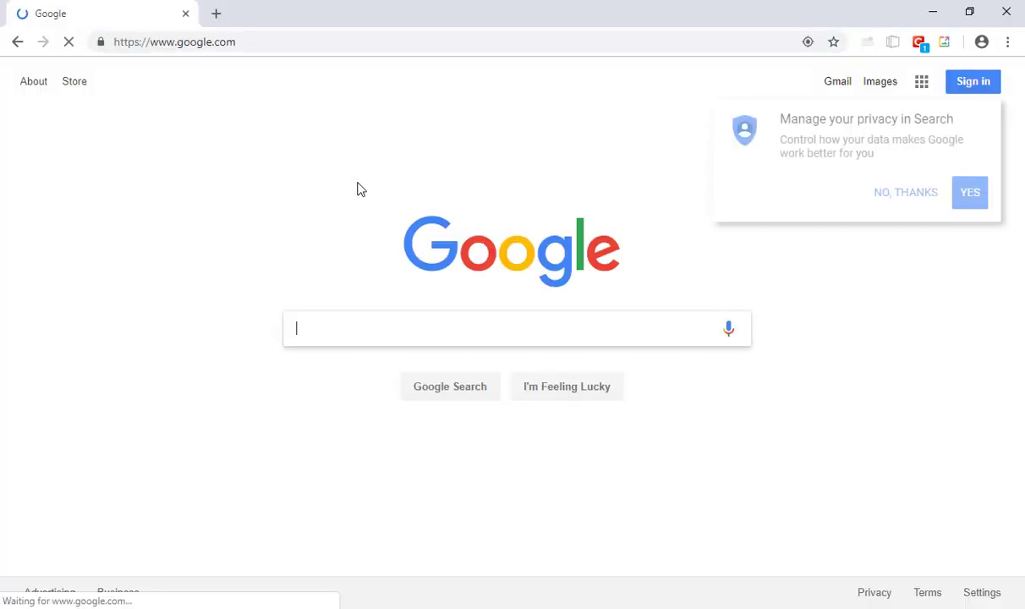
Switch to the web browser, open youtube.com and search for "fusion 360 arduino case"
{"action": "key", "text": "ctrl+l"}
{"action": "type", "text": "youtube.com"}
{"action": "key", "text": "Return"}
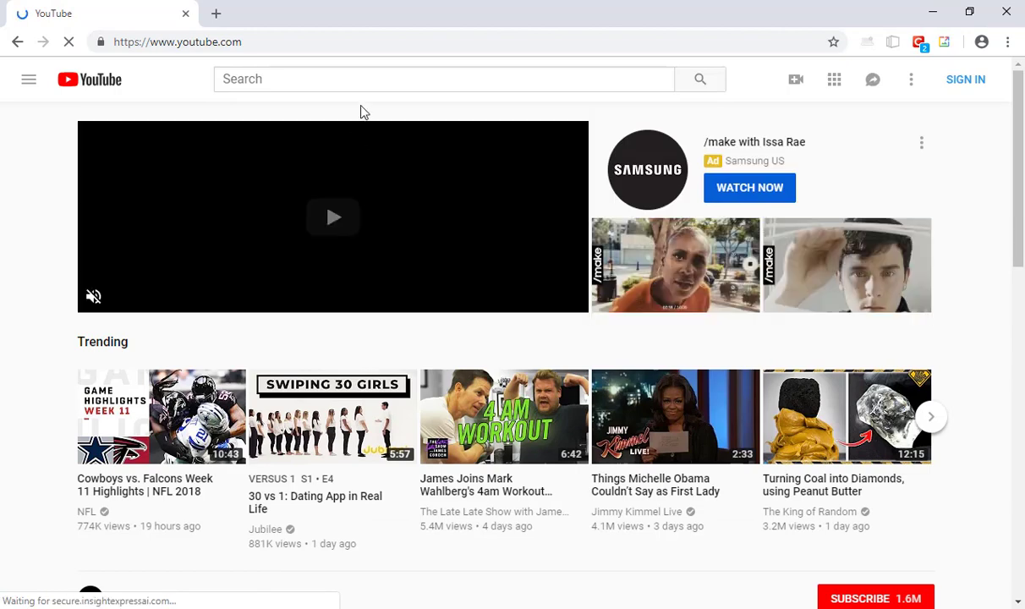
{"action": "left_click", "coordinate": [359, 81]}
{"action": "type", "text": "fusion "}
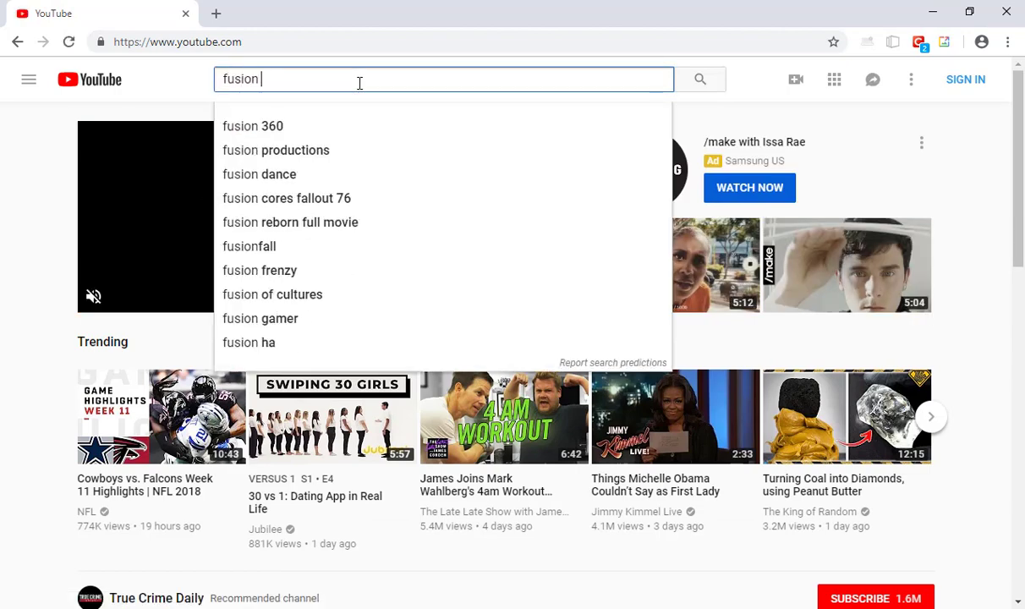
{"action": "type", "text": "360 ardui"}
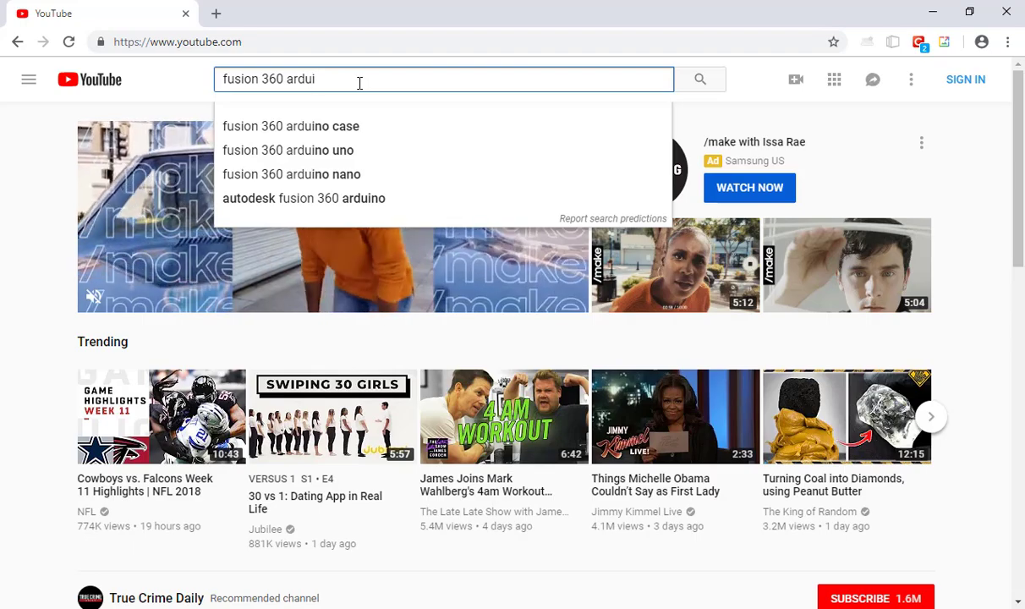
{"action": "key", "text": "Down"}
{"action": "key", "text": "Return"}
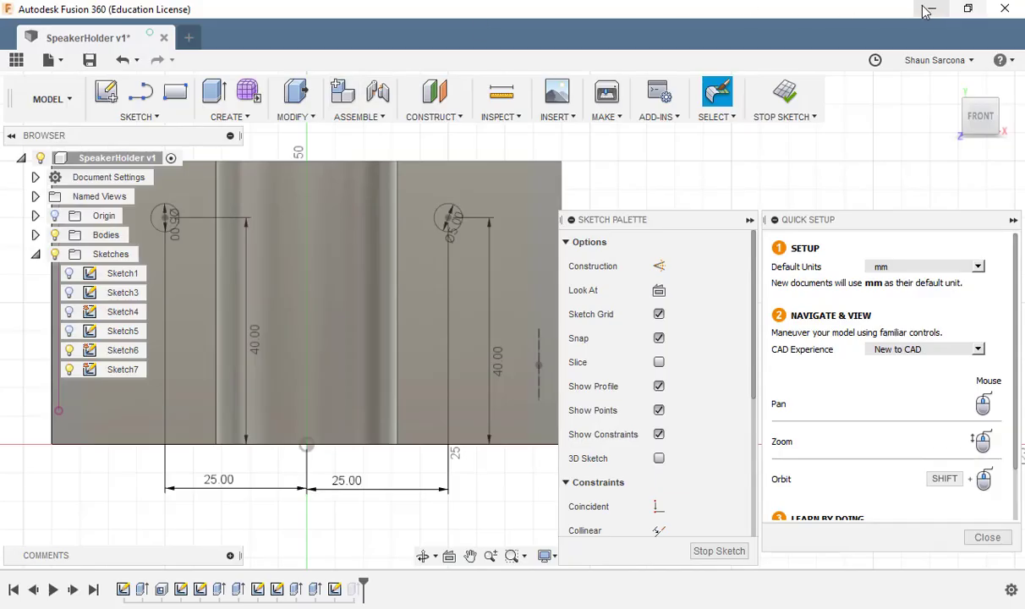
Switch to Cinema 4D, collapse the Subdivision Surface.1, .2 and .3 hierarchies, and examine the whole drone model
{"action": "left_click", "coordinate": [928, 10]}
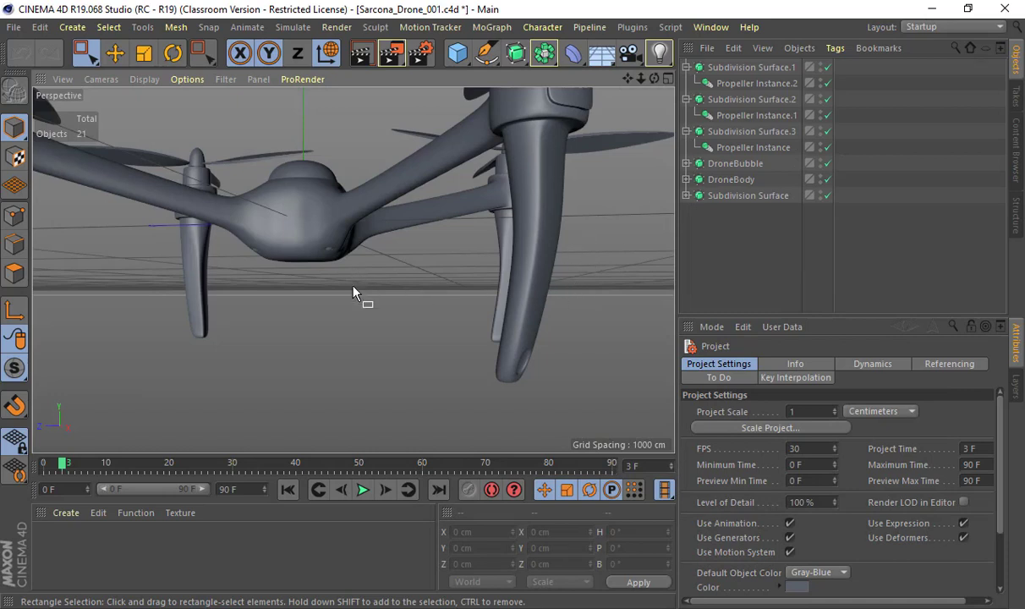
{"action": "left_click_drag", "start_coordinate": [375, 298], "coordinate": [471, 327], "text": "alt"}
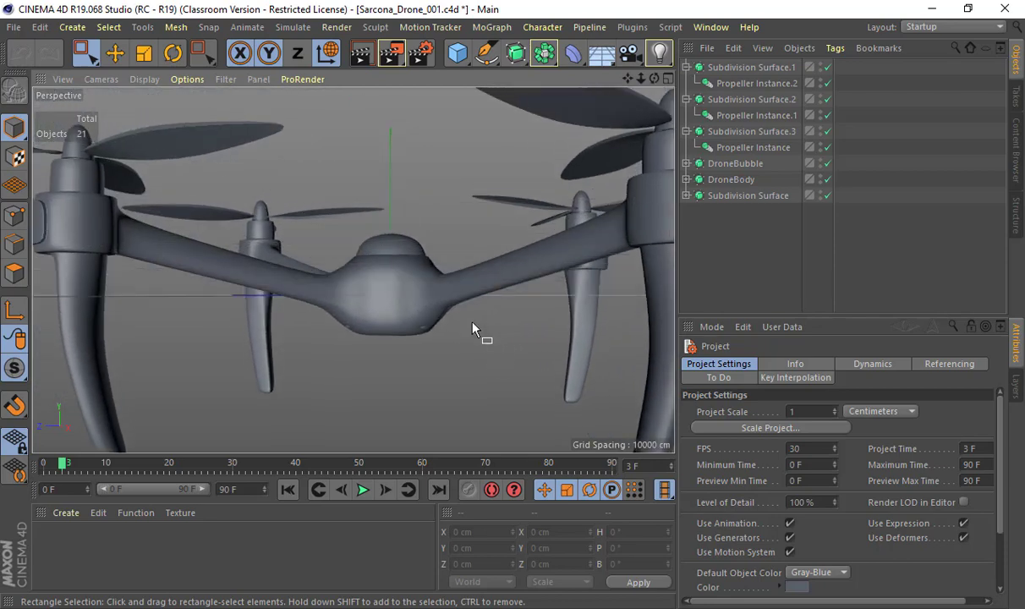
{"action": "left_click", "coordinate": [687, 131]}
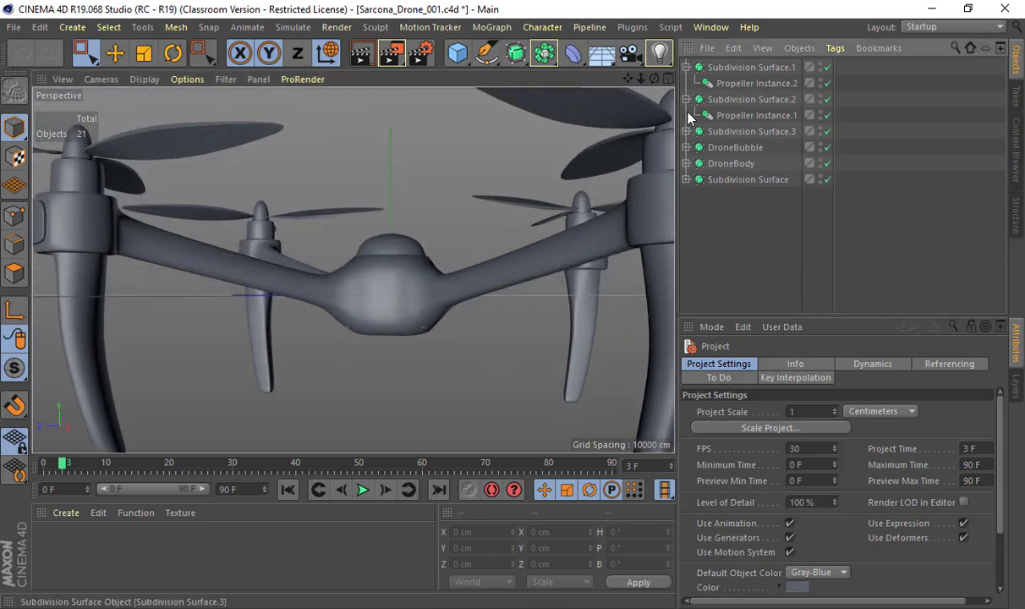
{"action": "left_click", "coordinate": [687, 67]}
{"action": "left_click", "coordinate": [686, 83]}
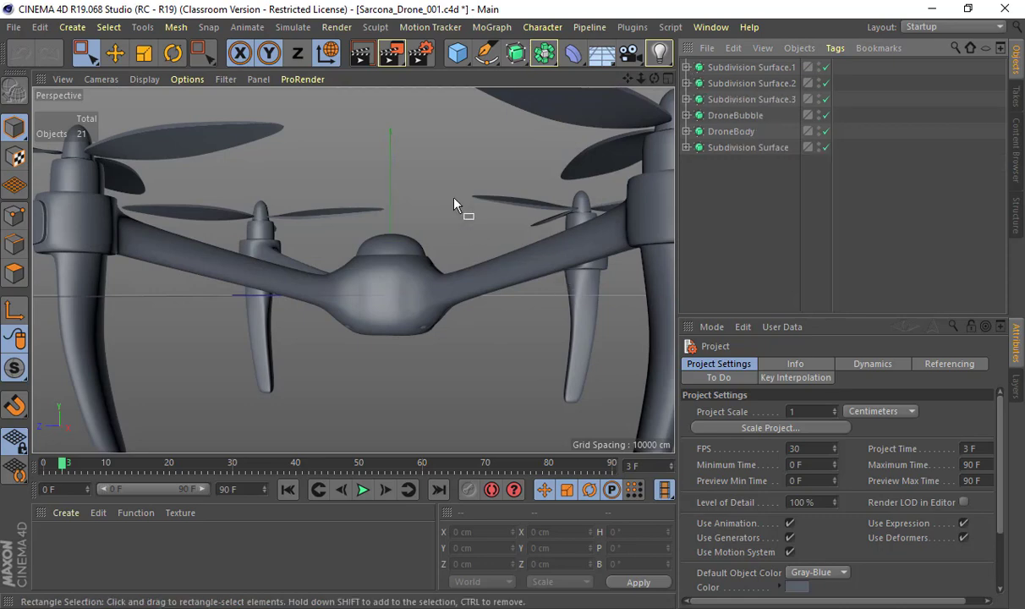
{"action": "middle_click", "coordinate": [434, 229]}
{"action": "left_click_drag", "start_coordinate": [517, 194], "coordinate": [470, 228], "text": "alt"}
{"action": "scroll", "coordinate": [406, 201], "scroll_direction": "down", "scroll_amount": 8}
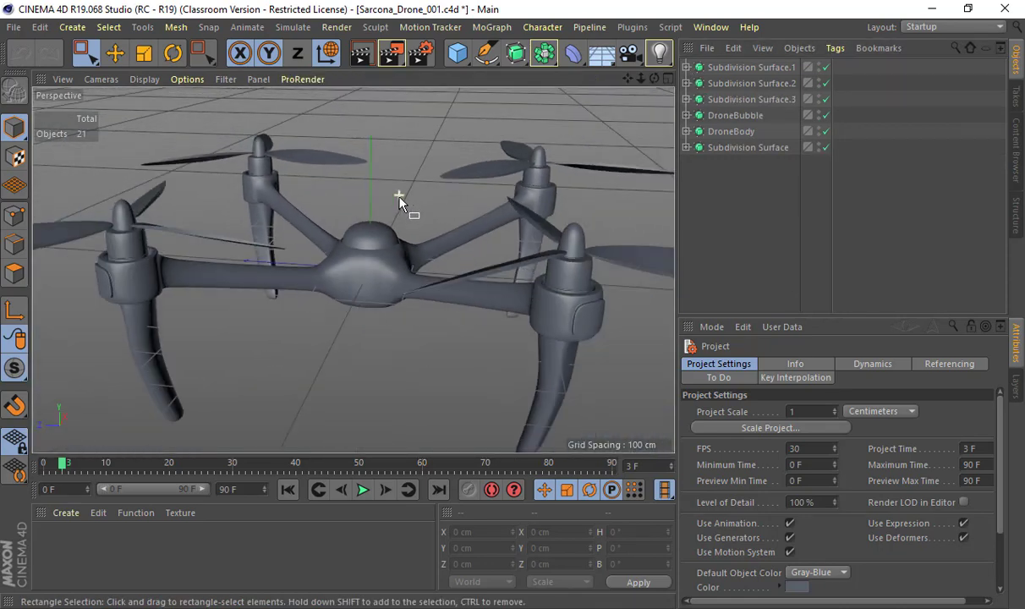
{"action": "left_click_drag", "start_coordinate": [334, 201], "coordinate": [477, 204], "text": "alt"}
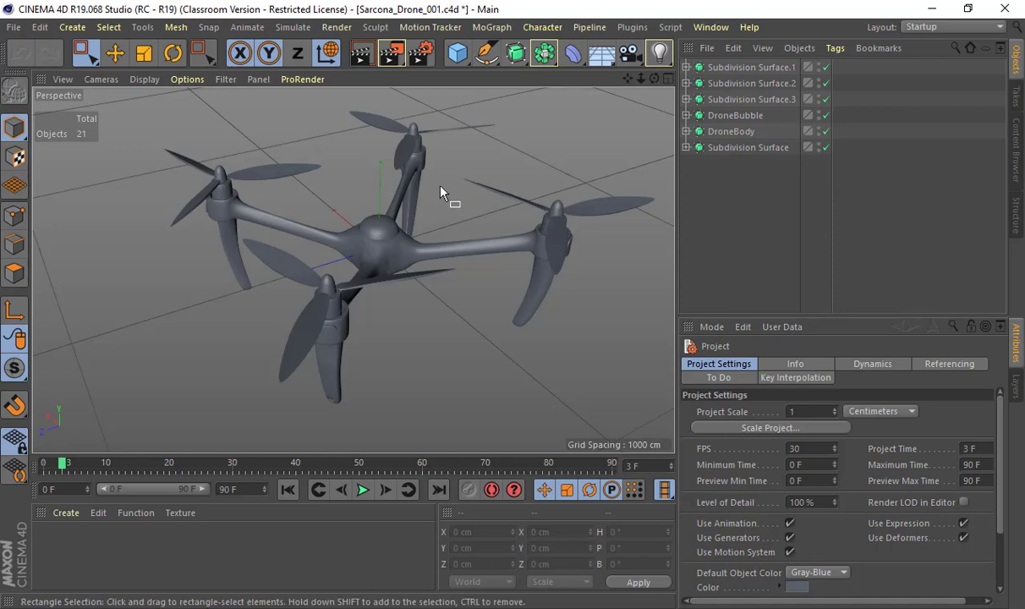
Expand DroneBody, select its nested Symmetry null to inspect the single modelled arm, and collapse the hierarchy again
{"action": "left_click", "coordinate": [685, 132]}
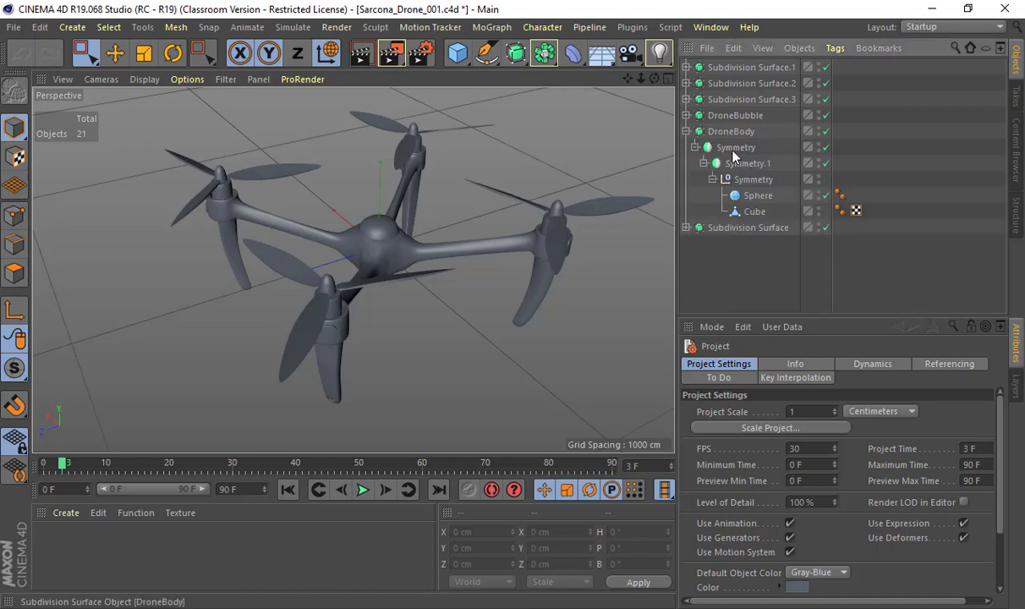
{"action": "left_click", "coordinate": [759, 179]}
{"action": "left_click_drag", "start_coordinate": [505, 175], "coordinate": [301, 211], "text": "alt"}
{"action": "scroll", "coordinate": [476, 265], "scroll_direction": "up", "scroll_amount": 5}
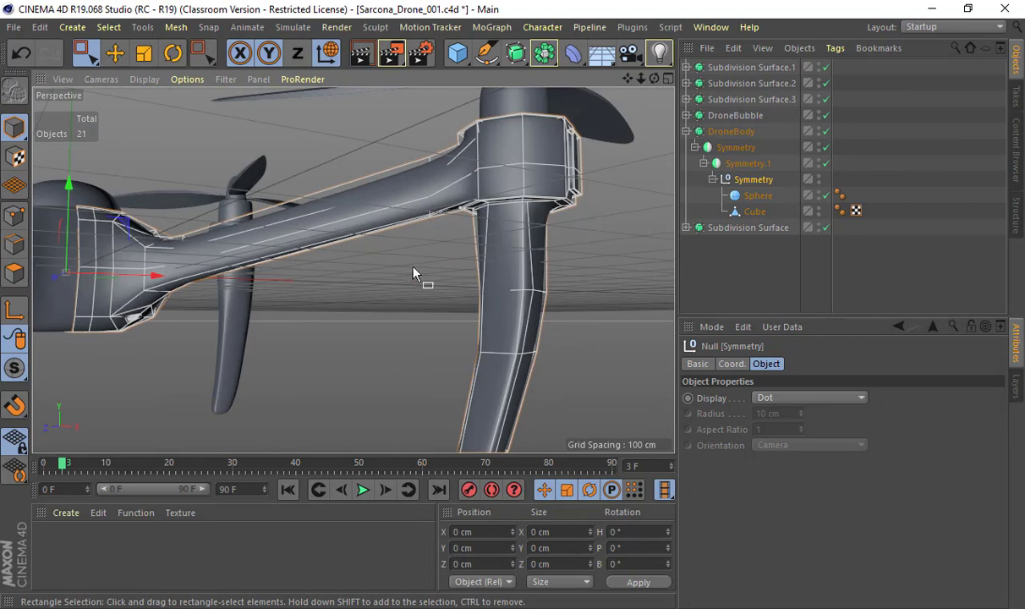
{"action": "left_click_drag", "start_coordinate": [418, 276], "coordinate": [339, 293], "text": "alt"}
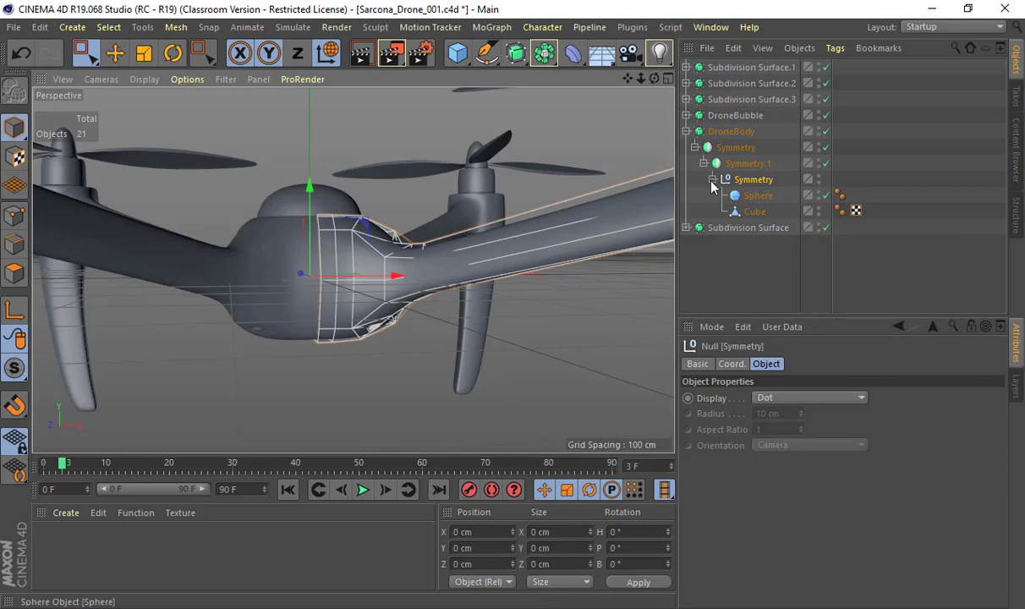
{"action": "left_click", "coordinate": [686, 131]}
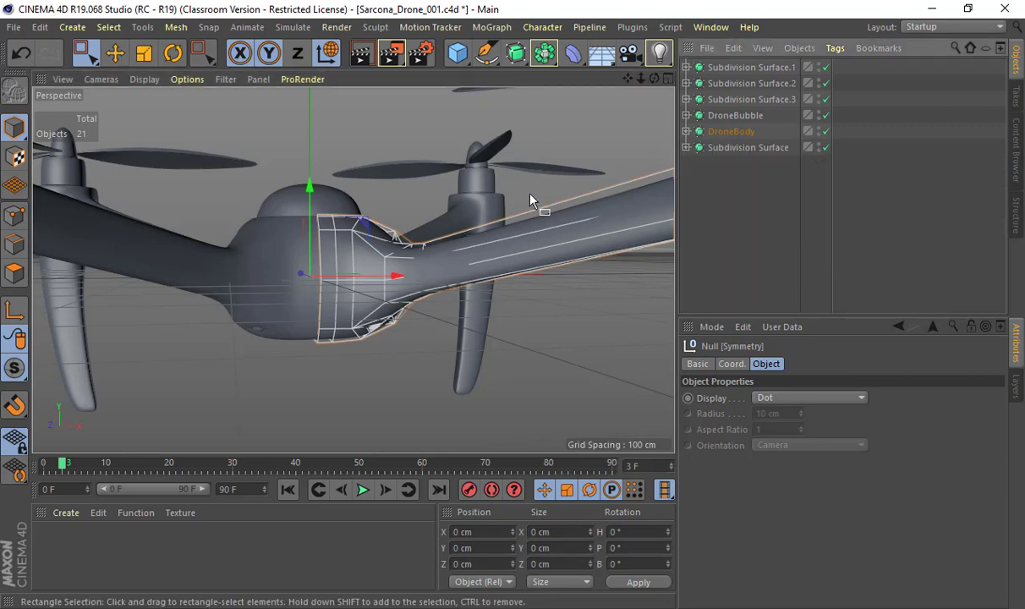
{"action": "left_click_drag", "start_coordinate": [530, 200], "coordinate": [388, 249], "text": "alt"}
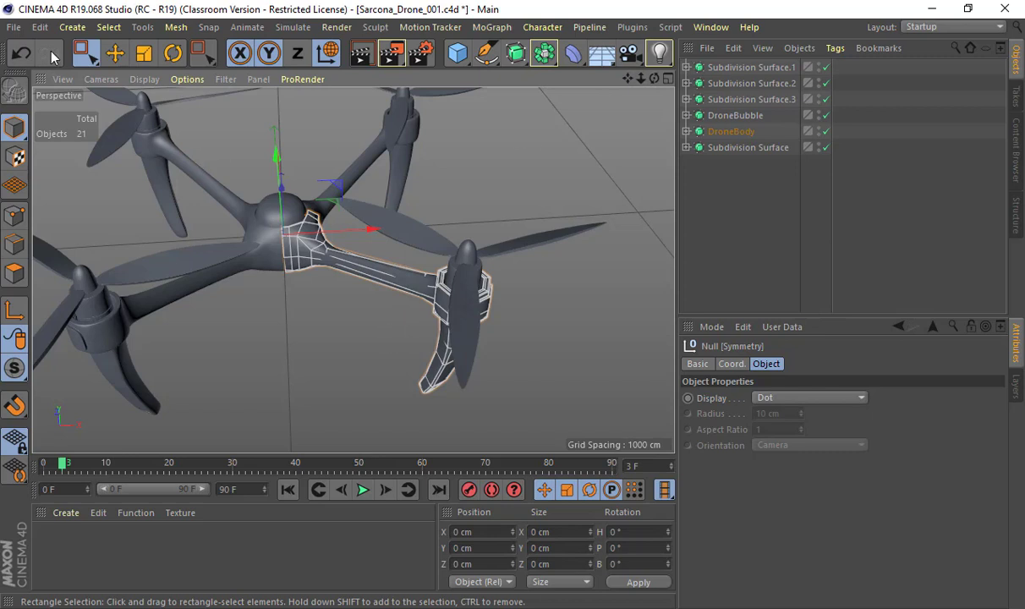
Save the drone as the incremental version Sarcona_Drone_002.c4d and clear the object selection
{"action": "left_click", "coordinate": [14, 27]}
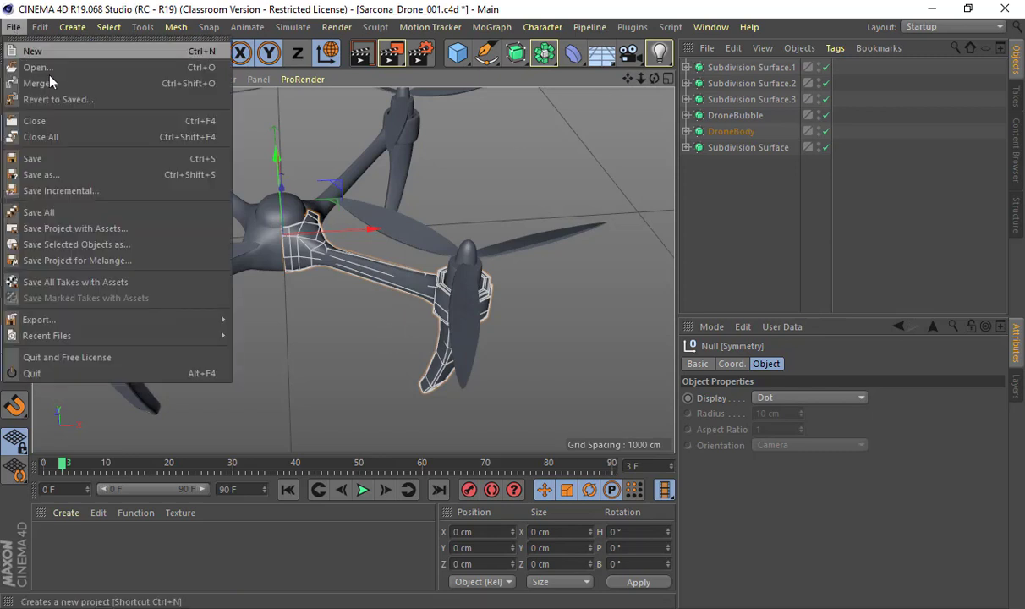
{"action": "left_click", "coordinate": [81, 190]}
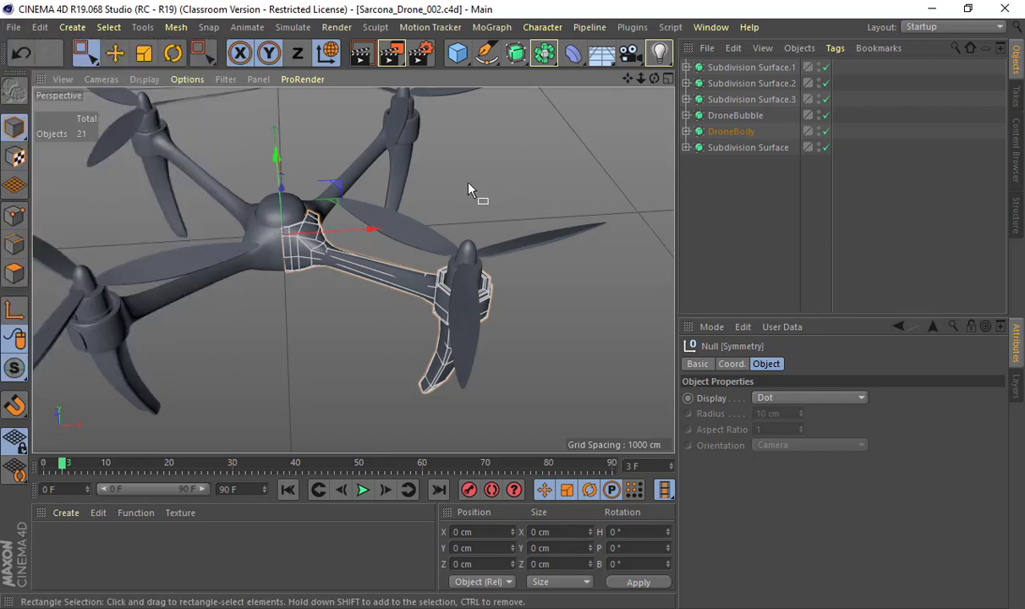
{"action": "left_click_drag", "start_coordinate": [470, 187], "coordinate": [608, 224], "text": "alt"}
{"action": "left_click", "coordinate": [611, 224]}
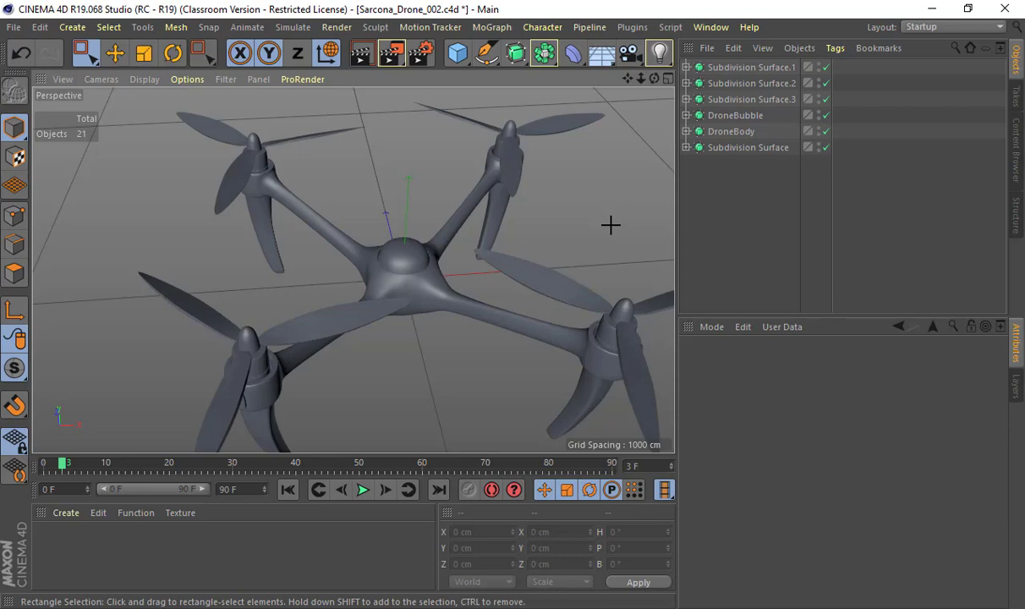
Turn off DroneBody's subdivision smoothing and make its upper Symmetry object editable
{"action": "left_click", "coordinate": [686, 132]}
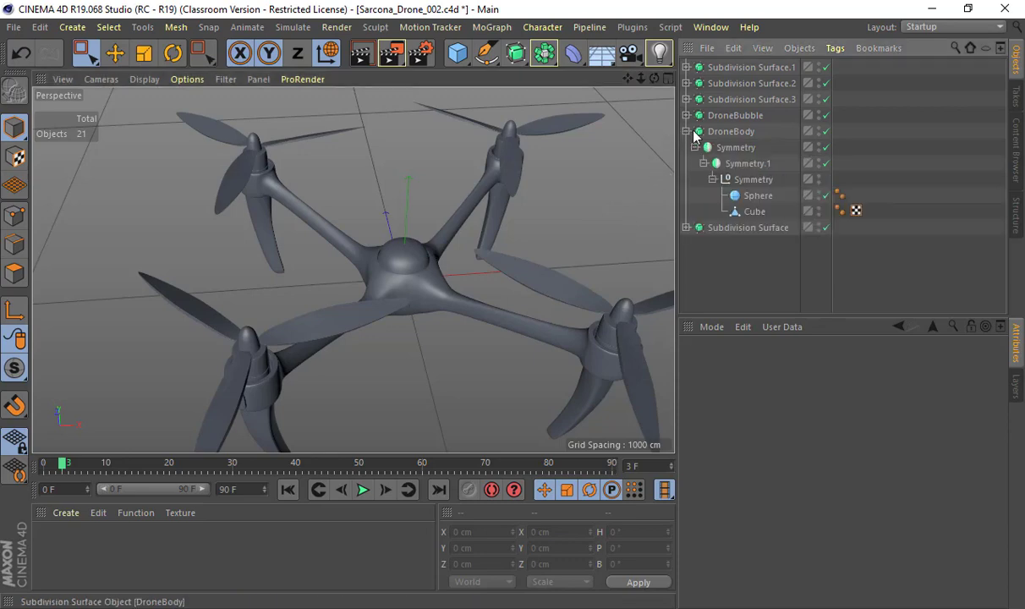
{"action": "left_click", "coordinate": [772, 132]}
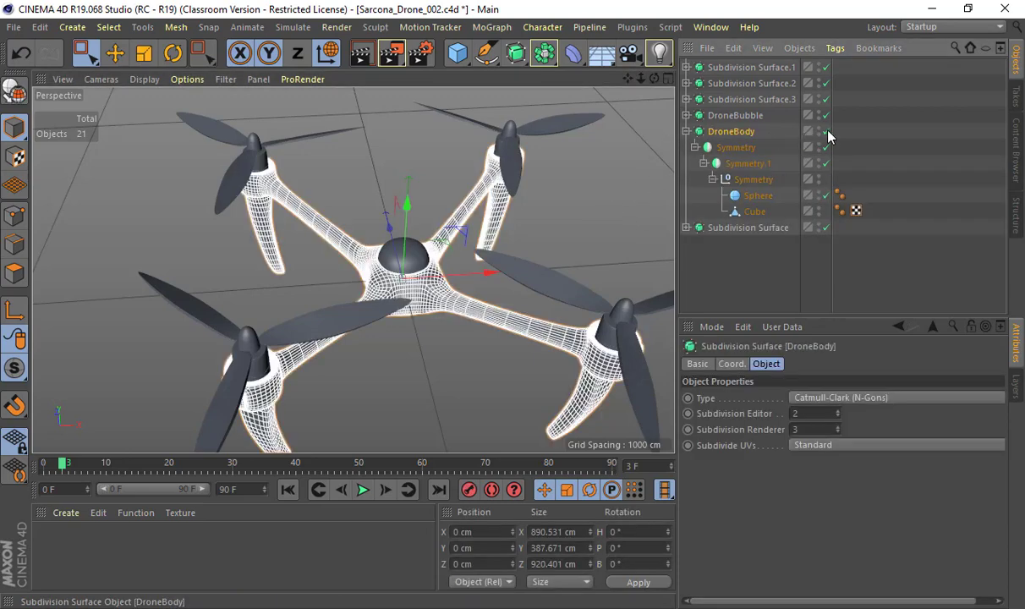
{"action": "key", "text": "q"}
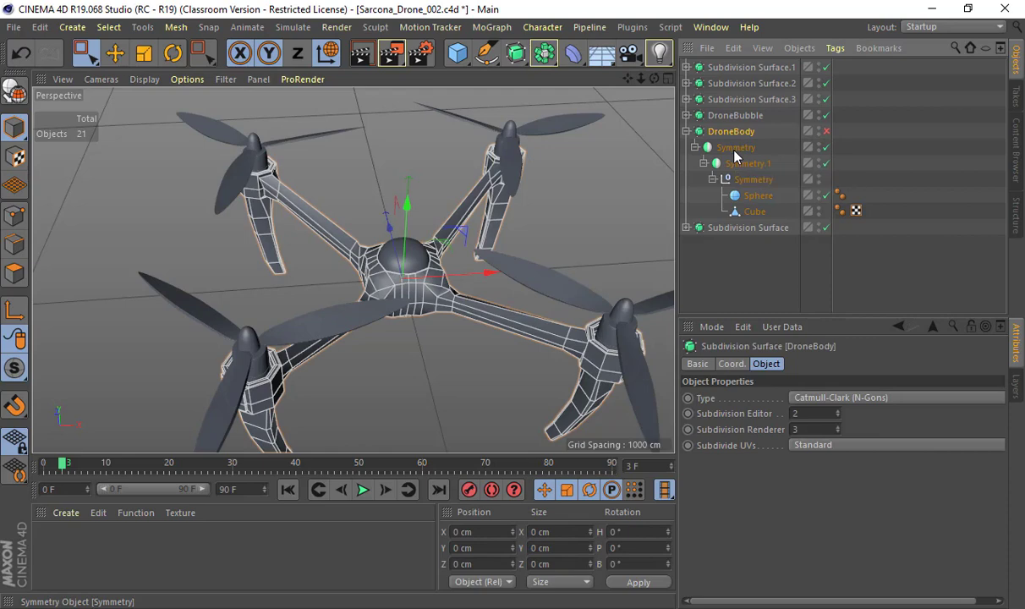
{"action": "left_click", "coordinate": [735, 150]}
{"action": "left_click_drag", "start_coordinate": [533, 196], "coordinate": [400, 173], "text": "alt"}
{"action": "key", "text": "c"}
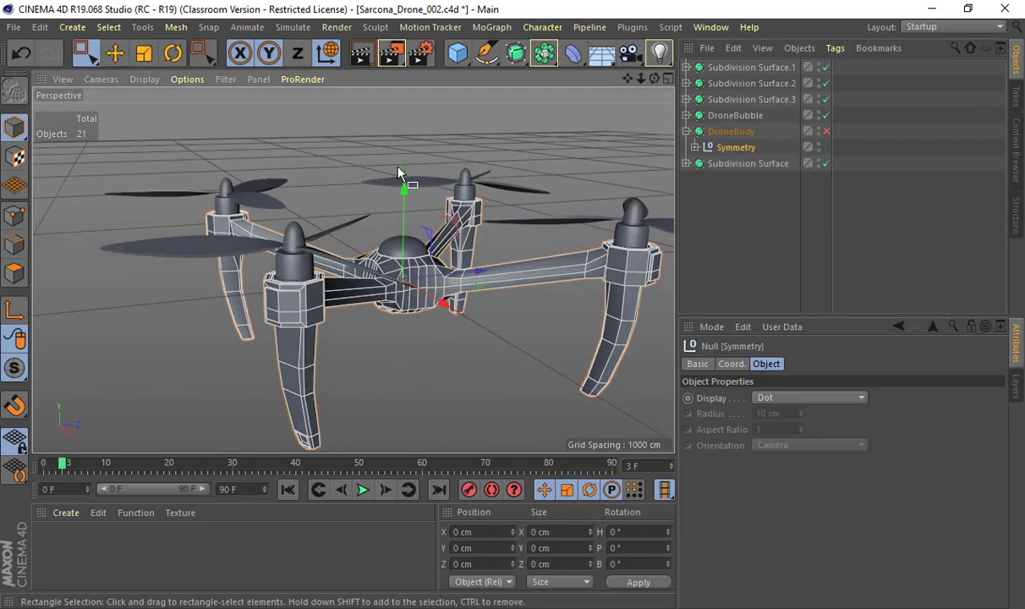
Expand the converted Symmetry hierarchy and inspect the nested Sphere mesh on the underside of the drone body
{"action": "left_click", "coordinate": [694, 147]}
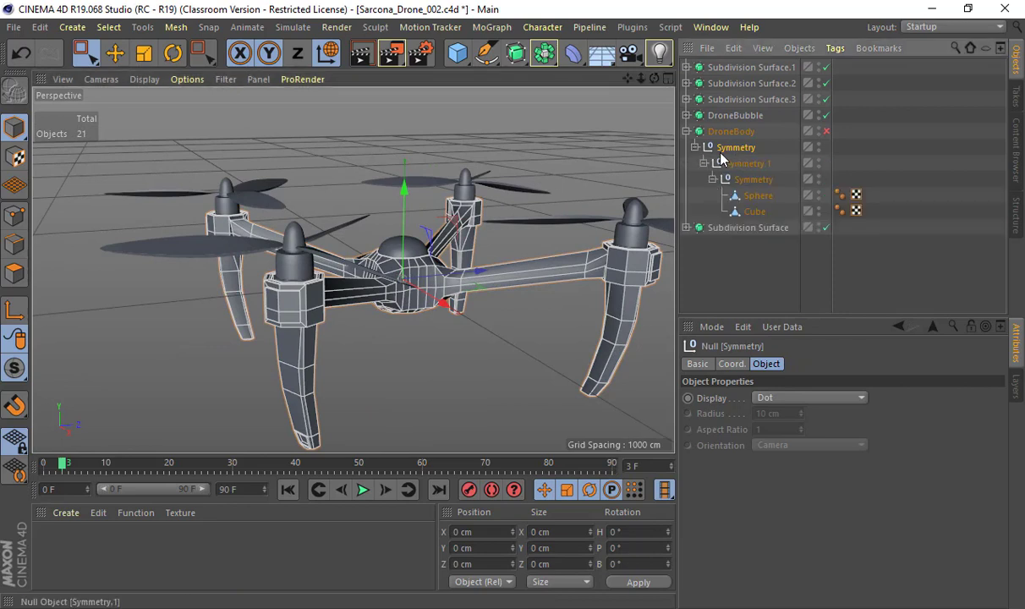
{"action": "left_click", "coordinate": [728, 179]}
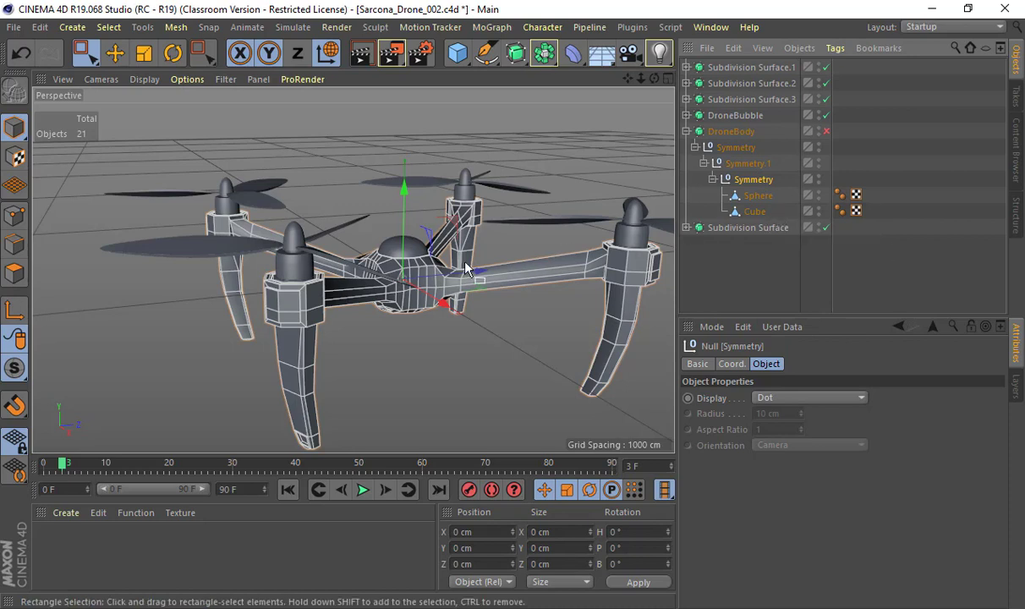
{"action": "left_click", "coordinate": [758, 198]}
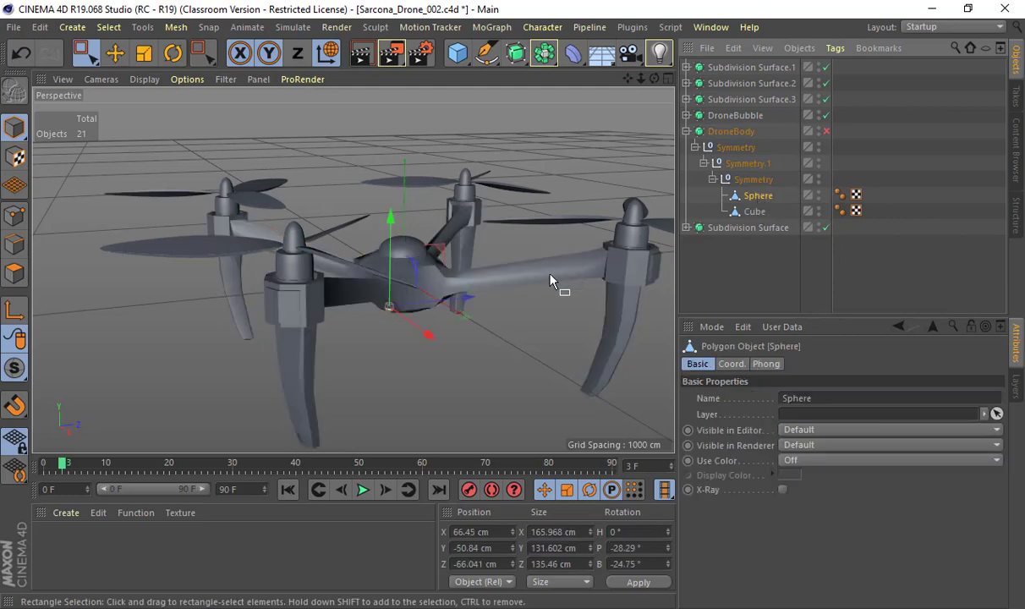
{"action": "mouse_move", "coordinate": [551, 281]}
{"action": "left_mouse_down", "text": "alt"}
{"action": "mouse_move", "coordinate": [558, 220]}
{"action": "mouse_move", "coordinate": [433, 273]}
{"action": "mouse_move", "coordinate": [448, 220]}
{"action": "mouse_move", "coordinate": [411, 233]}
{"action": "mouse_move", "coordinate": [549, 219]}
{"action": "mouse_move", "coordinate": [492, 217]}
{"action": "mouse_move", "coordinate": [466, 355]}
{"action": "mouse_move", "coordinate": [528, 212]}
{"action": "left_mouse_up", "text": "alt"}
{"action": "scroll", "coordinate": [432, 273], "scroll_direction": "up", "scroll_amount": 10}
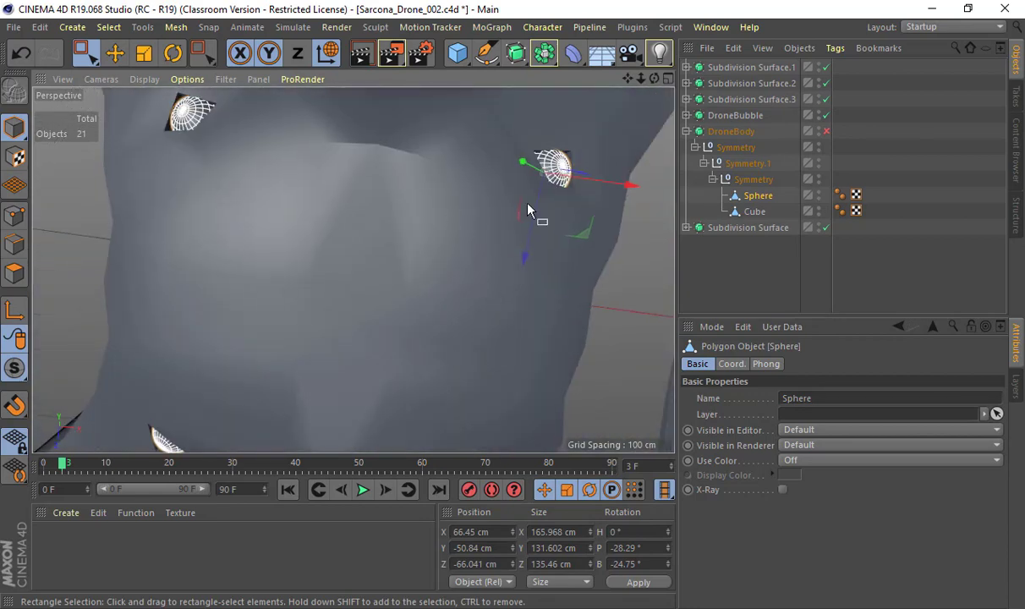
Select the Cube mesh under DroneBody and examine its polygons on the underside and around the central dome
{"action": "left_click", "coordinate": [751, 211]}
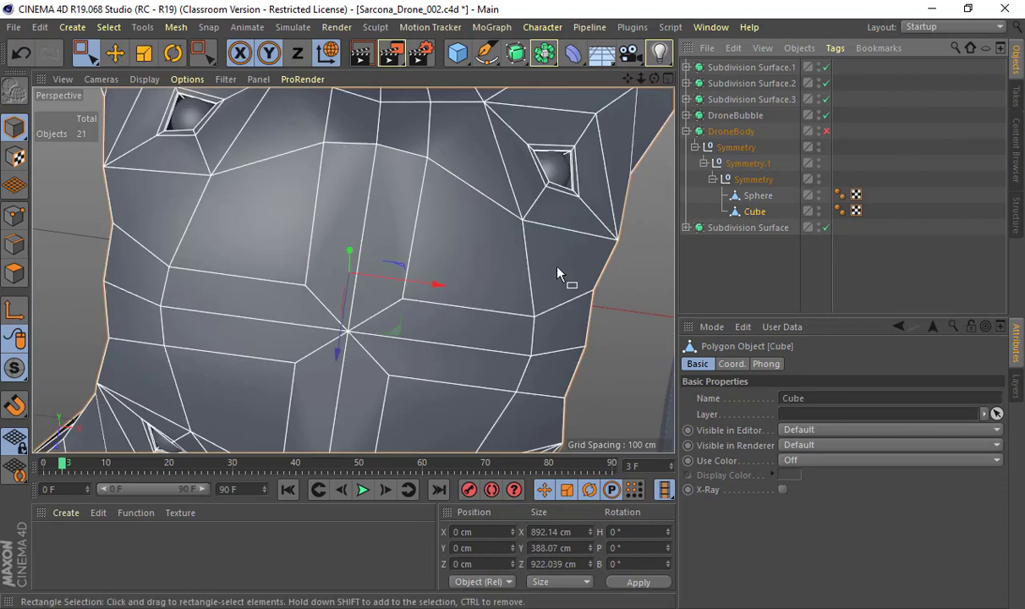
{"action": "scroll", "coordinate": [553, 253], "scroll_direction": "down", "scroll_amount": 5}
{"action": "scroll", "coordinate": [507, 203], "scroll_direction": "down", "scroll_amount": 5}
{"action": "left_click_drag", "start_coordinate": [469, 172], "coordinate": [490, 75], "text": "alt"}
{"action": "scroll", "coordinate": [404, 230], "scroll_direction": "up", "scroll_amount": 3}
{"action": "middle_click_drag", "start_coordinate": [404, 230], "coordinate": [393, 94], "text": "alt"}
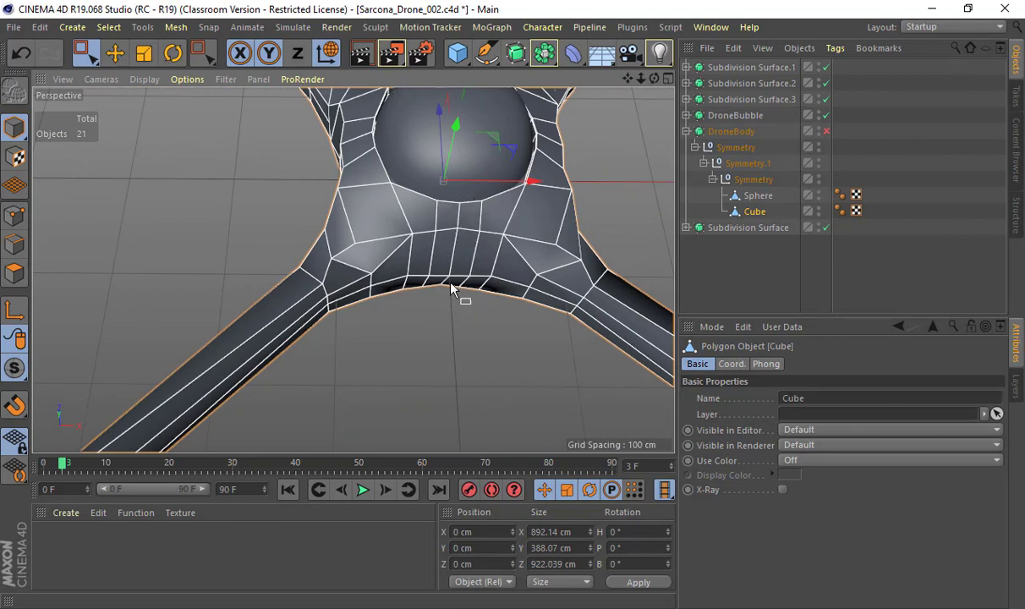
Switch to edge mode and select the Cube's front-to-back centre edge loop with the Move tool
{"action": "left_click", "coordinate": [13, 243]}
{"action": "left_click_drag", "start_coordinate": [344, 231], "coordinate": [321, 332], "text": "alt"}
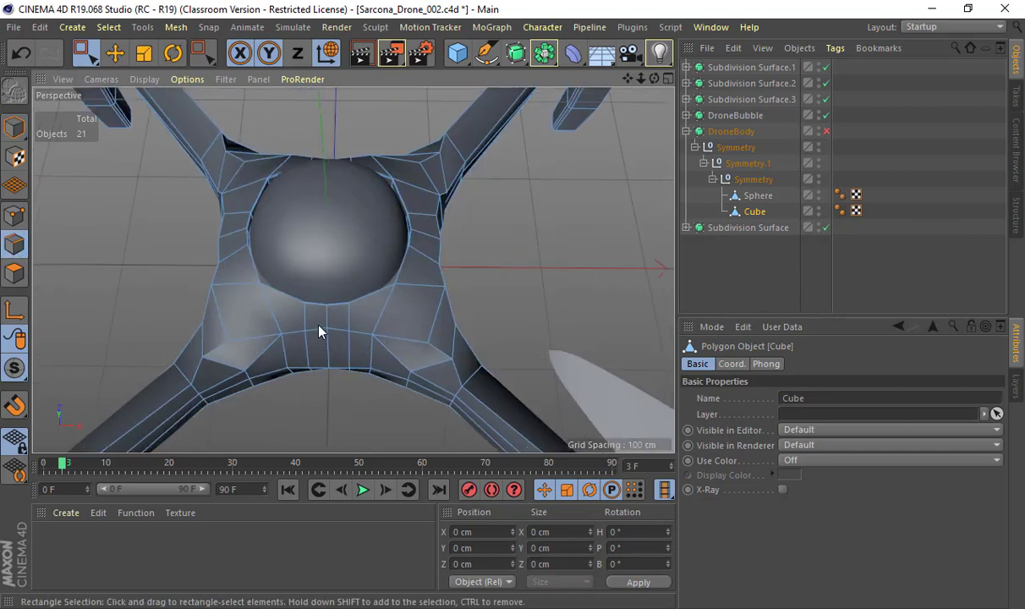
{"action": "key", "text": "e"}
{"action": "left_click", "coordinate": [330, 314]}
{"action": "left_click_drag", "start_coordinate": [236, 342], "coordinate": [218, 184], "text": "alt"}
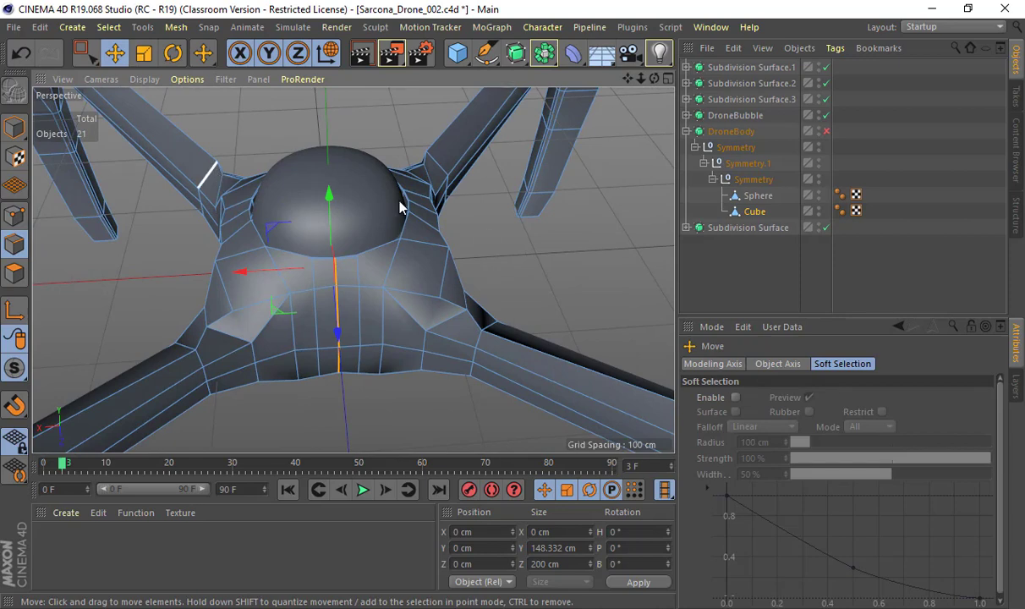
Select the Cube's crosswise centre edge loop and inspect it from below and above the body
{"action": "left_click_drag", "start_coordinate": [401, 207], "coordinate": [423, 254], "text": "alt"}
{"action": "left_click", "coordinate": [399, 264], "text": "shift"}
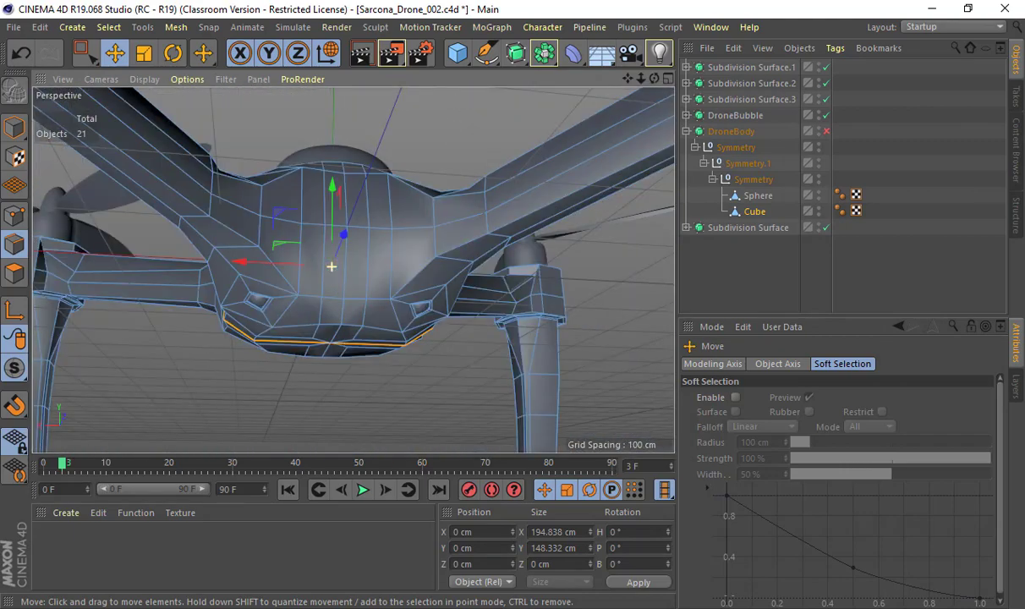
{"action": "left_click_drag", "start_coordinate": [331, 267], "coordinate": [273, 304], "text": "alt"}
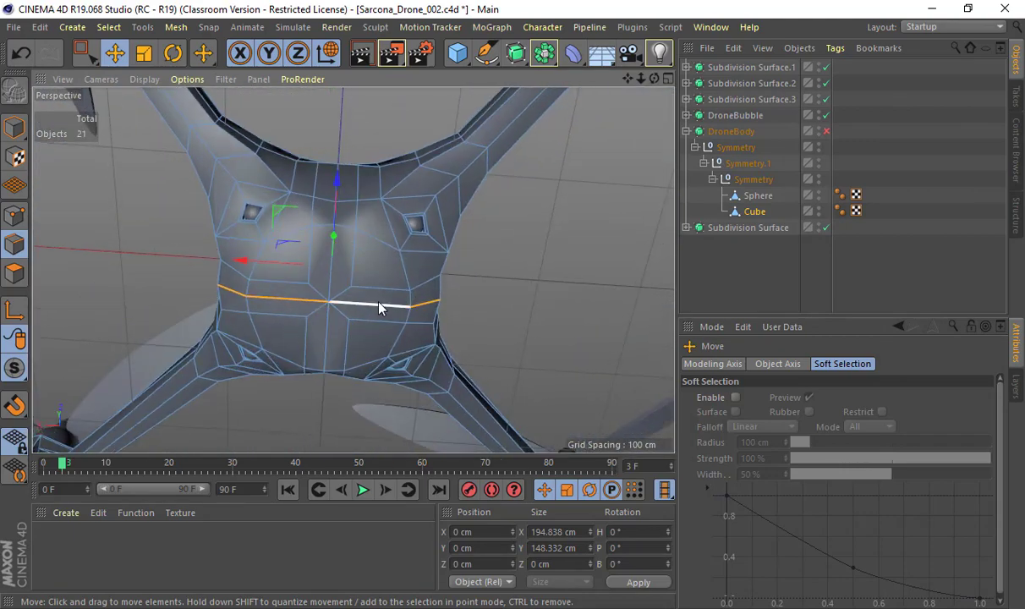
{"action": "left_click_drag", "start_coordinate": [381, 298], "coordinate": [294, 359], "text": "alt"}
{"action": "scroll", "coordinate": [354, 270], "scroll_direction": "up", "scroll_amount": 10}
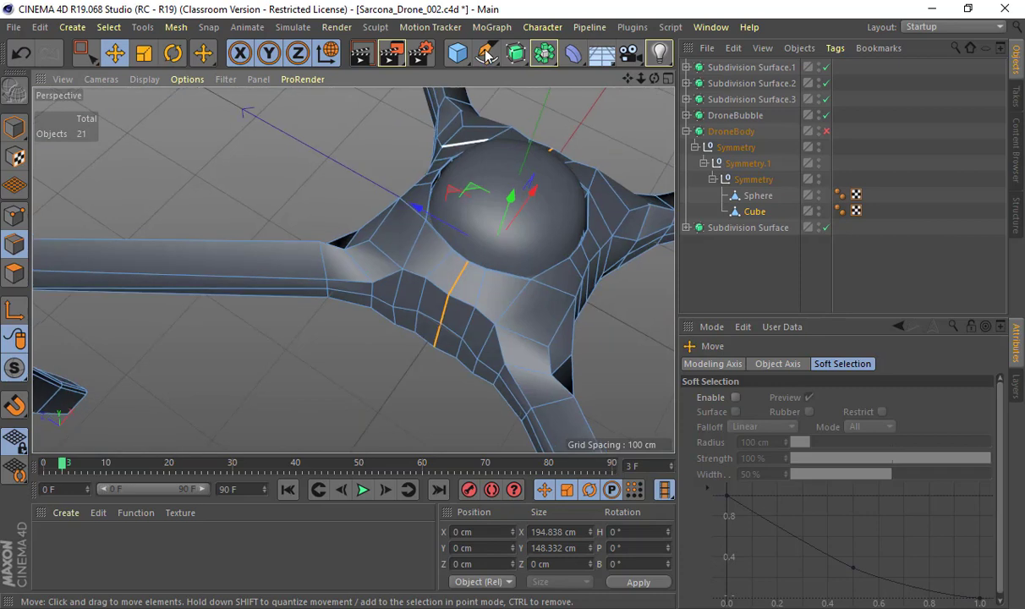
{"action": "left_click_drag", "start_coordinate": [455, 245], "coordinate": [423, 279], "text": "alt"}
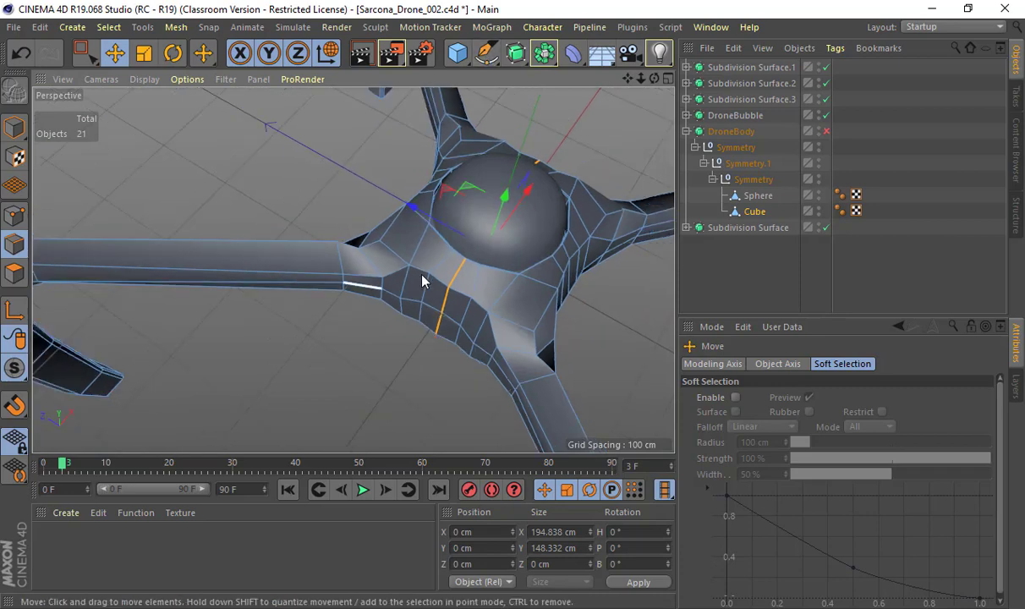
{"action": "left_click", "coordinate": [566, 266]}
{"action": "left_click_drag", "start_coordinate": [383, 282], "coordinate": [480, 309], "text": "alt"}
{"action": "double_click", "coordinate": [478, 252]}
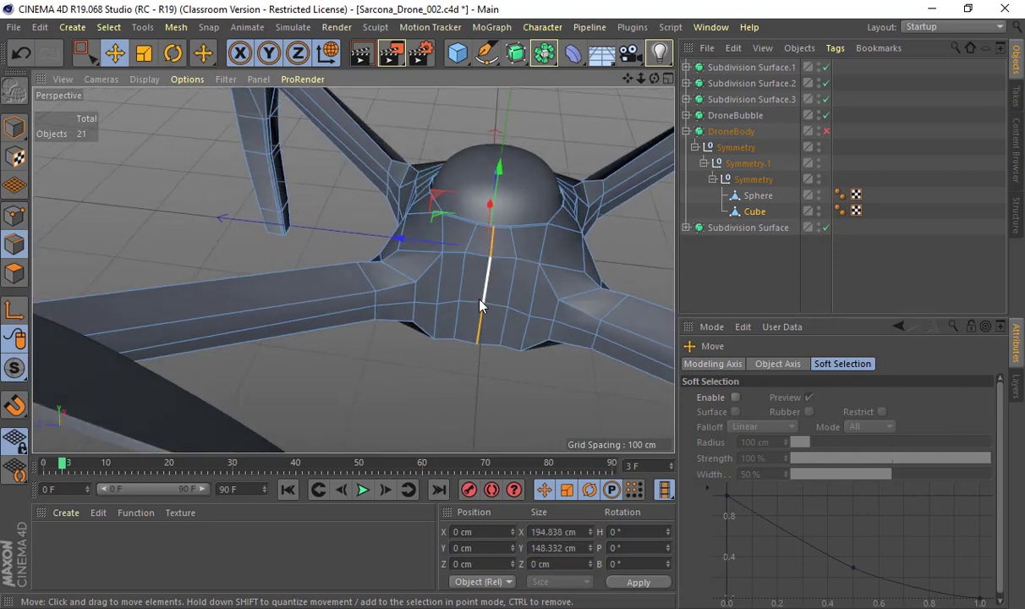
Scale the crosswise centre edge loop flat along Z and the front-to-back centre loop flat along X
{"action": "key", "text": "t"}
{"action": "left_click_drag", "start_coordinate": [402, 238], "coordinate": [509, 292]}
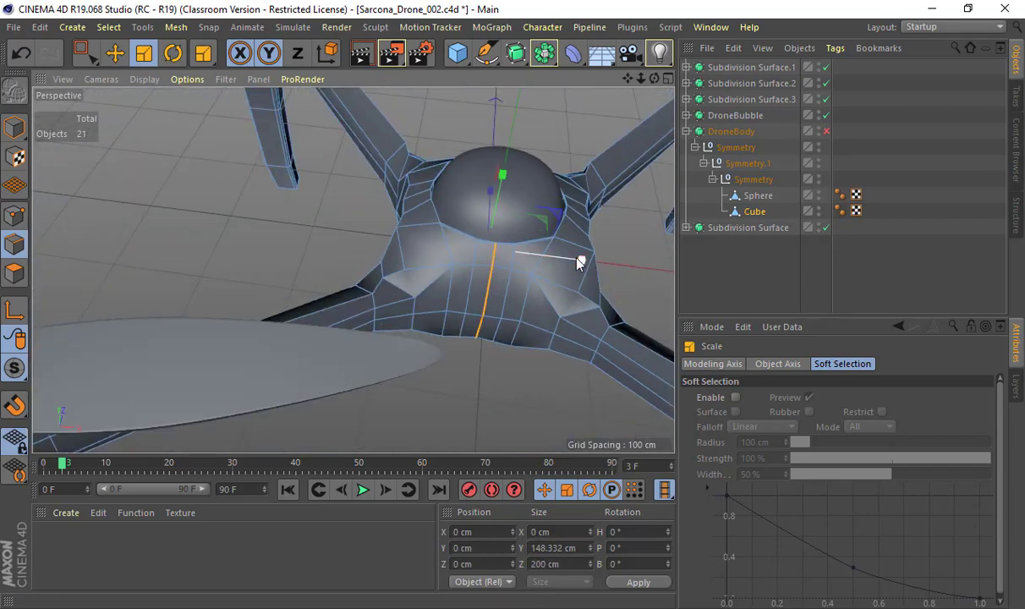
{"action": "left_click_drag", "start_coordinate": [578, 259], "coordinate": [485, 252]}
In the top view, box-select the Cube's front-to-back centre points in point mode and scale them flat along X
{"action": "left_click_drag", "start_coordinate": [553, 269], "coordinate": [495, 302], "text": "alt"}
{"action": "middle_click", "coordinate": [495, 302]}
{"action": "middle_click", "coordinate": [457, 164]}
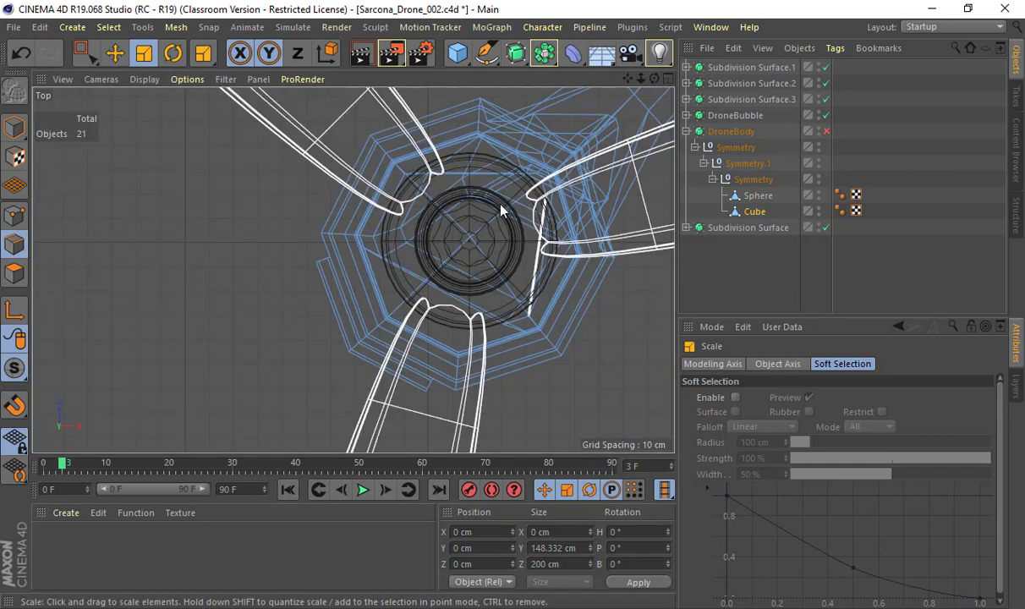
{"action": "scroll", "coordinate": [435, 203], "scroll_direction": "down", "scroll_amount": 3}
{"action": "key", "text": "h"}
{"action": "scroll", "coordinate": [309, 283], "scroll_direction": "up", "scroll_amount": 10}
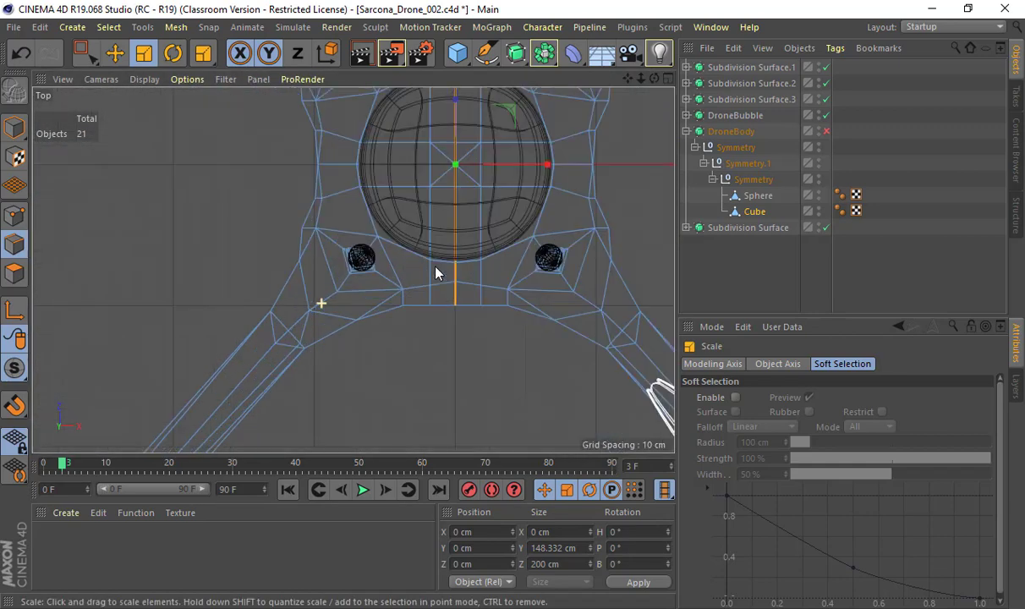
{"action": "scroll", "coordinate": [328, 390], "scroll_direction": "down", "scroll_amount": 3}
{"action": "left_click", "coordinate": [17, 214]}
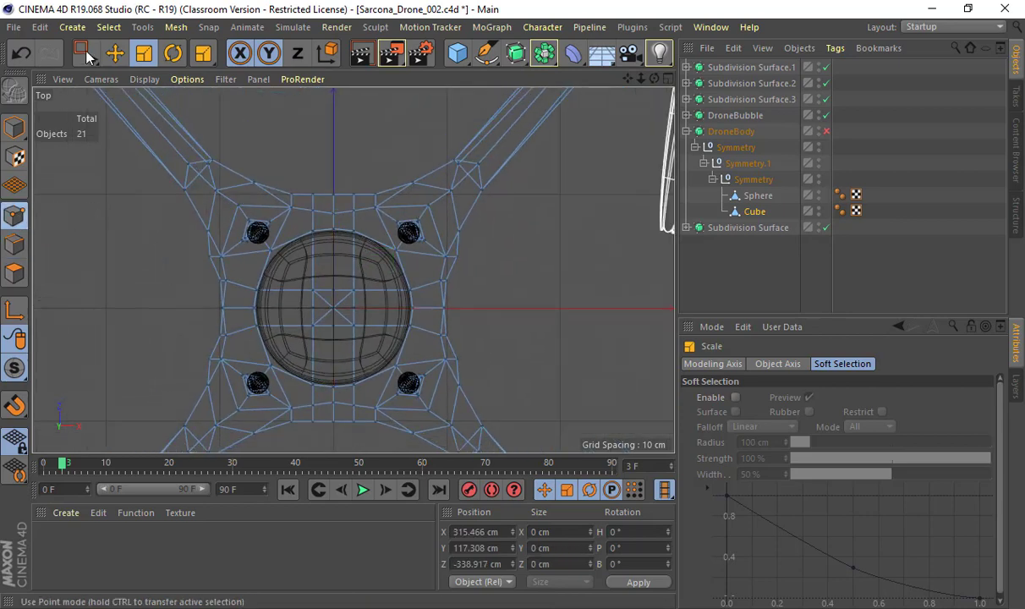
{"action": "left_click", "coordinate": [86, 52]}
{"action": "middle_click_drag", "start_coordinate": [347, 176], "coordinate": [347, 126], "text": "alt"}
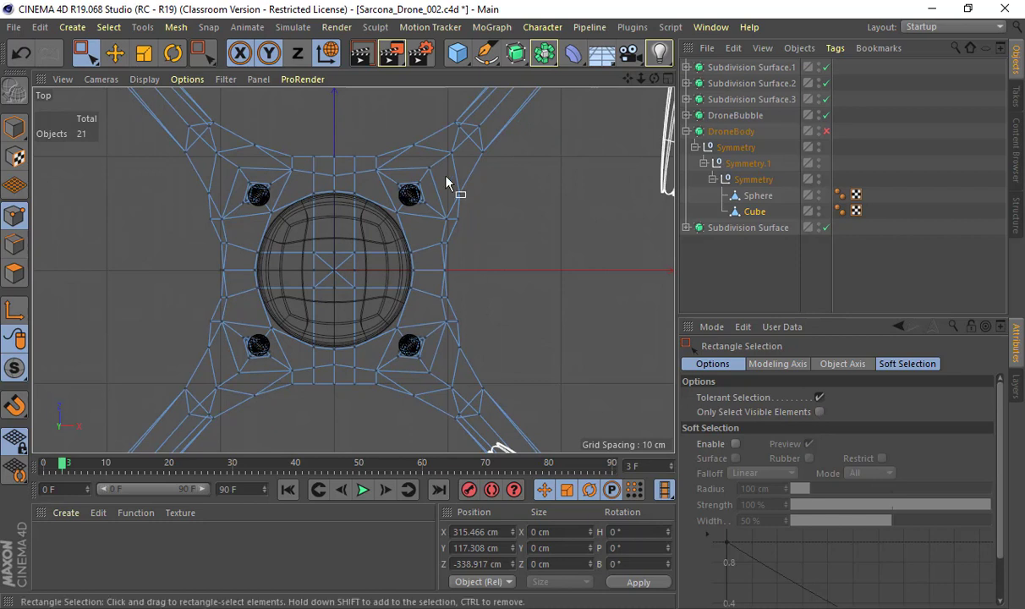
{"action": "left_click_drag", "start_coordinate": [331, 148], "coordinate": [338, 421]}
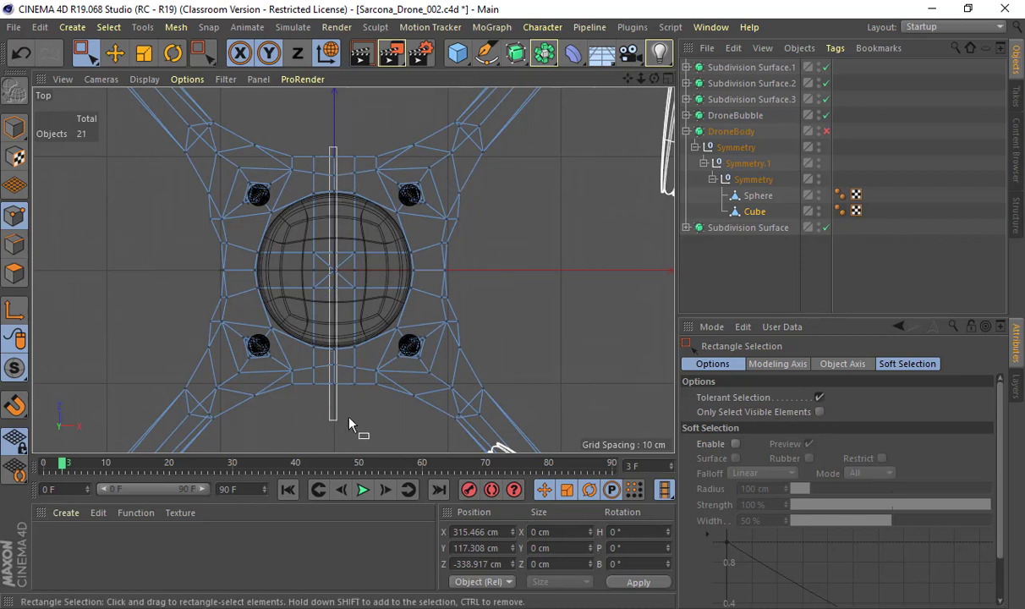
{"action": "key", "text": "t"}
{"action": "left_click_drag", "start_coordinate": [427, 273], "coordinate": [323, 262]}
{"action": "key", "text": "0"}
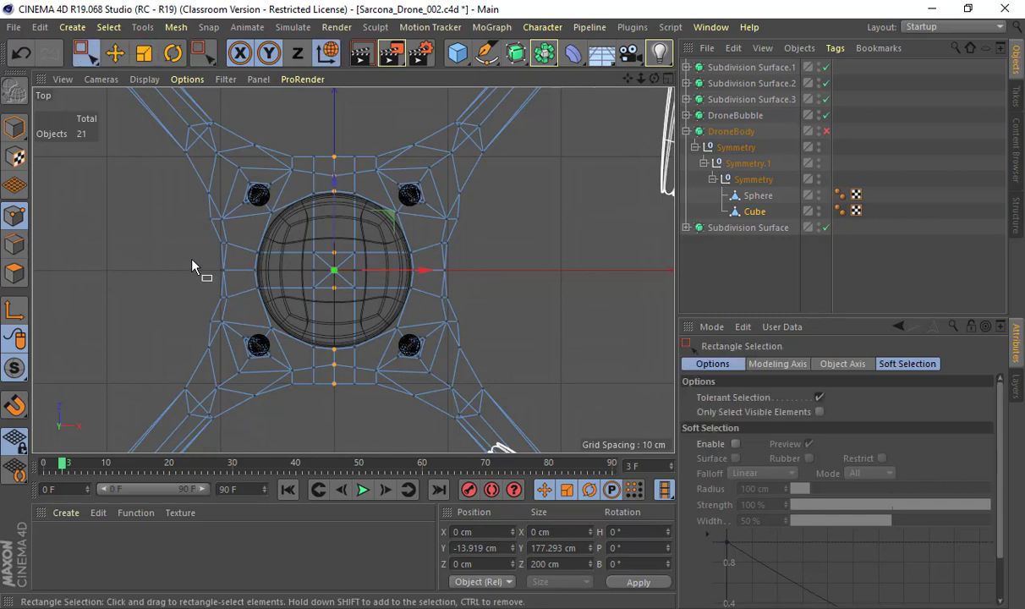
Box-select the crosswise centre row of points, scale it down along Z, and return to the perspective view
{"action": "left_click_drag", "start_coordinate": [192, 258], "coordinate": [461, 276]}
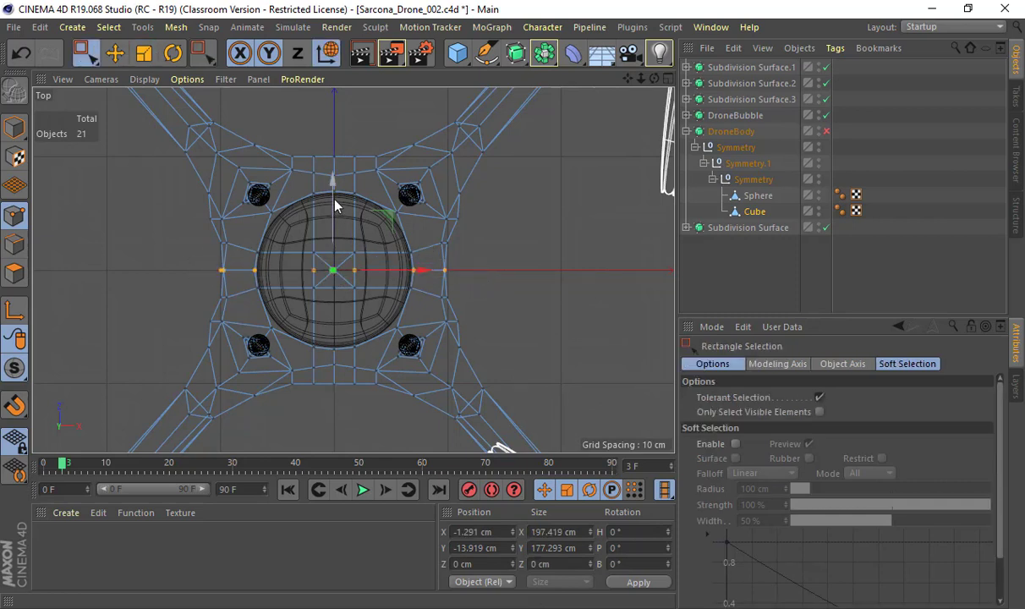
{"action": "key", "text": "t"}
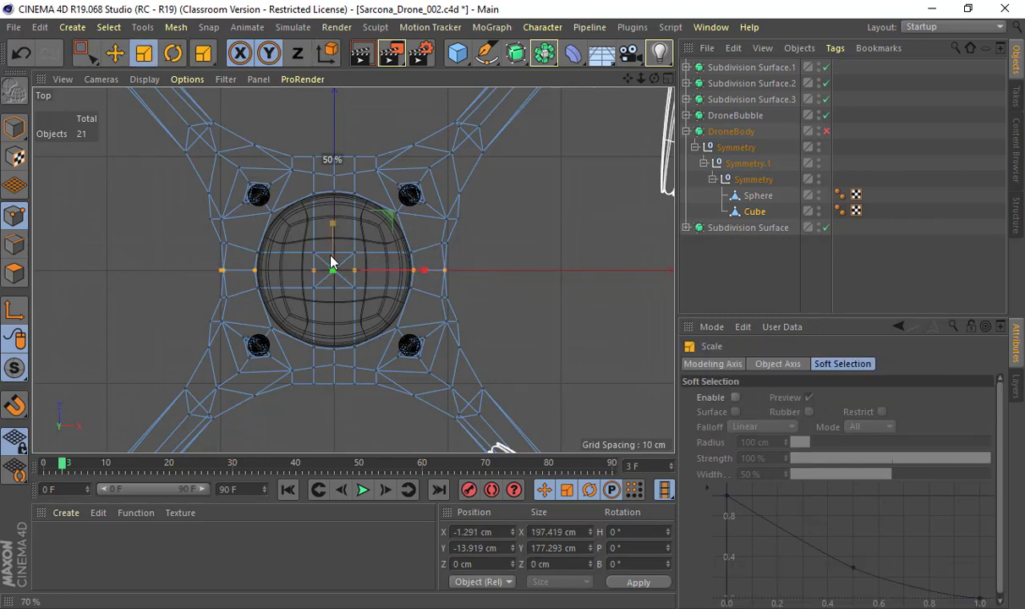
{"action": "middle_click", "coordinate": [301, 206]}
{"action": "middle_click", "coordinate": [302, 206]}
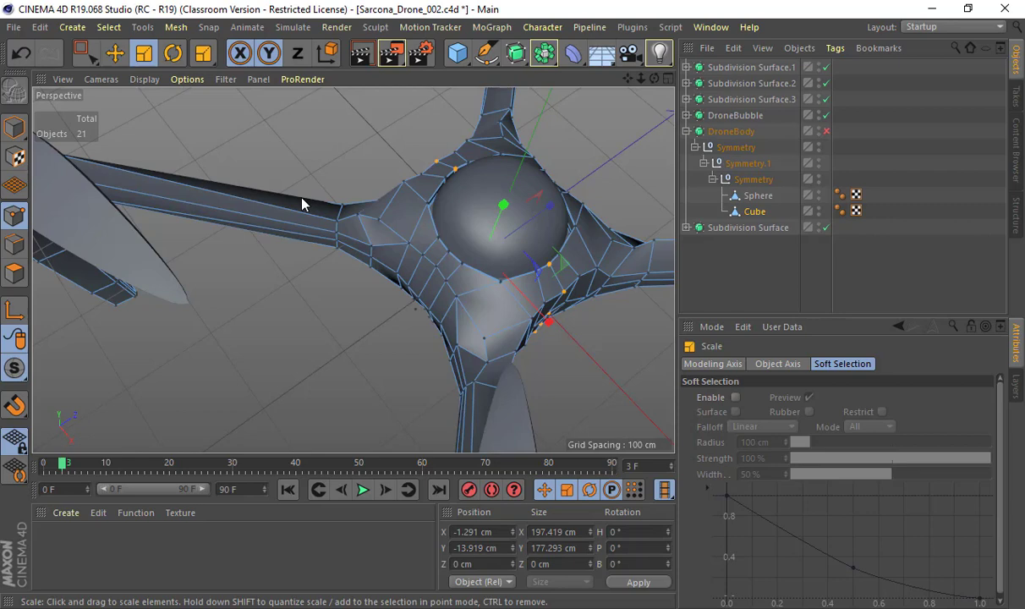
Select all points of the Cube mesh, run Optimize on them, and check the drone body from below
{"action": "scroll", "coordinate": [489, 298], "scroll_direction": "down", "scroll_amount": 10}
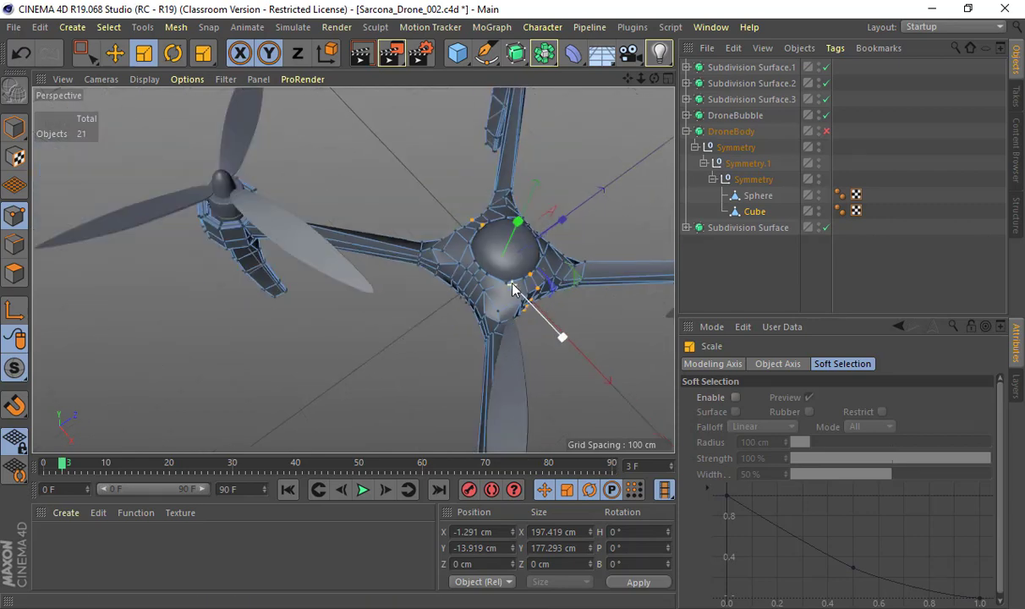
{"action": "key", "text": "0"}
{"action": "left_click_drag", "start_coordinate": [348, 128], "coordinate": [640, 430]}
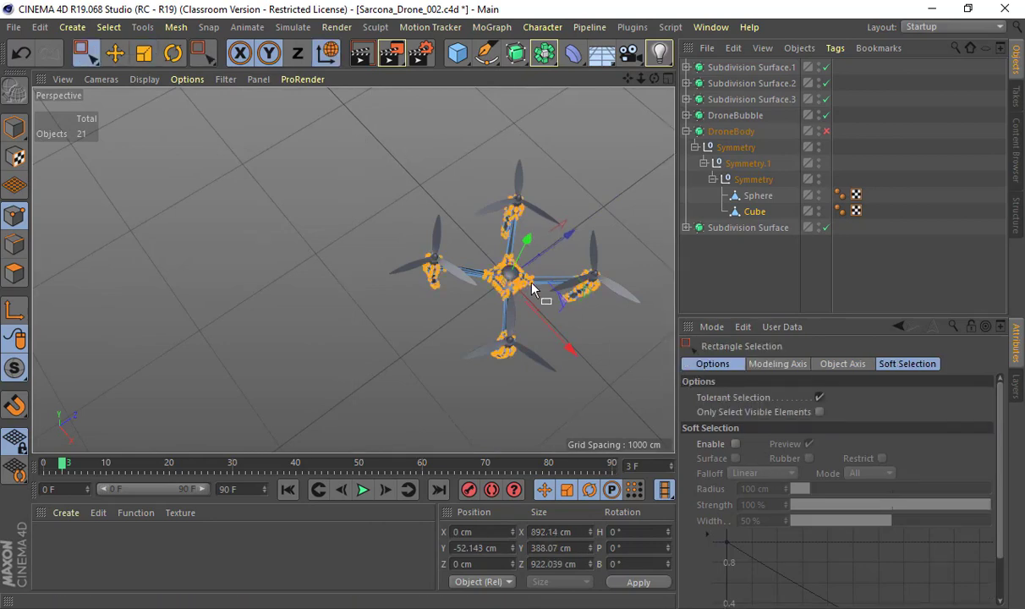
{"action": "scroll", "coordinate": [505, 197], "scroll_direction": "up", "scroll_amount": 6}
{"action": "right_click", "coordinate": [515, 194]}
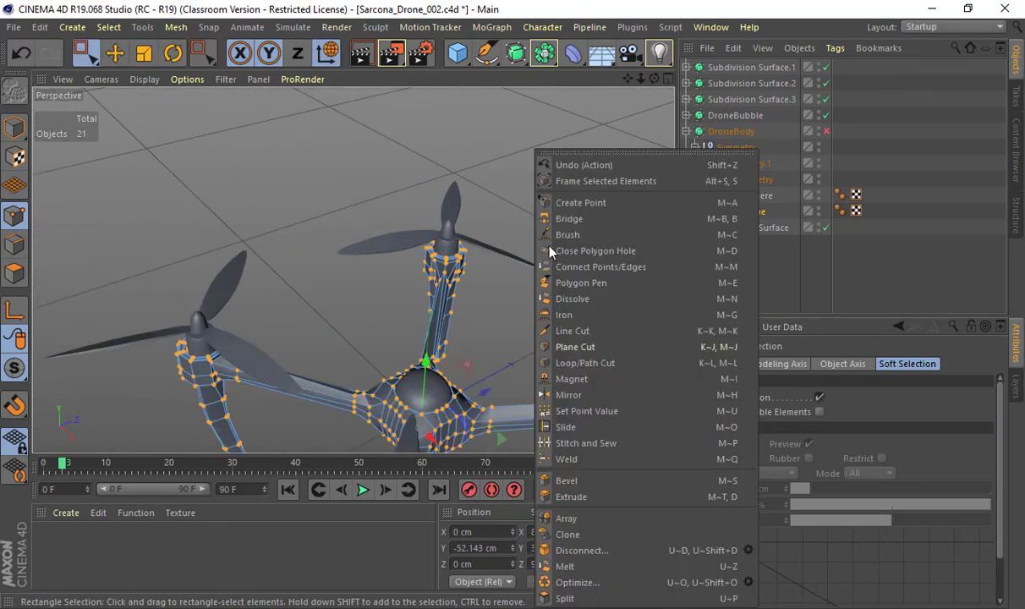
{"action": "left_click", "coordinate": [572, 582]}
{"action": "left_click_drag", "start_coordinate": [532, 363], "coordinate": [454, 164], "text": "alt"}
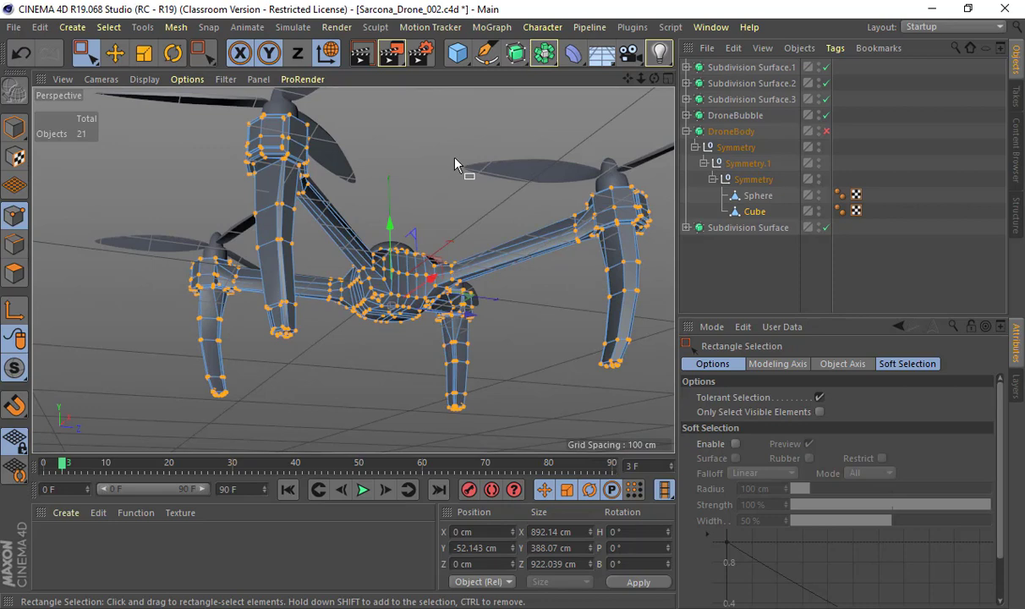
{"action": "scroll", "coordinate": [454, 163], "scroll_direction": "up", "scroll_amount": 2}
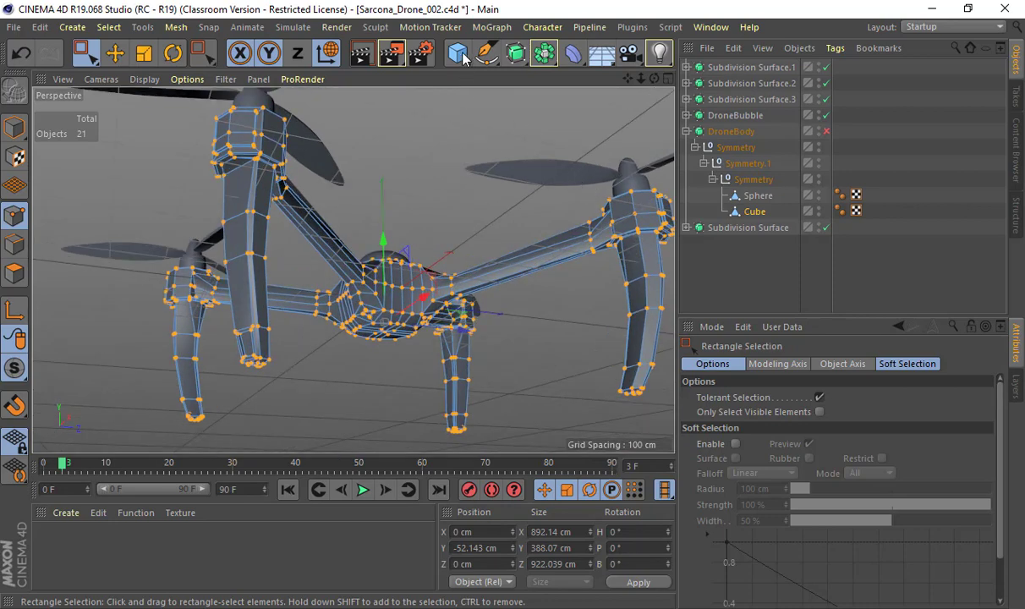
Add a Plane primitive to the scene and raise it vertically above the drone
{"action": "left_click_drag", "start_coordinate": [463, 57], "coordinate": [542, 101]}
{"action": "left_click_drag", "start_coordinate": [461, 275], "coordinate": [490, 300], "text": "alt"}
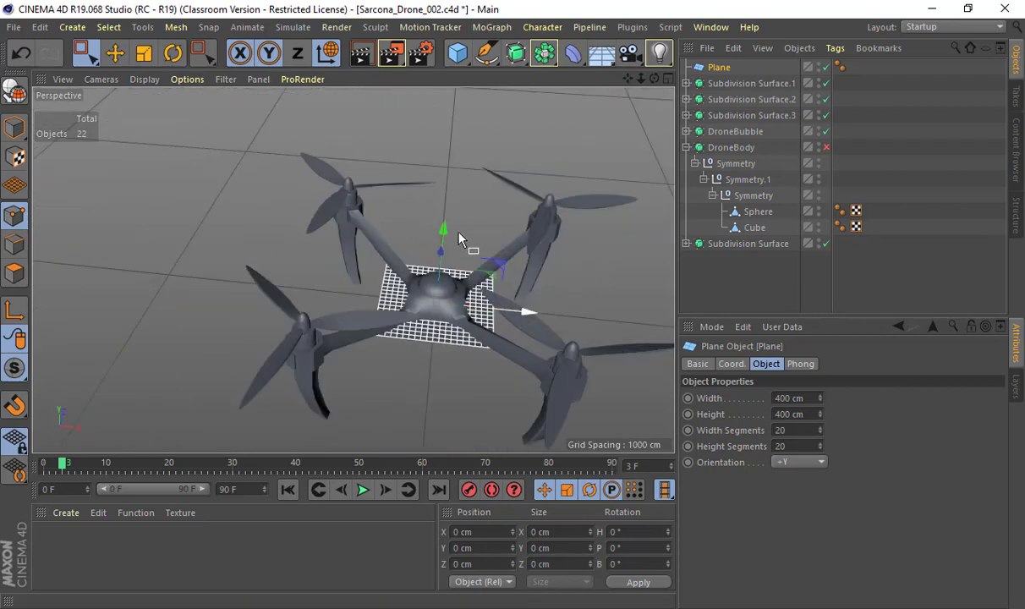
{"action": "left_click_drag", "start_coordinate": [446, 237], "coordinate": [455, 96], "text": "alt"}
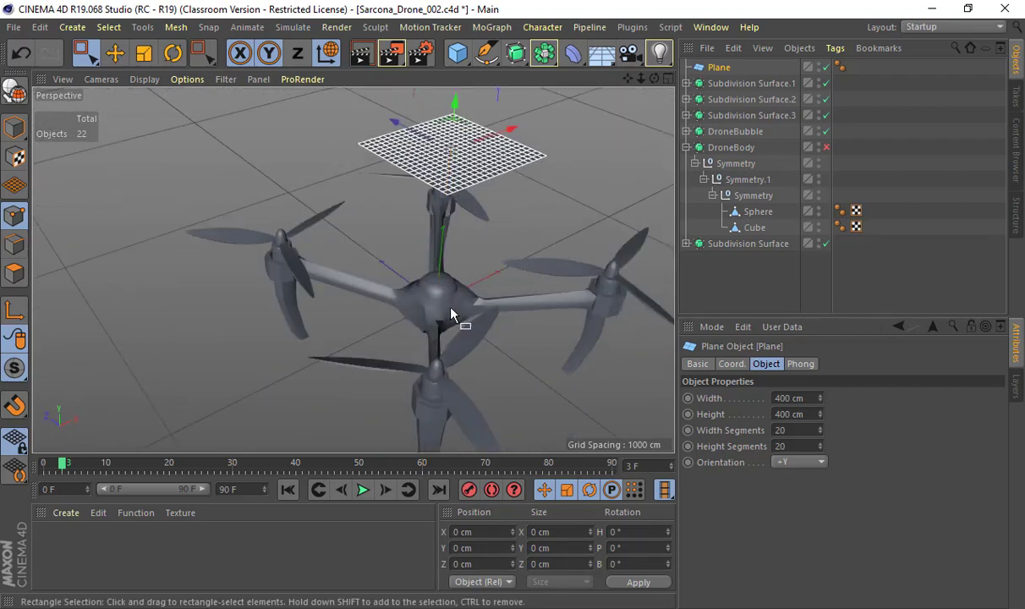
Set both the width segments and the height segments of the Plane to 10
{"action": "left_click_drag", "start_coordinate": [451, 309], "coordinate": [446, 331], "text": "alt"}
{"action": "double_click", "coordinate": [779, 430]}
{"action": "type", "text": "10"}
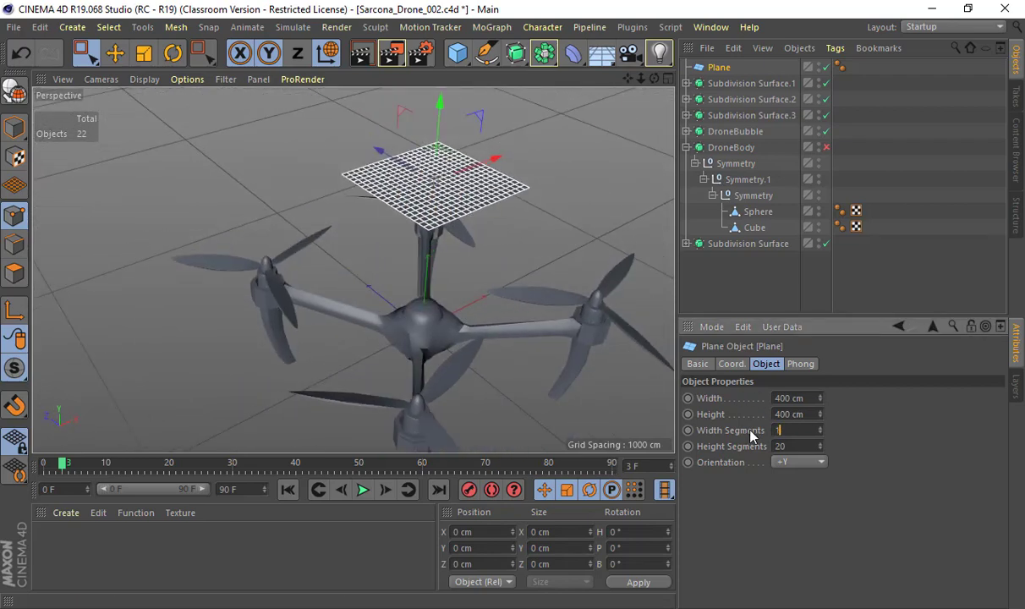
{"action": "key", "text": "Tab"}
{"action": "type", "text": "10"}
{"action": "key", "text": "Return"}
{"action": "left_click_drag", "start_coordinate": [572, 258], "coordinate": [358, 375], "text": "alt"}
{"action": "right_click_drag", "start_coordinate": [384, 370], "coordinate": [429, 358], "text": "alt"}
{"action": "left_click_drag", "start_coordinate": [478, 259], "coordinate": [383, 348], "text": "alt"}
{"action": "left_click_drag", "start_coordinate": [352, 270], "coordinate": [127, 283], "text": "alt"}
Convert the Plane into an editable polygon object and work on it in polygon mode
{"action": "left_click", "coordinate": [13, 272]}
{"action": "key", "text": "r"}
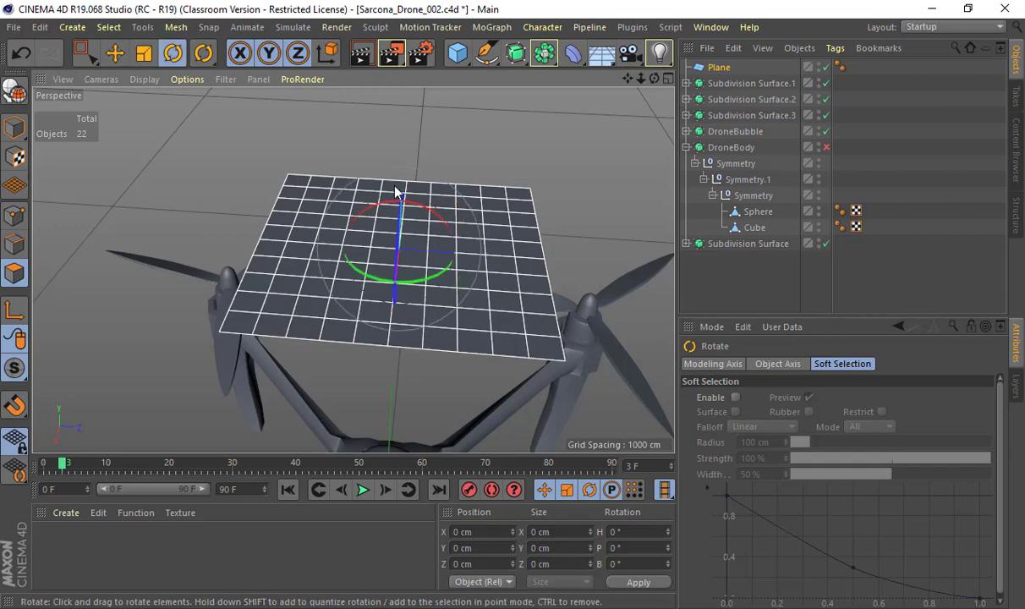
{"action": "key", "text": "c"}
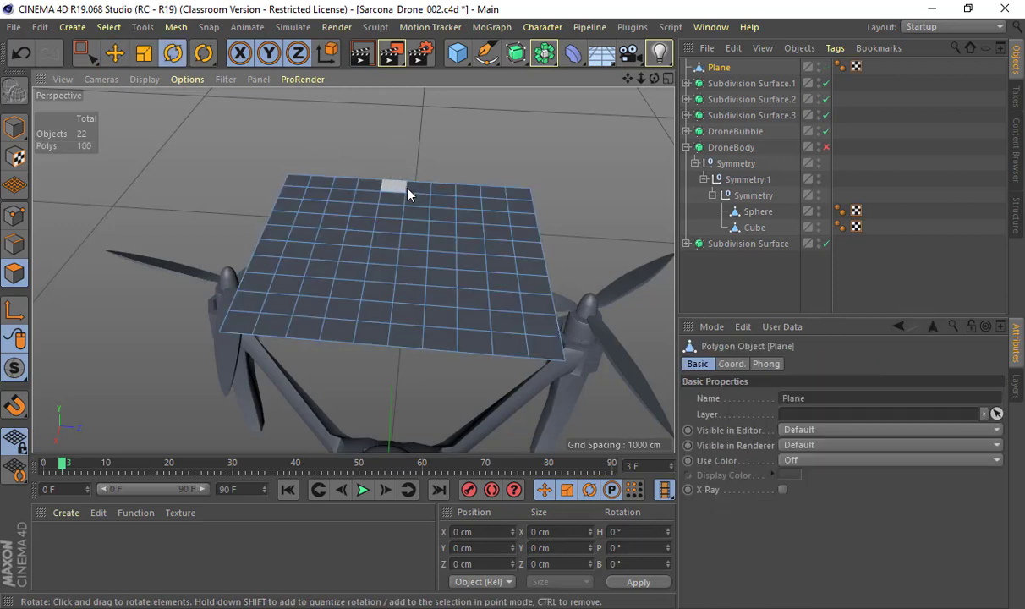
Select the full lengthwise column of polygons beside the Plane's centre line with Live Selection and delete it
{"action": "left_click", "coordinate": [409, 189]}
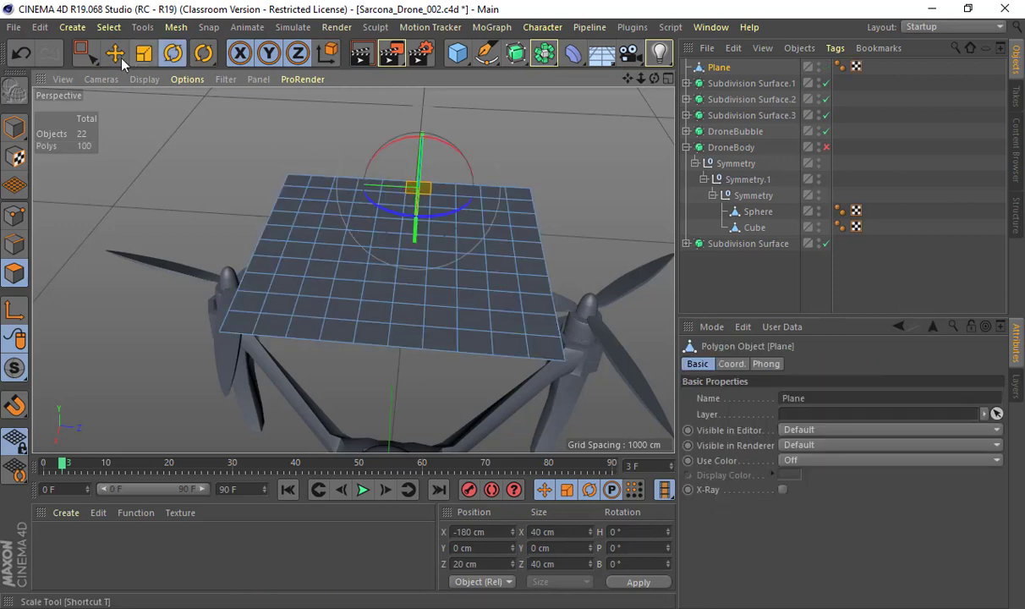
{"action": "left_click_drag", "start_coordinate": [88, 59], "coordinate": [139, 75]}
{"action": "mouse_move", "coordinate": [303, 229]}
{"action": "left_mouse_down", "text": "alt"}
{"action": "mouse_move", "coordinate": [363, 190]}
{"action": "mouse_move", "coordinate": [400, 302]}
{"action": "mouse_move", "coordinate": [403, 389]}
{"action": "left_mouse_up", "text": "alt"}
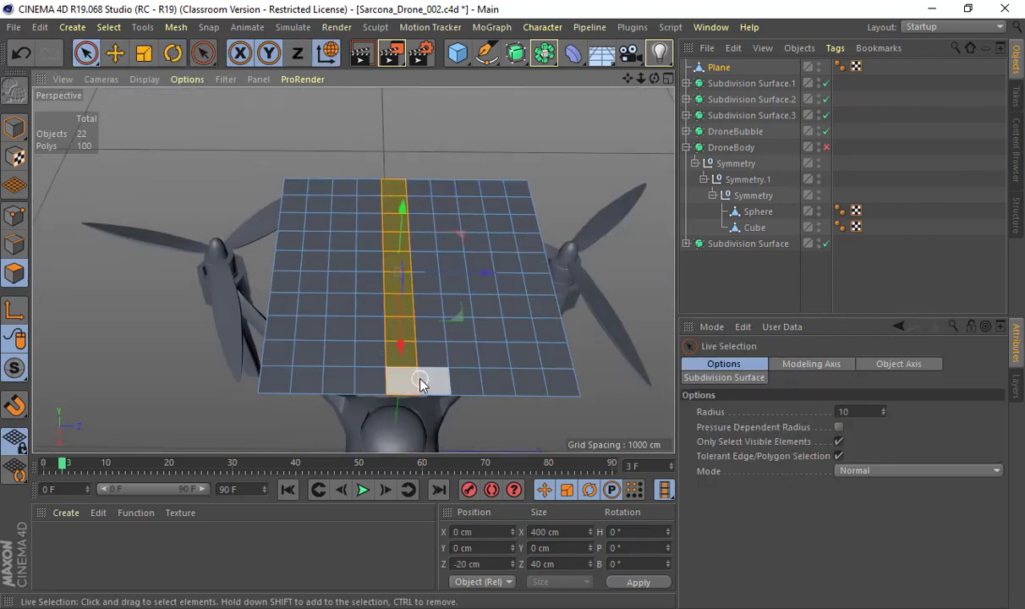
{"action": "key", "text": "Delete"}
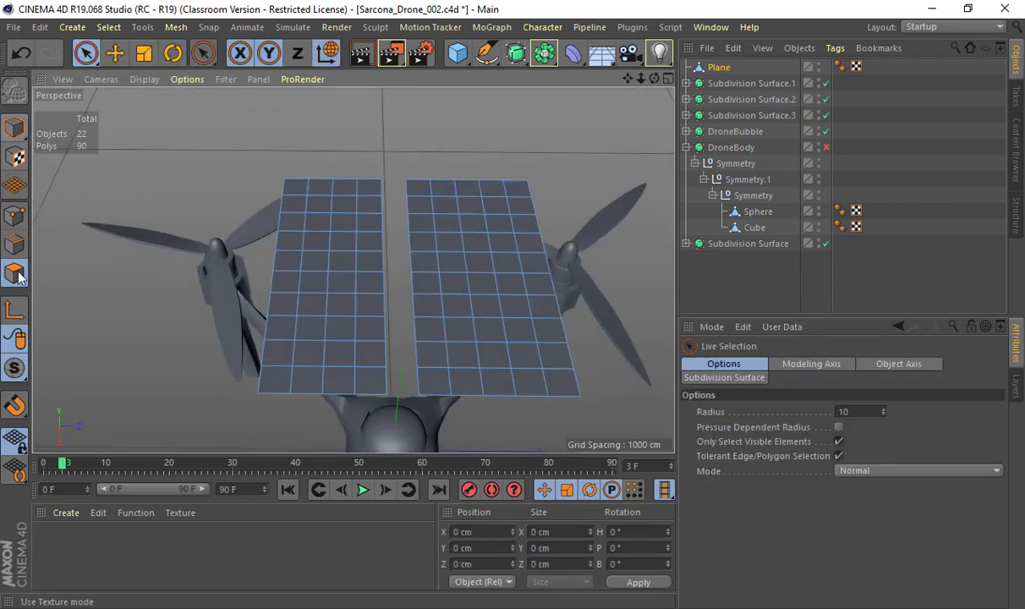
Select the two edge rows bordering the gap in edge mode and scale them together flat along Z
{"action": "left_click", "coordinate": [15, 216]}
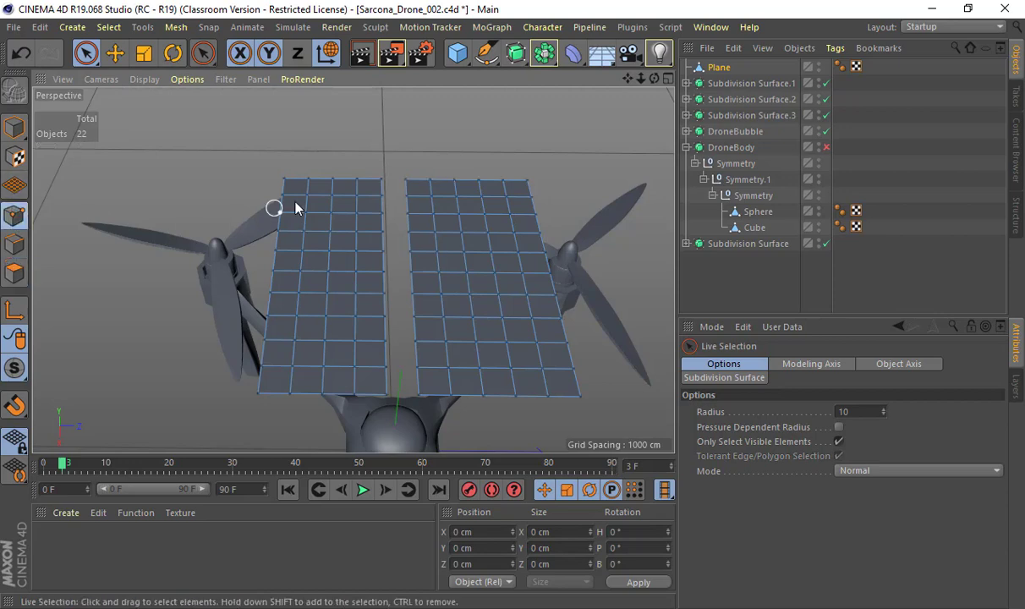
{"action": "key", "text": "e"}
{"action": "left_click_drag", "start_coordinate": [366, 193], "coordinate": [303, 247], "text": "alt"}
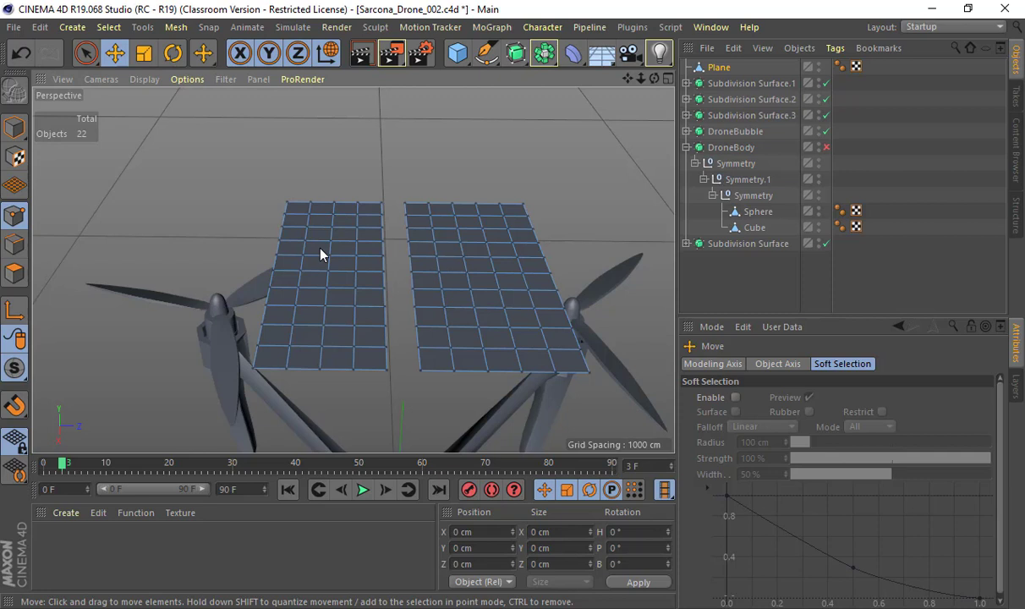
{"action": "left_click", "coordinate": [15, 244]}
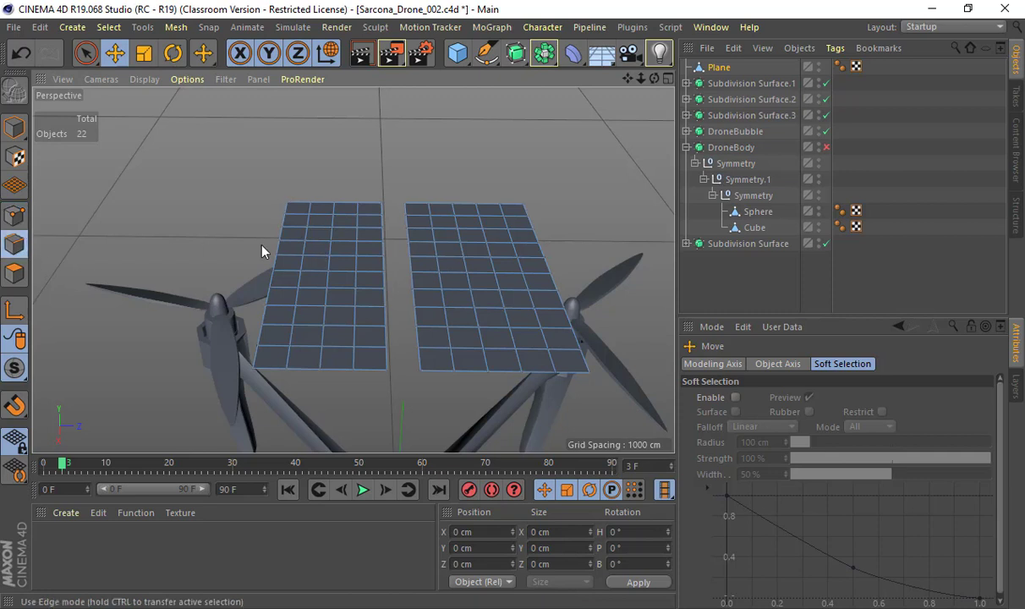
{"action": "left_click", "coordinate": [385, 236]}
{"action": "double_click", "coordinate": [388, 242]}
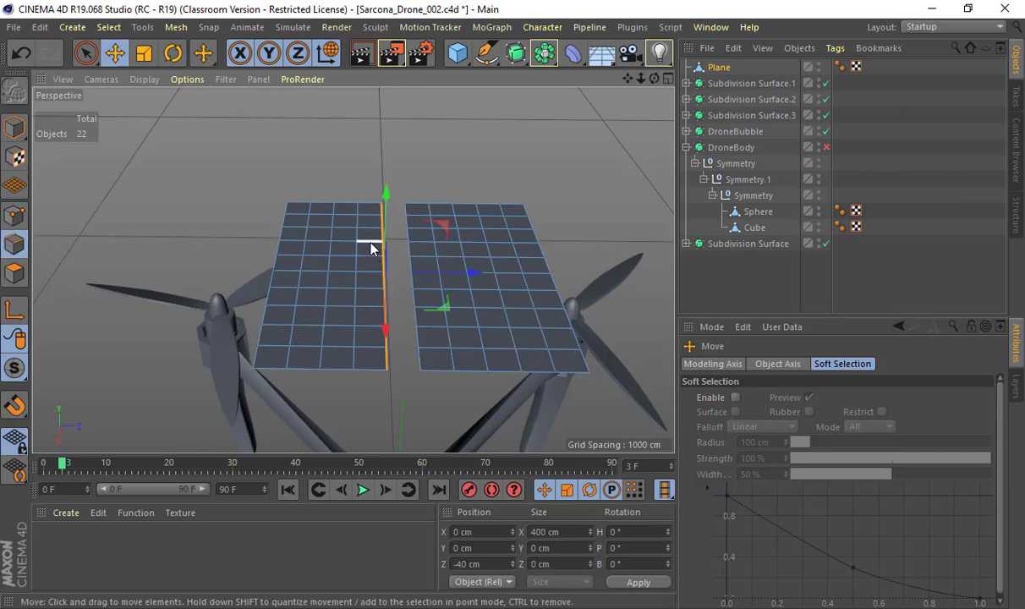
{"action": "double_click", "coordinate": [413, 287], "text": "shift"}
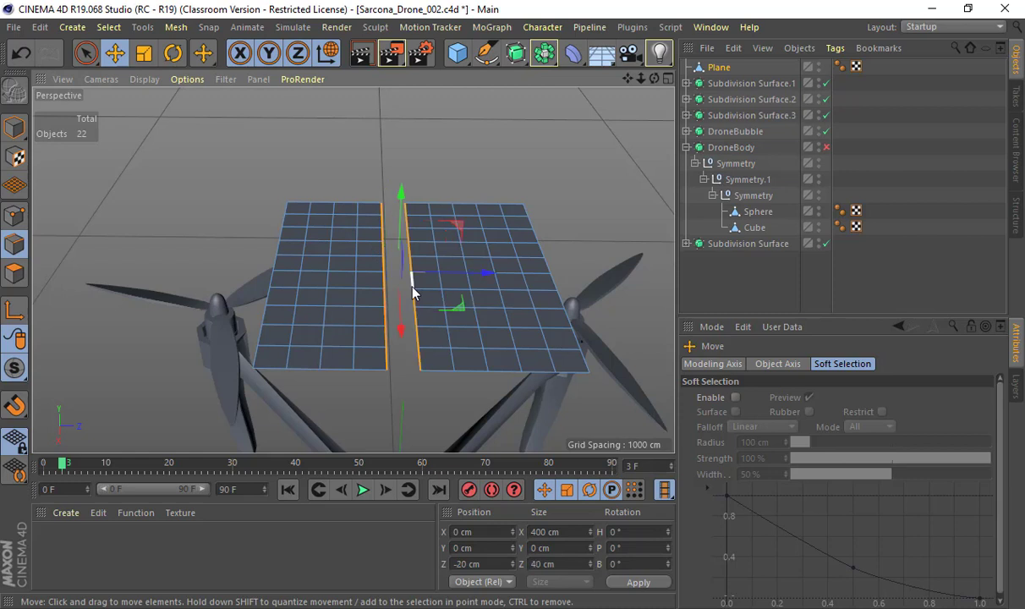
{"action": "key", "text": "t"}
{"action": "left_click_drag", "start_coordinate": [492, 279], "coordinate": [403, 282]}
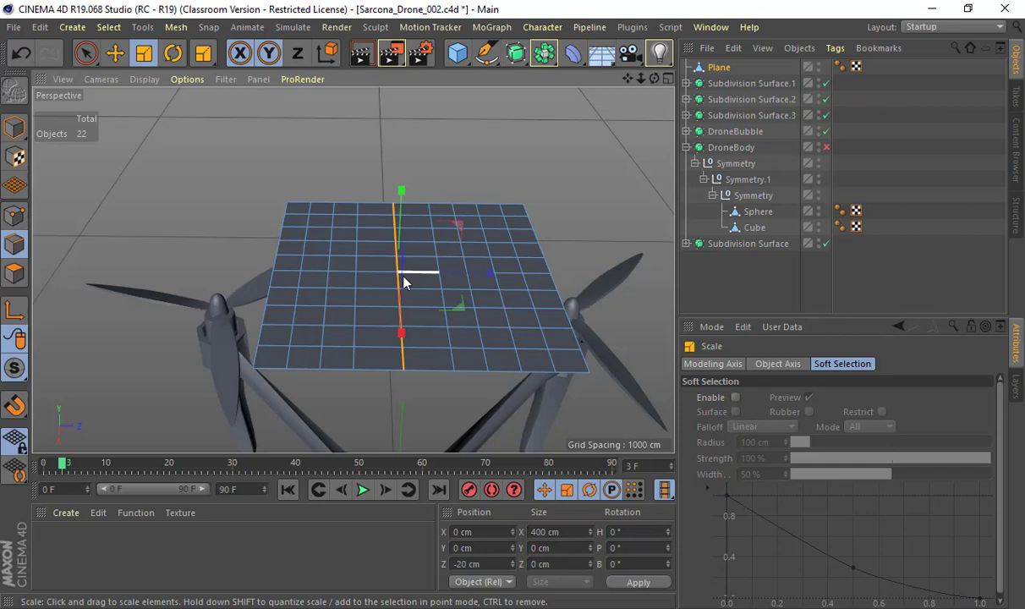
Move one end point of the closed seam vertically to test whether the halves are joined, and undo the move
{"action": "left_click", "coordinate": [15, 215]}
{"action": "key", "text": "e"}
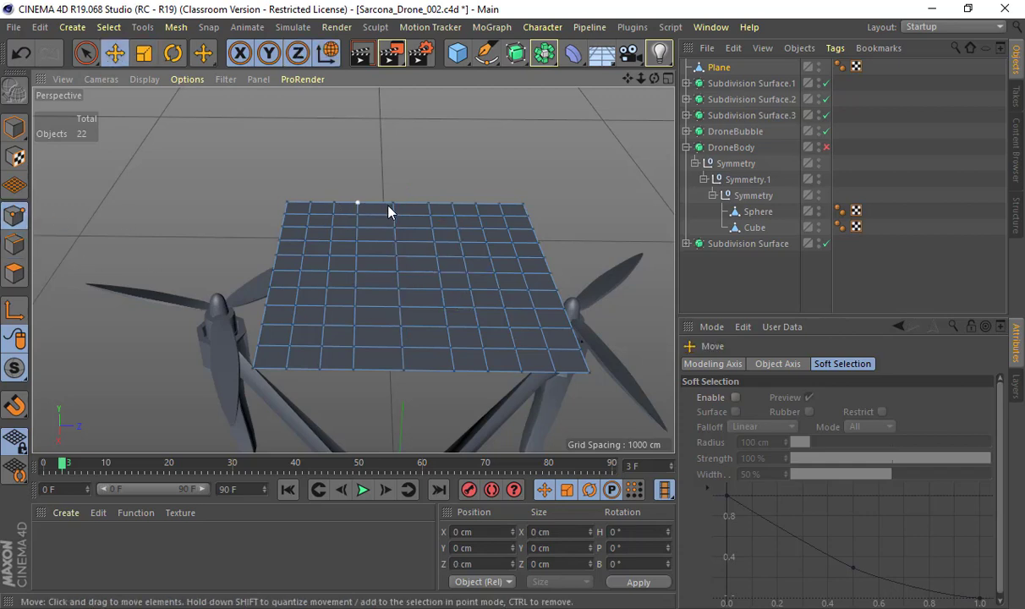
{"action": "left_click", "coordinate": [391, 205]}
{"action": "left_click_drag", "start_coordinate": [400, 178], "coordinate": [406, 279]}
{"action": "key", "text": "ctrl+z"}
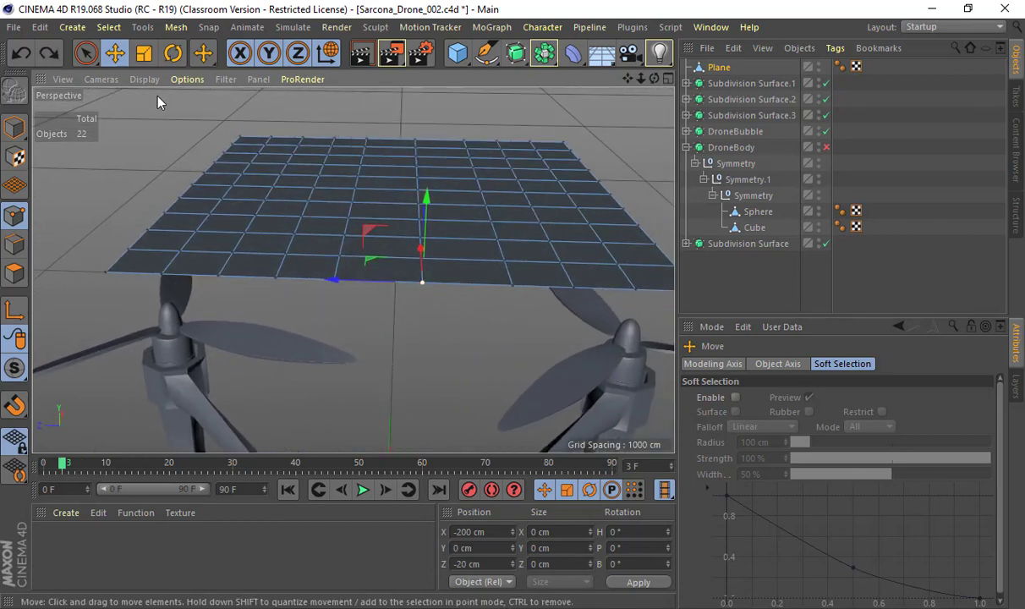
Box-select all points along the seam, run Optimize on them, and lift the seam's end point as a test
{"action": "left_click_drag", "start_coordinate": [84, 53], "coordinate": [122, 99]}
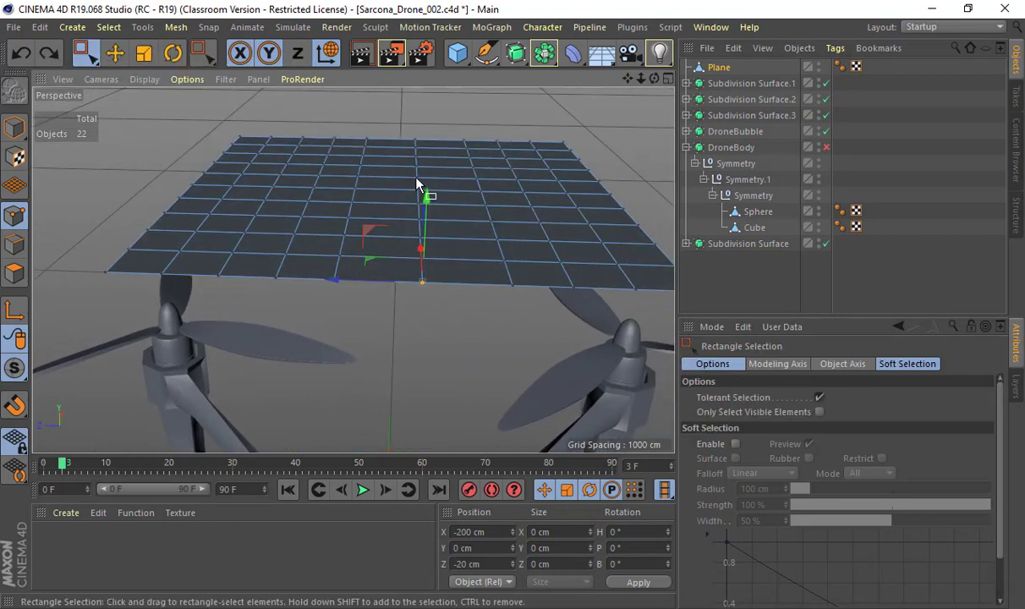
{"action": "left_click_drag", "start_coordinate": [416, 184], "coordinate": [442, 300], "text": "alt"}
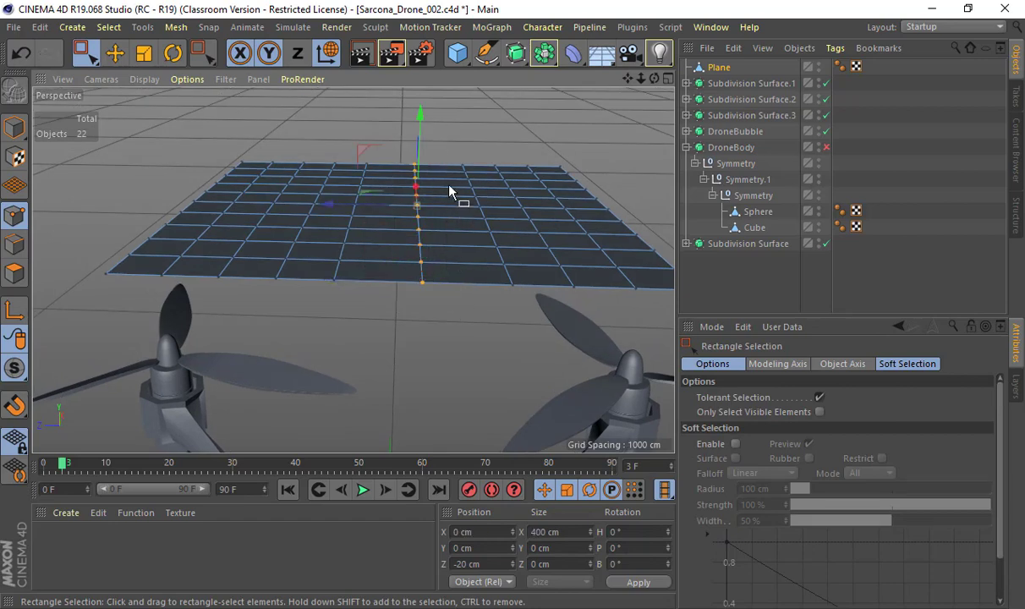
{"action": "right_click", "coordinate": [450, 192]}
{"action": "left_click", "coordinate": [255, 336]}
{"action": "key", "text": "e"}
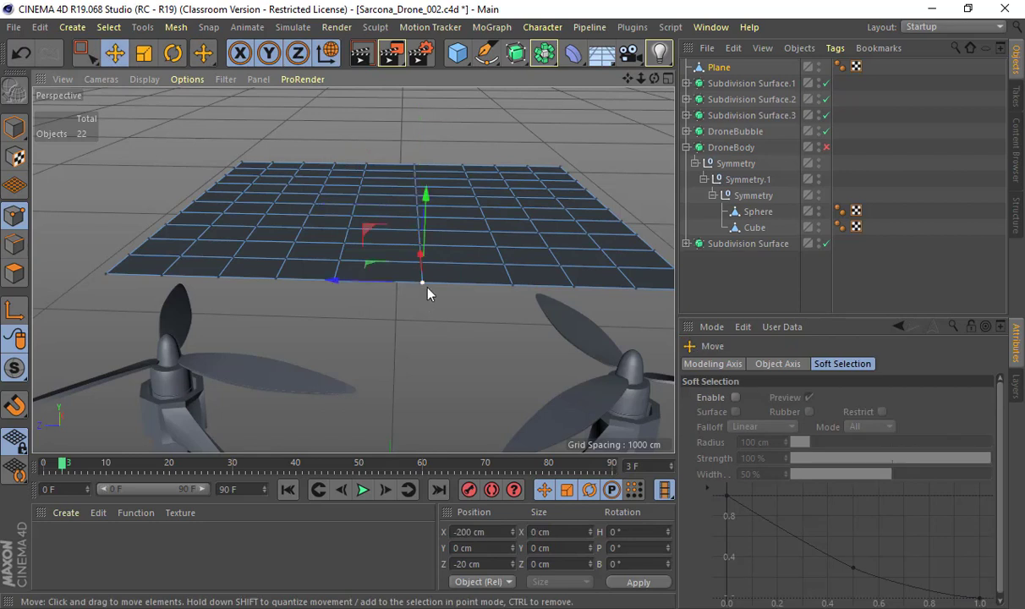
{"action": "left_click_drag", "start_coordinate": [422, 202], "coordinate": [440, 155]}
Undo the test move, the seam optimization and the edge scaling back to the open gap between the two halves
{"action": "key", "text": "ctrl+z"}
{"action": "key", "text": "ctrl+z"}
{"action": "key", "text": "ctrl+z"}
{"action": "key", "text": "ctrl+z"}
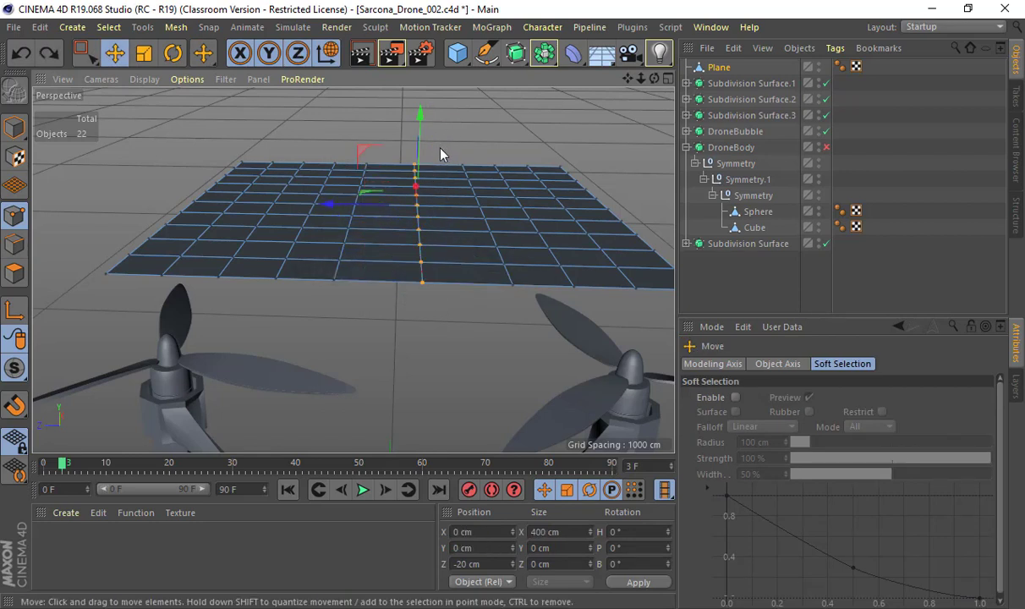
{"action": "key", "text": "ctrl+z"}
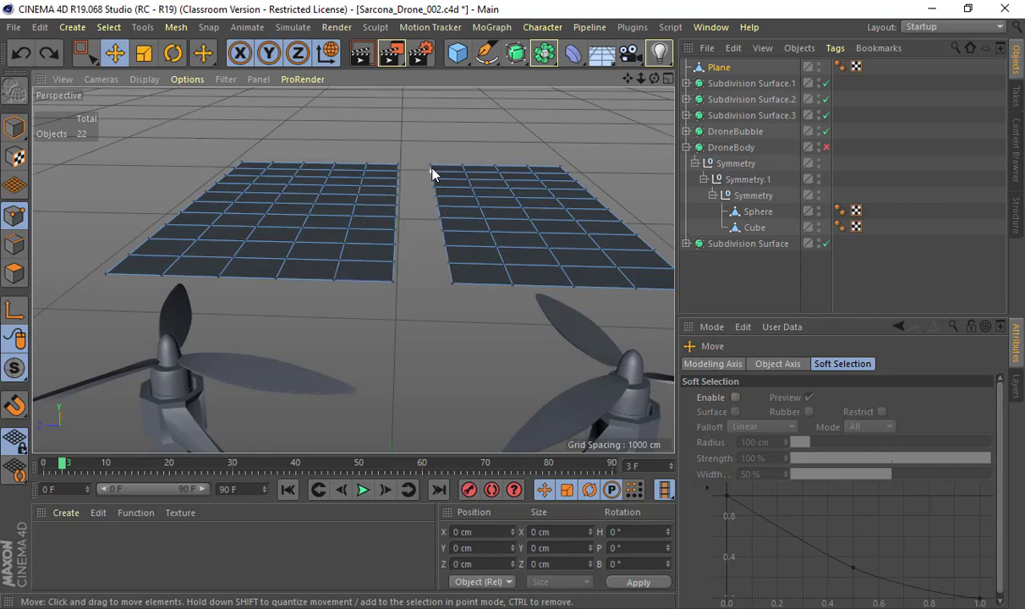
{"action": "key", "text": "ctrl+z"}
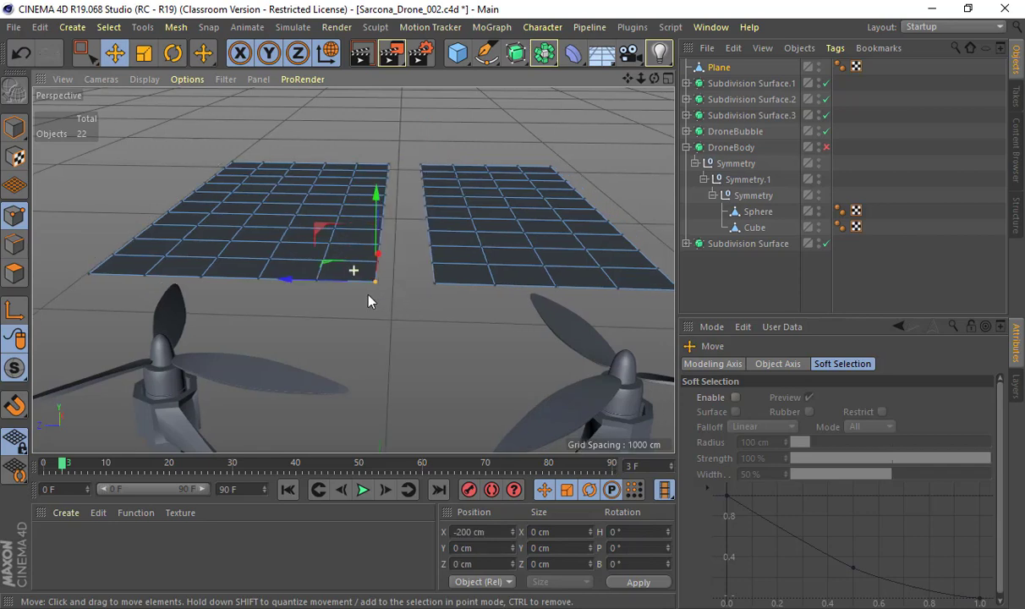
Weld the two facing corner points at the near end of the gap onto the point at Z 0 cm
{"action": "right_click_drag", "start_coordinate": [359, 270], "coordinate": [450, 312], "text": "alt"}
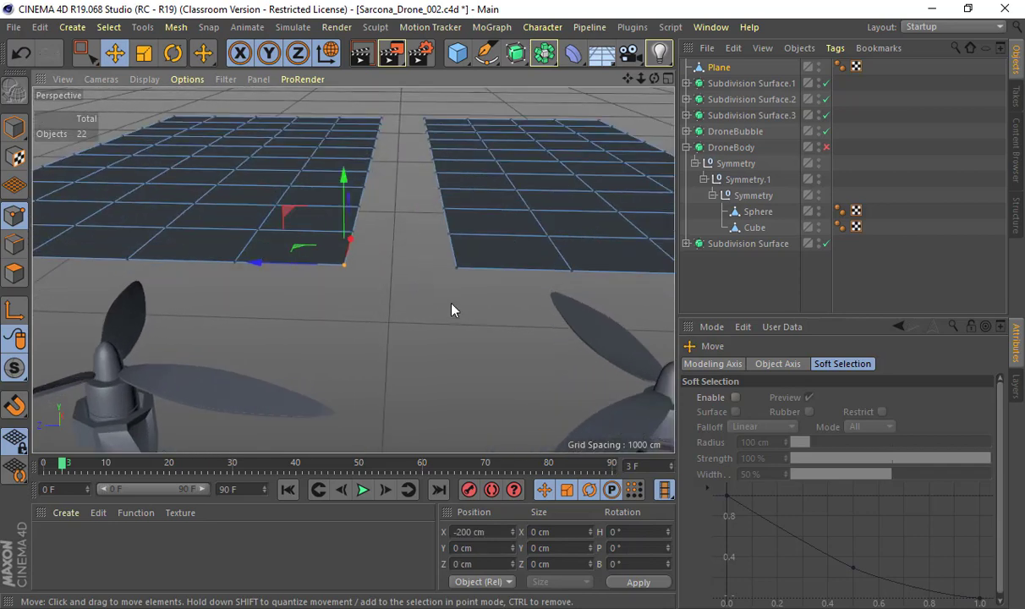
{"action": "right_click", "coordinate": [427, 291]}
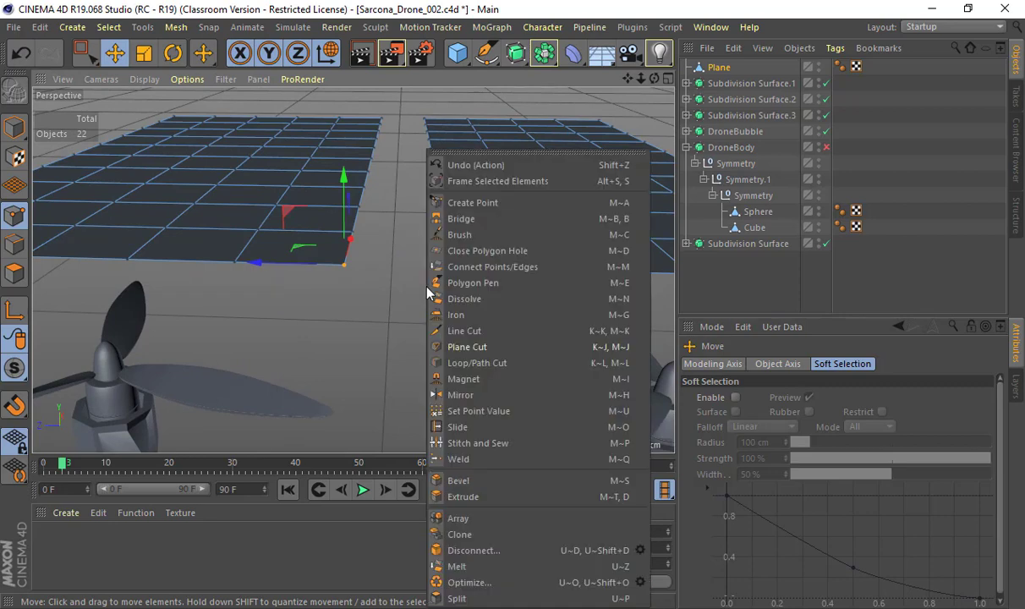
{"action": "left_click", "coordinate": [451, 461]}
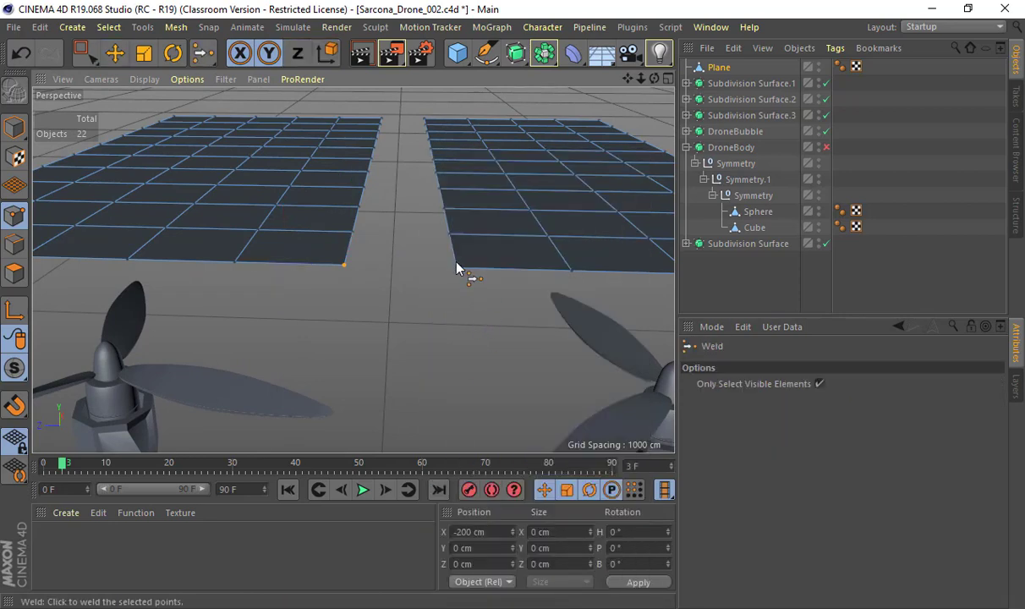
{"action": "key", "text": "space"}
{"action": "left_click_drag", "start_coordinate": [443, 256], "coordinate": [478, 287], "text": "shift"}
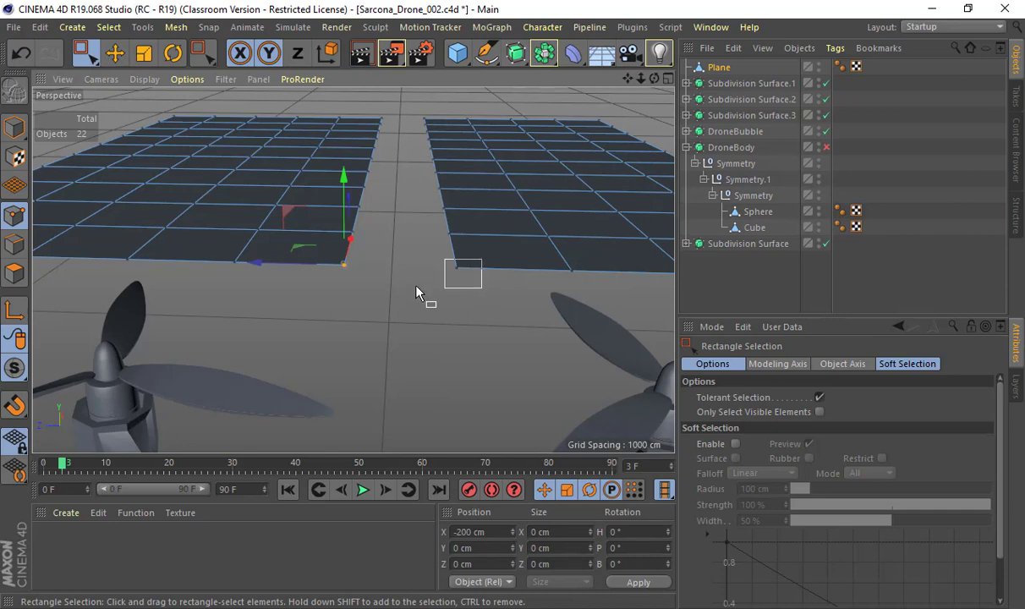
{"action": "key", "text": "space"}
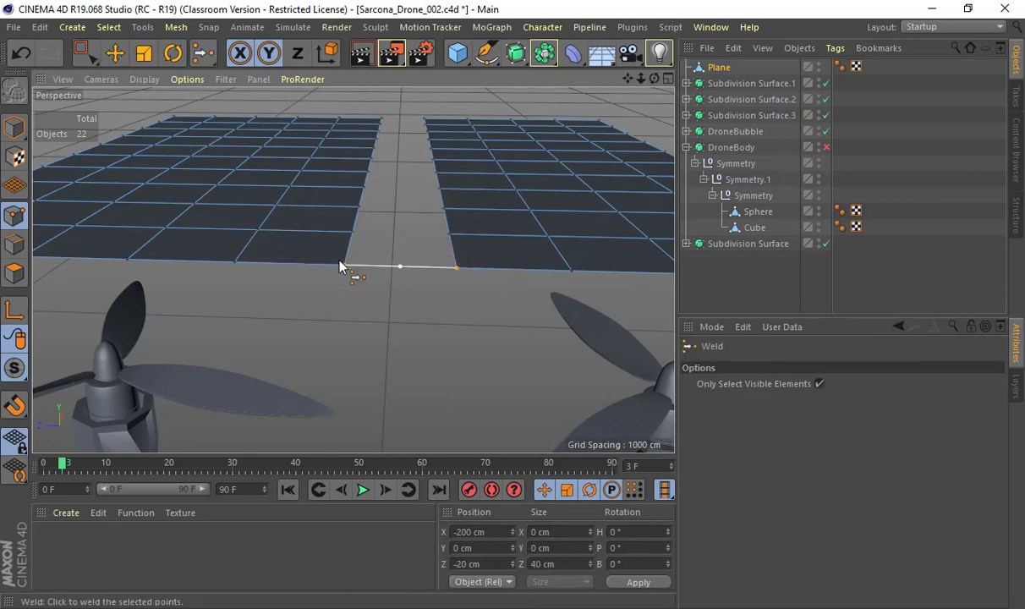
{"action": "left_click", "coordinate": [338, 266]}
Weld the second and third facing point pairs along the gap, each onto its point on the Z 0 cm side
{"action": "left_click_drag", "start_coordinate": [379, 297], "coordinate": [354, 299], "text": "alt"}
{"action": "key", "text": "space"}
{"action": "left_click_drag", "start_coordinate": [326, 239], "coordinate": [475, 272]}
{"action": "key", "text": "space"}
{"action": "left_click", "coordinate": [356, 259]}
{"action": "key", "text": "space"}
{"action": "left_click_drag", "start_coordinate": [326, 203], "coordinate": [469, 237]}
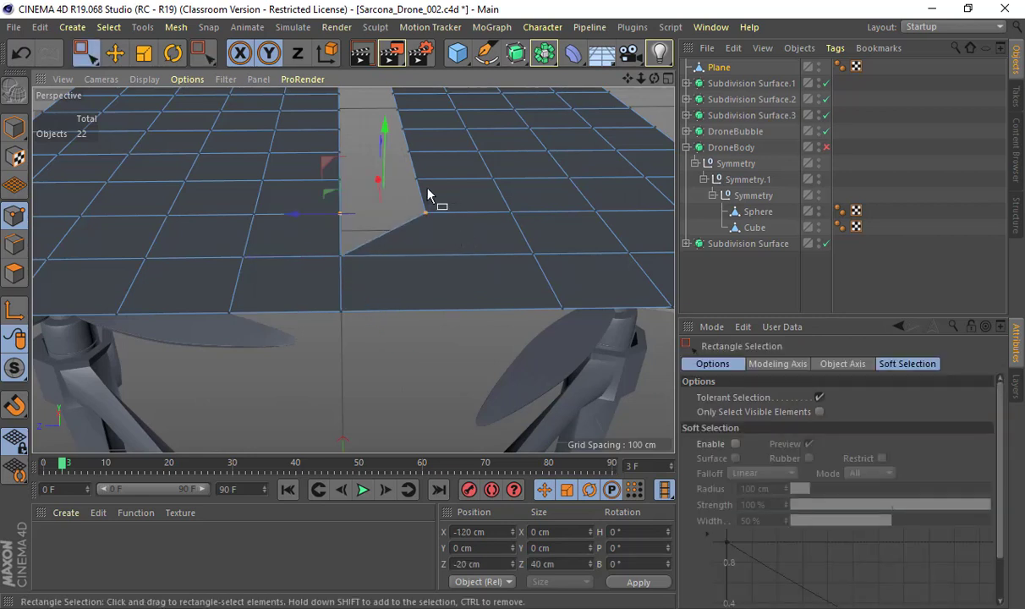
{"action": "key", "text": "space"}
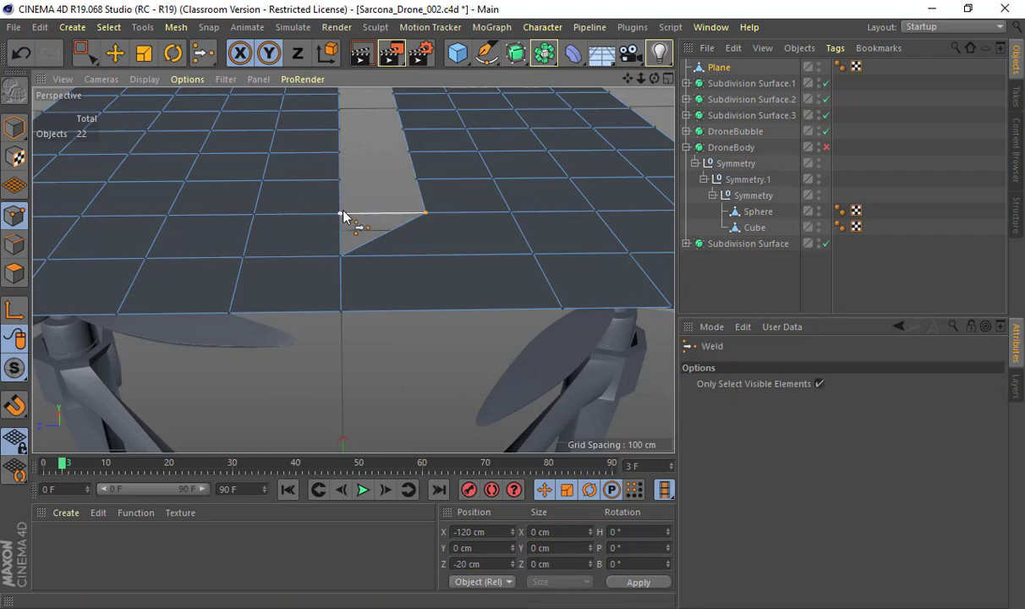
{"action": "left_click", "coordinate": [341, 215]}
Weld the facing point pairs at X -80 cm and X -40 cm onto their points at Z 0 cm
{"action": "left_click_drag", "start_coordinate": [384, 179], "coordinate": [452, 269], "text": "alt"}
{"action": "key", "text": "space"}
{"action": "key", "text": "space"}
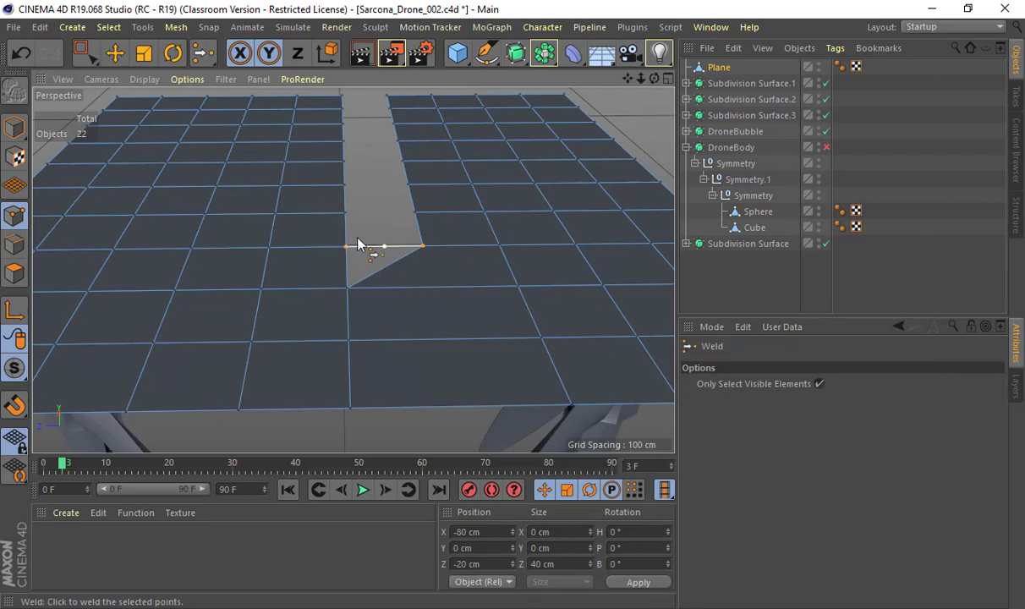
{"action": "left_click", "coordinate": [347, 246]}
{"action": "key", "text": "space"}
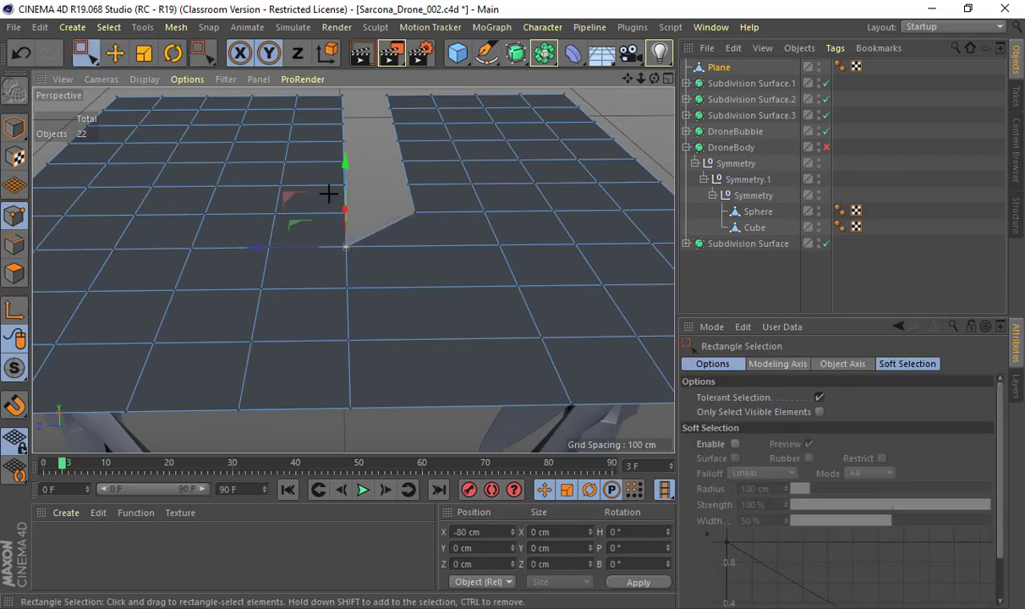
{"action": "left_click_drag", "start_coordinate": [329, 194], "coordinate": [431, 234]}
{"action": "key", "text": "space"}
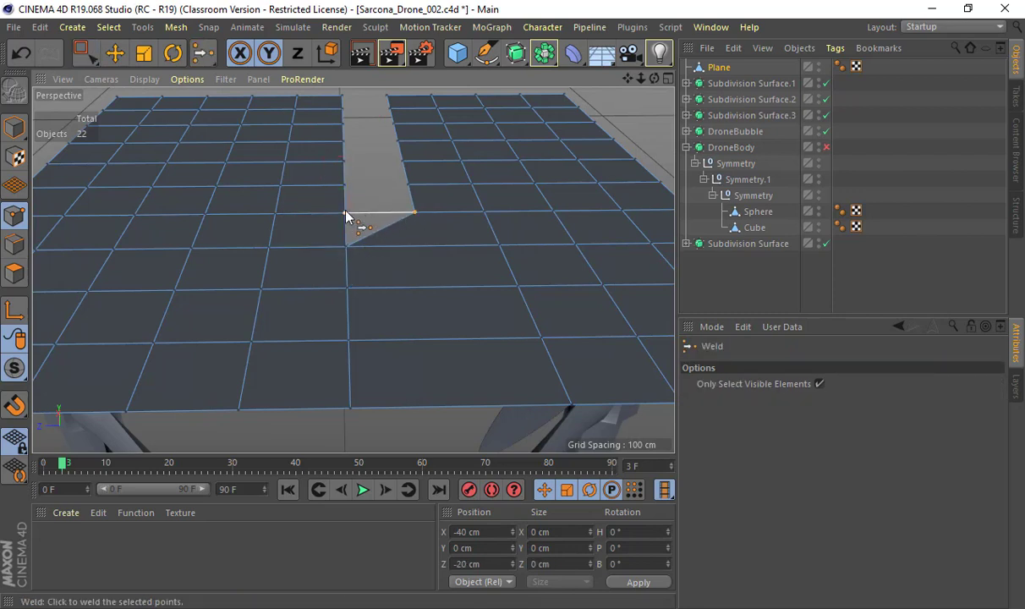
{"action": "left_click", "coordinate": [346, 214]}
Weld the facing point pair at X 0 cm, trying the midpoint and the Z -40 cm point before settling on Z 0 cm
{"action": "key", "text": "space"}
{"action": "left_click_drag", "start_coordinate": [423, 197], "coordinate": [317, 166]}
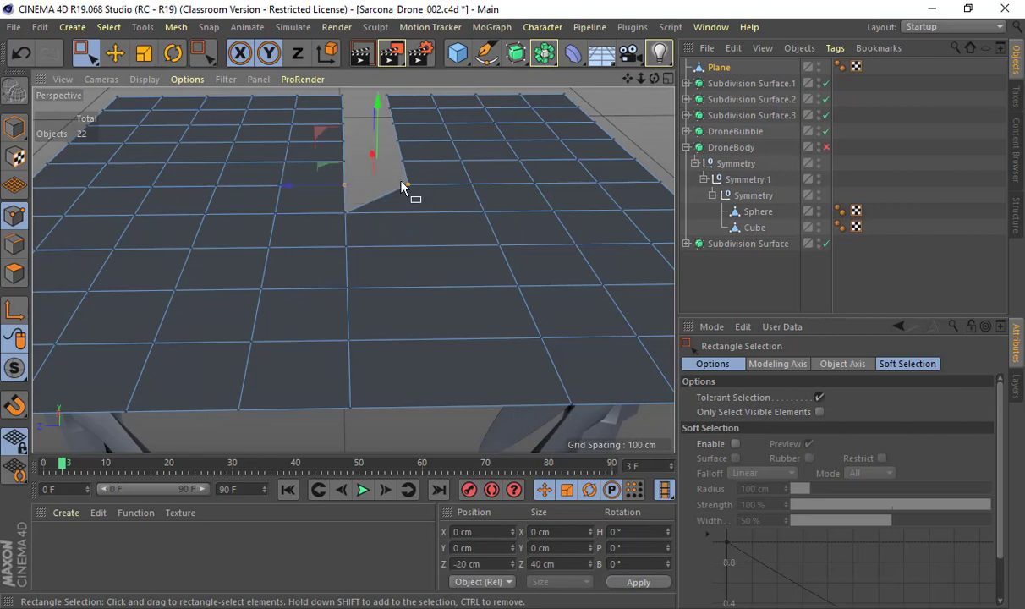
{"action": "key", "text": "space"}
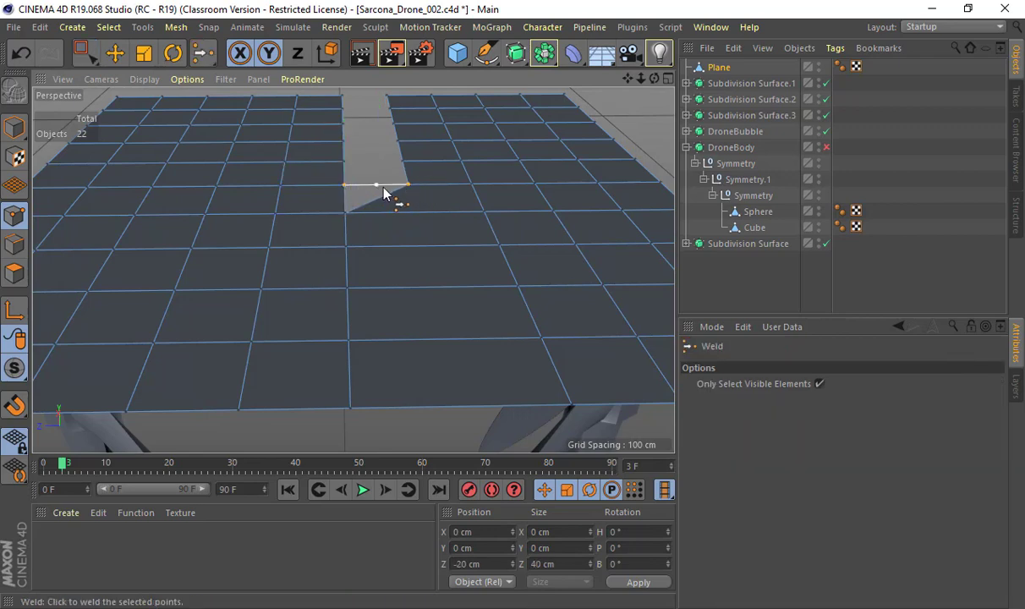
{"action": "left_click_drag", "start_coordinate": [372, 199], "coordinate": [454, 277], "text": "alt"}
{"action": "scroll", "coordinate": [356, 230], "scroll_direction": "up", "scroll_amount": 3}
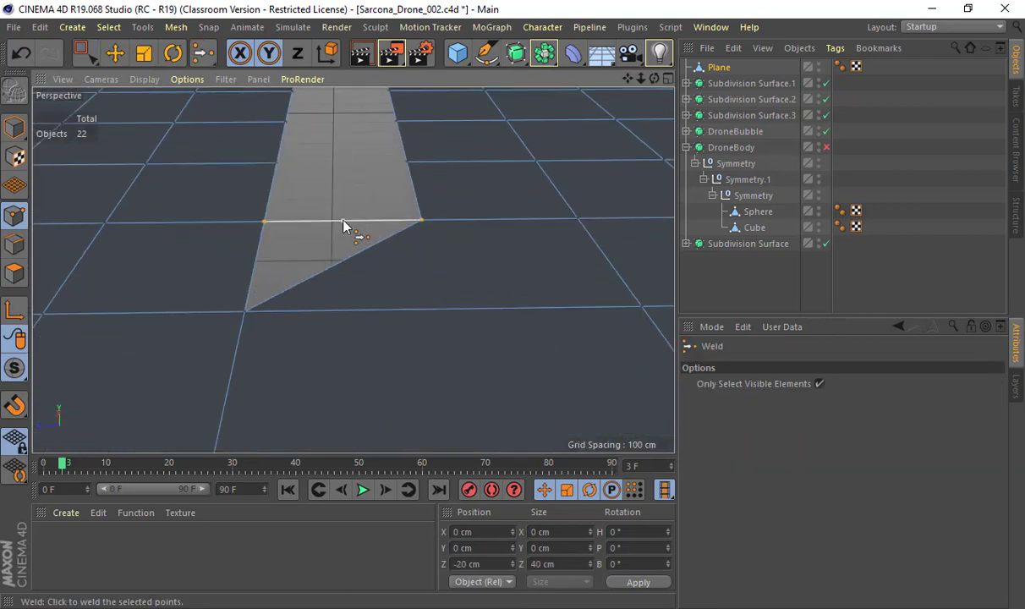
{"action": "left_click", "coordinate": [343, 227]}
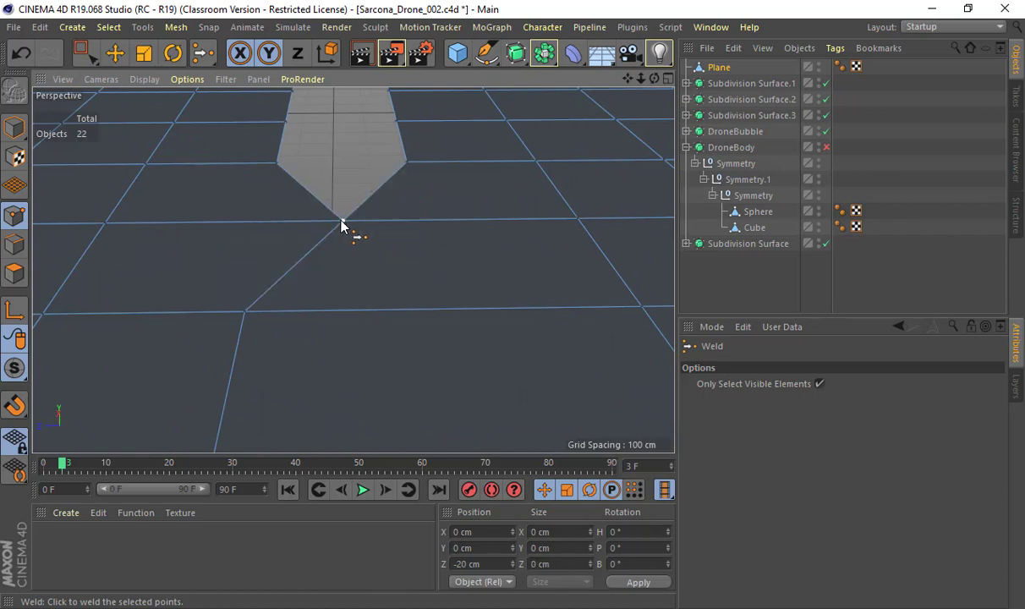
{"action": "key", "text": "ctrl+z"}
{"action": "left_click", "coordinate": [421, 223]}
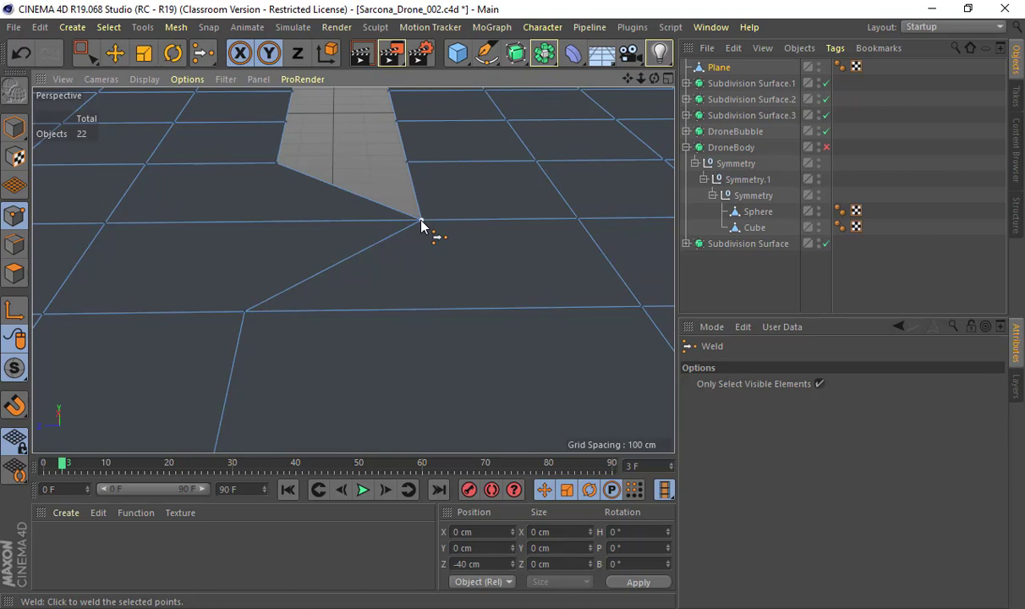
{"action": "key", "text": "ctrl+z"}
{"action": "left_click", "coordinate": [266, 223]}
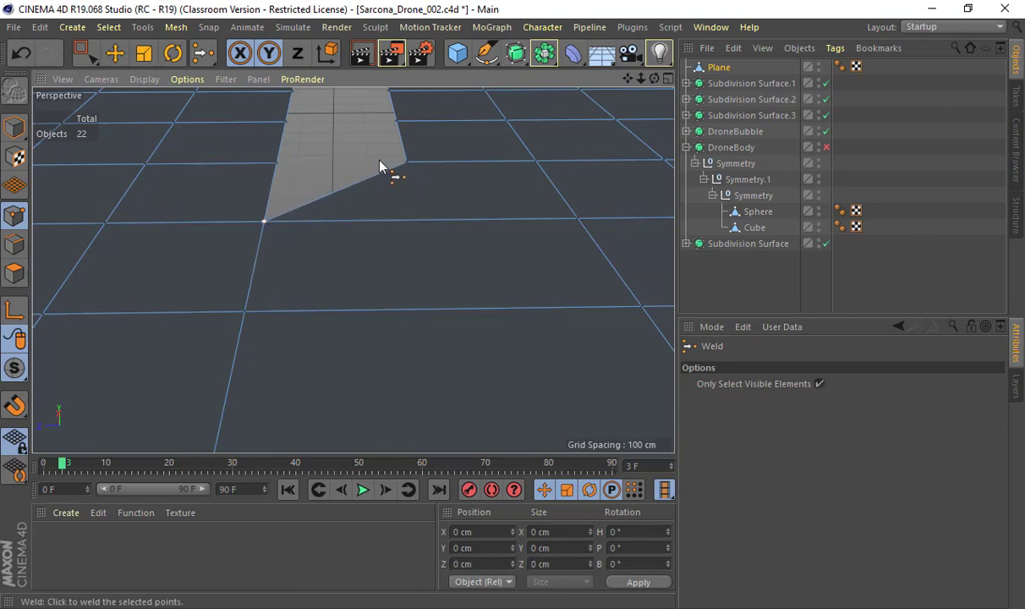
Weld the facing point pair at X 40 cm onto its point at Z -40 cm
{"action": "key", "text": "space"}
{"action": "left_click_drag", "start_coordinate": [260, 148], "coordinate": [237, 179]}
{"action": "key", "text": "ctrl+z"}
{"action": "key", "text": "space"}
{"action": "left_click", "coordinate": [402, 158]}
{"action": "middle_click_drag", "start_coordinate": [412, 139], "coordinate": [421, 288], "text": "alt"}
Weld the next facing pair at its midpoint and the pair at X 120 cm onto its point at Z -40 cm
{"action": "key", "text": "space"}
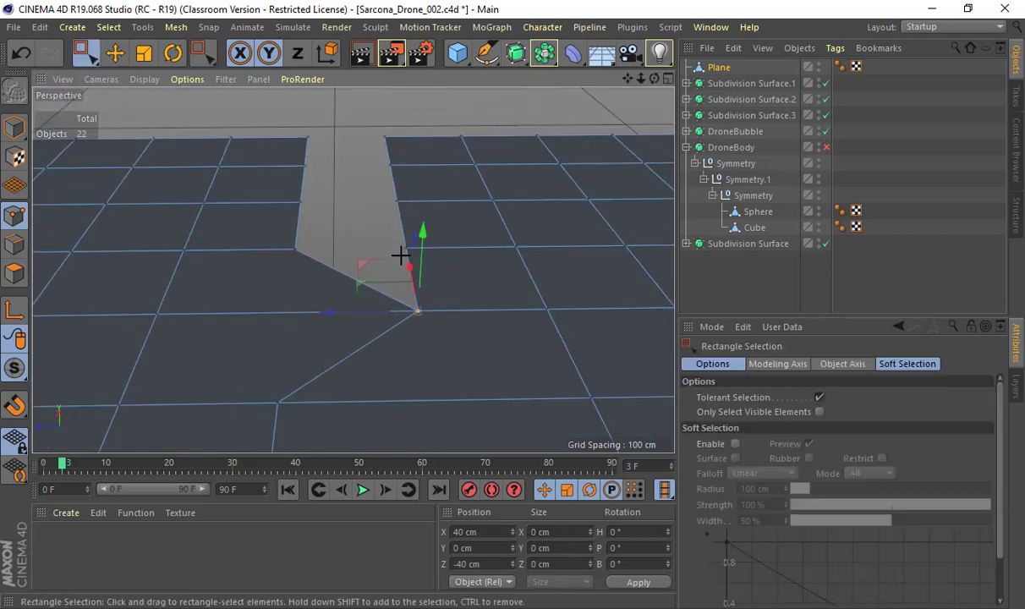
{"action": "left_click_drag", "start_coordinate": [457, 232], "coordinate": [283, 261]}
{"action": "key", "text": "space"}
{"action": "left_click", "coordinate": [365, 246]}
{"action": "key", "text": "space"}
{"action": "left_click_drag", "start_coordinate": [245, 145], "coordinate": [390, 209]}
{"action": "key", "text": "space"}
{"action": "left_click", "coordinate": [394, 205]}
Weld the pair at X 160 cm at its midpoint and the last pair at X 200 cm onto Z 0 cm
{"action": "key", "text": "space"}
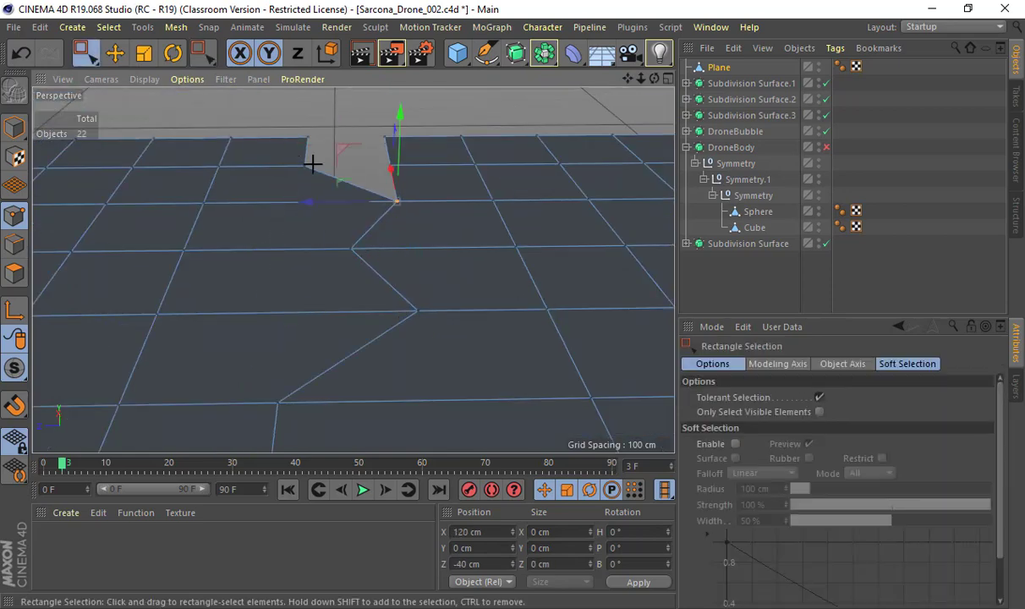
{"action": "left_click_drag", "start_coordinate": [270, 158], "coordinate": [463, 176]}
{"action": "key", "text": "space"}
{"action": "left_click", "coordinate": [334, 166]}
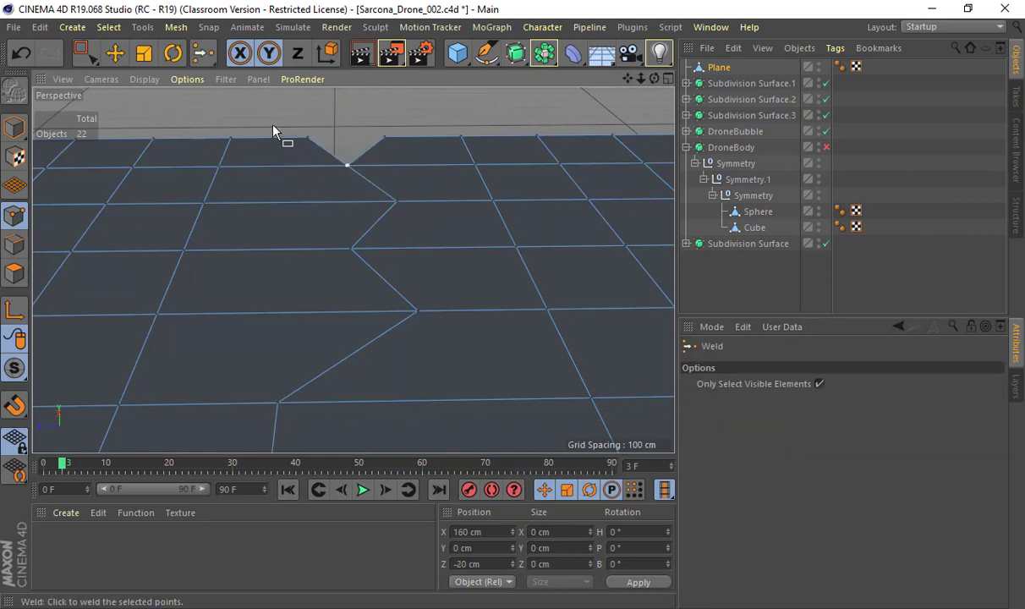
{"action": "key", "text": "space"}
{"action": "left_click_drag", "start_coordinate": [269, 117], "coordinate": [411, 145]}
{"action": "key", "text": "space"}
{"action": "left_click", "coordinate": [343, 144]}
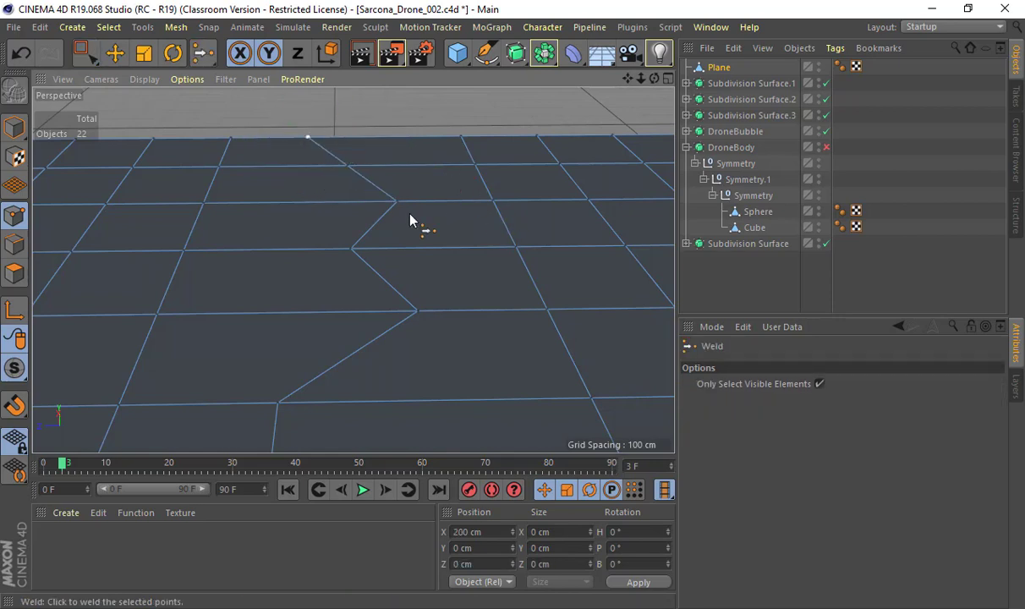
Straighten the zigzag seam by scaling its selected edges to a Z size of 0 cm
{"action": "scroll", "coordinate": [406, 254], "scroll_direction": "down", "scroll_amount": 5}
{"action": "key", "text": "e"}
{"action": "left_click_drag", "start_coordinate": [401, 270], "coordinate": [484, 286], "text": "alt"}
{"action": "key", "text": "r"}
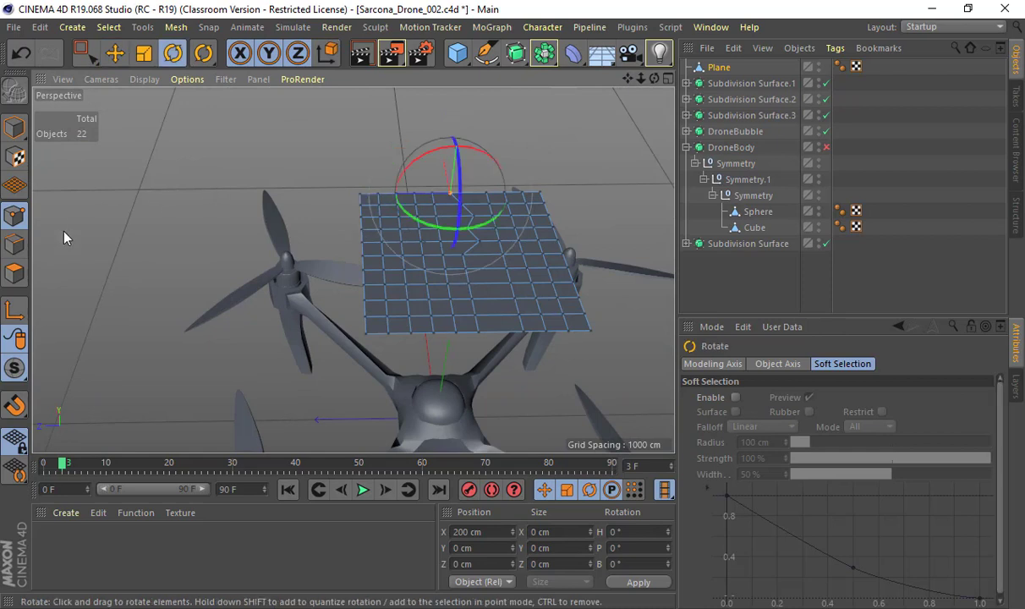
{"action": "left_click", "coordinate": [15, 244]}
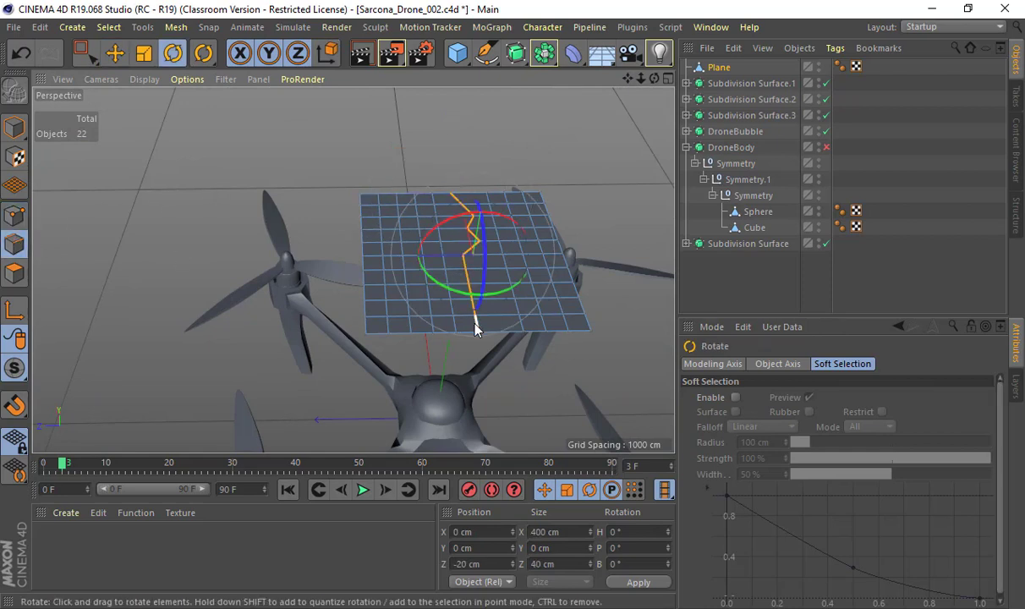
{"action": "key", "text": "t"}
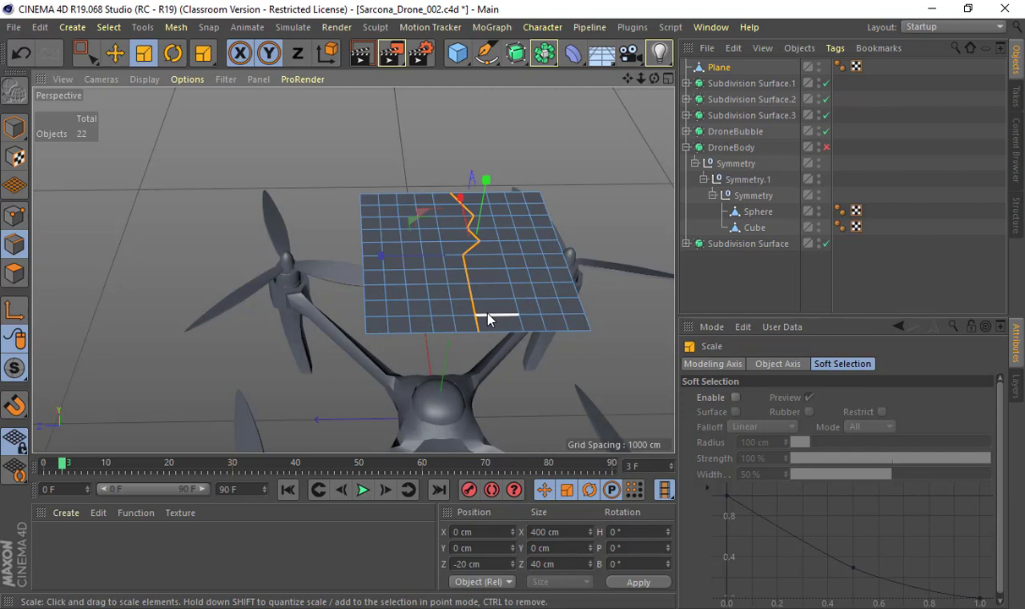
{"action": "left_click_drag", "start_coordinate": [487, 315], "coordinate": [471, 262]}
Select the whole Plane object and delete it from the scene
{"action": "left_click", "coordinate": [15, 127]}
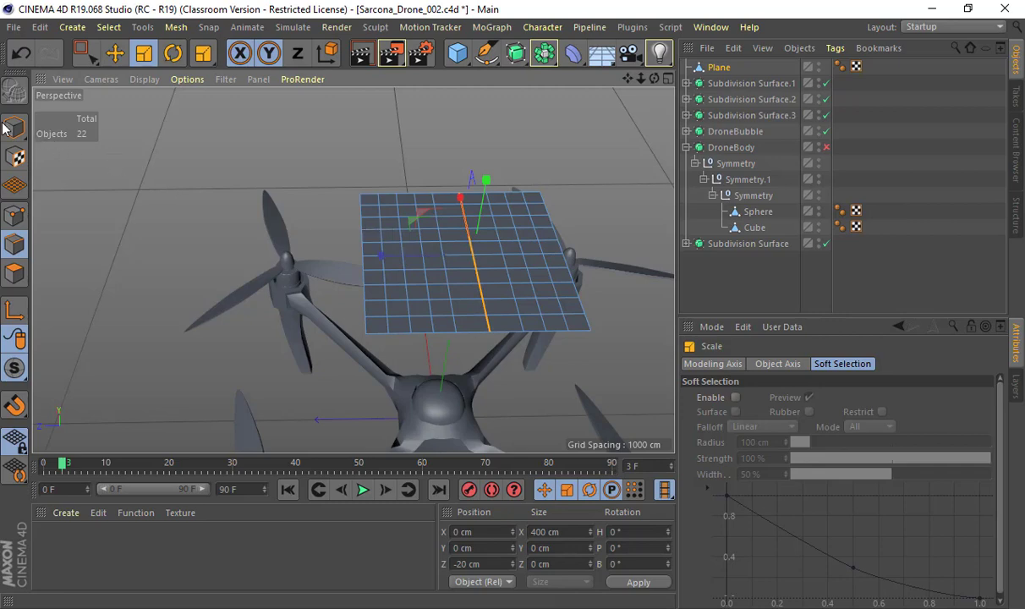
{"action": "left_click", "coordinate": [237, 152]}
{"action": "left_click_drag", "start_coordinate": [238, 151], "coordinate": [473, 235], "text": "alt"}
{"action": "left_click", "coordinate": [474, 234]}
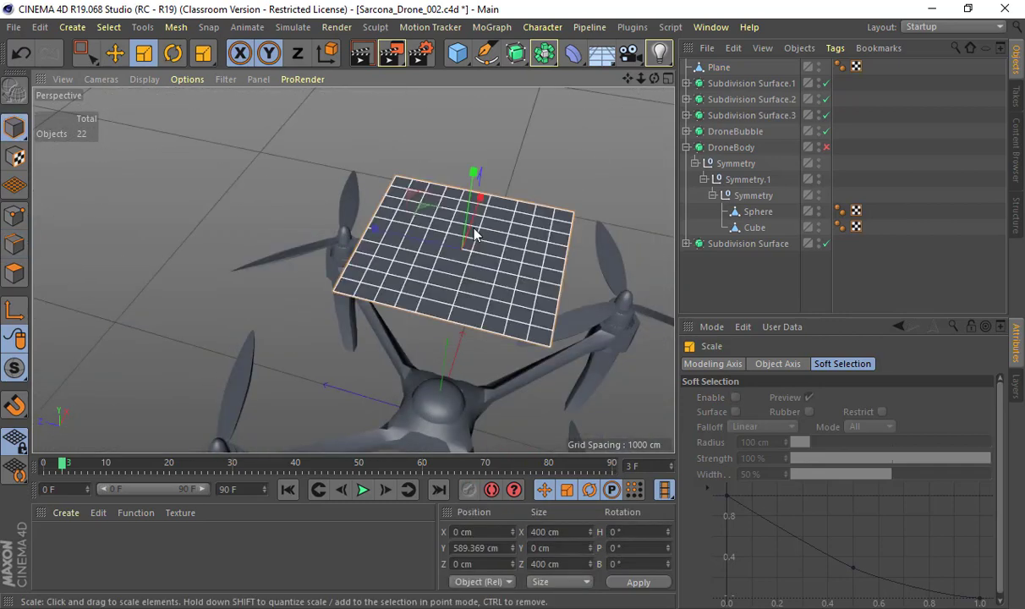
{"action": "key", "text": "Delete"}
Select the drone body's Cube and turn on the DroneBody subdivision surface
{"action": "left_click", "coordinate": [473, 405]}
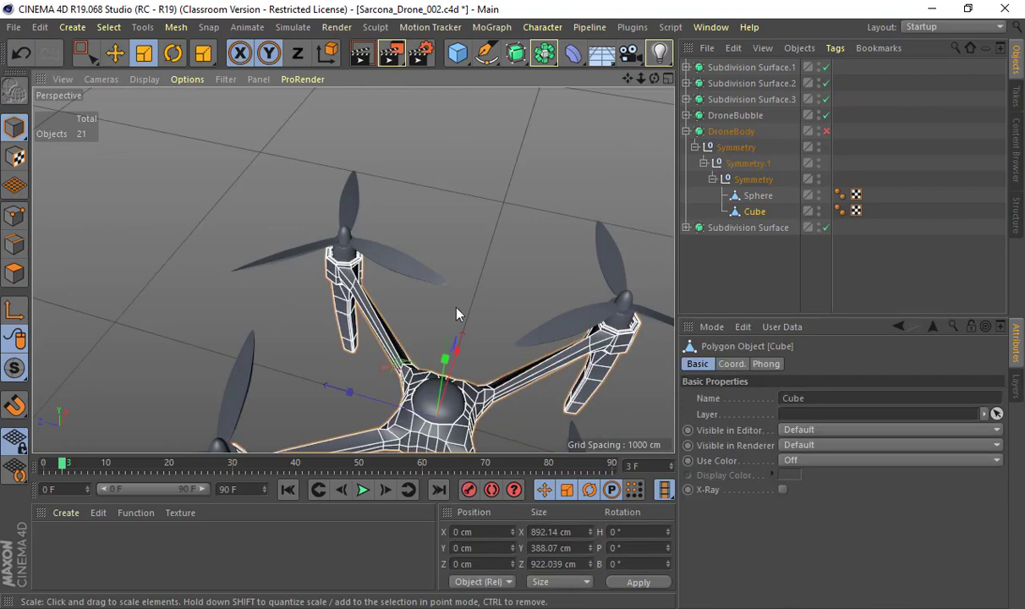
{"action": "left_click_drag", "start_coordinate": [457, 314], "coordinate": [458, 265], "text": "alt"}
{"action": "right_click_drag", "start_coordinate": [458, 265], "coordinate": [526, 233], "text": "alt"}
{"action": "left_click_drag", "start_coordinate": [525, 233], "coordinate": [467, 119], "text": "alt"}
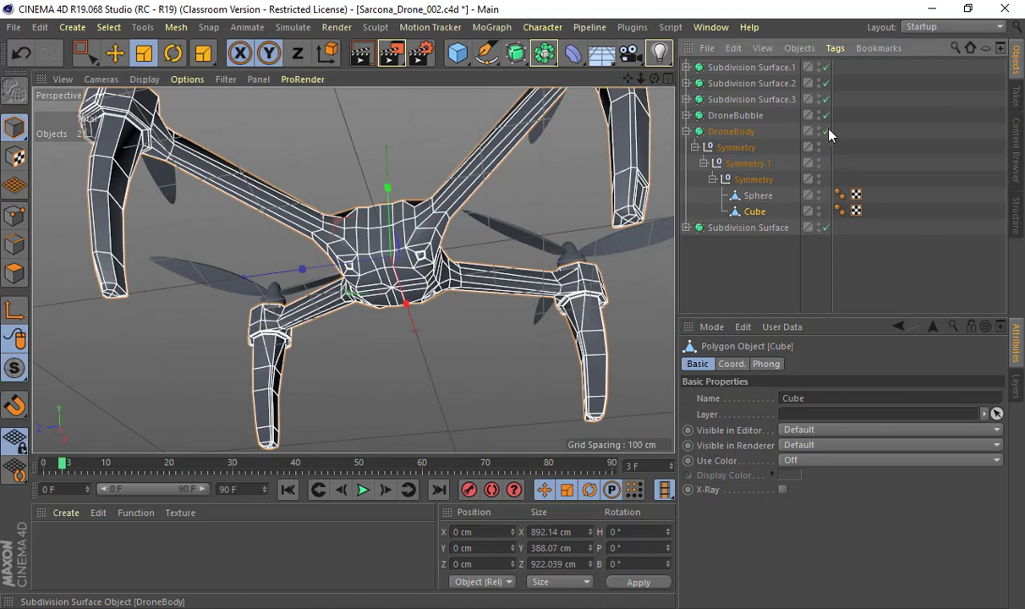
{"action": "left_click_drag", "start_coordinate": [388, 282], "coordinate": [385, 268], "text": "alt"}
{"action": "scroll", "coordinate": [387, 266], "scroll_direction": "up", "scroll_amount": 5}
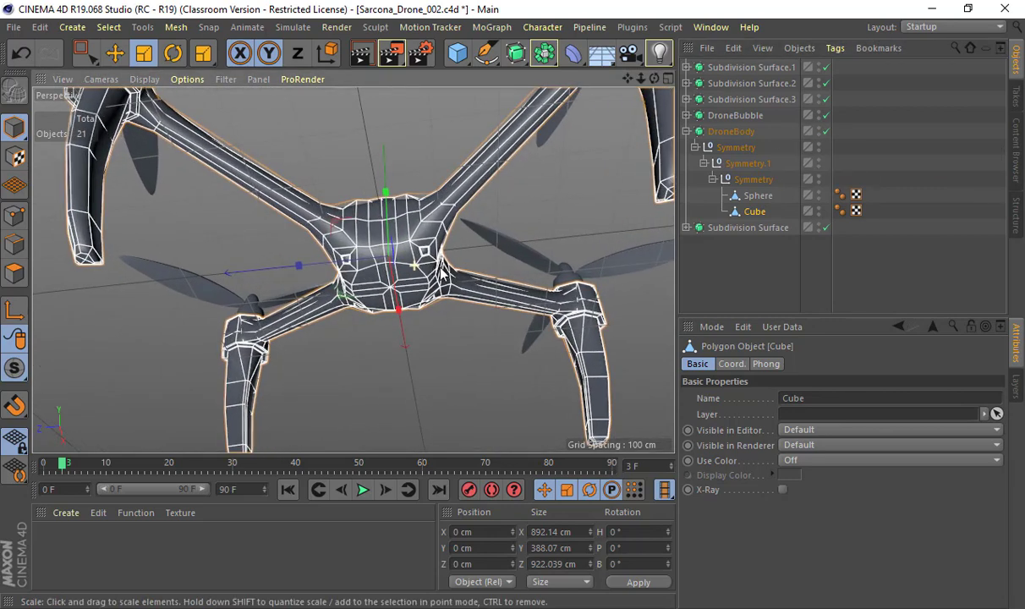
Try converting the DroneBody subdivision surface to an editable object, compare both versions with undo and redo, and leave the conversion undone
{"action": "left_click", "coordinate": [743, 130]}
{"action": "left_click_drag", "start_coordinate": [483, 183], "coordinate": [546, 190], "text": "alt"}
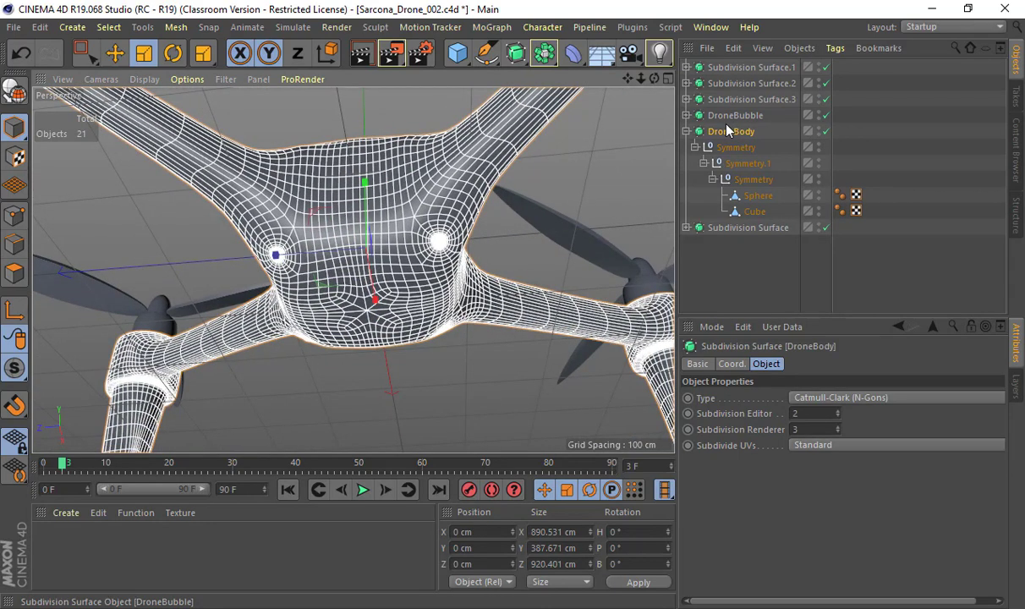
{"action": "key", "text": "c"}
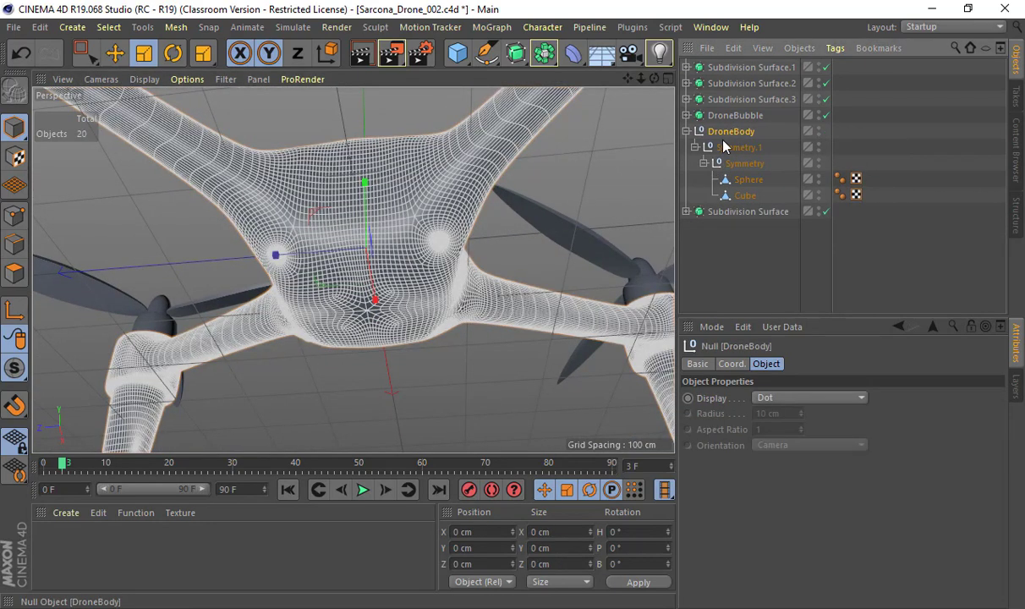
{"action": "left_click_drag", "start_coordinate": [537, 195], "coordinate": [459, 203], "text": "alt"}
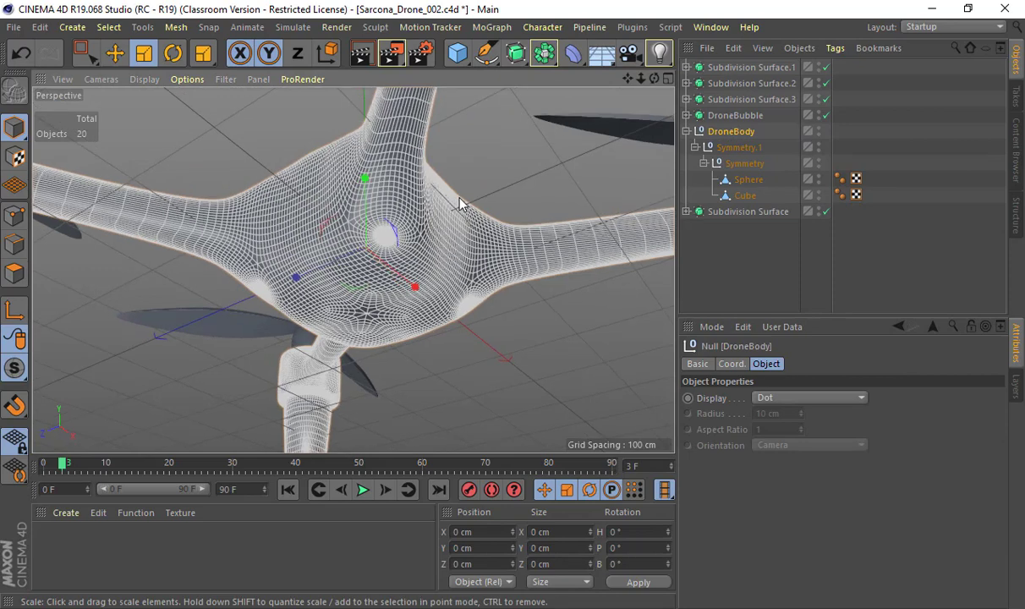
{"action": "key", "text": "ctrl+z"}
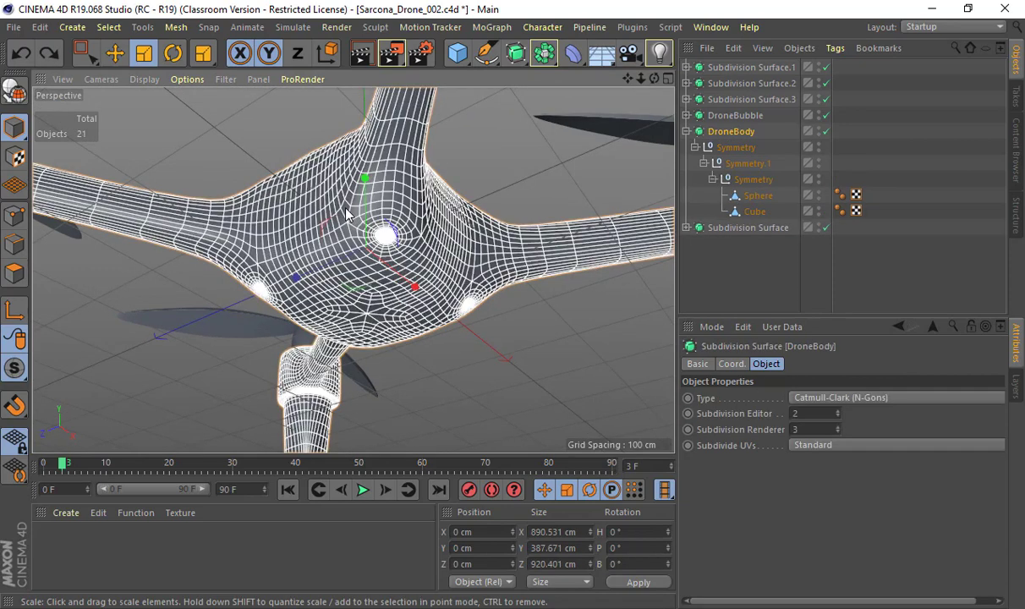
{"action": "key", "text": "ctrl+y"}
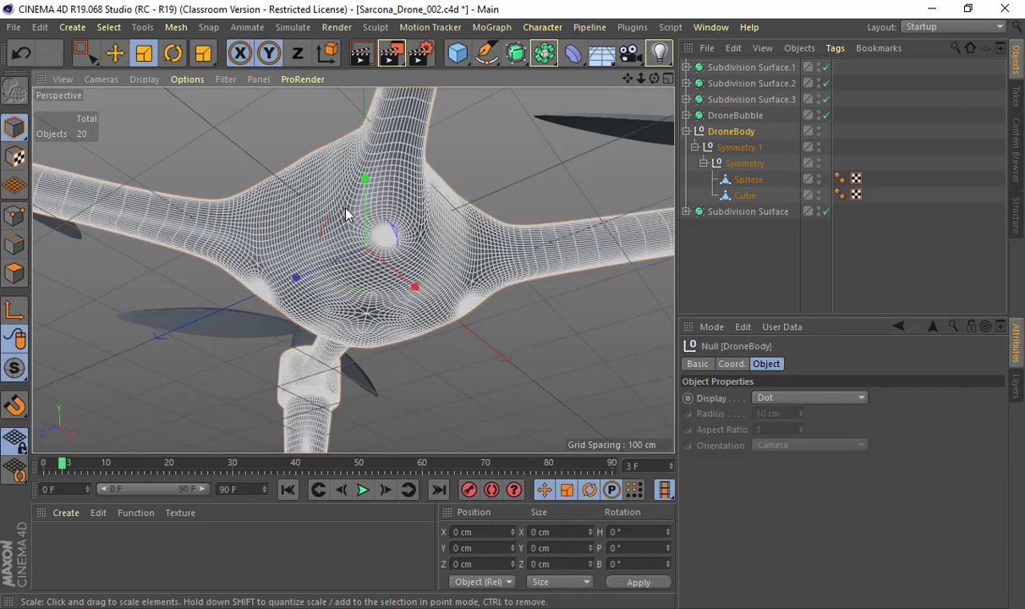
{"action": "key", "text": "ctrl+z"}
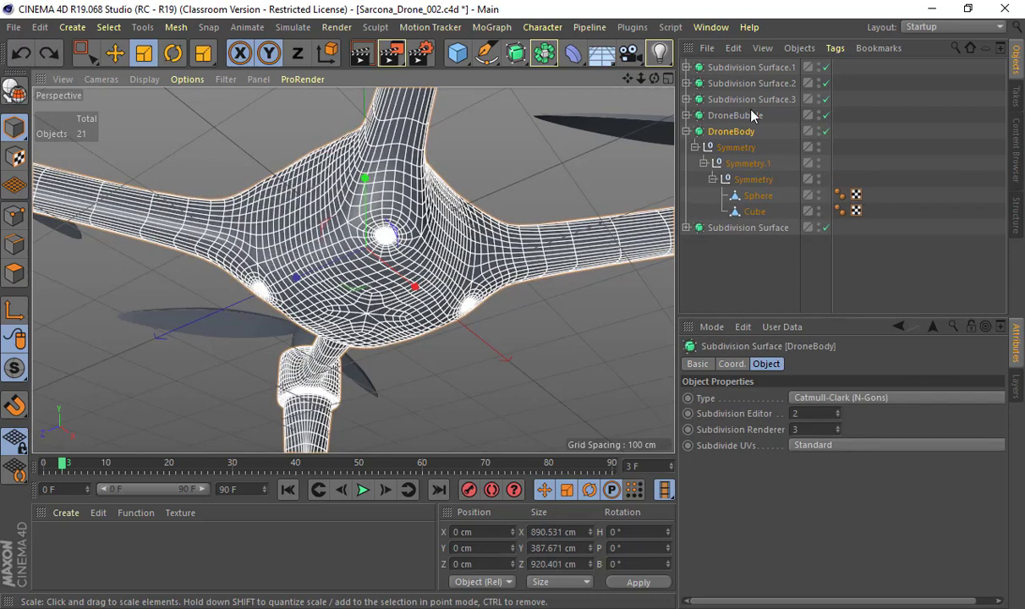
Set DroneBody's Subdivision Editor value to 0
{"action": "left_click", "coordinate": [741, 413]}
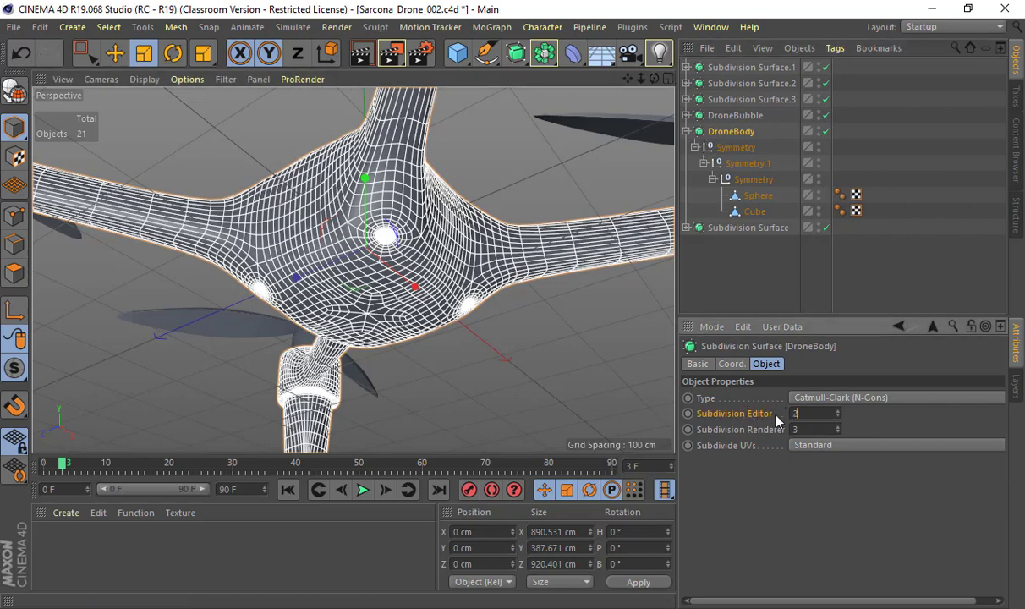
{"action": "left_click", "coordinate": [740, 430]}
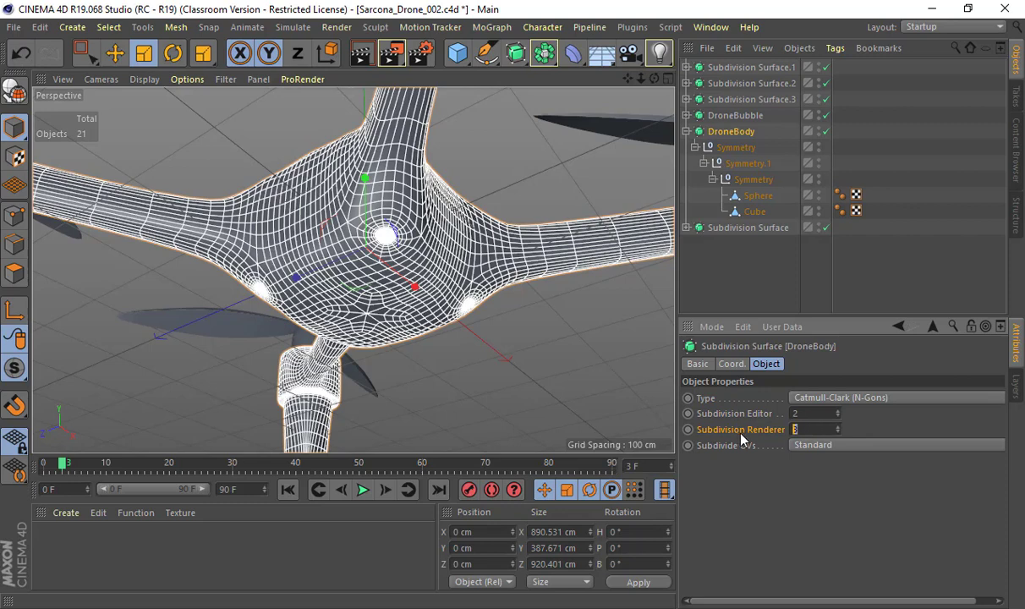
{"action": "left_click_drag", "start_coordinate": [808, 414], "coordinate": [767, 416]}
{"action": "type", "text": "0"}
{"action": "key", "text": "Return"}
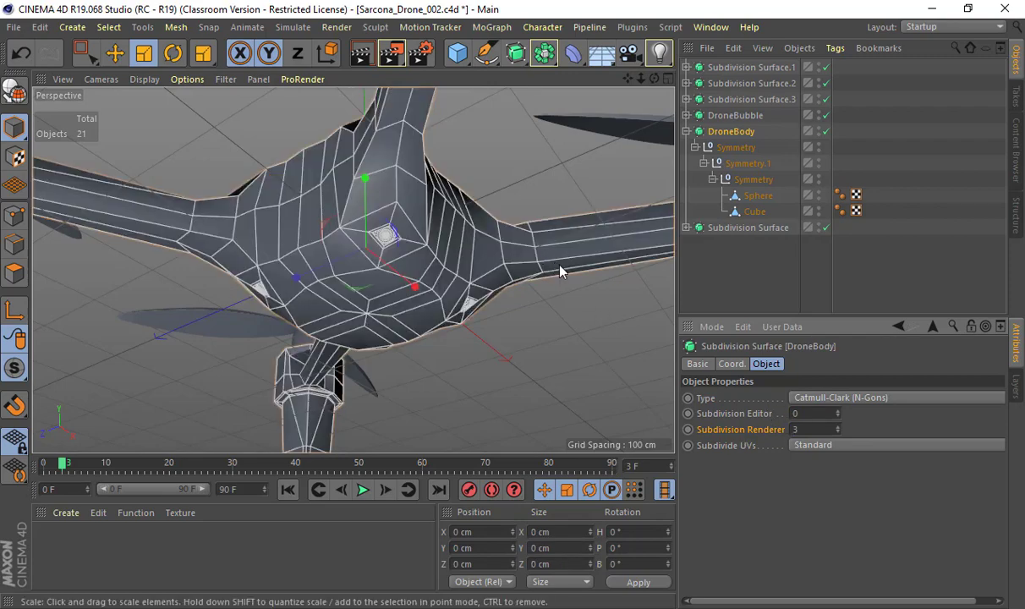
Render the drone body close-up in the viewport and in the Picture Viewer to compare their smoothing
{"action": "left_click_drag", "start_coordinate": [560, 266], "coordinate": [489, 391], "text": "alt"}
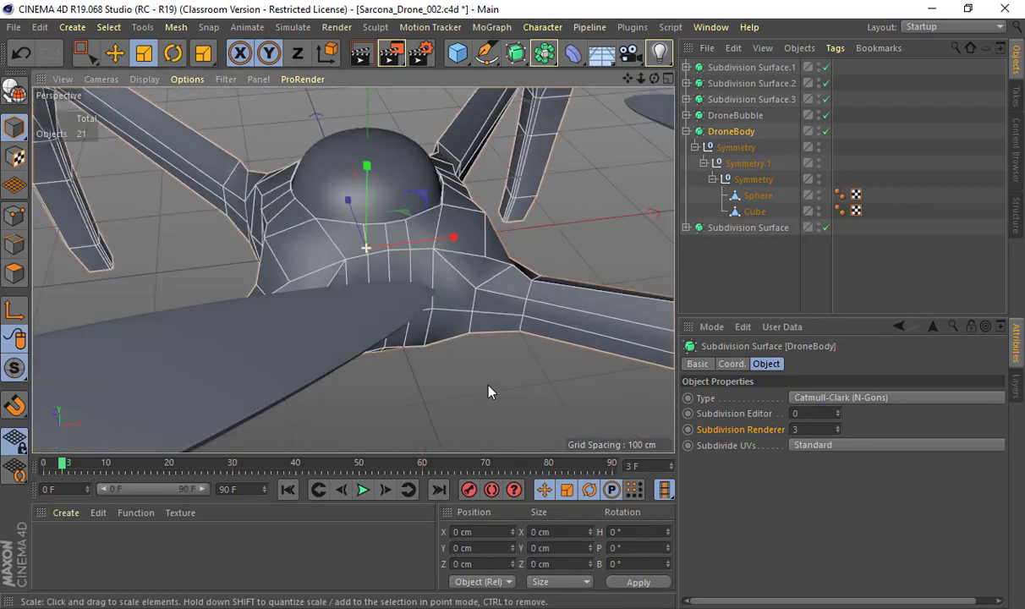
{"action": "key", "text": "ctrl+r"}
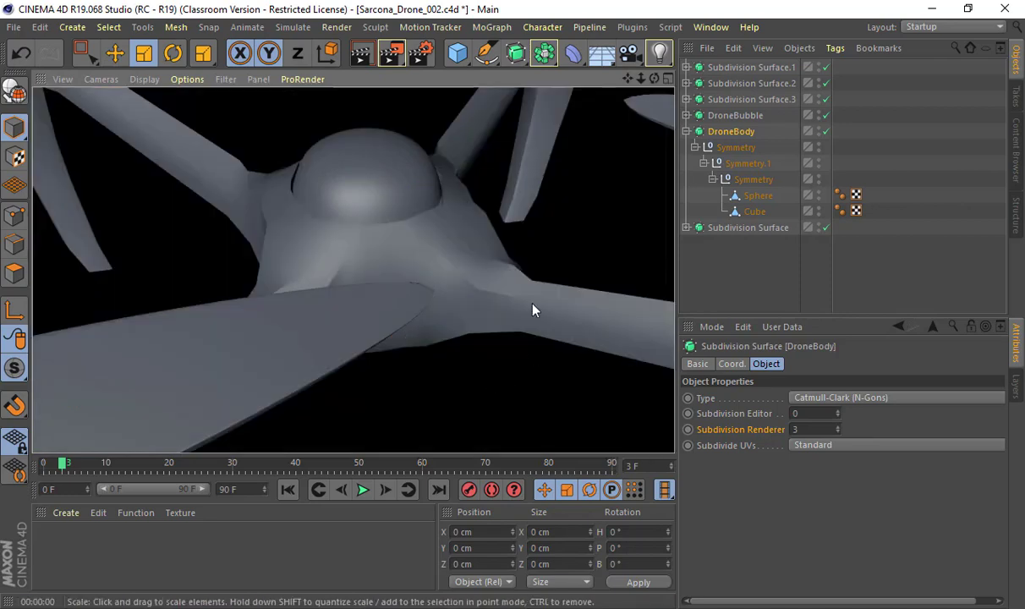
{"action": "key", "text": "shift+r"}
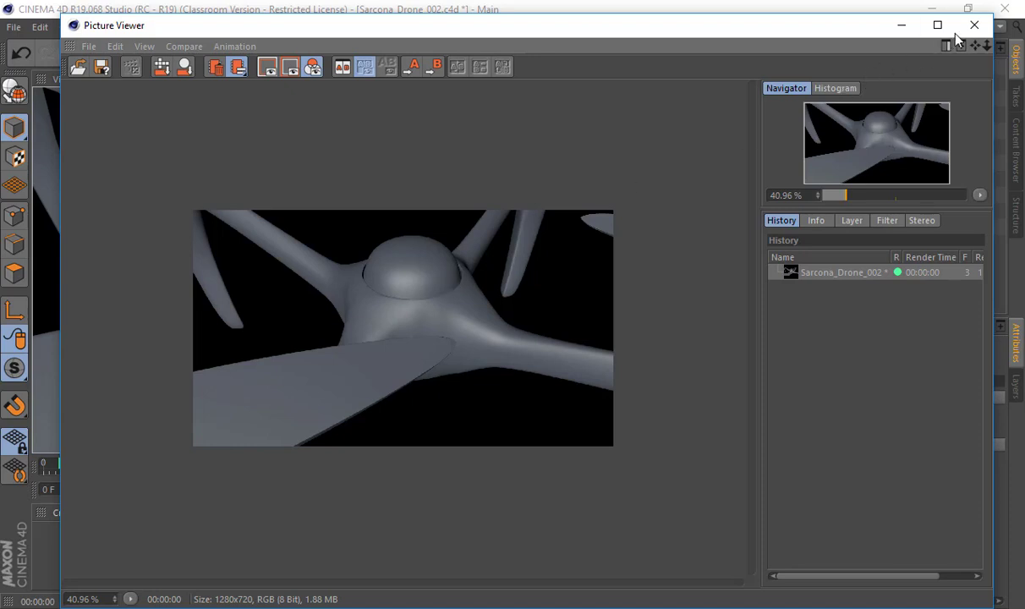
{"action": "left_click", "coordinate": [974, 25]}
Select the drone body's Cube and render the body from another angle in the Picture Viewer
{"action": "left_click", "coordinate": [427, 273]}
{"action": "left_click", "coordinate": [427, 274]}
{"action": "left_click_drag", "start_coordinate": [427, 273], "coordinate": [458, 264], "text": "alt"}
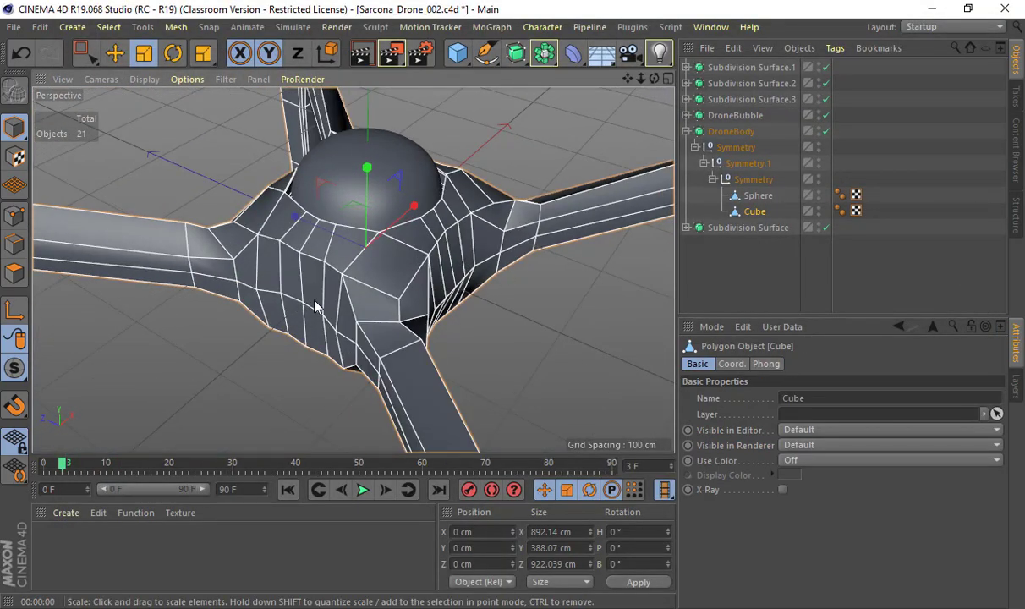
{"action": "key", "text": "shift+r"}
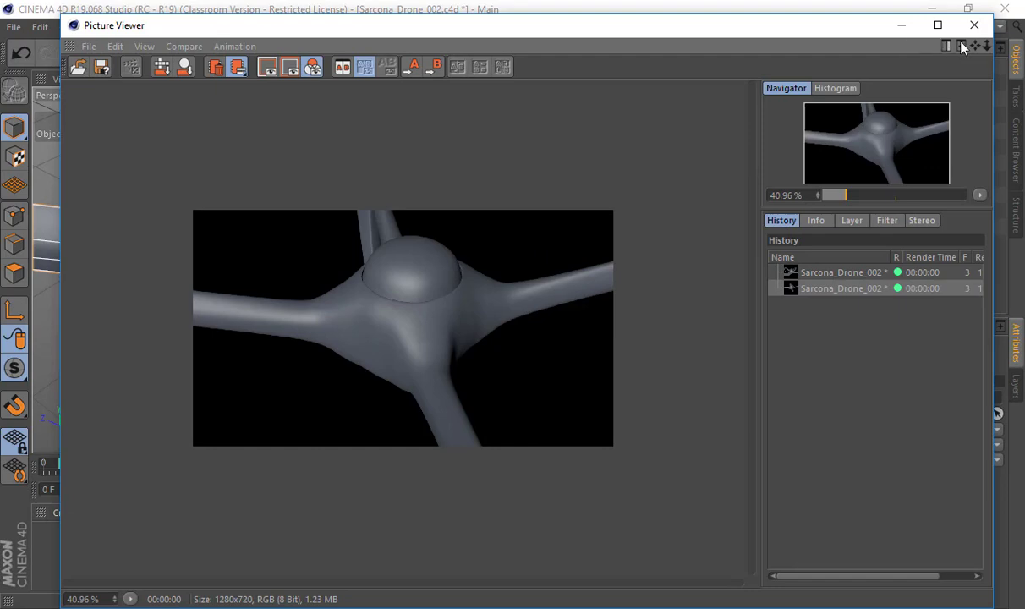
{"action": "left_click", "coordinate": [974, 25]}
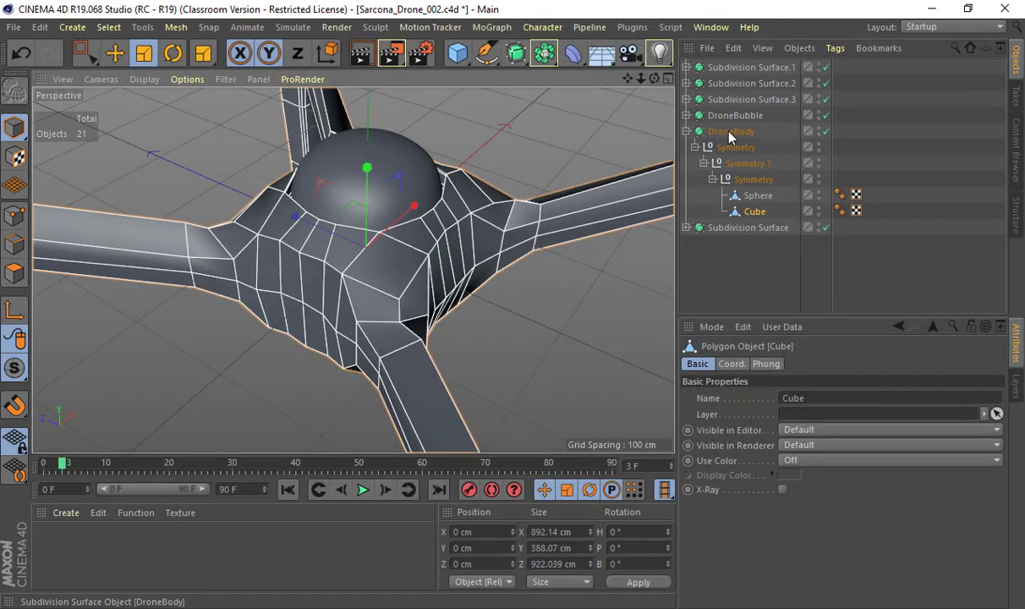
Try making DroneBody editable with Subdivision Editor at 0, and undo the conversion
{"action": "left_click", "coordinate": [730, 136]}
{"action": "key", "text": "c"}
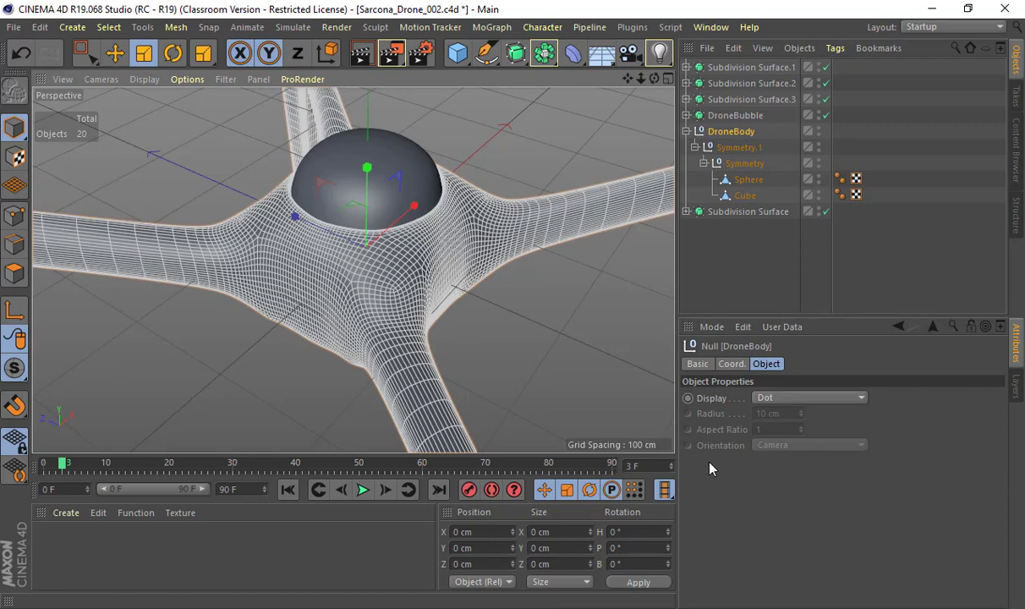
{"action": "key", "text": "ctrl+z"}
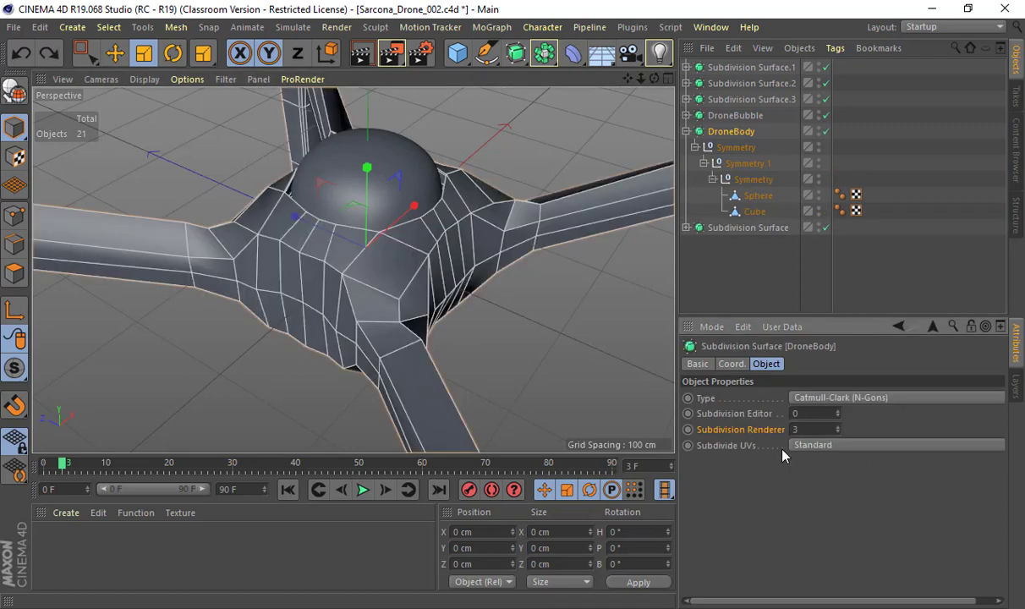
Set DroneBody's Subdivision Editor and Subdivision Renderer values to 2, and make the object editable
{"action": "left_click_drag", "start_coordinate": [814, 414], "coordinate": [776, 412]}
{"action": "type", "text": "2"}
{"action": "key", "text": "Tab"}
{"action": "type", "text": "2"}
{"action": "key", "text": "Return"}
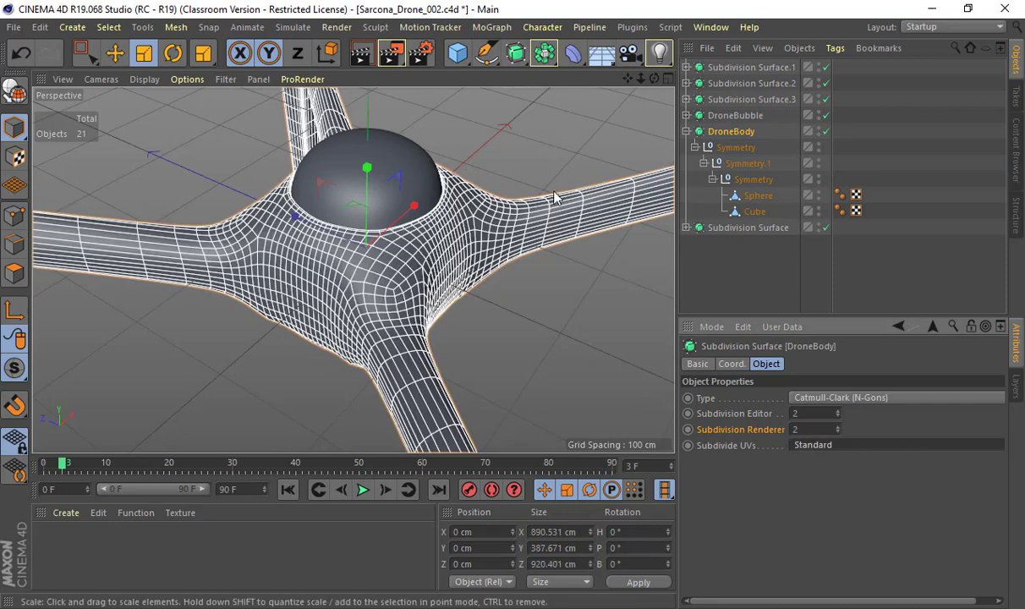
{"action": "key", "text": "r"}
{"action": "key", "text": "c"}
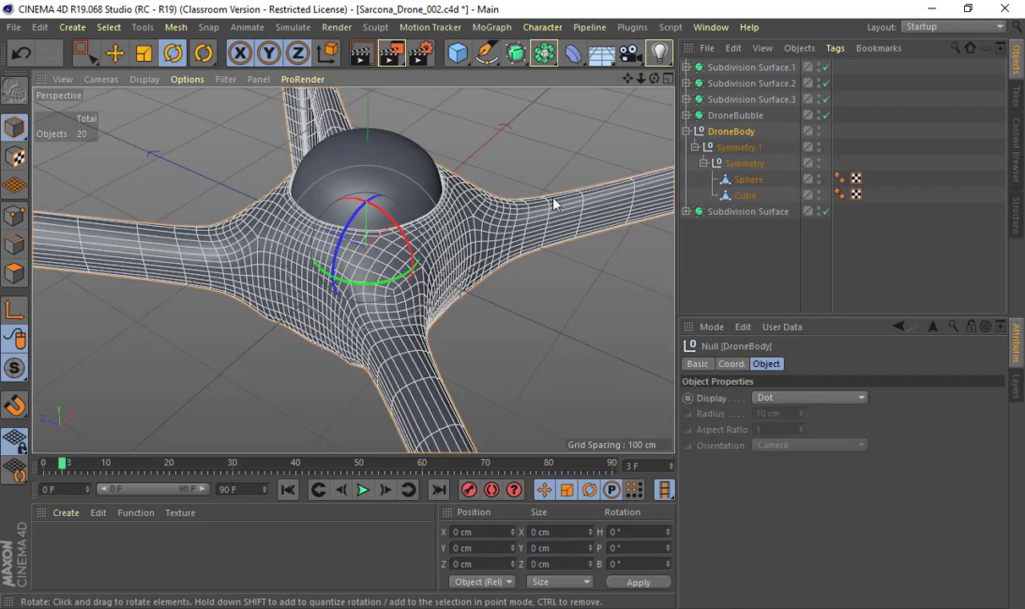
Select a rectangular patch of polygons on the side of the drone body's Cube with Live Selection
{"action": "left_click", "coordinate": [391, 217]}
{"action": "left_click_drag", "start_coordinate": [391, 217], "coordinate": [452, 185], "text": "alt"}
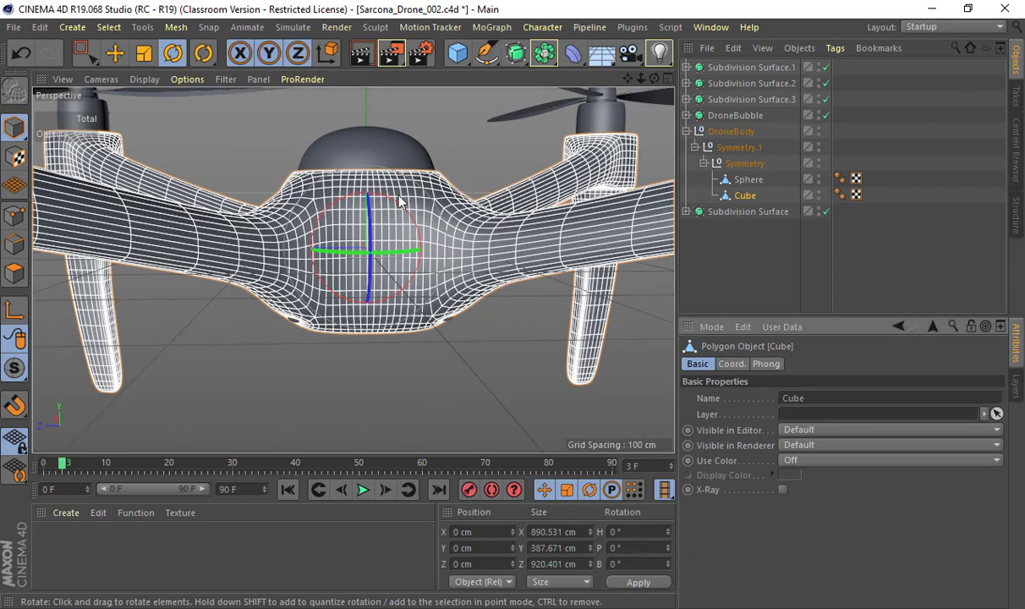
{"action": "left_click_drag", "start_coordinate": [290, 313], "coordinate": [330, 340], "text": "alt"}
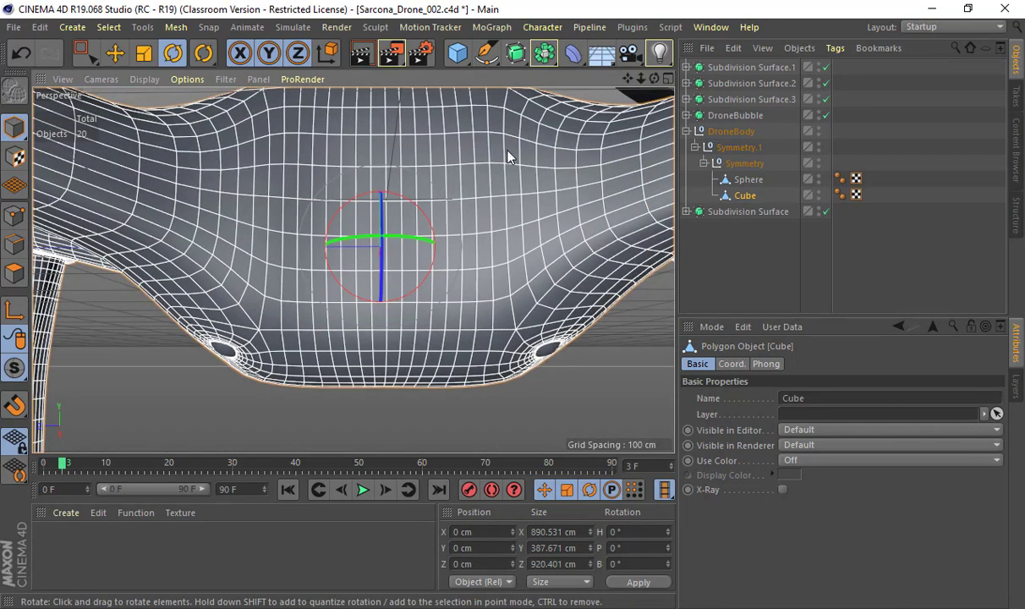
{"action": "left_click", "coordinate": [13, 272]}
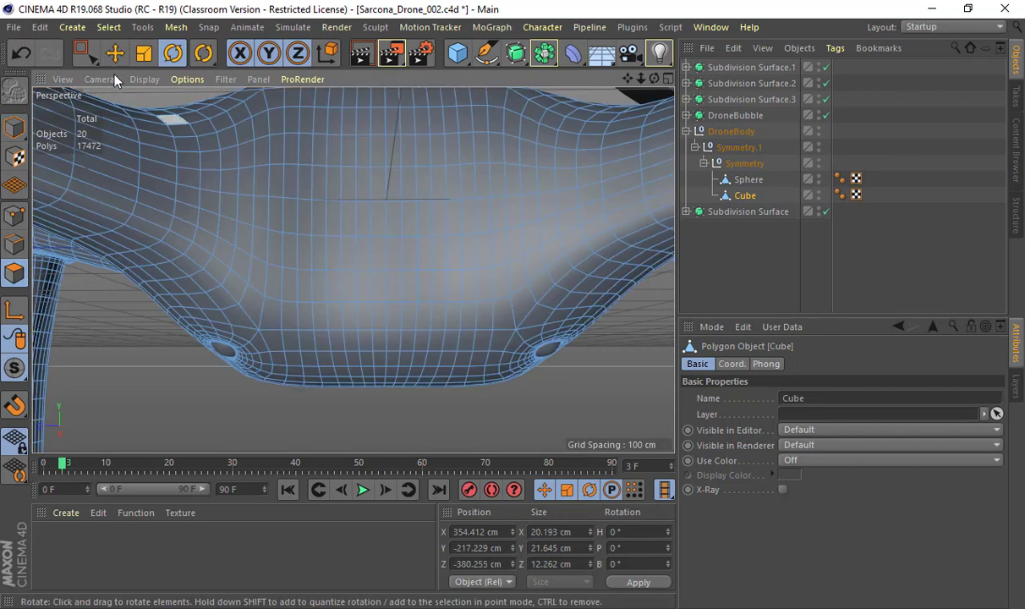
{"action": "left_click_drag", "start_coordinate": [86, 48], "coordinate": [135, 92]}
{"action": "mouse_move", "coordinate": [285, 138]}
{"action": "left_mouse_down"}
{"action": "mouse_move", "coordinate": [298, 164]}
{"action": "mouse_move", "coordinate": [286, 155]}
{"action": "mouse_move", "coordinate": [298, 165]}
{"action": "mouse_move", "coordinate": [459, 163]}
{"action": "mouse_move", "coordinate": [487, 213]}
{"action": "mouse_move", "coordinate": [304, 203]}
{"action": "left_mouse_up"}
{"action": "mouse_move", "coordinate": [295, 239]}
{"action": "left_mouse_down"}
{"action": "mouse_move", "coordinate": [483, 238]}
{"action": "mouse_move", "coordinate": [483, 164]}
{"action": "mouse_move", "coordinate": [317, 273]}
{"action": "mouse_move", "coordinate": [291, 333]}
{"action": "mouse_move", "coordinate": [405, 421]}
{"action": "left_mouse_up"}
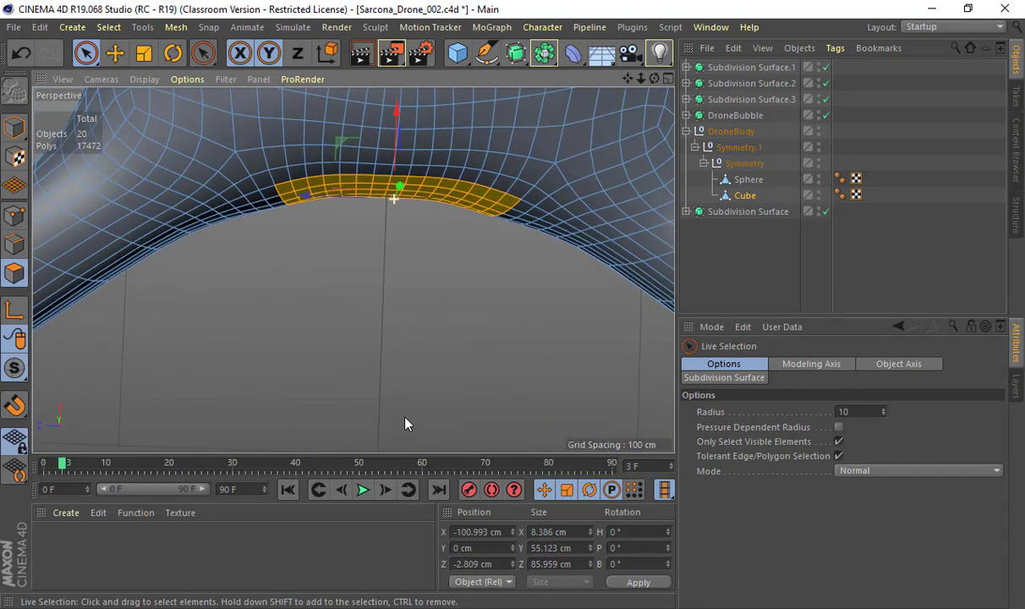
Try flattening the selected side patch by scaling it along X to 0 cm, and undo the scaling
{"action": "key", "text": "t"}
{"action": "left_click_drag", "start_coordinate": [379, 223], "coordinate": [383, 337], "text": "alt"}
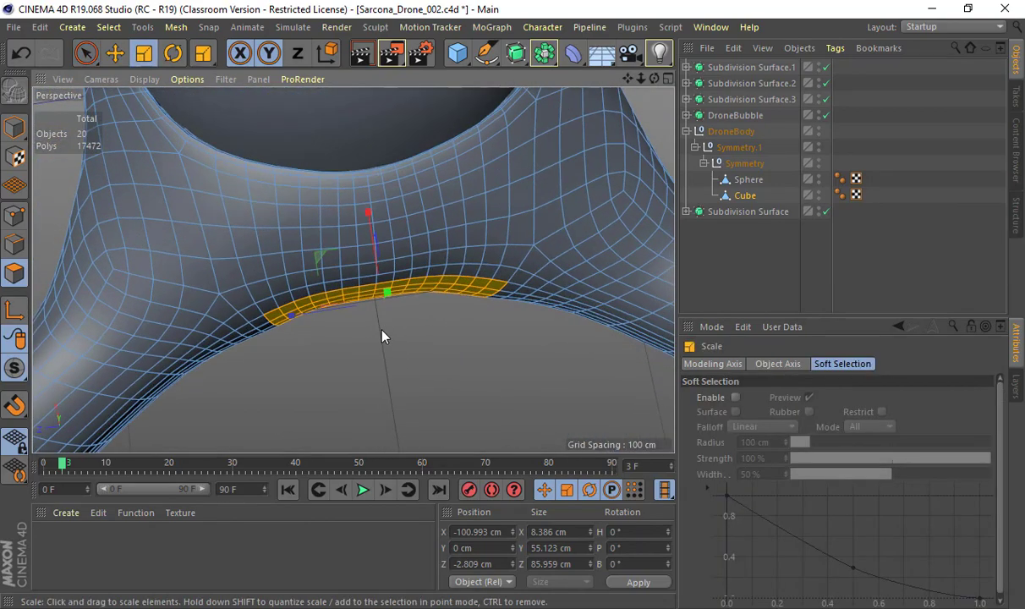
{"action": "left_click_drag", "start_coordinate": [376, 272], "coordinate": [382, 304]}
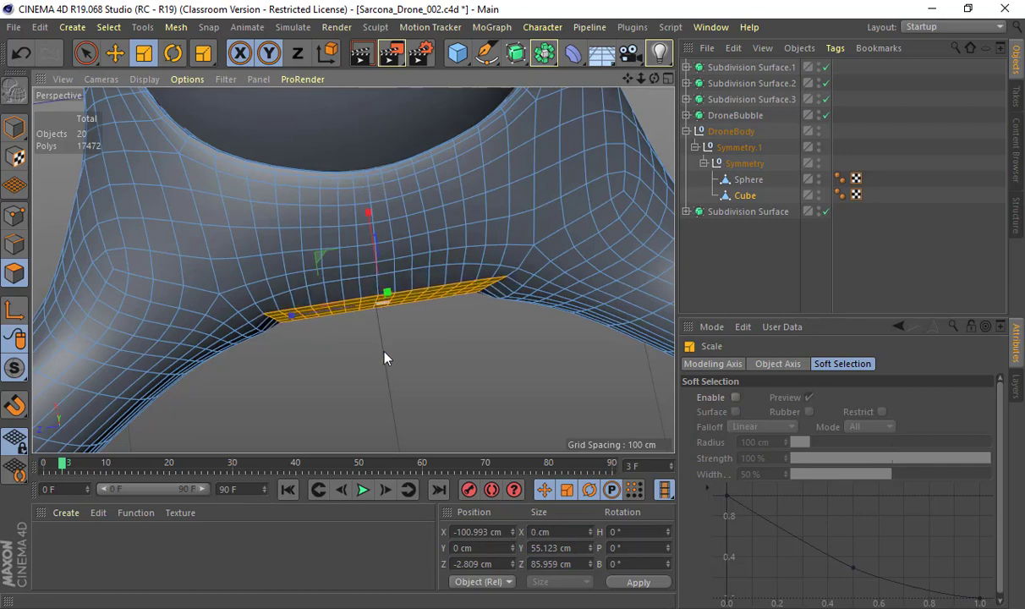
{"action": "left_click_drag", "start_coordinate": [386, 356], "coordinate": [269, 331], "text": "alt"}
{"action": "key", "text": "ctrl+z"}
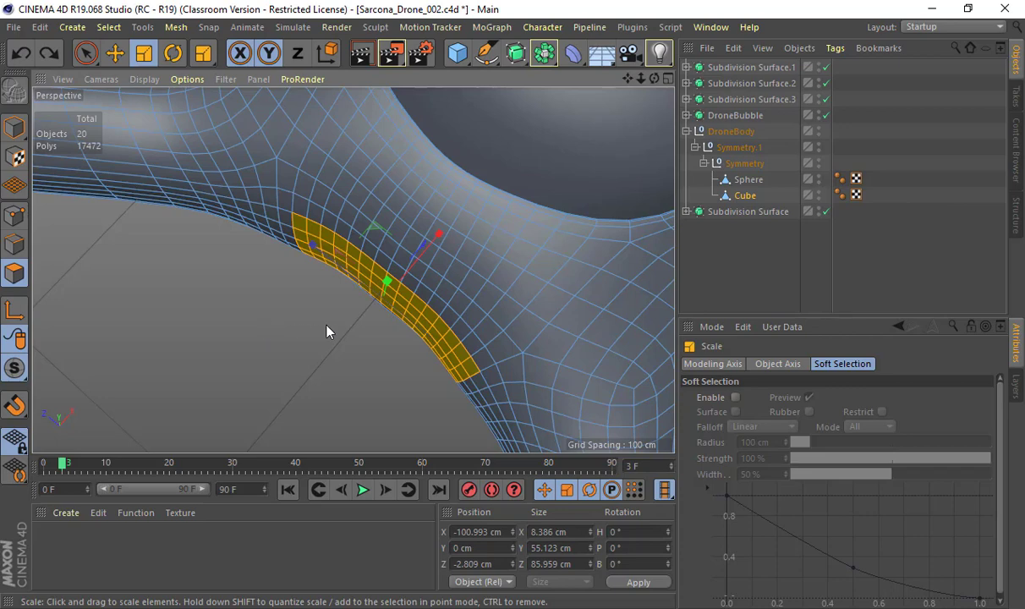
Inset the selected side patch slightly with Extrude Inner to create a thin border around it
{"action": "left_click_drag", "start_coordinate": [327, 331], "coordinate": [336, 230], "text": "alt"}
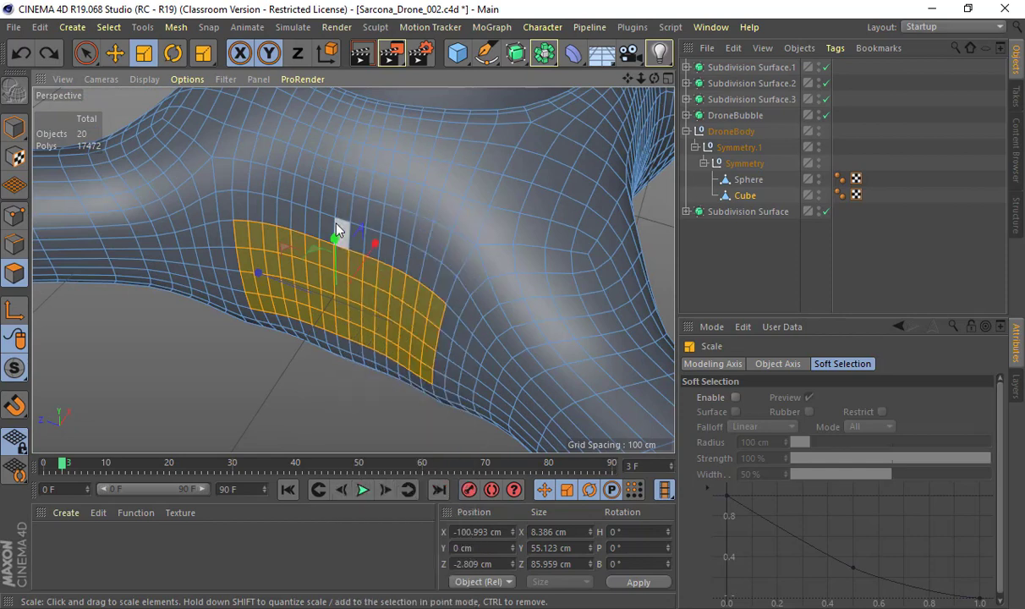
{"action": "key", "text": "i"}
{"action": "mouse_move", "coordinate": [378, 306]}
{"action": "left_mouse_down"}
{"action": "mouse_move", "coordinate": [352, 269]}
{"action": "mouse_move", "coordinate": [374, 298]}
{"action": "left_mouse_up"}
{"action": "key", "text": "d"}
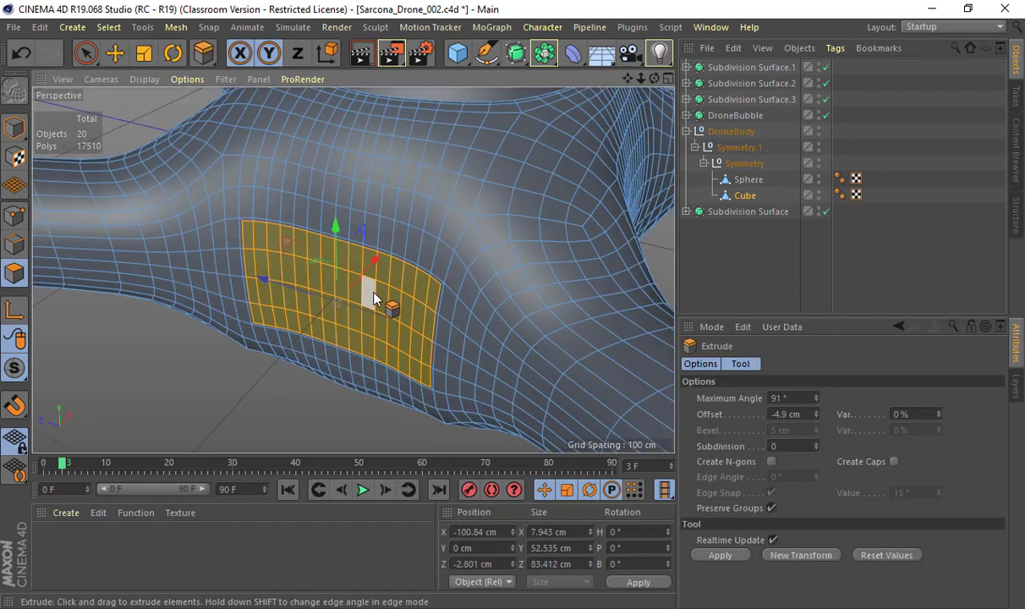
Select the thin border polygons around the inset side panel with Loop Selection
{"action": "scroll", "coordinate": [378, 297], "scroll_direction": "up", "scroll_amount": 5}
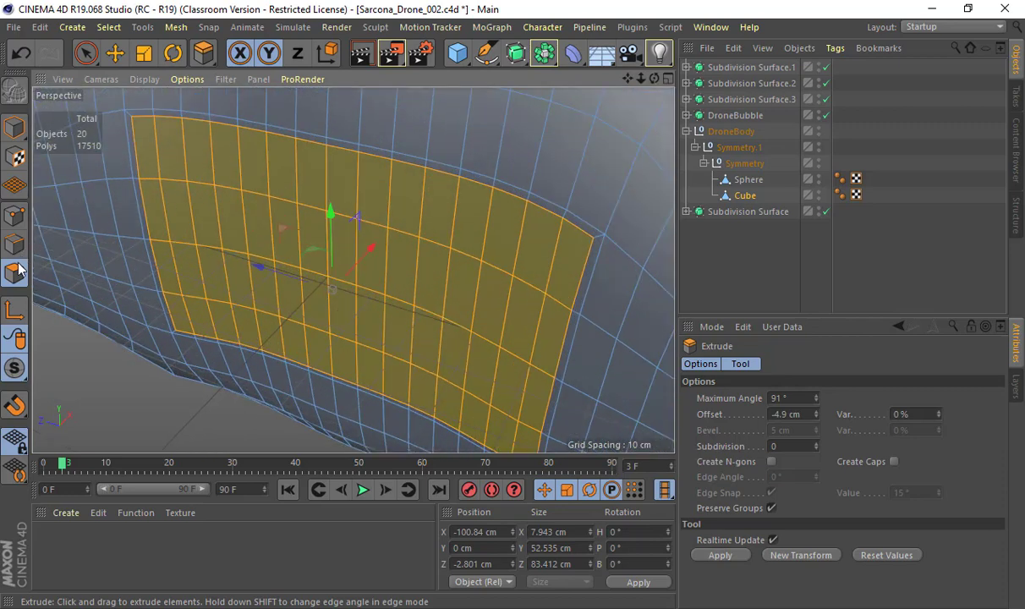
{"action": "left_click", "coordinate": [114, 52]}
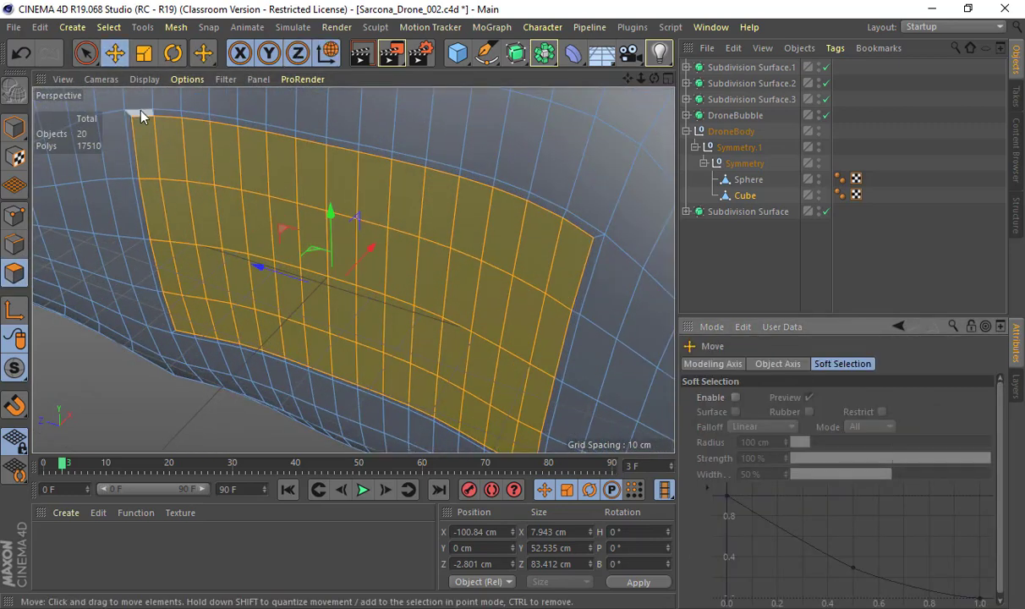
{"action": "left_click", "coordinate": [141, 117]}
{"action": "left_click", "coordinate": [108, 27]}
{"action": "left_click", "coordinate": [142, 129]}
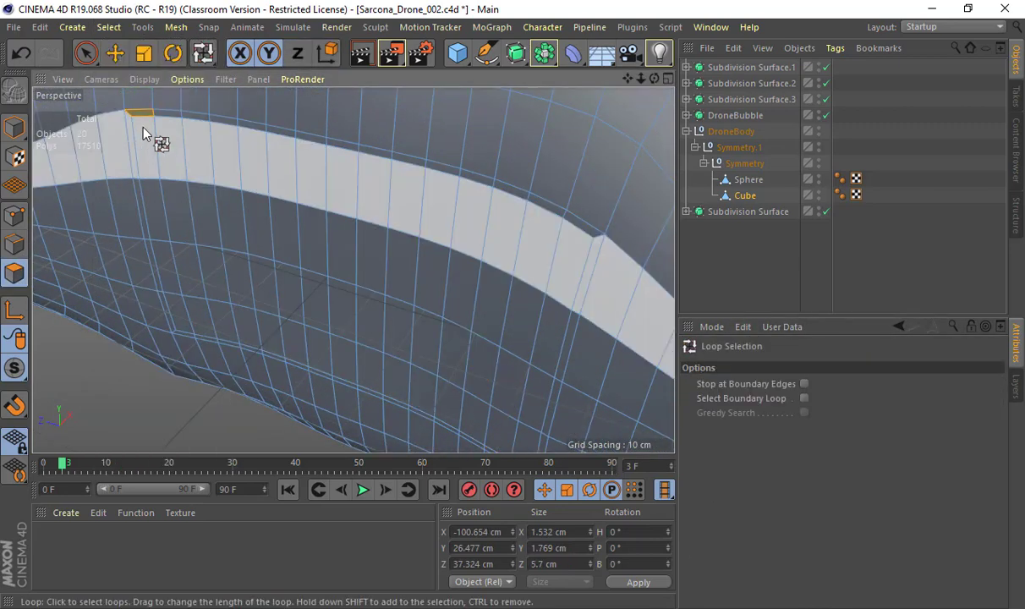
{"action": "scroll", "coordinate": [142, 133], "scroll_direction": "down", "scroll_amount": 3}
{"action": "left_click", "coordinate": [156, 178]}
{"action": "left_click_drag", "start_coordinate": [179, 224], "coordinate": [368, 258], "text": "alt"}
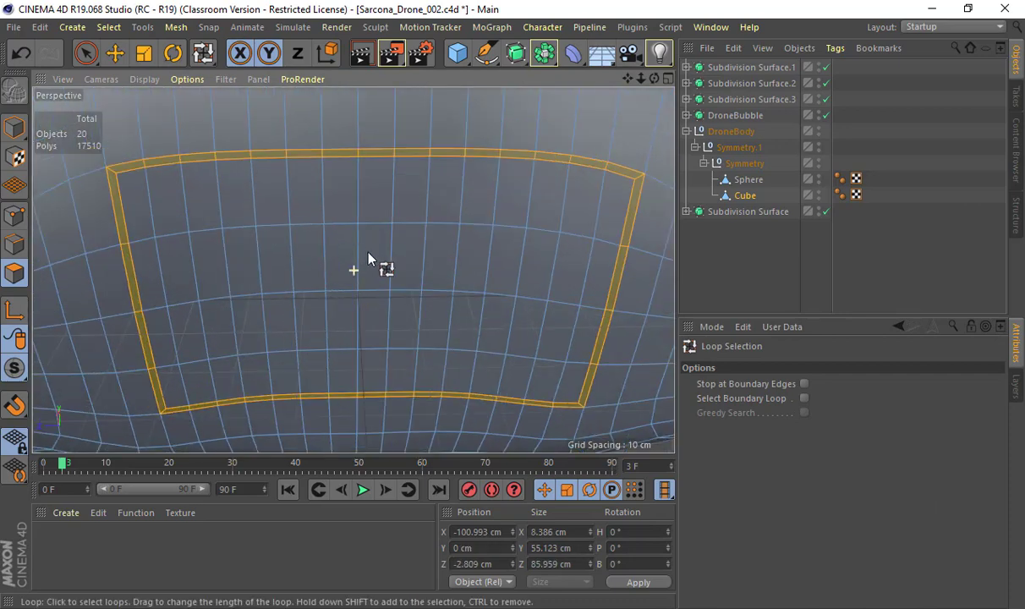
Extrude the selected border inward with an offset of about -1.19 cm to form a panel groove
{"action": "scroll", "coordinate": [368, 258], "scroll_direction": "up", "scroll_amount": 5}
{"action": "left_click_drag", "start_coordinate": [246, 244], "coordinate": [872, 402], "text": "alt"}
{"action": "key", "text": "d"}
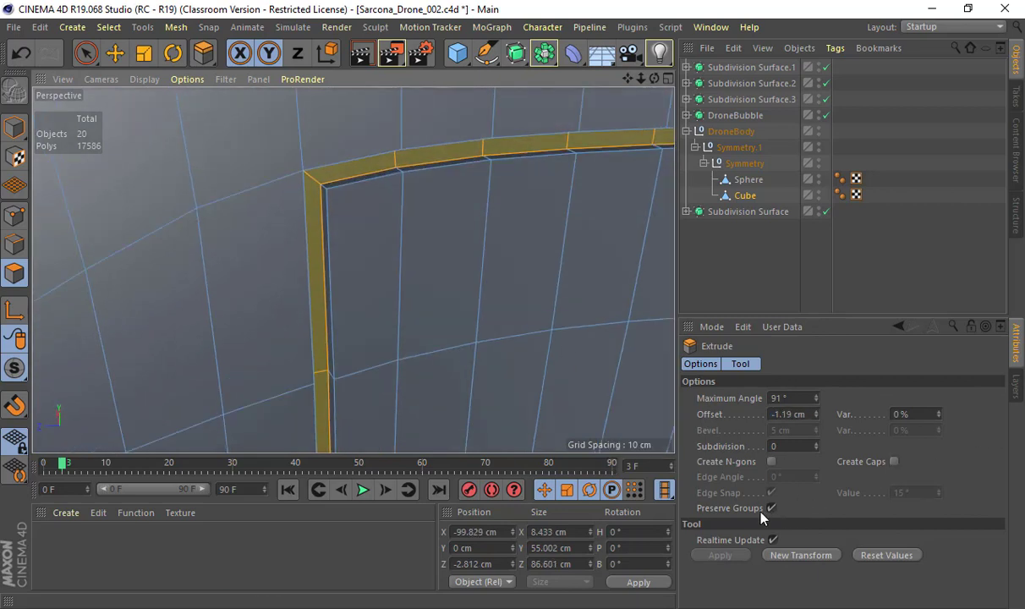
{"action": "scroll", "coordinate": [343, 211], "scroll_direction": "down", "scroll_amount": 2}
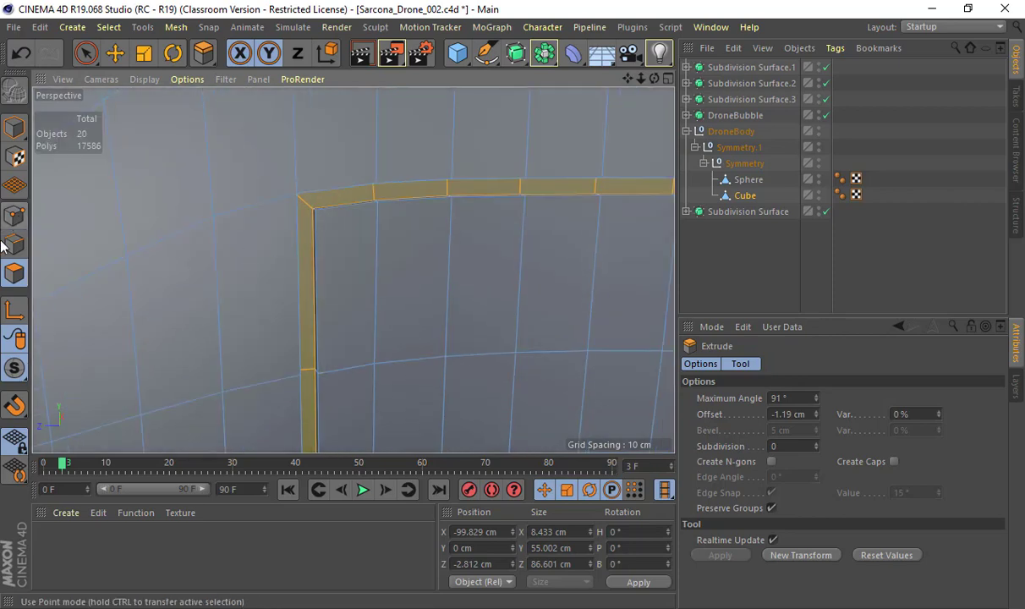
Select the edge loops on the inner side of the panel groove in edge mode
{"action": "left_click", "coordinate": [9, 244]}
{"action": "double_click", "coordinate": [348, 203]}
{"action": "right_click_drag", "start_coordinate": [277, 204], "coordinate": [341, 226], "text": "alt"}
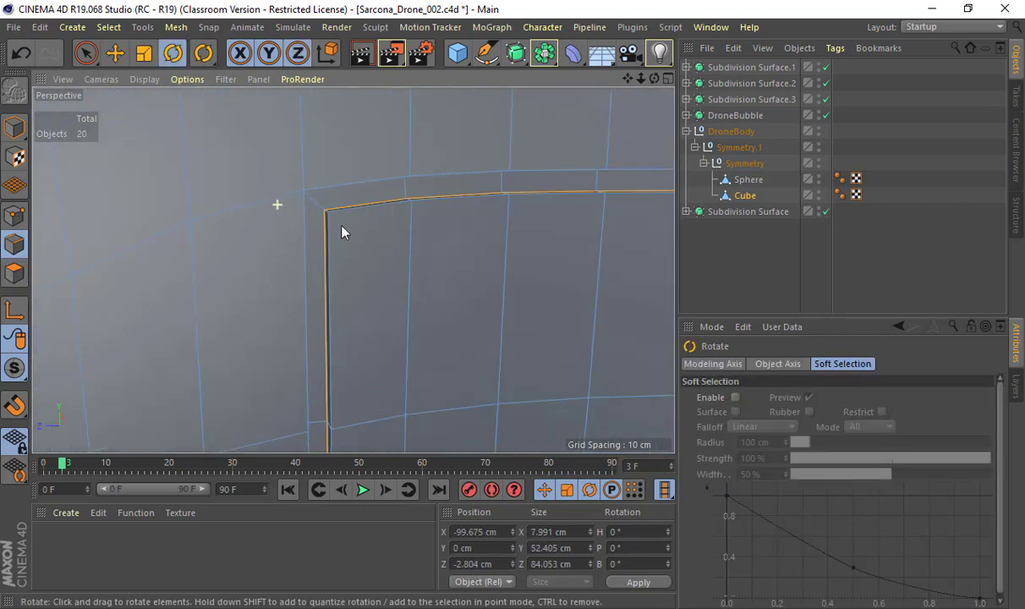
{"action": "middle_click_drag", "start_coordinate": [342, 232], "coordinate": [469, 287], "text": "alt"}
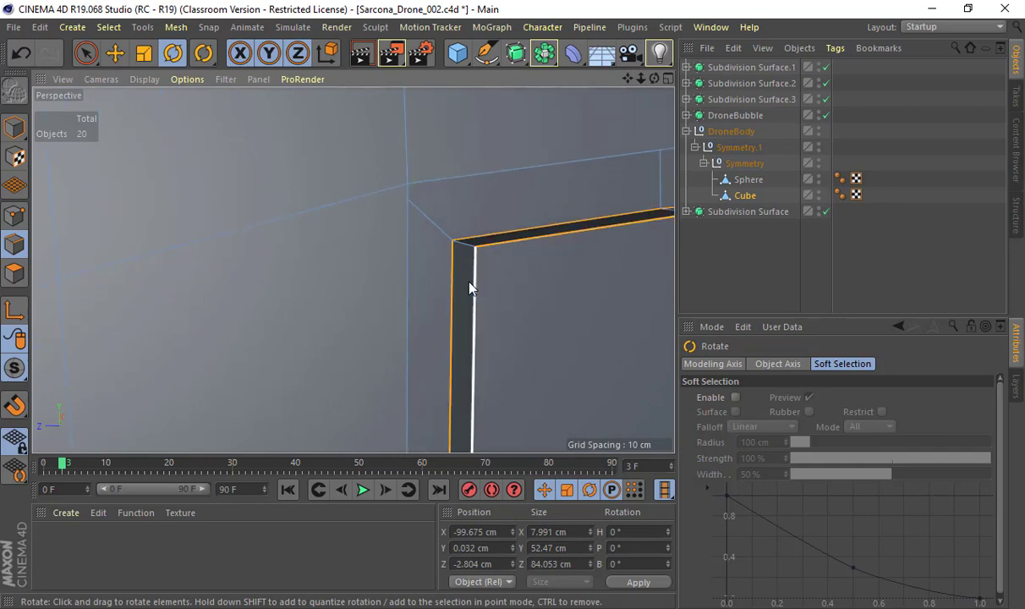
Add the groove's remaining edge loops to the selection, including its outer rim
{"action": "right_click_drag", "start_coordinate": [516, 282], "coordinate": [409, 342], "text": "alt"}
{"action": "middle_click_drag", "start_coordinate": [414, 345], "coordinate": [377, 205], "text": "alt"}
{"action": "right_click_drag", "start_coordinate": [379, 207], "coordinate": [541, 246], "text": "alt"}
{"action": "left_click_drag", "start_coordinate": [454, 266], "coordinate": [462, 123], "text": "alt"}
{"action": "left_click_drag", "start_coordinate": [353, 270], "coordinate": [343, 167], "text": "alt"}
{"action": "middle_click_drag", "start_coordinate": [456, 251], "coordinate": [354, 182], "text": "alt"}
{"action": "right_click_drag", "start_coordinate": [355, 183], "coordinate": [472, 223], "text": "alt"}
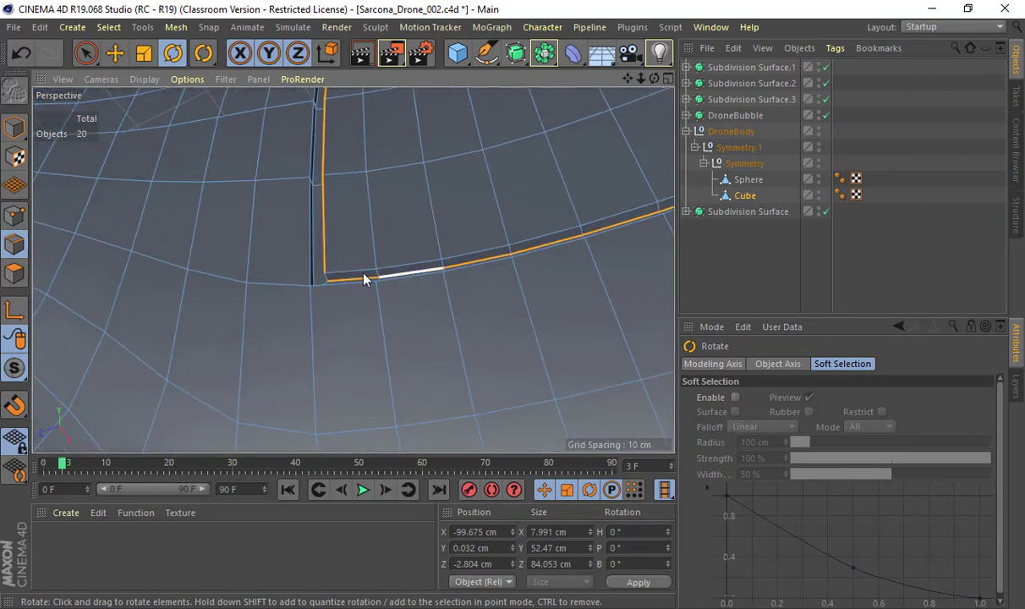
{"action": "left_click_drag", "start_coordinate": [361, 274], "coordinate": [343, 234], "text": "alt"}
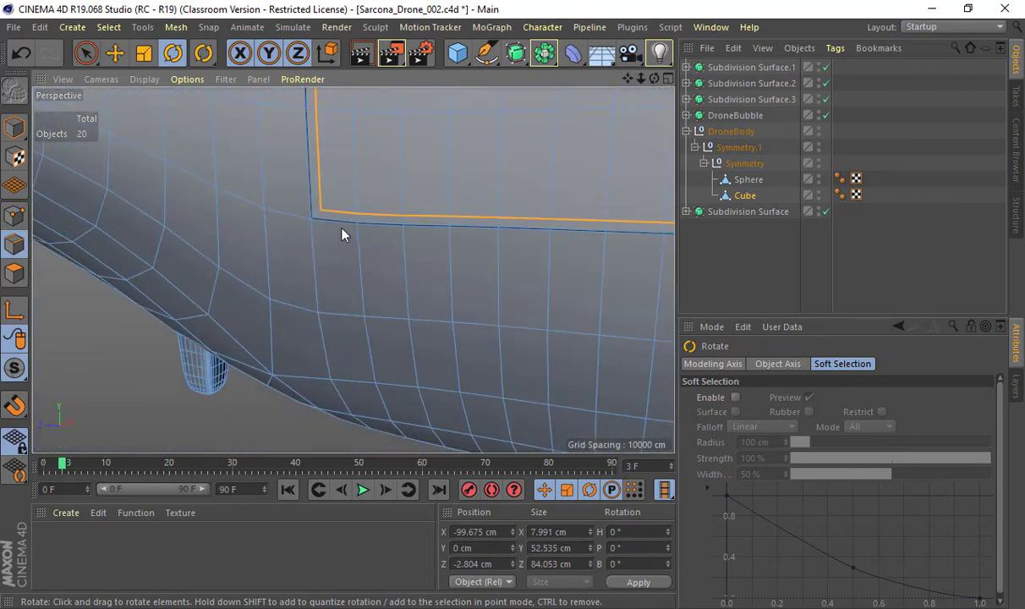
{"action": "left_click", "coordinate": [340, 224], "text": "shift"}
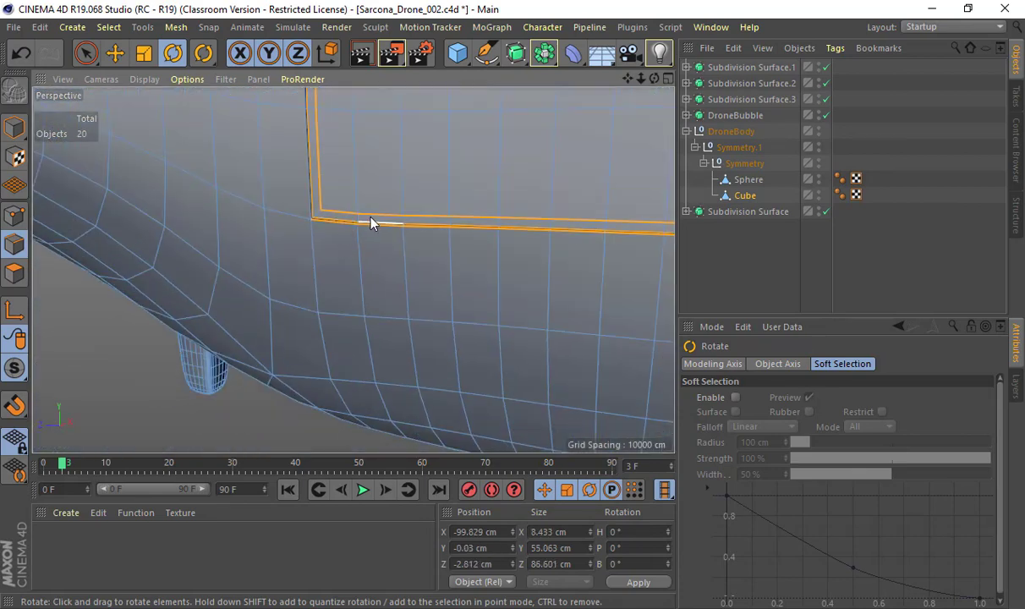
{"action": "left_click_drag", "start_coordinate": [429, 201], "coordinate": [283, 220], "text": "alt"}
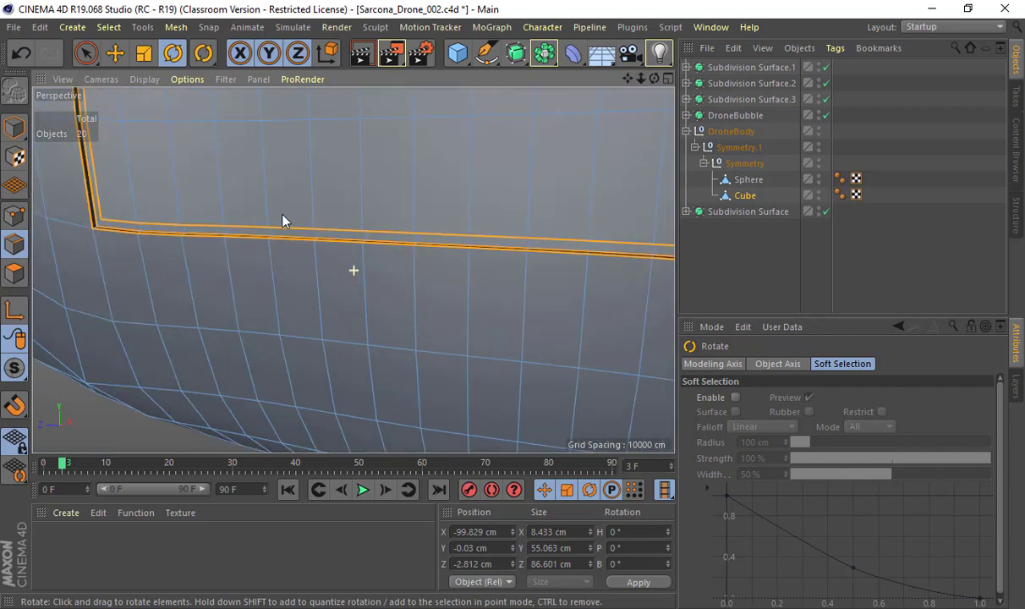
{"action": "left_click_drag", "start_coordinate": [507, 241], "coordinate": [389, 296], "text": "alt"}
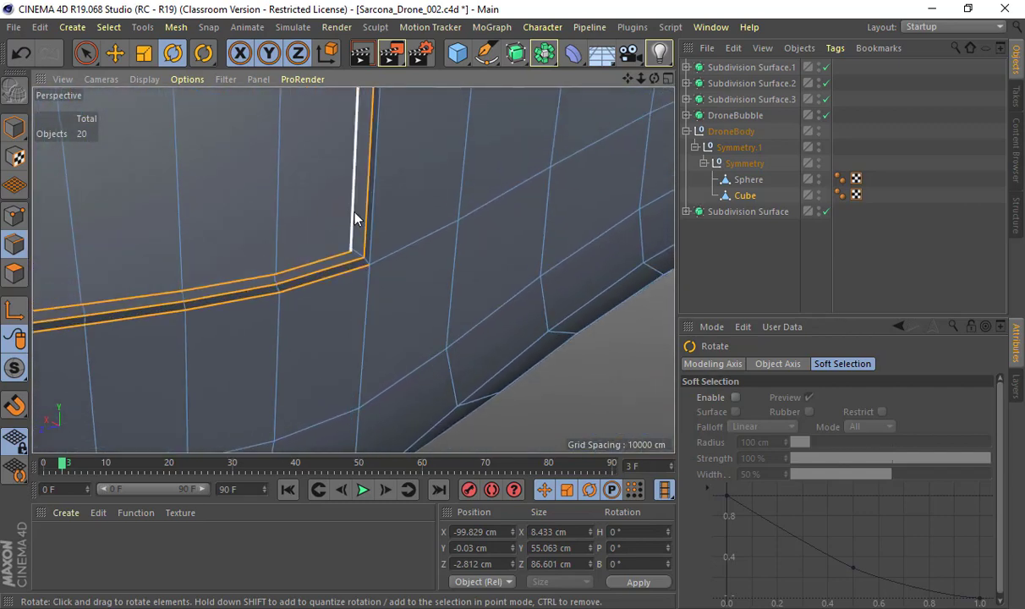
{"action": "left_click_drag", "start_coordinate": [375, 227], "coordinate": [363, 355], "text": "alt"}
{"action": "left_click_drag", "start_coordinate": [355, 458], "coordinate": [372, 499], "text": "alt"}
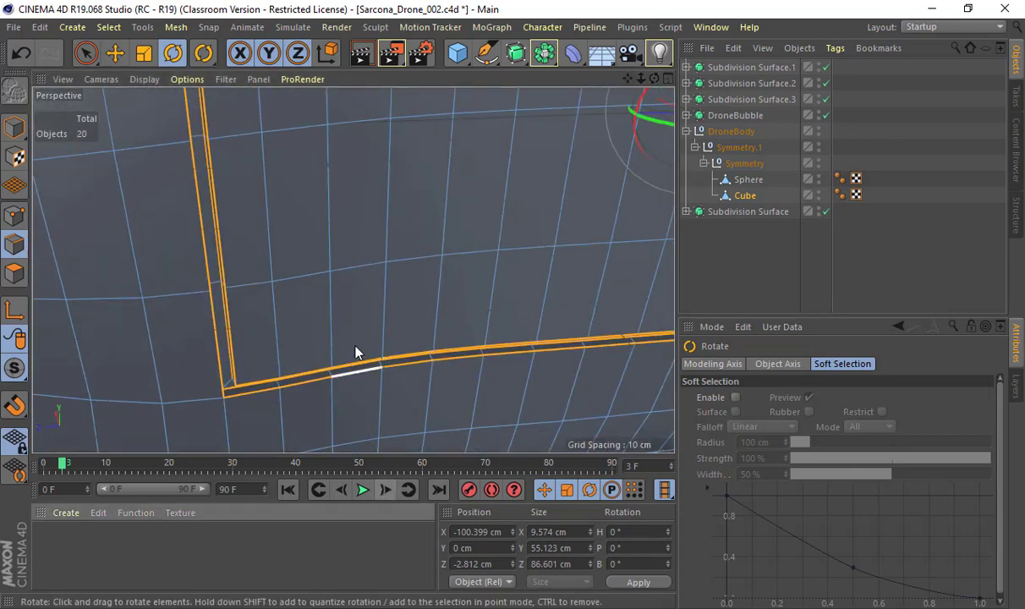
Bevel the selected groove edges with a Chamfer offset of about 0.293 cm and 2 subdivisions
{"action": "key", "text": "m"}
{"action": "key", "text": "s"}
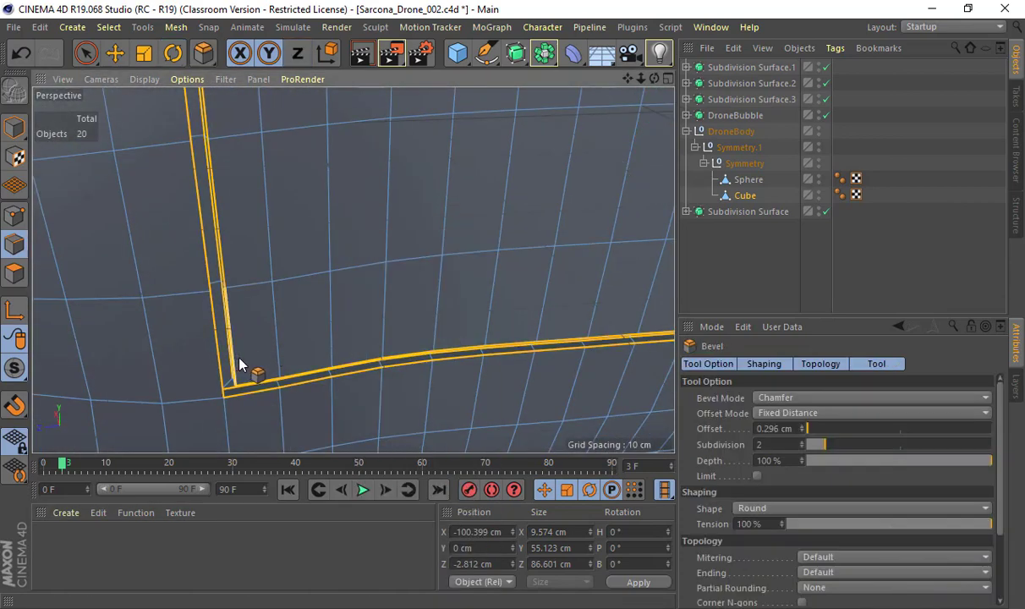
{"action": "left_click_drag", "start_coordinate": [237, 362], "coordinate": [235, 357]}
{"action": "right_click_drag", "start_coordinate": [487, 309], "coordinate": [155, 221], "text": "alt"}
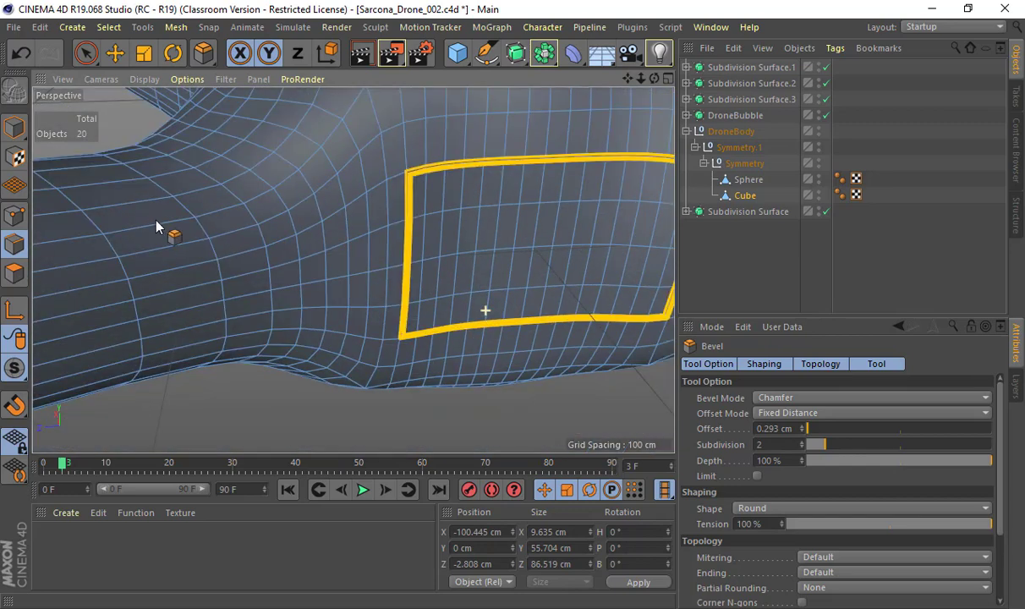
Deselect the Cube in model mode and examine the bevelled panel groove from several angles
{"action": "key", "text": "e"}
{"action": "left_click", "coordinate": [15, 129]}
{"action": "left_click", "coordinate": [351, 414]}
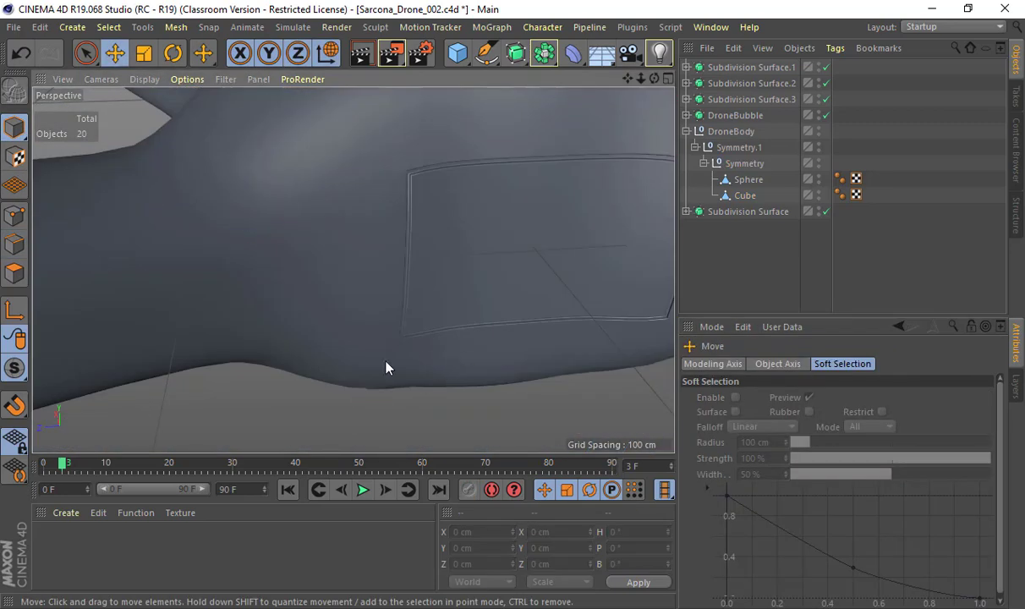
{"action": "middle_click_drag", "start_coordinate": [590, 322], "coordinate": [434, 347], "text": "alt"}
{"action": "left_click_drag", "start_coordinate": [433, 354], "coordinate": [443, 299], "text": "alt"}
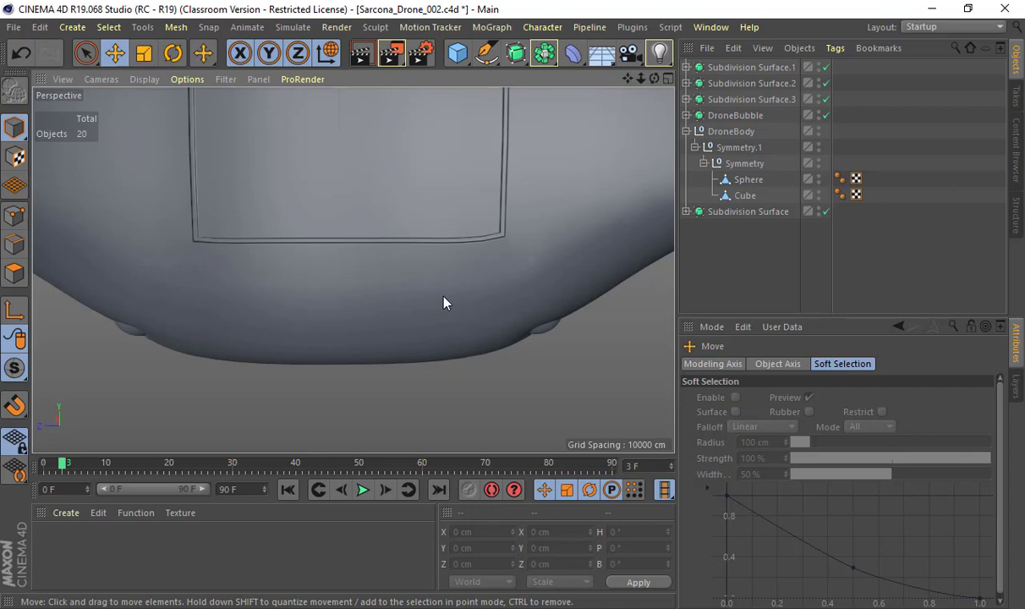
{"action": "left_click_drag", "start_coordinate": [483, 235], "coordinate": [135, 203], "text": "alt"}
Select a single lengthwise polygon loop along the drone's arms and body on the Cube with Loop Selection
{"action": "left_click", "coordinate": [302, 188]}
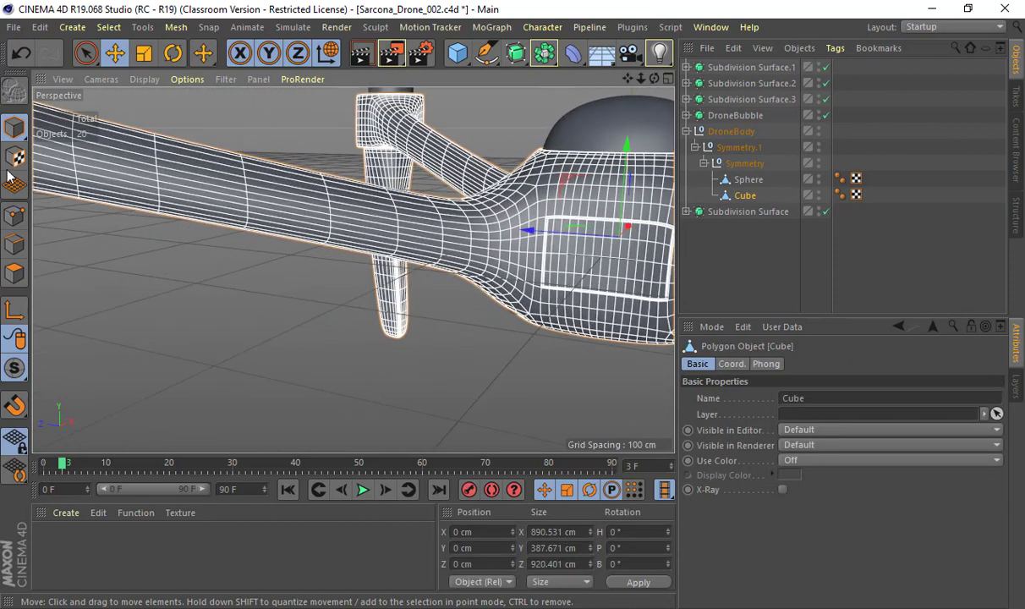
{"action": "left_click", "coordinate": [12, 273]}
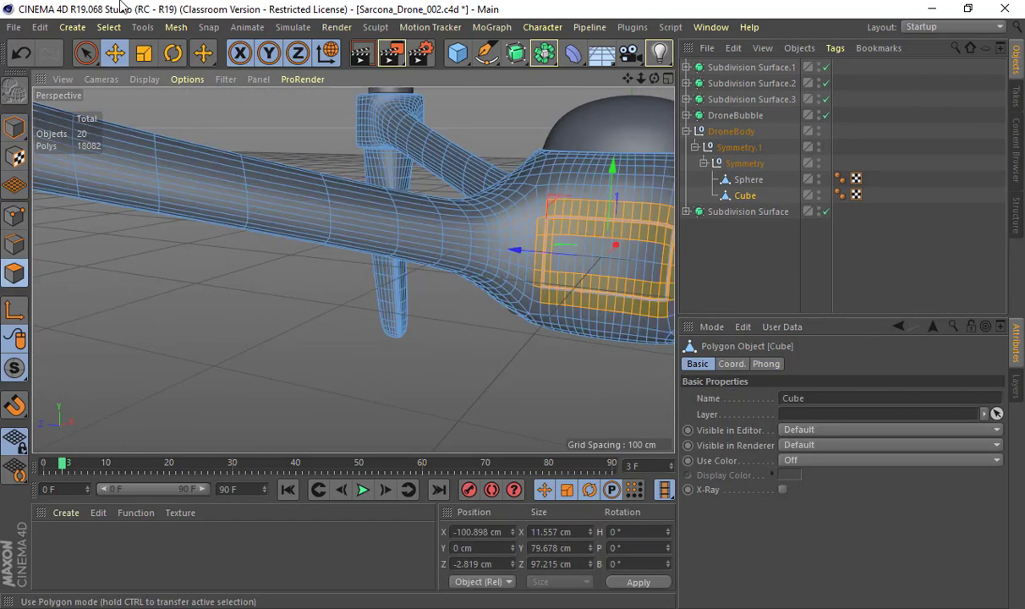
{"action": "left_click", "coordinate": [103, 27]}
{"action": "left_click", "coordinate": [128, 136]}
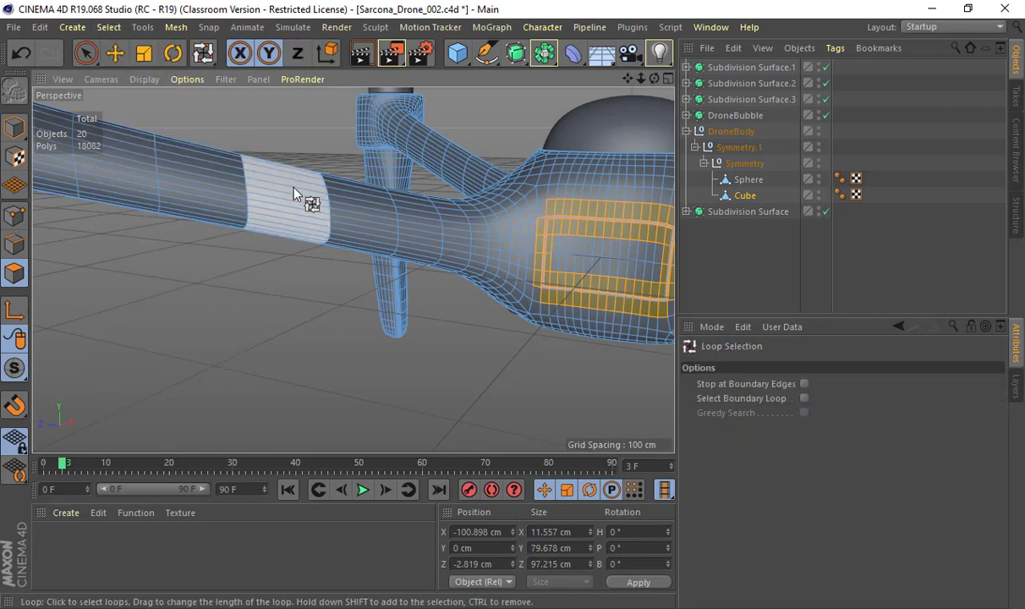
{"action": "left_click", "coordinate": [329, 219]}
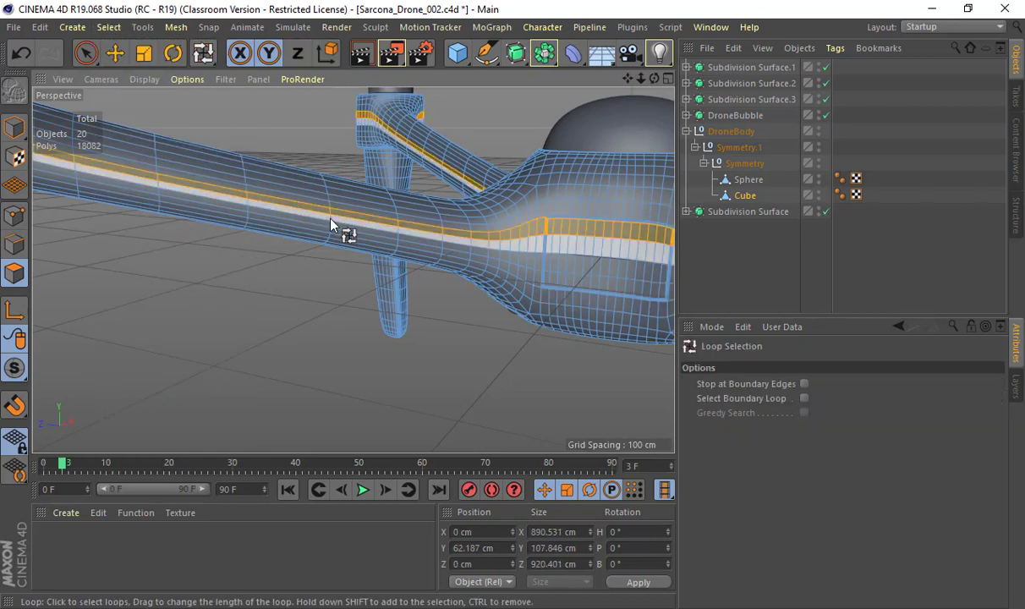
{"action": "left_click", "coordinate": [330, 229]}
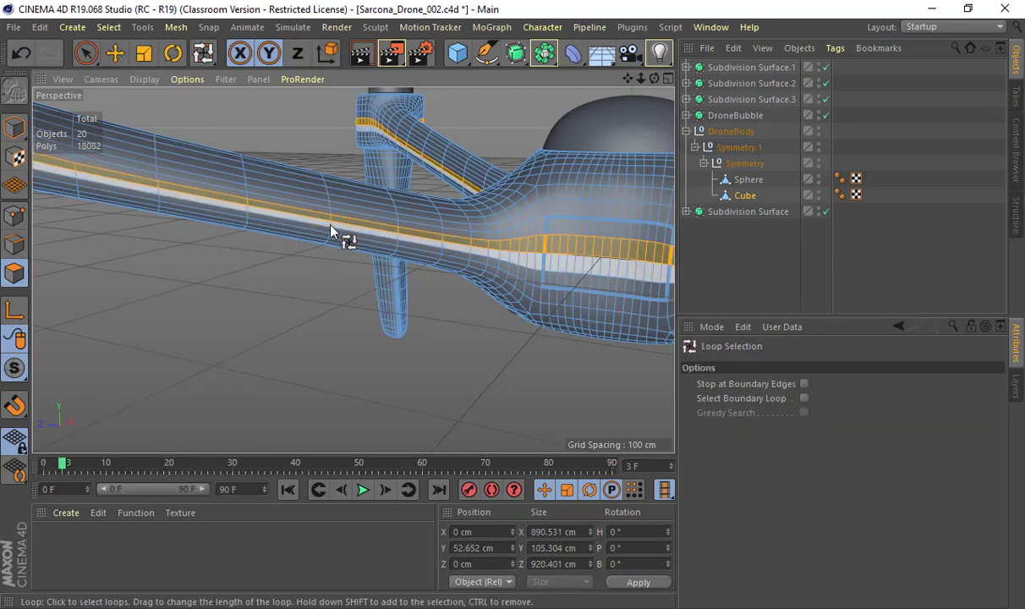
{"action": "left_click", "coordinate": [330, 227]}
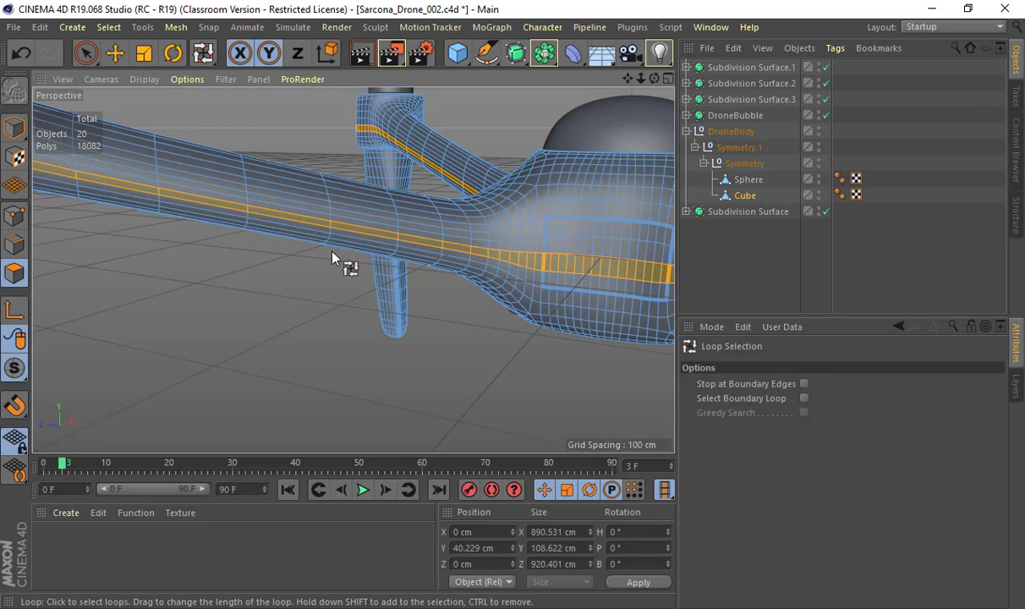
Select the lengthwise edge loop along the drone's arms and body on the Cube in edge mode
{"action": "left_click", "coordinate": [12, 245]}
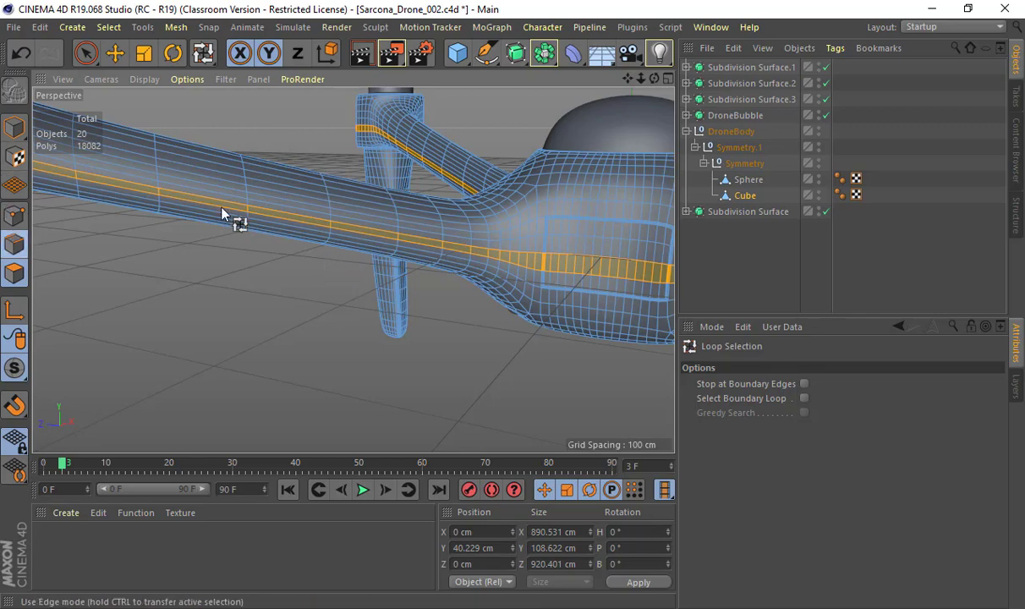
{"action": "left_click", "coordinate": [314, 221]}
{"action": "left_click_drag", "start_coordinate": [315, 221], "coordinate": [203, 213], "text": "alt"}
Remove the loop's edges crossing a motor housing's rounded end panel from the selection with Live Selection
{"action": "key", "text": "space"}
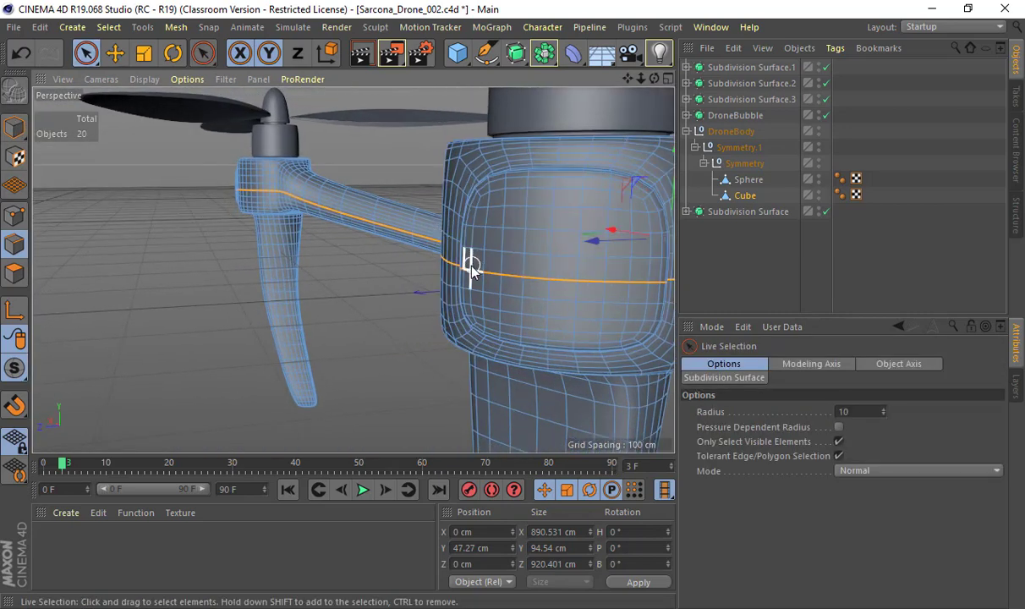
{"action": "mouse_move", "coordinate": [470, 269]}
{"action": "left_mouse_down", "text": "ctrl"}
{"action": "mouse_move", "coordinate": [638, 283]}
{"action": "mouse_move", "coordinate": [552, 281]}
{"action": "left_mouse_up", "text": "ctrl"}
{"action": "left_click_drag", "start_coordinate": [647, 284], "coordinate": [445, 291], "text": "alt"}
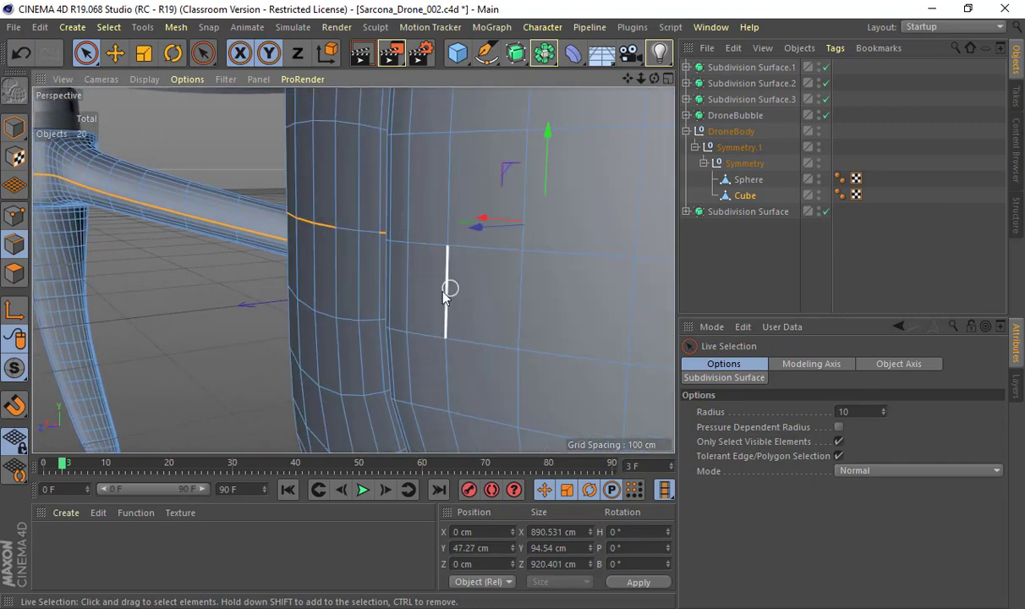
{"action": "left_click", "coordinate": [116, 54]}
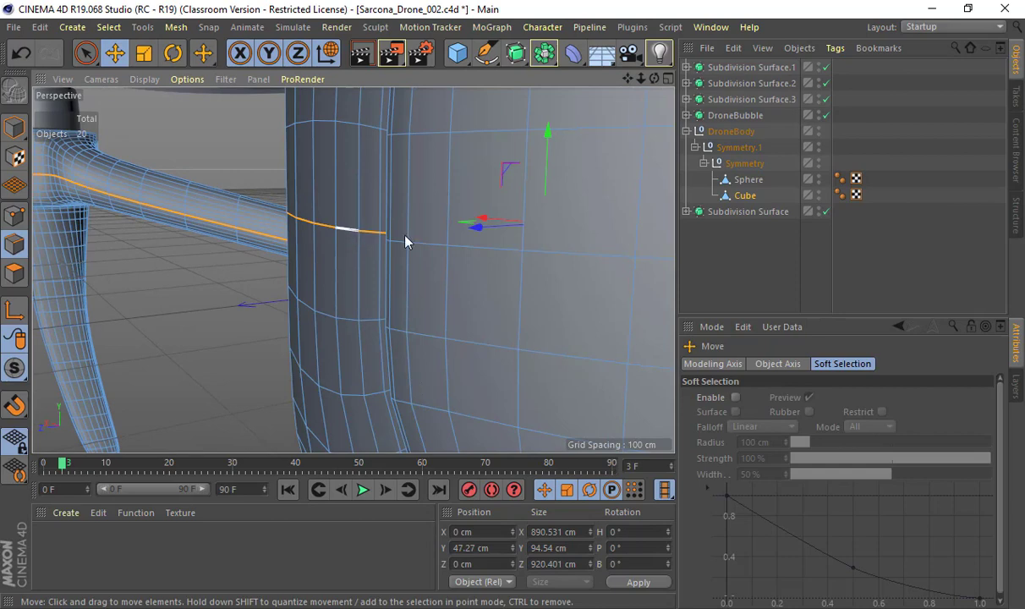
Remove the loop's edges crossing the remaining motor housings' end panels from the edge selection
{"action": "scroll", "coordinate": [404, 254], "scroll_direction": "down", "scroll_amount": 5}
{"action": "left_click_drag", "start_coordinate": [404, 266], "coordinate": [253, 245], "text": "alt"}
{"action": "key", "text": "space"}
{"action": "scroll", "coordinate": [264, 197], "scroll_direction": "up", "scroll_amount": 8}
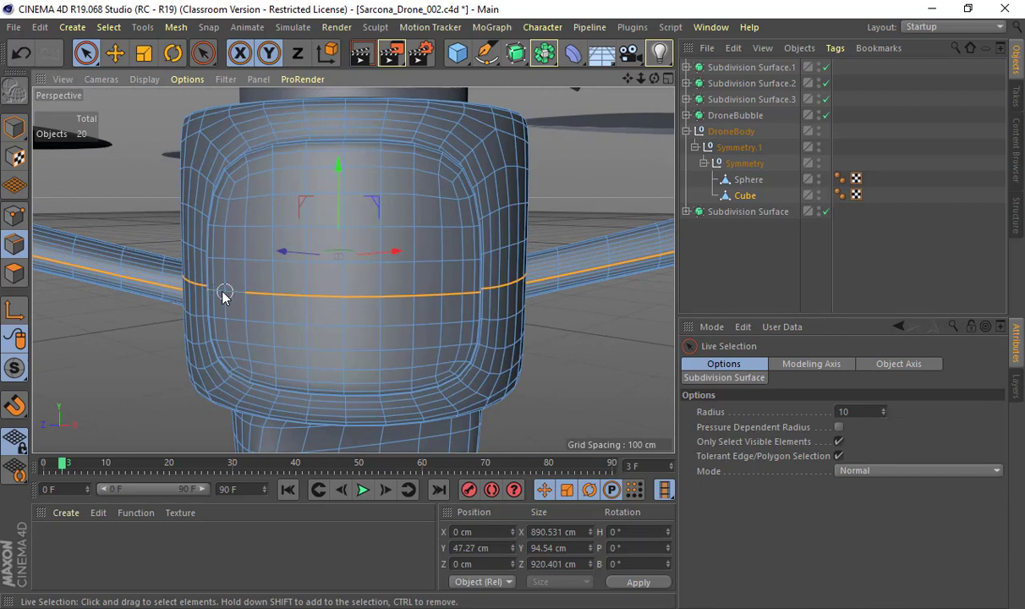
{"action": "left_click_drag", "start_coordinate": [214, 295], "coordinate": [458, 302], "text": "ctrl"}
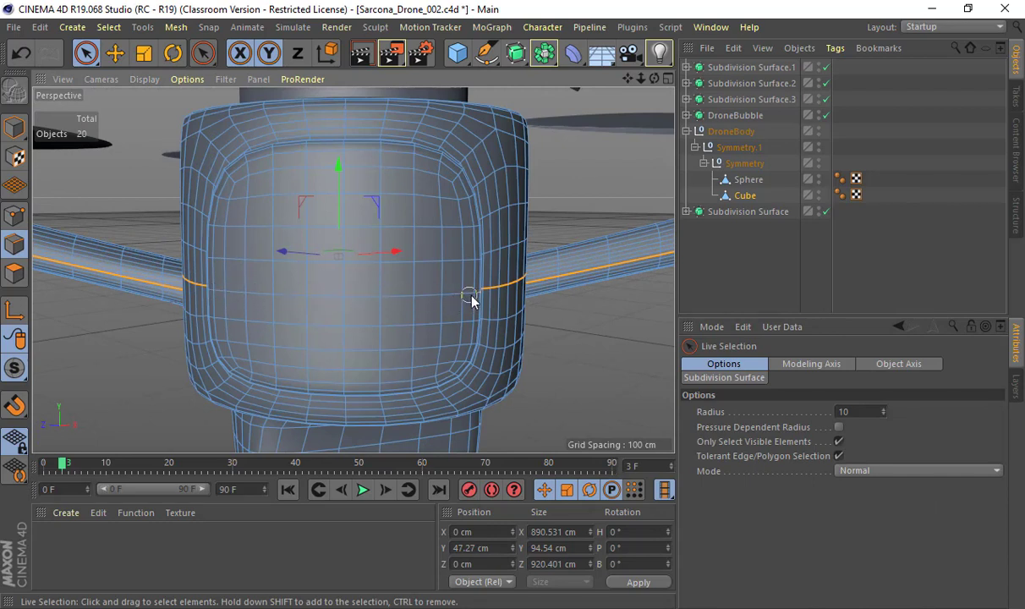
{"action": "left_click", "coordinate": [471, 296], "text": "ctrl"}
{"action": "left_click_drag", "start_coordinate": [484, 323], "coordinate": [334, 254], "text": "alt"}
{"action": "mouse_move", "coordinate": [262, 196]}
{"action": "left_mouse_down", "text": "ctrl"}
{"action": "mouse_move", "coordinate": [425, 199]}
{"action": "mouse_move", "coordinate": [180, 218]}
{"action": "mouse_move", "coordinate": [395, 230]}
{"action": "mouse_move", "coordinate": [187, 247]}
{"action": "mouse_move", "coordinate": [281, 261]}
{"action": "left_mouse_up", "text": "ctrl"}
{"action": "scroll", "coordinate": [281, 261], "scroll_direction": "down", "scroll_amount": 8}
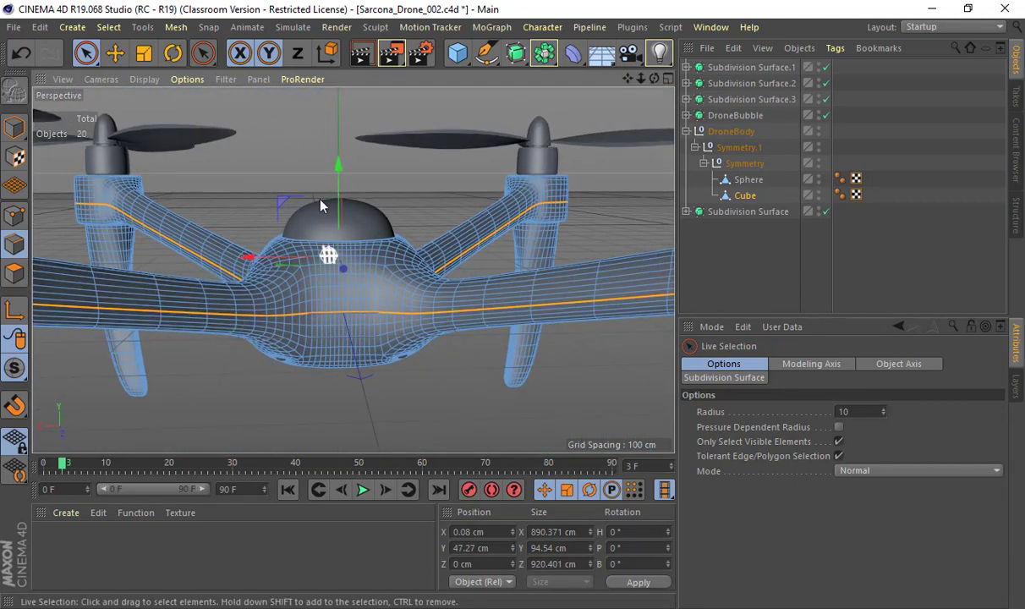
Try a Chamfer bevel of about 0.928 cm with 2 subdivisions on the selected lengthwise edges and examine the strip
{"action": "key", "text": "m"}
{"action": "key", "text": "s"}
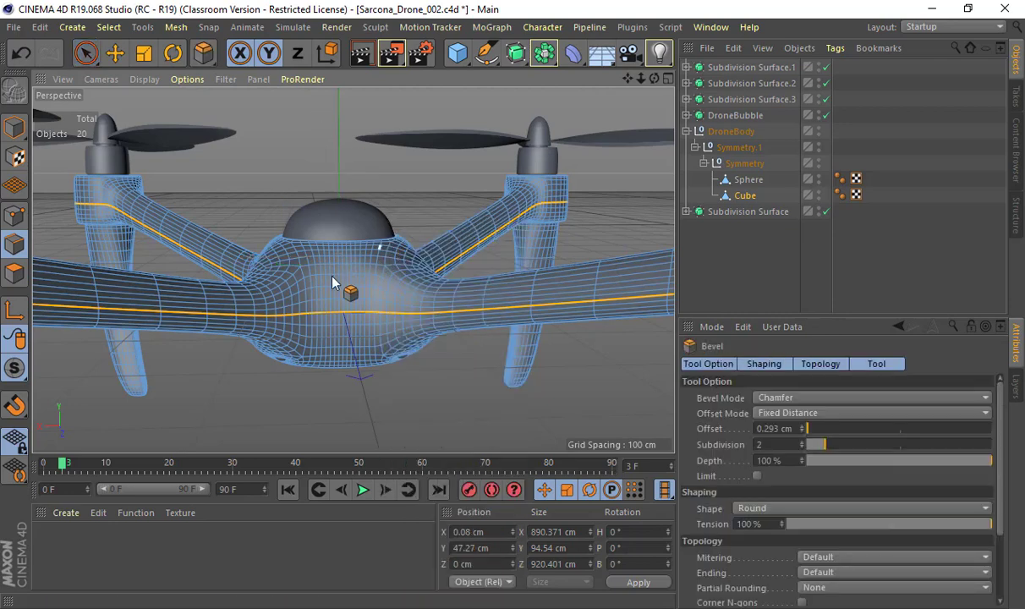
{"action": "scroll", "coordinate": [303, 275], "scroll_direction": "up", "scroll_amount": 5}
{"action": "scroll", "coordinate": [446, 333], "scroll_direction": "up", "scroll_amount": 6}
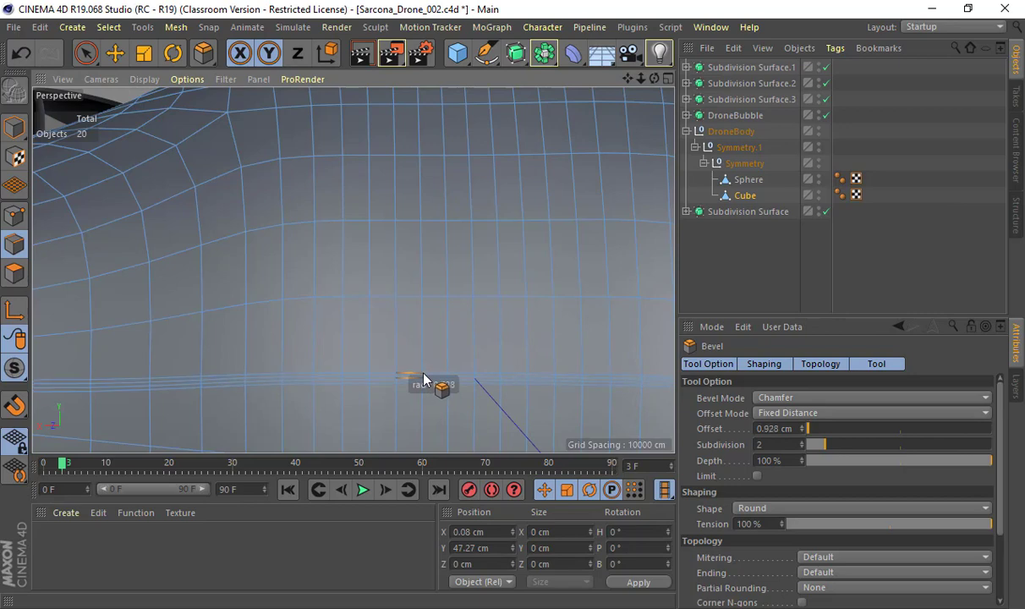
{"action": "double_click", "coordinate": [429, 375]}
{"action": "scroll", "coordinate": [453, 272], "scroll_direction": "down", "scroll_amount": 10}
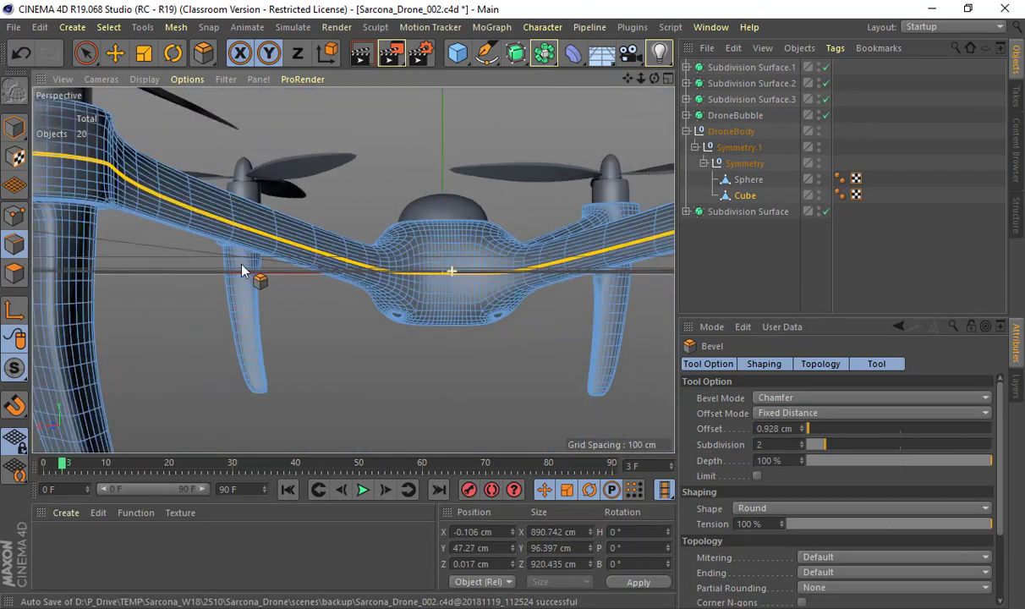
{"action": "scroll", "coordinate": [237, 269], "scroll_direction": "up", "scroll_amount": 10}
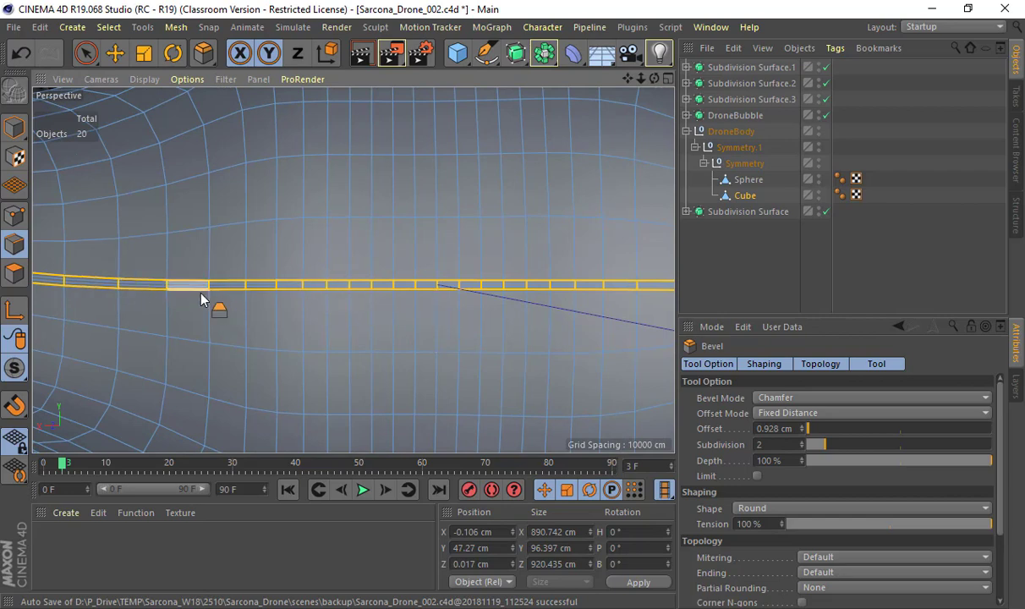
{"action": "scroll", "coordinate": [425, 285], "scroll_direction": "down", "scroll_amount": 5}
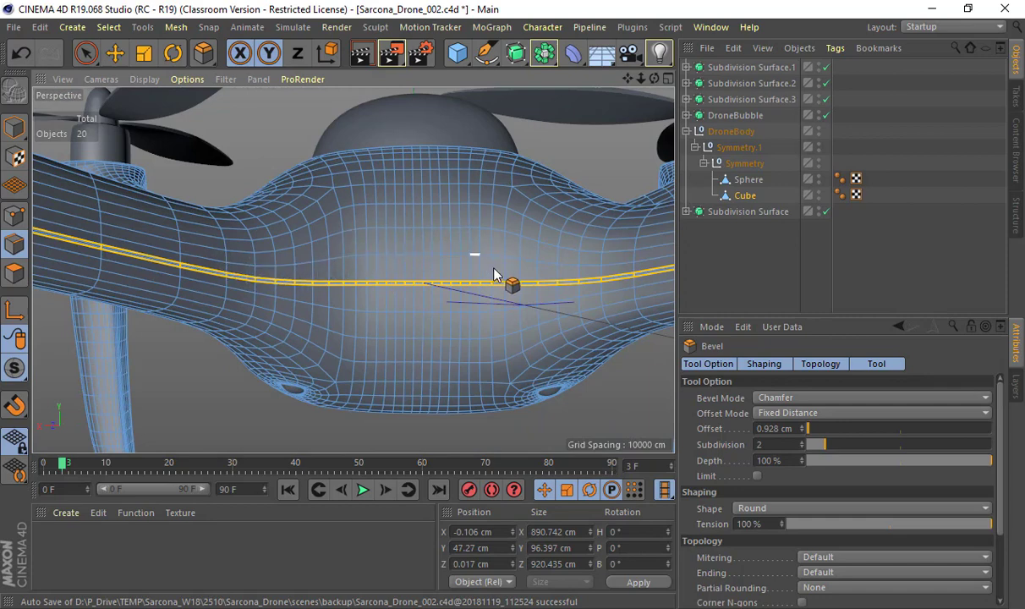
Reduce the lengthwise bevel's subdivision to 1, check it up close, and set it to 0
{"action": "left_click", "coordinate": [802, 448]}
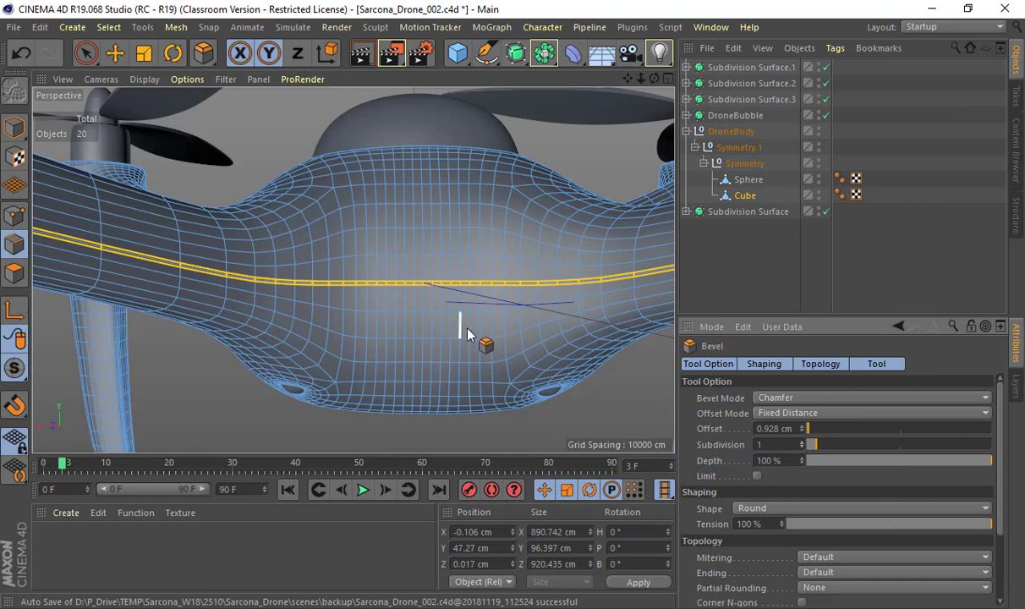
{"action": "scroll", "coordinate": [469, 338], "scroll_direction": "up", "scroll_amount": 6}
{"action": "scroll", "coordinate": [589, 347], "scroll_direction": "up", "scroll_amount": 4}
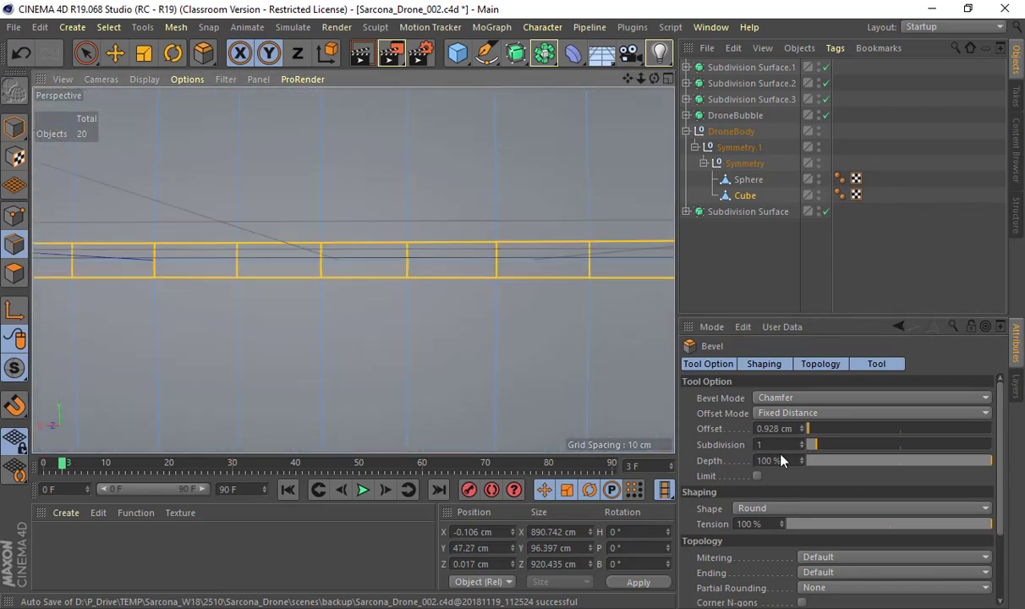
{"action": "left_click", "coordinate": [803, 448]}
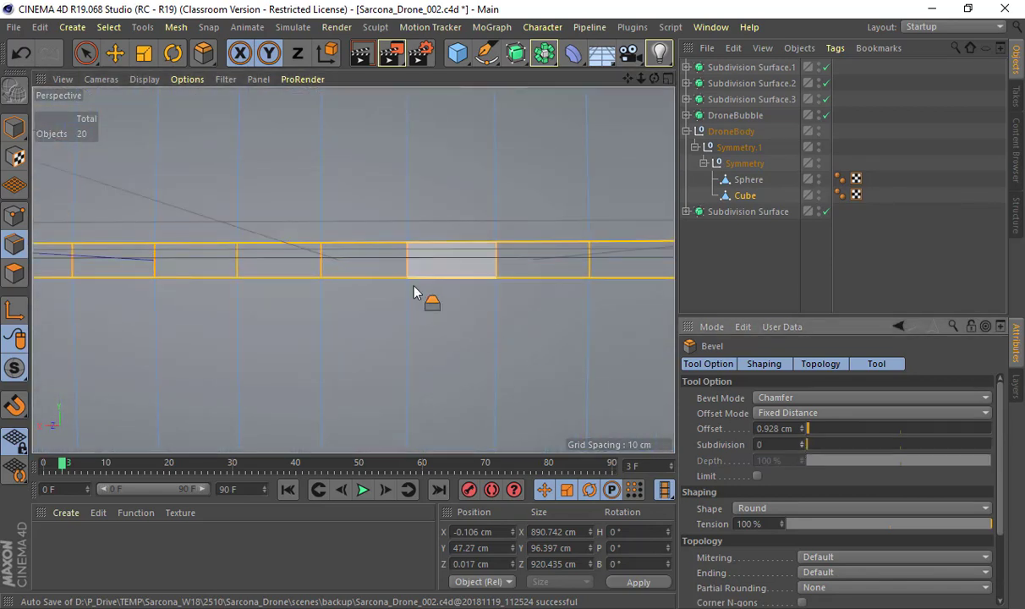
{"action": "scroll", "coordinate": [359, 287], "scroll_direction": "down", "scroll_amount": 10}
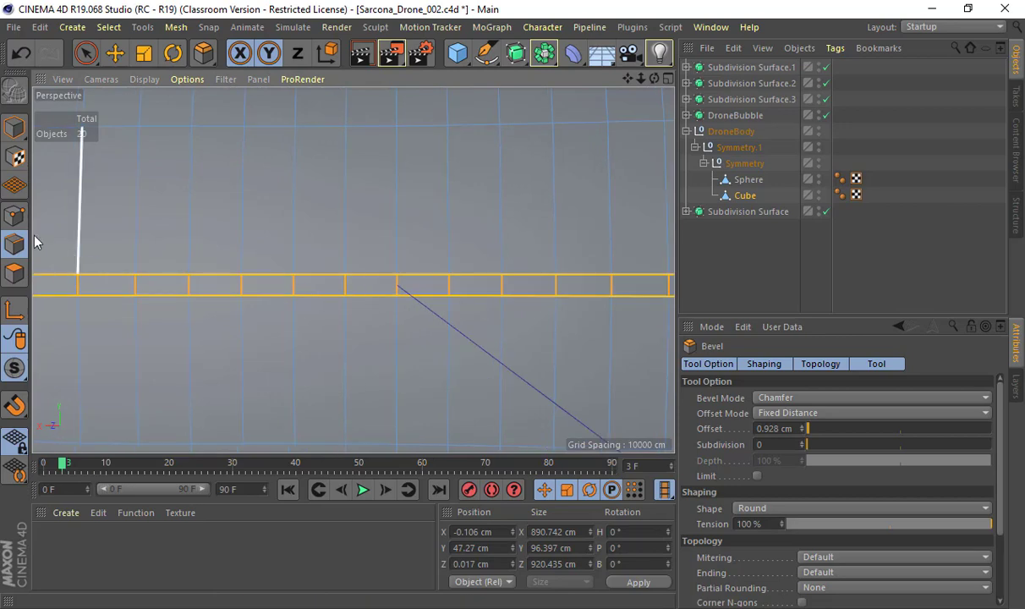
Try to select the narrow bevelled polygon strip around the body with Loop Selection in polygon mode
{"action": "left_click", "coordinate": [15, 273]}
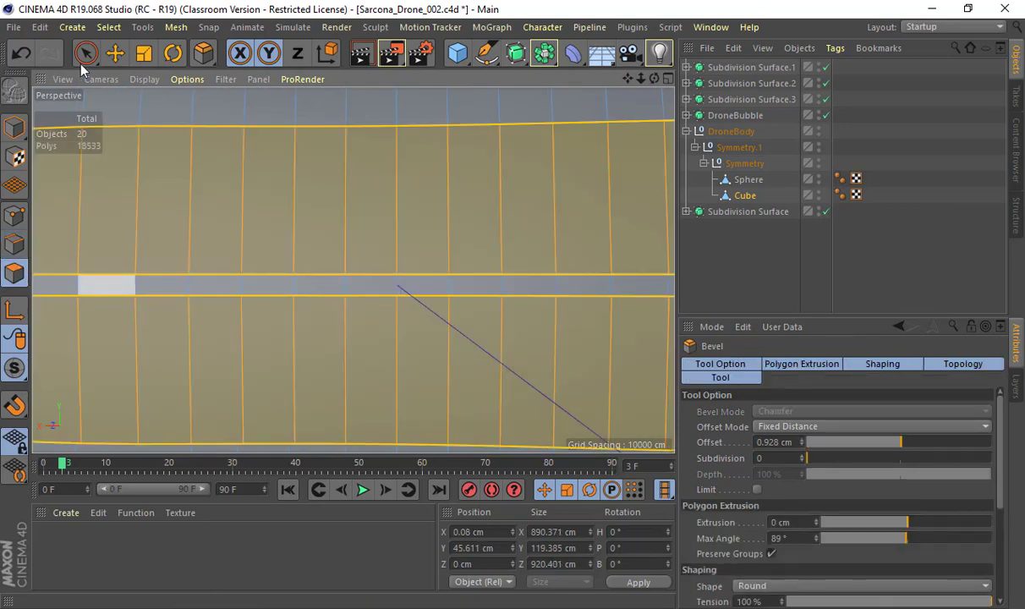
{"action": "left_click", "coordinate": [108, 27]}
{"action": "left_click", "coordinate": [120, 139]}
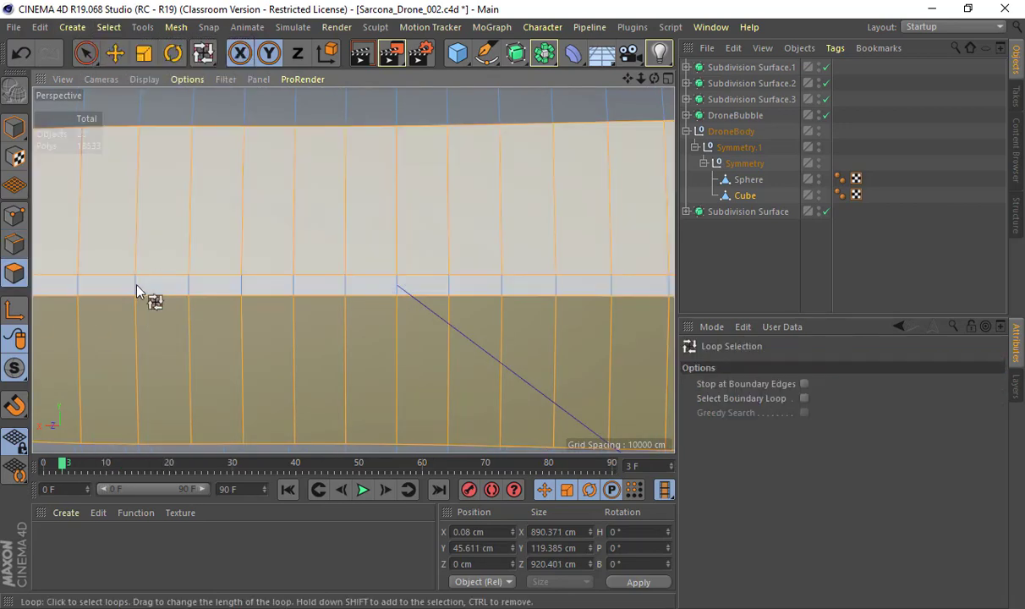
{"action": "left_click", "coordinate": [137, 293]}
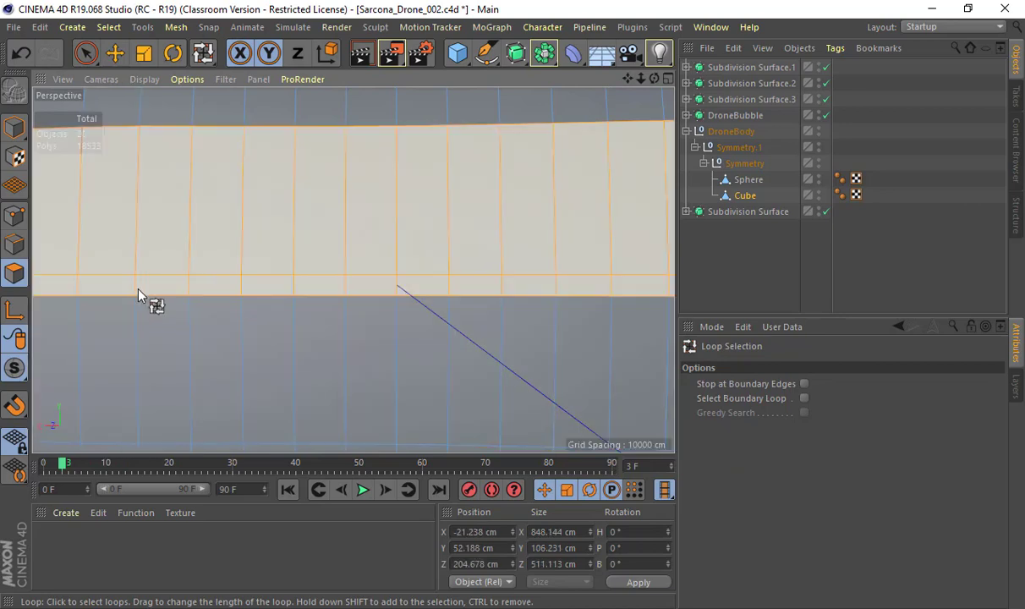
{"action": "left_click", "coordinate": [130, 273]}
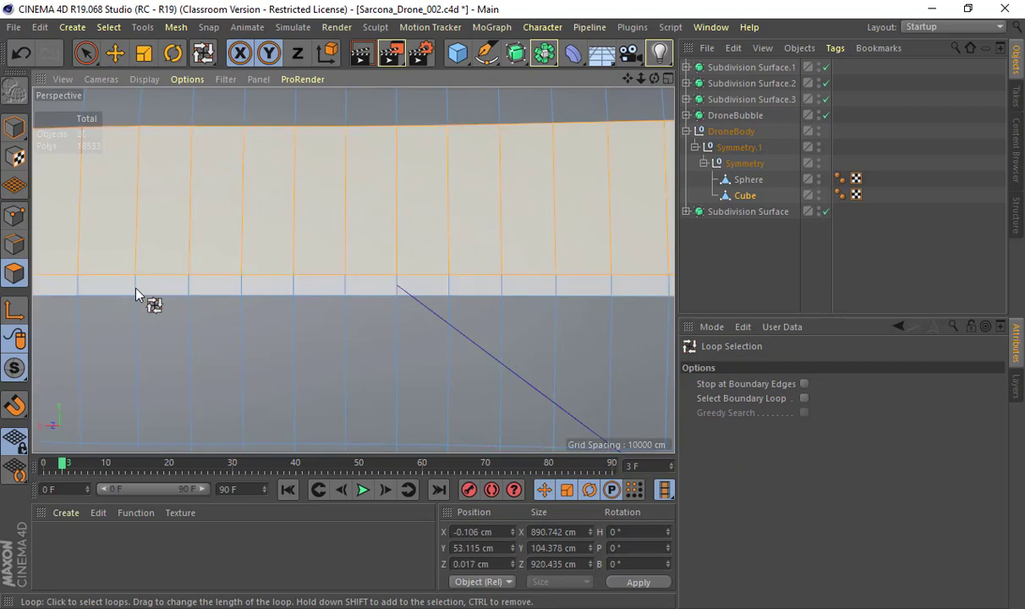
{"action": "left_click", "coordinate": [128, 272], "text": "shift"}
{"action": "scroll", "coordinate": [476, 347], "scroll_direction": "down", "scroll_amount": 5}
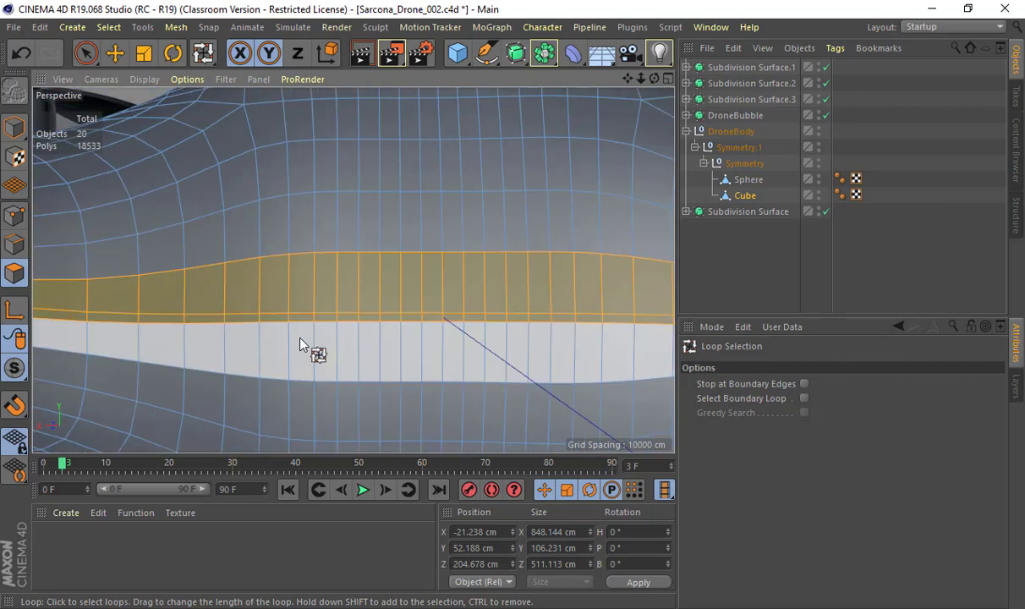
{"action": "left_click", "coordinate": [397, 328], "text": "shift"}
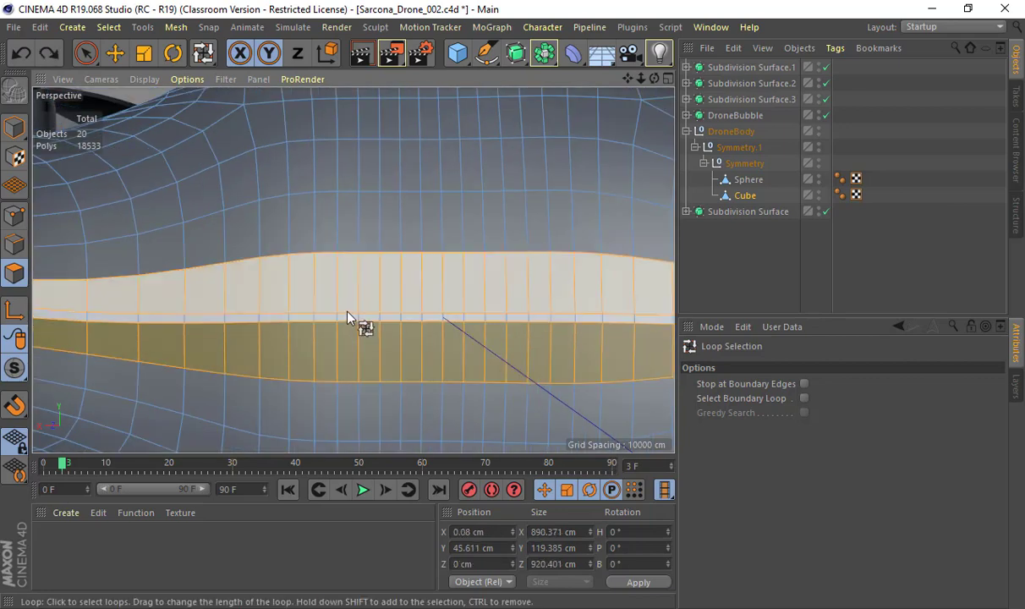
Try Ring Selection on the bevelled strip, and undo the lengthwise bevel
{"action": "left_click", "coordinate": [108, 27]}
{"action": "left_click", "coordinate": [142, 153]}
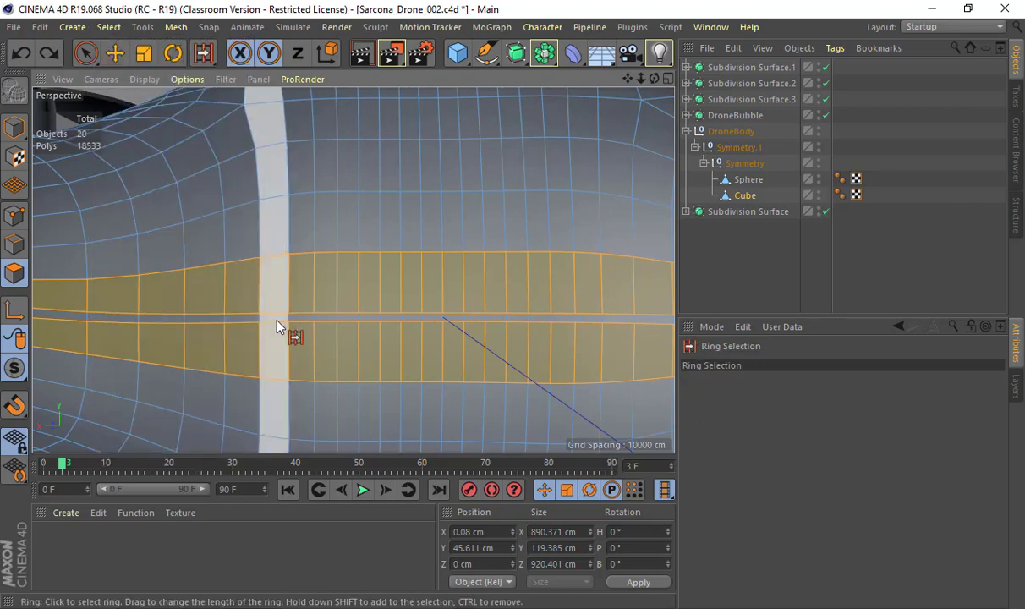
{"action": "left_click", "coordinate": [359, 258], "text": "ctrl"}
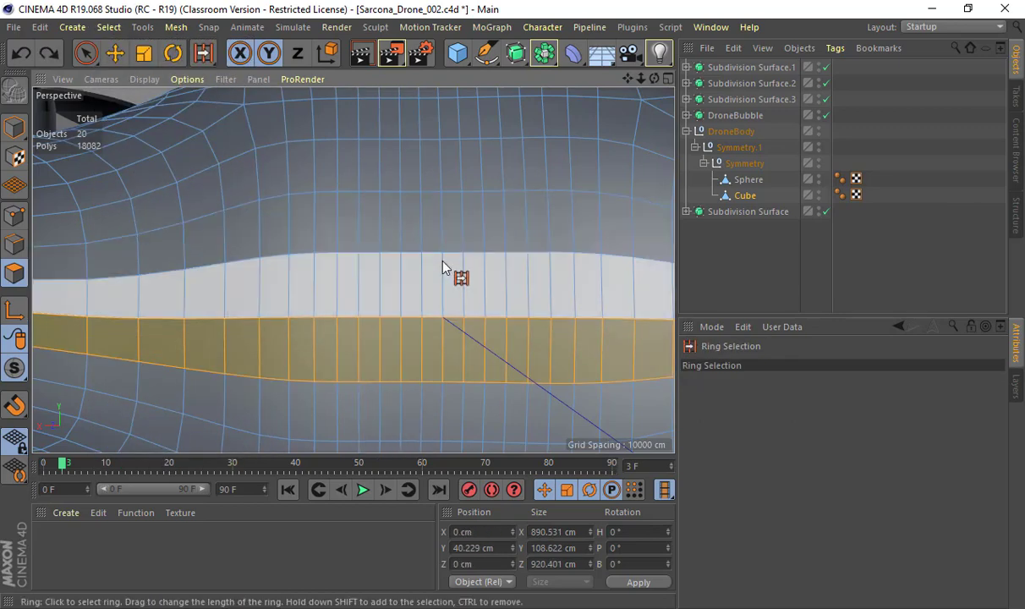
Return to edge mode and redo the edge deselections on the motor housings' end panels, checking the loop around the drone
{"action": "left_click", "coordinate": [14, 245]}
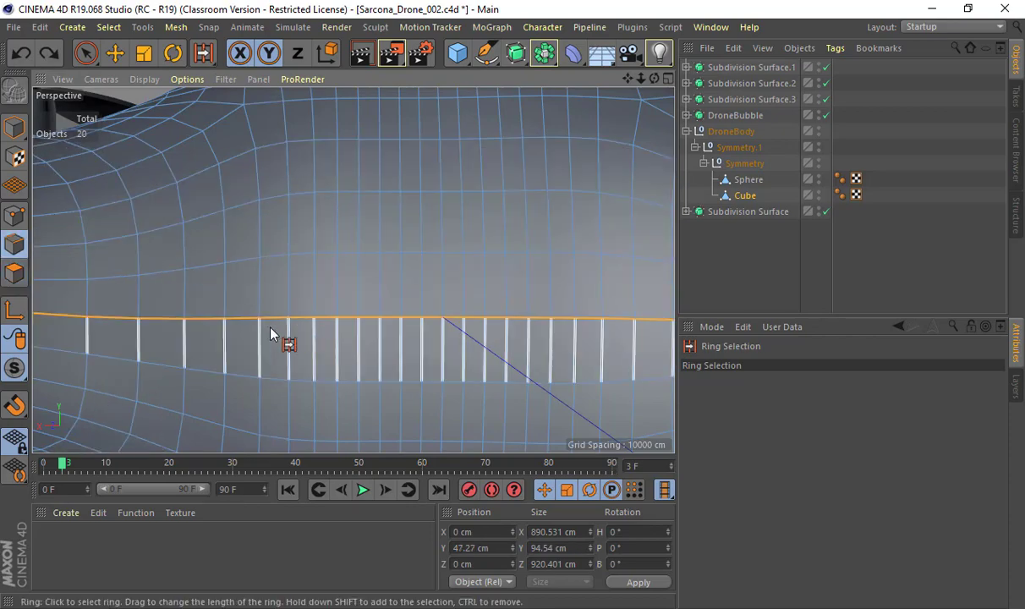
{"action": "scroll", "coordinate": [351, 333], "scroll_direction": "down", "scroll_amount": 5}
{"action": "left_click_drag", "start_coordinate": [424, 297], "coordinate": [317, 296], "text": "alt"}
{"action": "scroll", "coordinate": [334, 321], "scroll_direction": "up", "scroll_amount": 6}
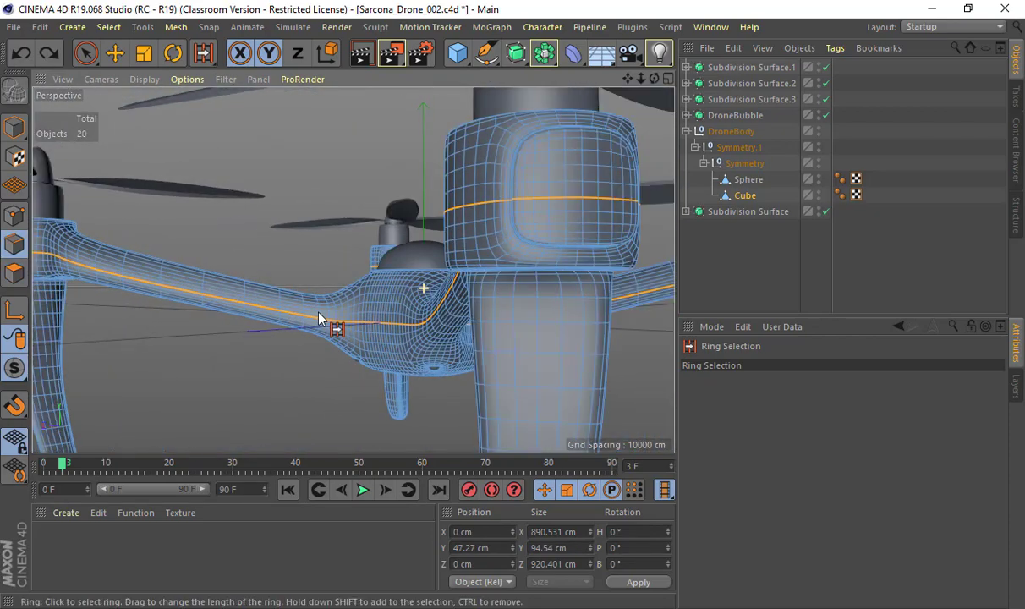
{"action": "key", "text": "ctrl+shift+z"}
{"action": "key", "text": "ctrl+shift+z"}
{"action": "key", "text": "ctrl+shift+z"}
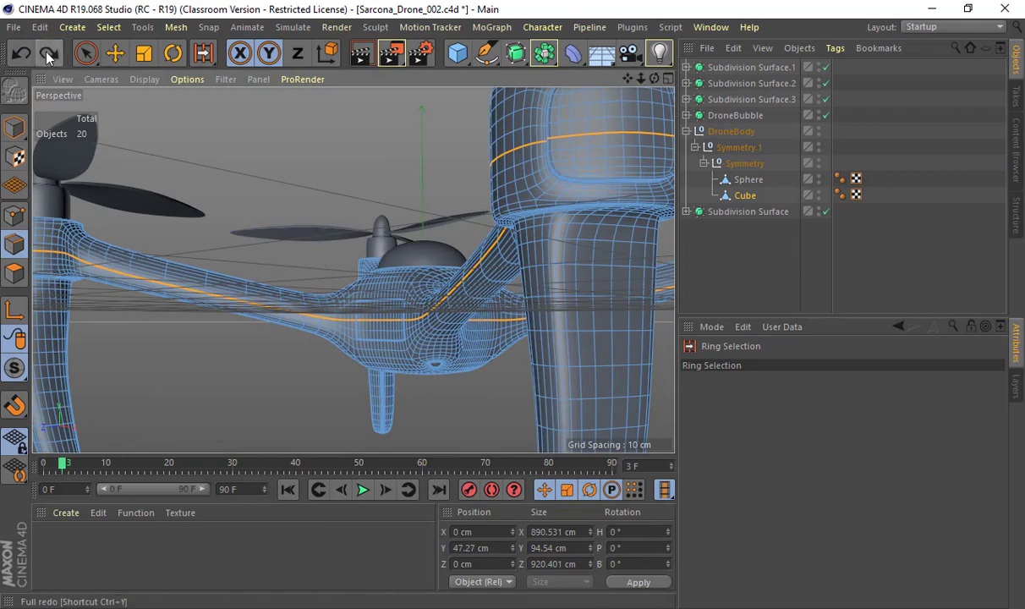
{"action": "left_click_drag", "start_coordinate": [154, 218], "coordinate": [566, 227], "text": "alt"}
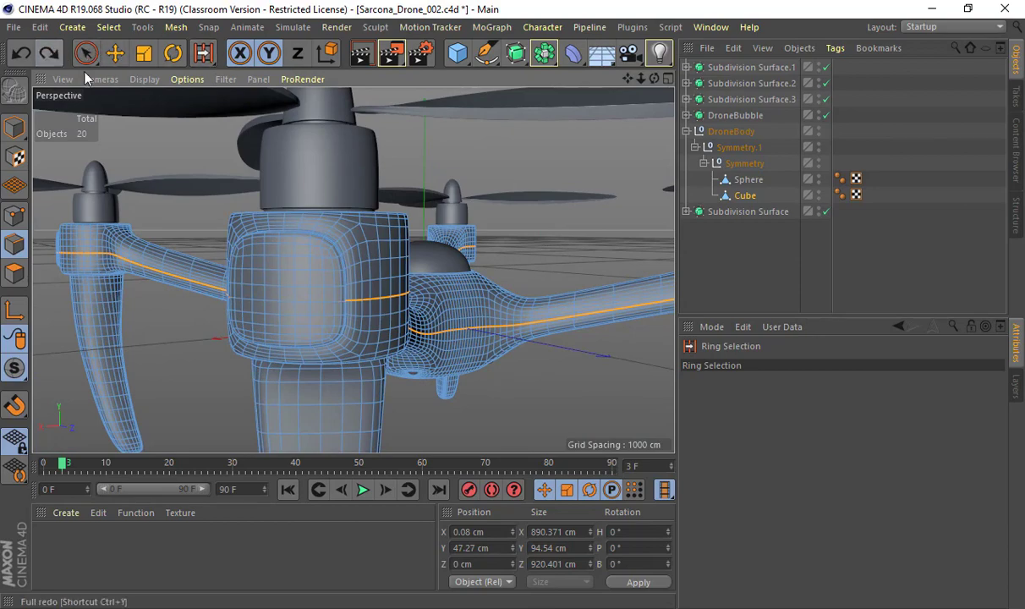
{"action": "left_click_drag", "start_coordinate": [127, 98], "coordinate": [445, 400], "text": "alt"}
{"action": "scroll", "coordinate": [348, 165], "scroll_direction": "down", "scroll_amount": 3}
{"action": "scroll", "coordinate": [373, 276], "scroll_direction": "down", "scroll_amount": 3}
{"action": "scroll", "coordinate": [478, 387], "scroll_direction": "down", "scroll_amount": 2}
Bevel the selected lengthwise edges with a Chamfer offset of about 0.963 cm and 2 subdivisions
{"action": "key", "text": "m"}
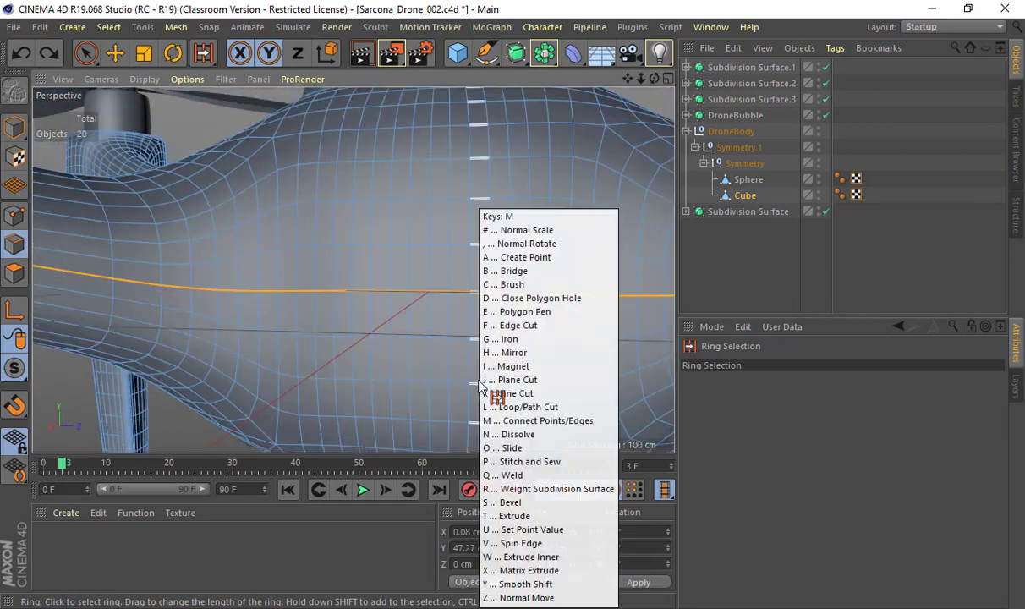
{"action": "key", "text": "s"}
{"action": "scroll", "coordinate": [338, 314], "scroll_direction": "down", "scroll_amount": 4}
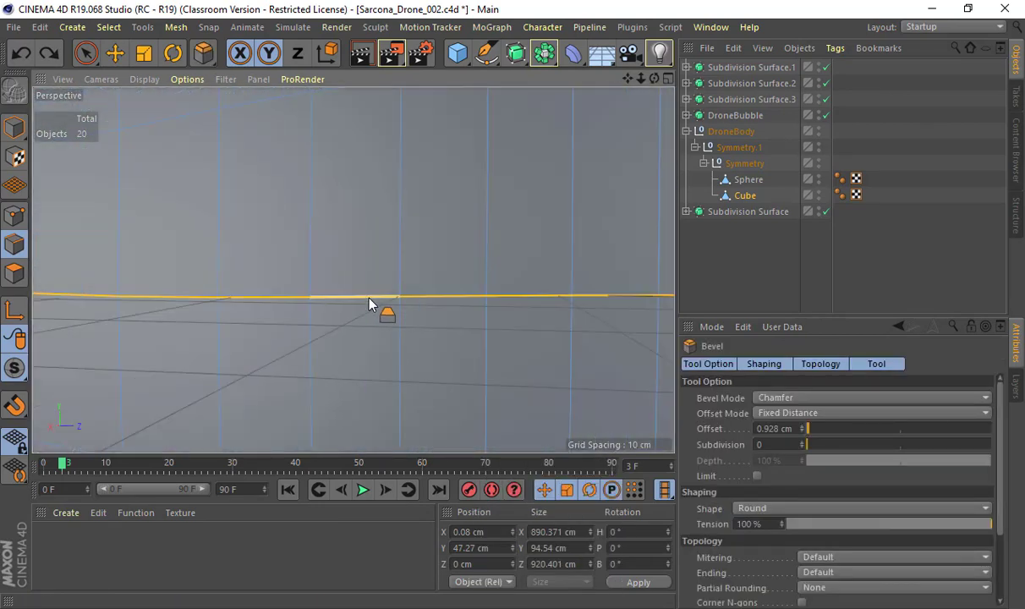
{"action": "left_click_drag", "start_coordinate": [369, 305], "coordinate": [382, 288]}
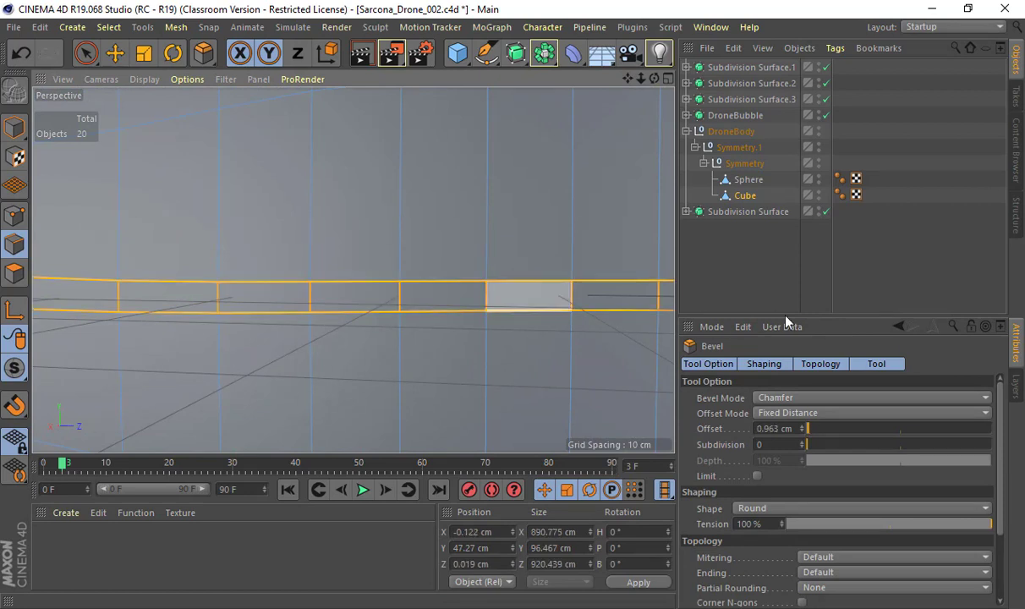
{"action": "left_click", "coordinate": [805, 443]}
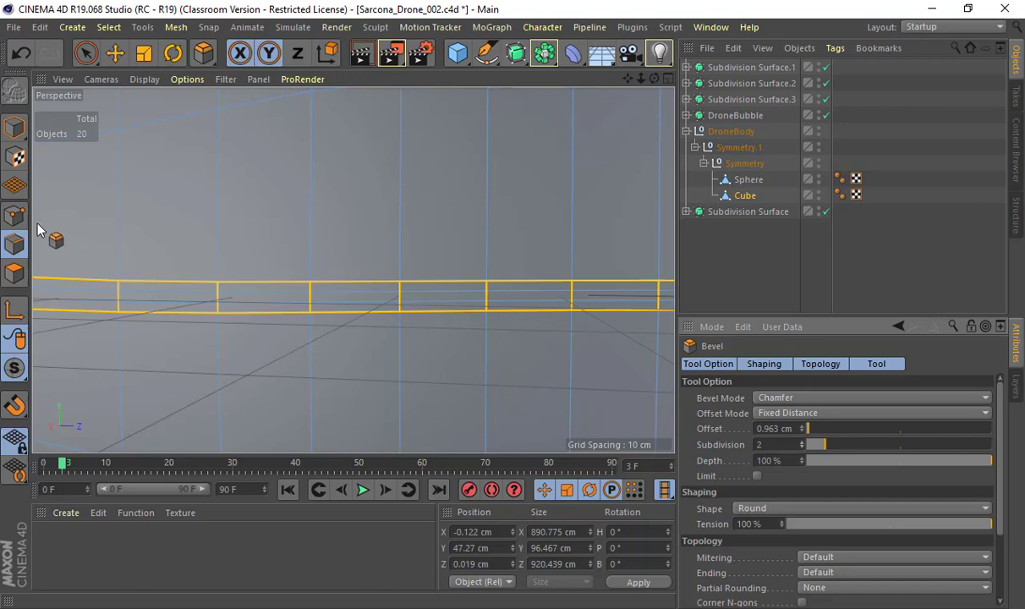
Select the narrow polygon loops of the new bevelled strip in polygon mode with Loop Selection
{"action": "left_click", "coordinate": [12, 272]}
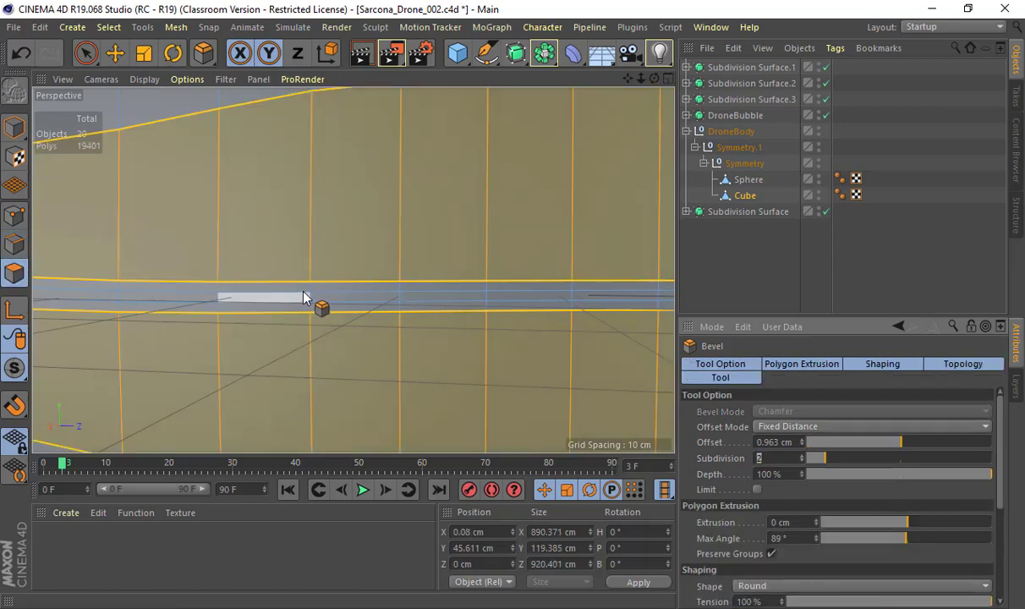
{"action": "left_click", "coordinate": [109, 27]}
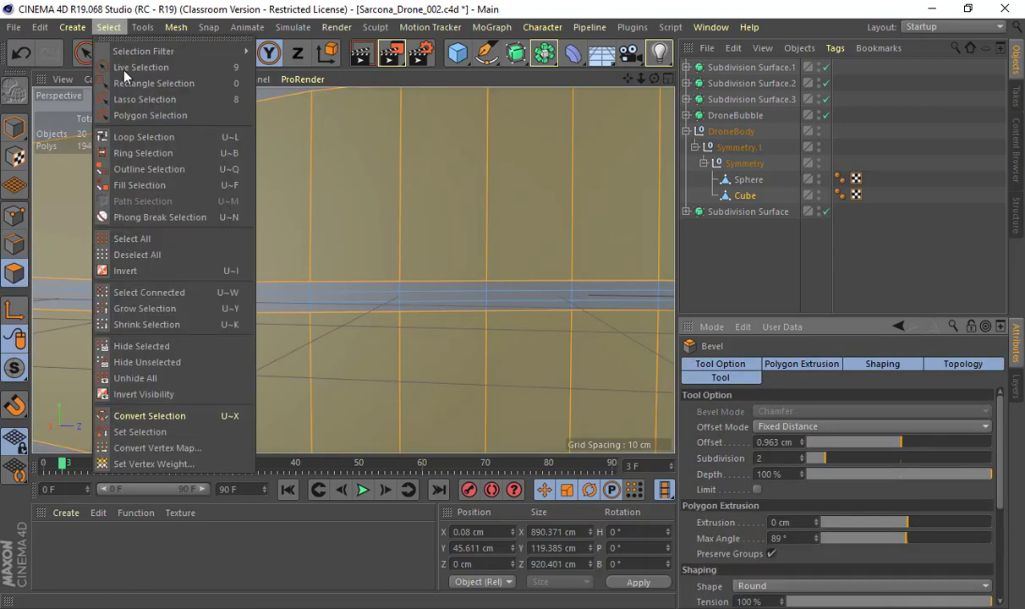
{"action": "left_click", "coordinate": [127, 129]}
{"action": "scroll", "coordinate": [306, 267], "scroll_direction": "down", "scroll_amount": 10}
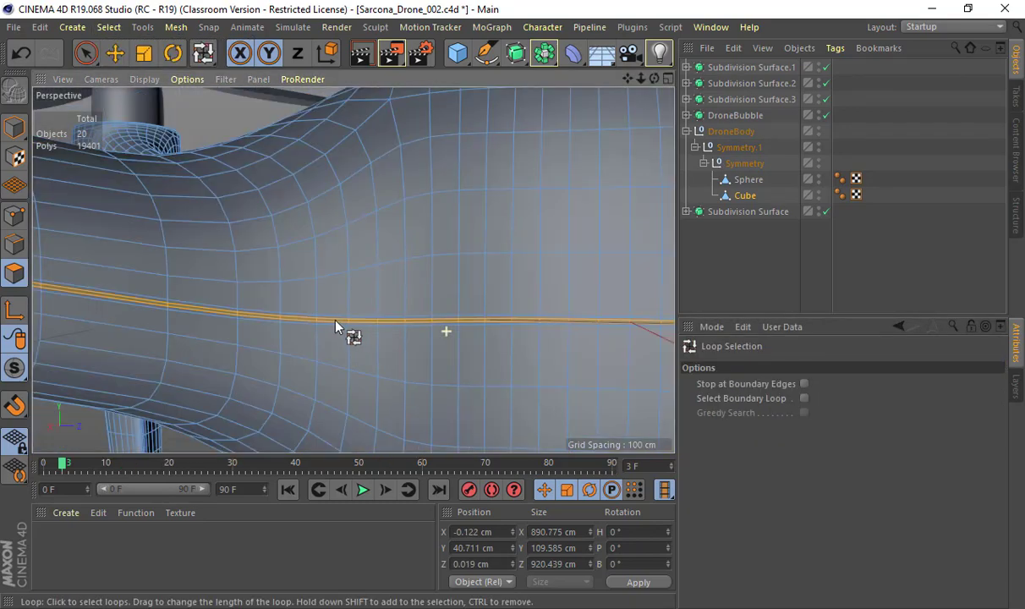
Inspect the selected loops along the bevelled strip, try another loop selection, and undo back past the lengthwise bevel
{"action": "scroll", "coordinate": [336, 325], "scroll_direction": "down", "scroll_amount": 5}
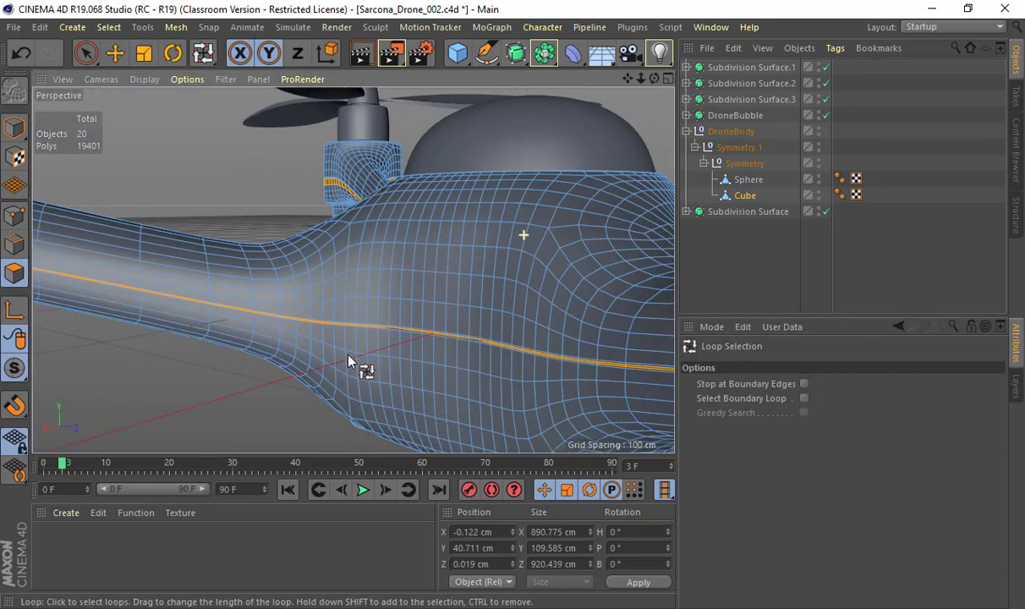
{"action": "scroll", "coordinate": [404, 379], "scroll_direction": "up", "scroll_amount": 10}
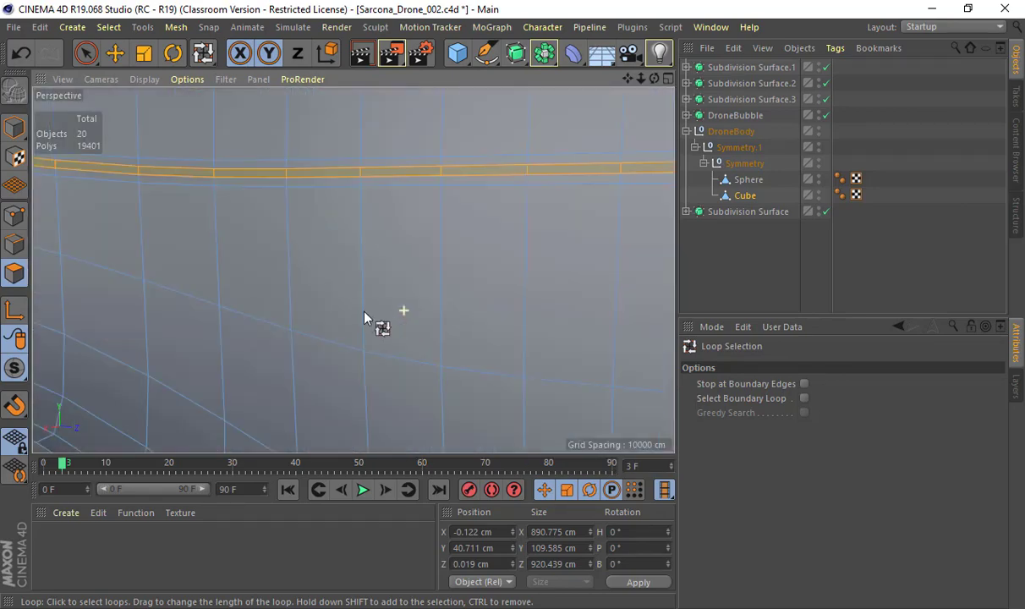
{"action": "scroll", "coordinate": [364, 317], "scroll_direction": "up", "scroll_amount": 5}
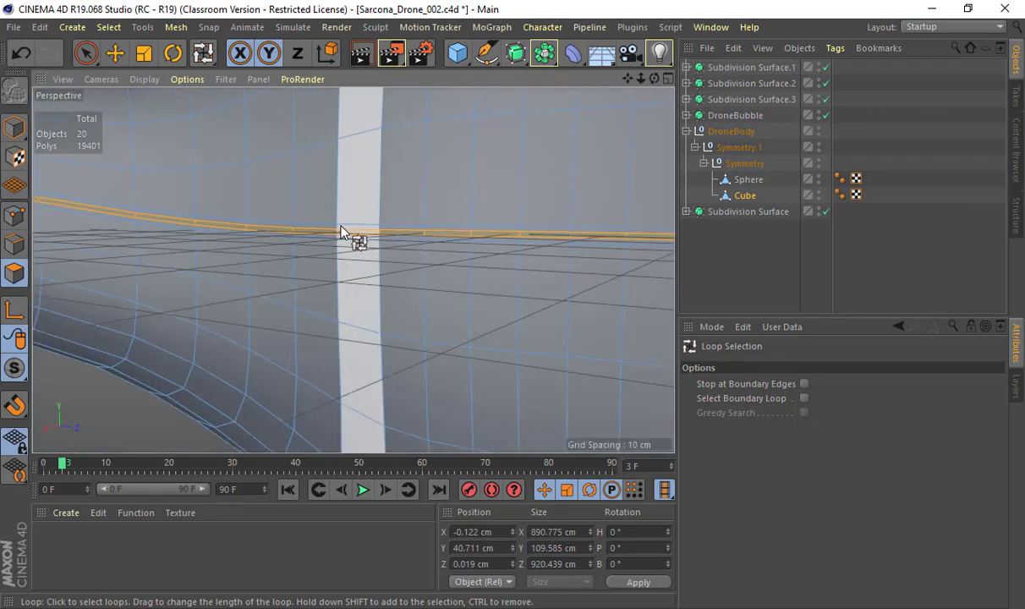
{"action": "scroll", "coordinate": [492, 290], "scroll_direction": "down", "scroll_amount": 6}
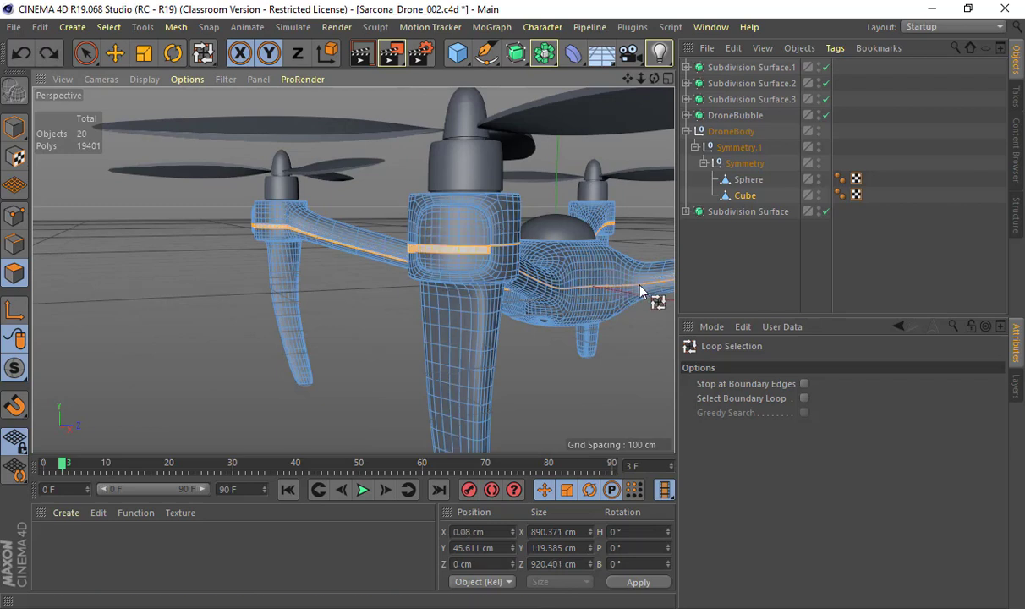
{"action": "left_click", "coordinate": [605, 272]}
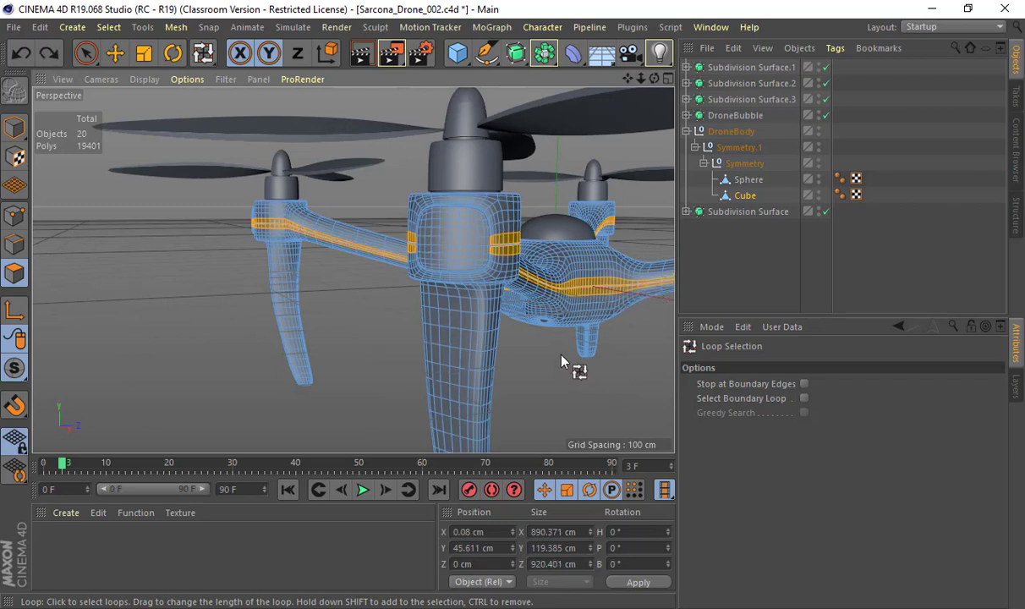
{"action": "key", "text": "ctrl+z"}
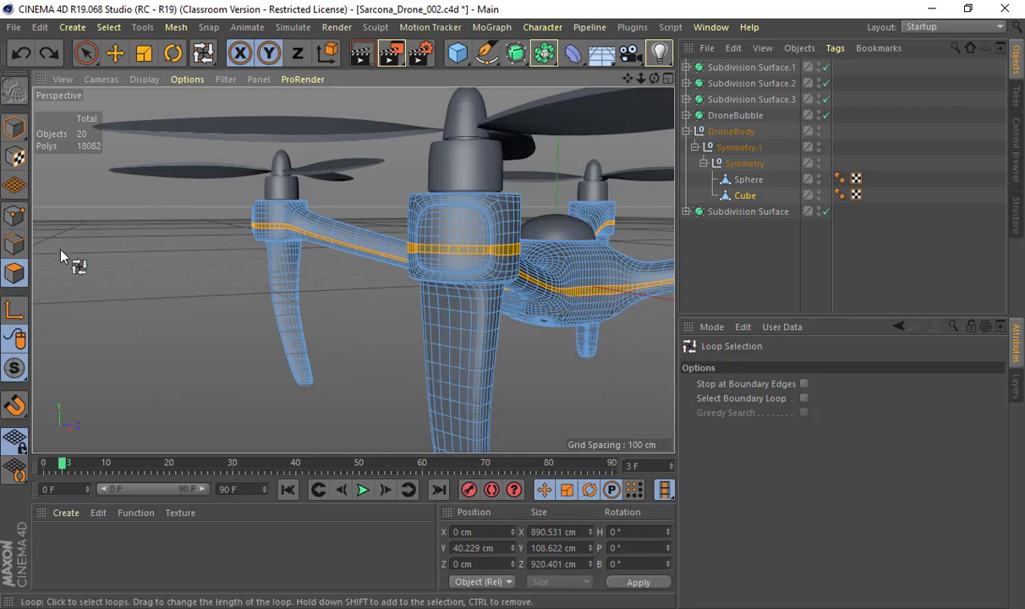
Return to edge mode, redo the end-panel edge deselections and the lengthwise bevel, and inspect the strip on the motor housing
{"action": "left_click", "coordinate": [15, 244]}
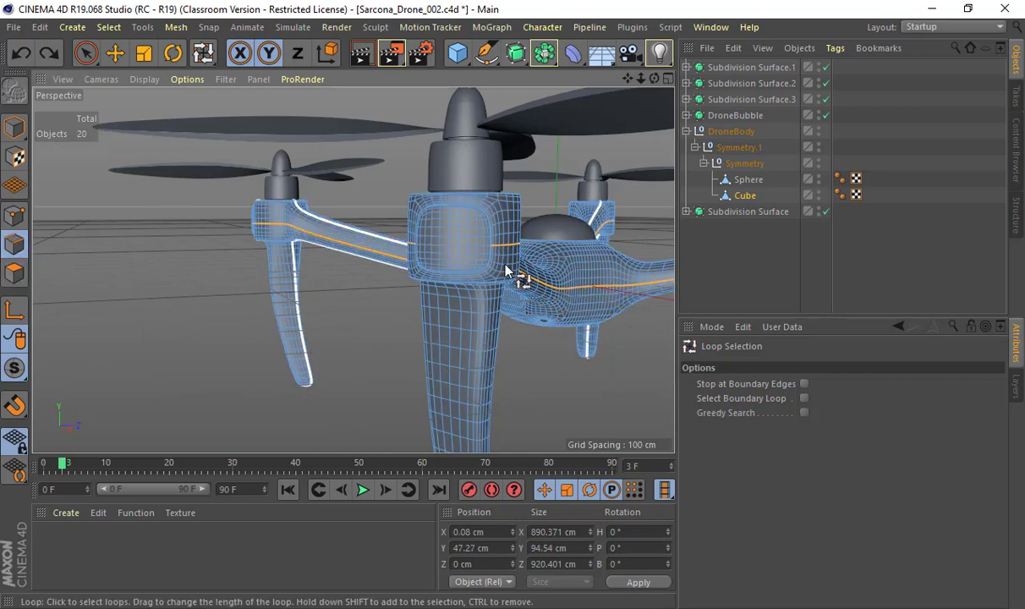
{"action": "left_click_drag", "start_coordinate": [521, 276], "coordinate": [245, 247], "text": "alt"}
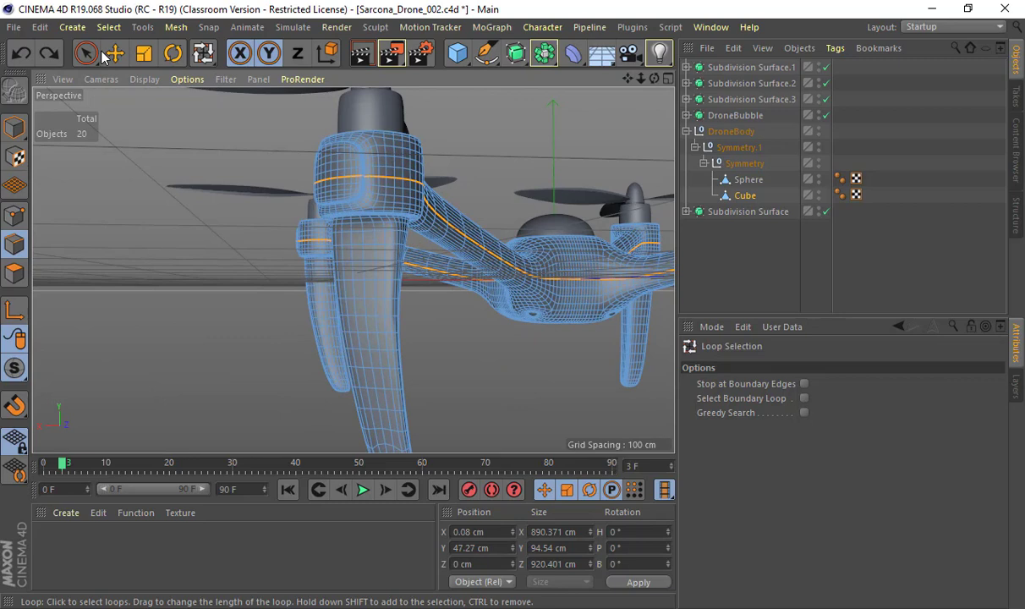
{"action": "left_click", "coordinate": [51, 54]}
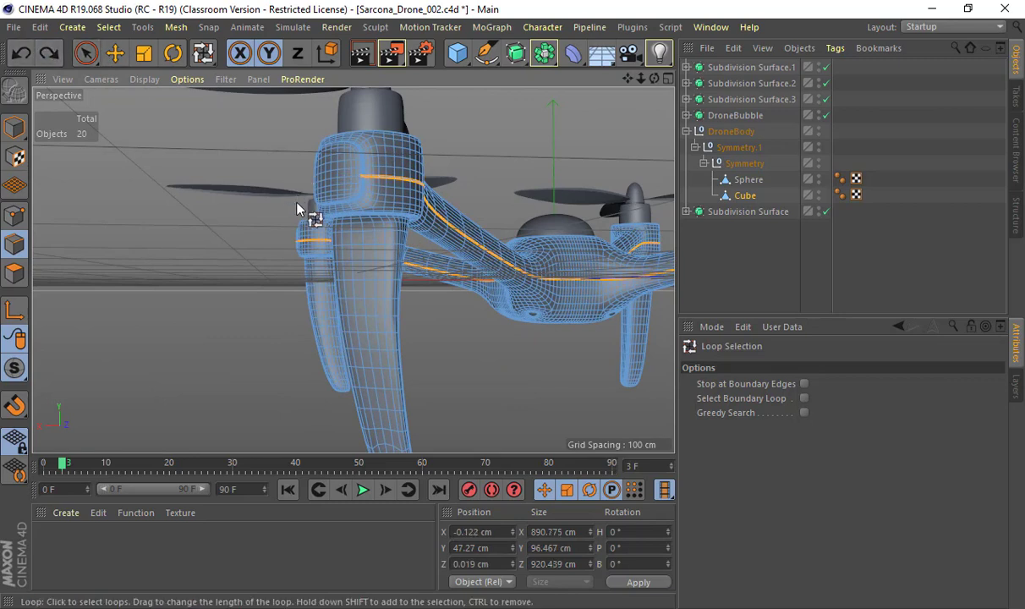
{"action": "left_click_drag", "start_coordinate": [298, 206], "coordinate": [353, 272], "text": "alt"}
{"action": "scroll", "coordinate": [369, 252], "scroll_direction": "up", "scroll_amount": 5}
{"action": "scroll", "coordinate": [354, 272], "scroll_direction": "down", "scroll_amount": 8}
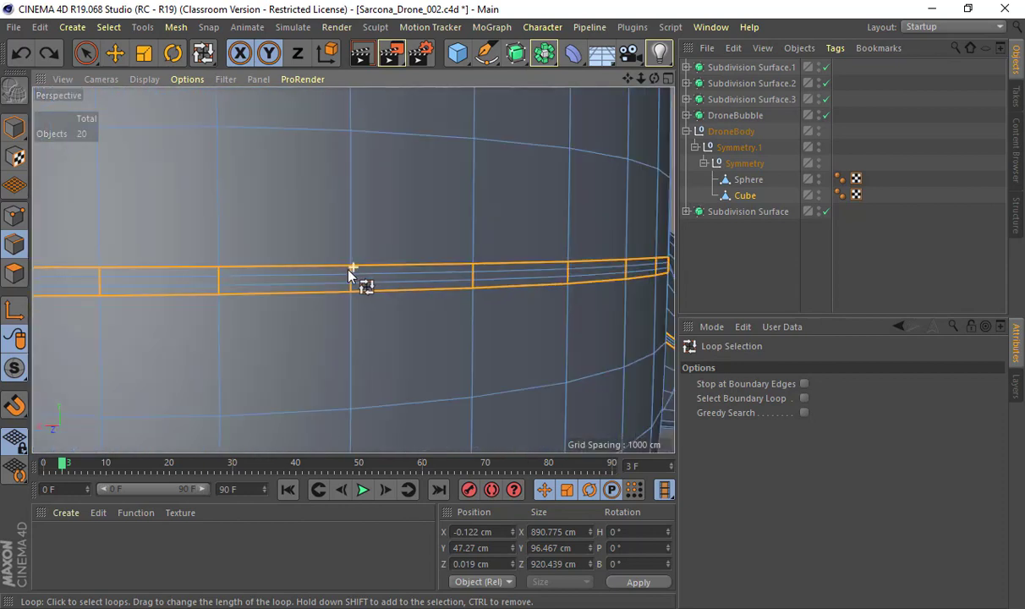
Switch to polygon mode and try to select the bevel's narrow middle strip on the motor housing with Loop Selection
{"action": "left_click", "coordinate": [14, 272], "text": "ctrl"}
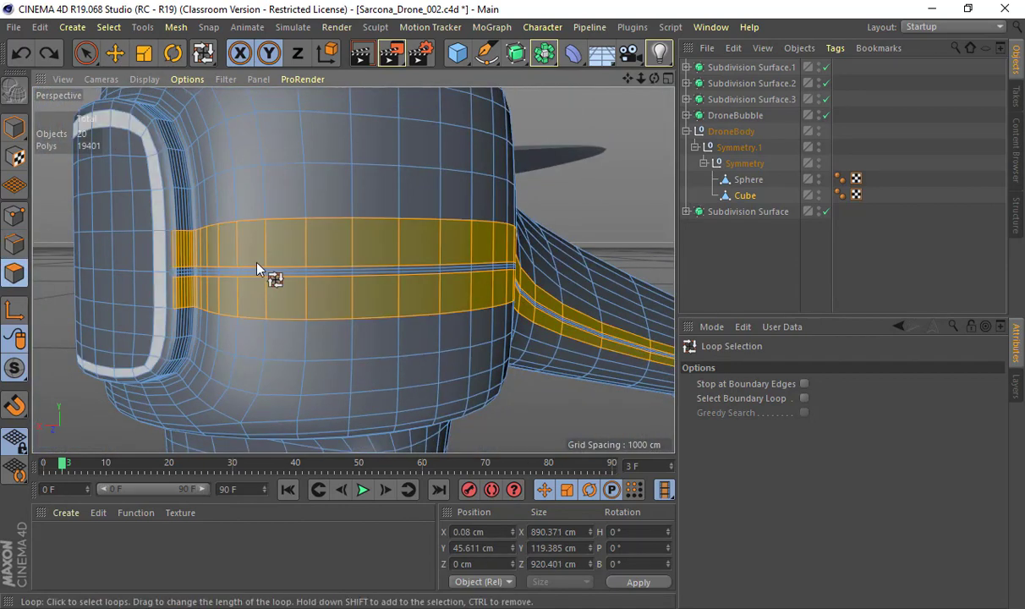
{"action": "scroll", "coordinate": [244, 253], "scroll_direction": "up", "scroll_amount": 4}
{"action": "left_click", "coordinate": [103, 26]}
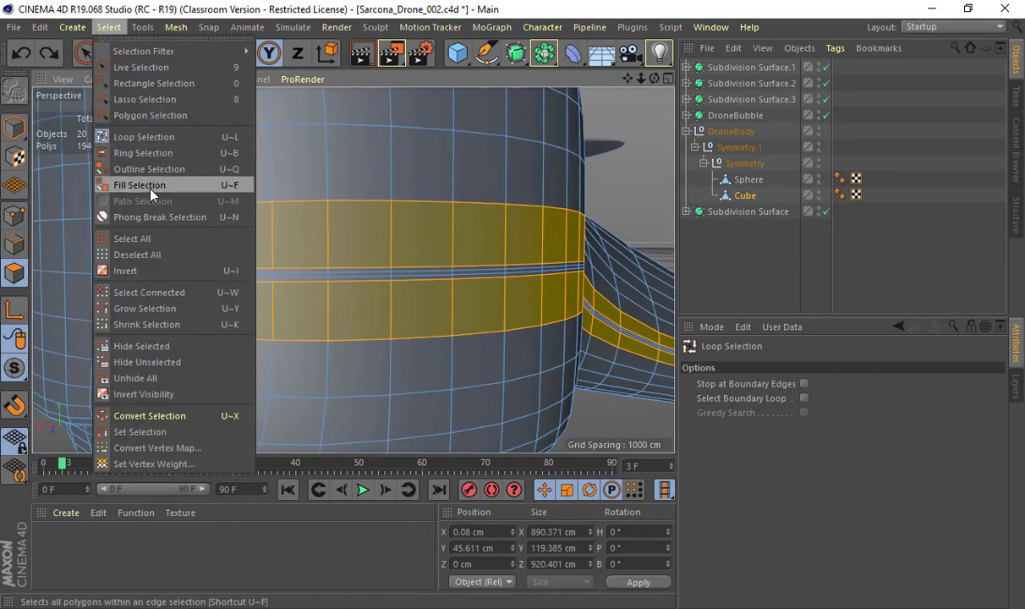
{"action": "left_click", "coordinate": [143, 136]}
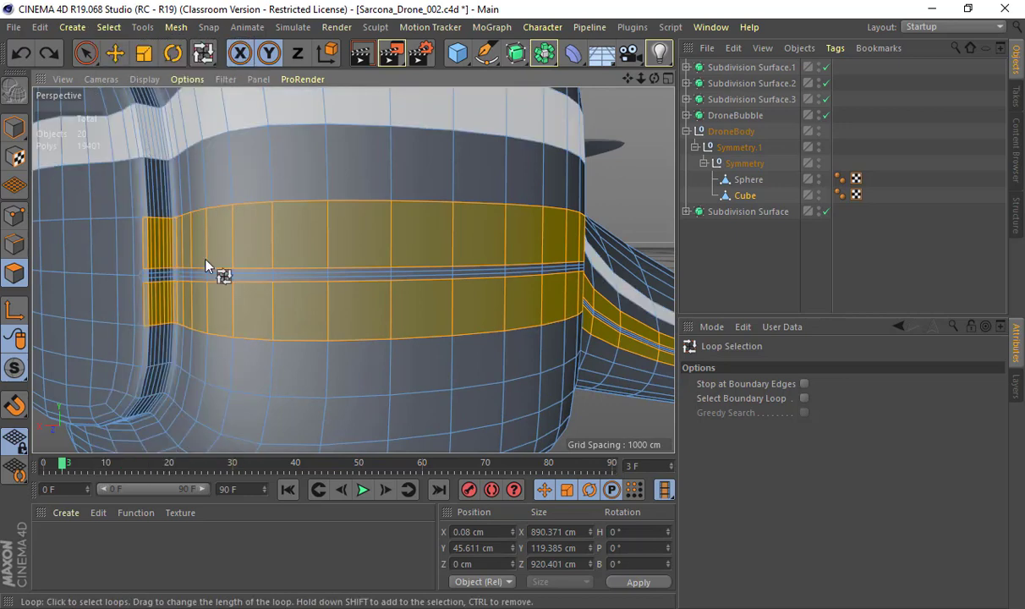
{"action": "left_click", "coordinate": [231, 279]}
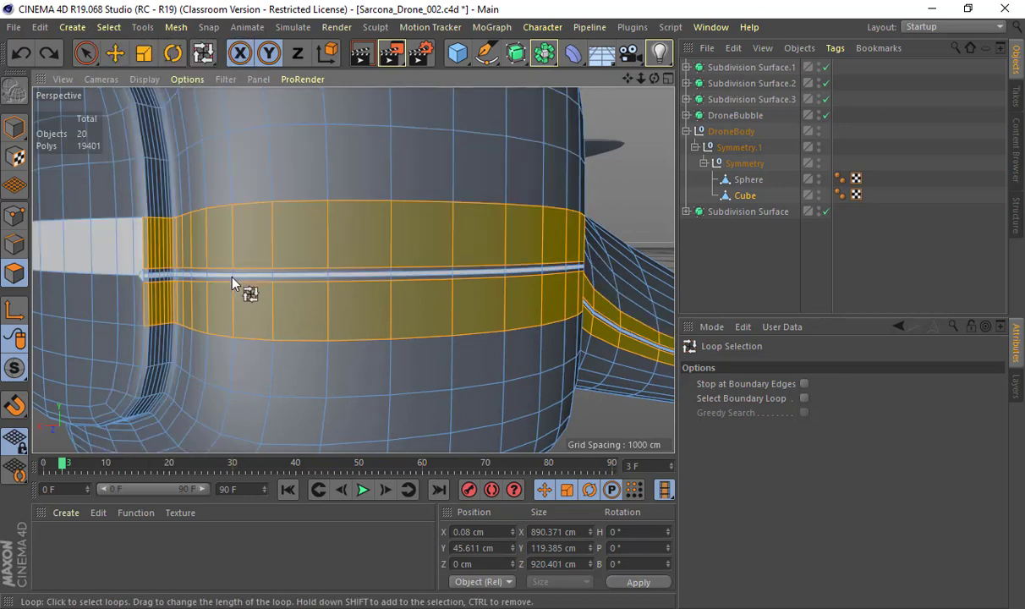
Check the selected loop from the motor housing along the arm, and undo the loop selection and lengthwise bevel
{"action": "scroll", "coordinate": [233, 281], "scroll_direction": "down", "scroll_amount": 5}
{"action": "left_click_drag", "start_coordinate": [275, 305], "coordinate": [520, 317], "text": "alt"}
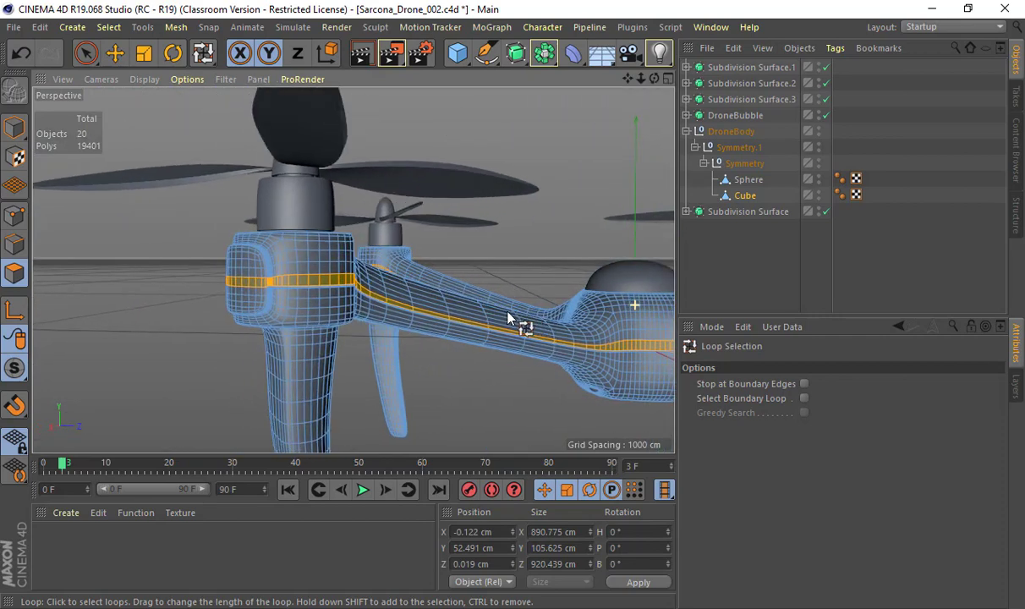
{"action": "key", "text": "ctrl+z"}
{"action": "key", "text": "ctrl+y"}
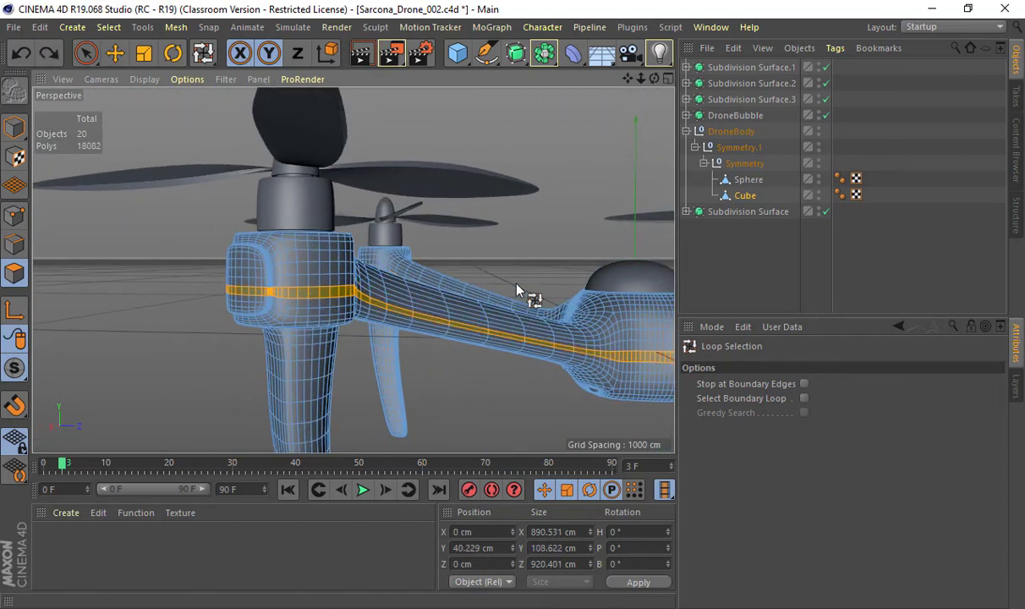
Redo the end-panel edge deselections in edge mode and bevel the lengthwise edges with a 0.476 cm Fixed Distance Chamfer and 2 subdivisions
{"action": "left_click", "coordinate": [15, 244]}
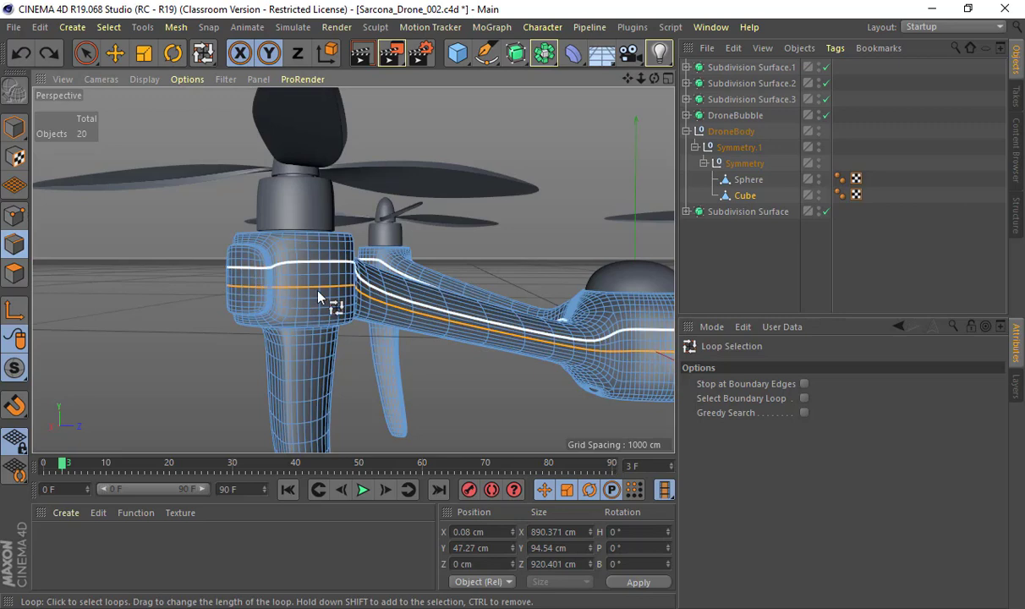
{"action": "left_click", "coordinate": [49, 54]}
{"action": "left_click_drag", "start_coordinate": [157, 174], "coordinate": [228, 238], "text": "alt"}
{"action": "right_click", "coordinate": [507, 217]}
{"action": "left_click", "coordinate": [546, 501]}
{"action": "scroll", "coordinate": [410, 241], "scroll_direction": "up", "scroll_amount": 6}
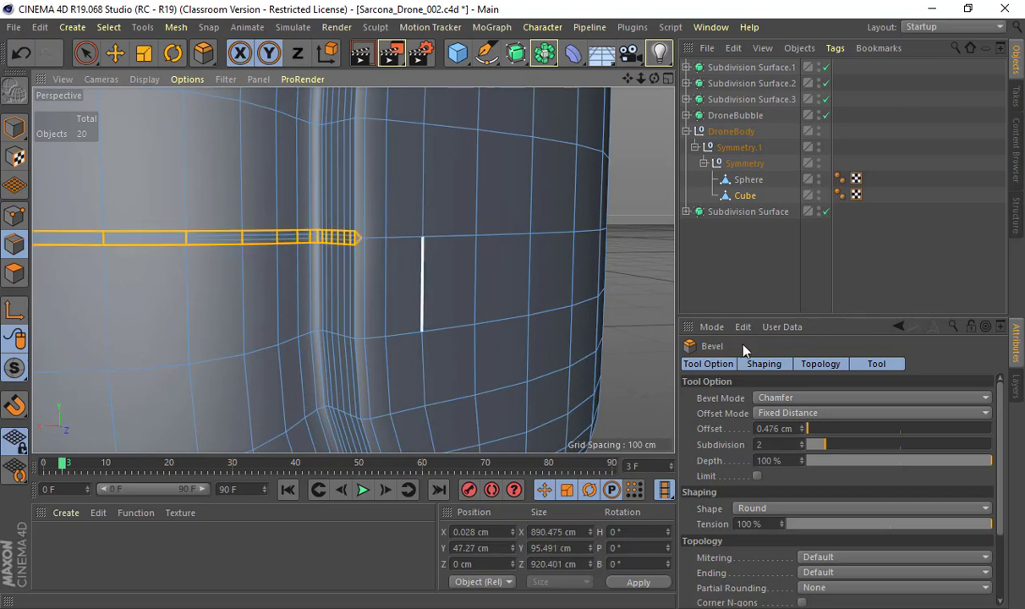
{"action": "left_click", "coordinate": [775, 414]}
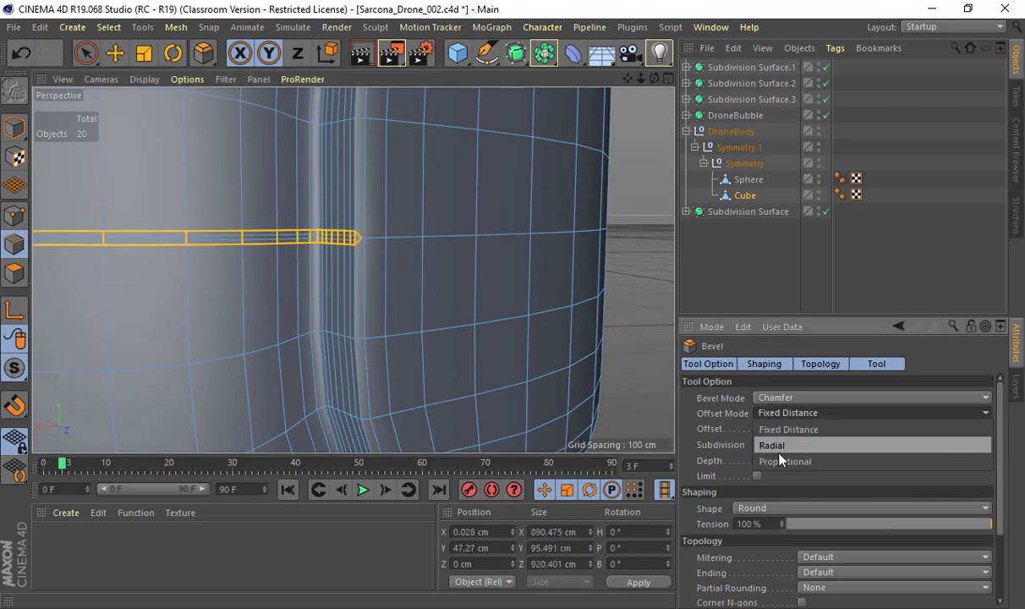
{"action": "left_click", "coordinate": [766, 422]}
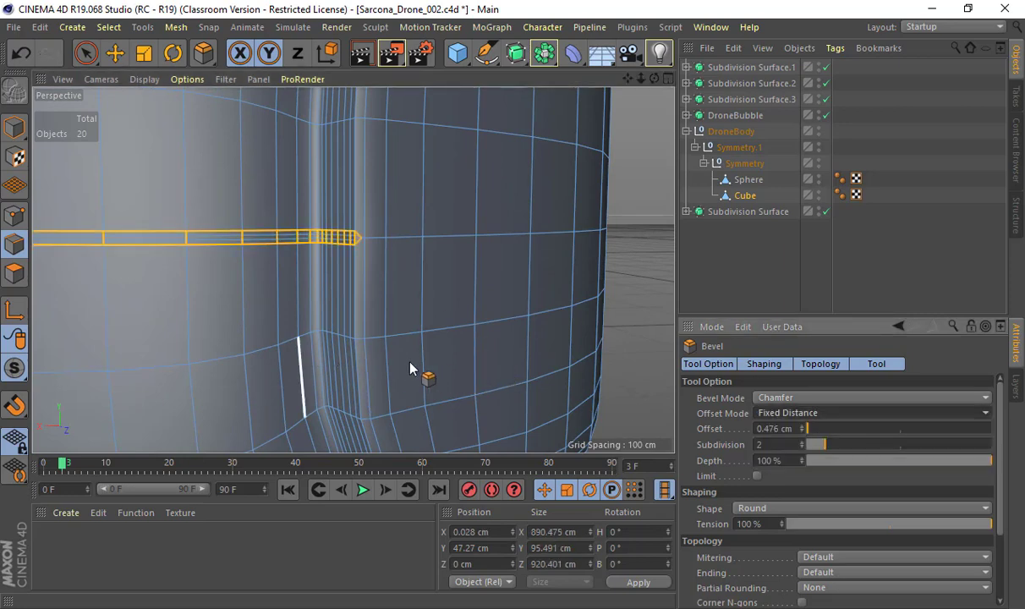
Switch to polygon mode and try Loop Selection on the 0.476 cm bevelled strip where the arm meets the motor housing
{"action": "key", "text": "h"}
{"action": "scroll", "coordinate": [293, 283], "scroll_direction": "up", "scroll_amount": 10}
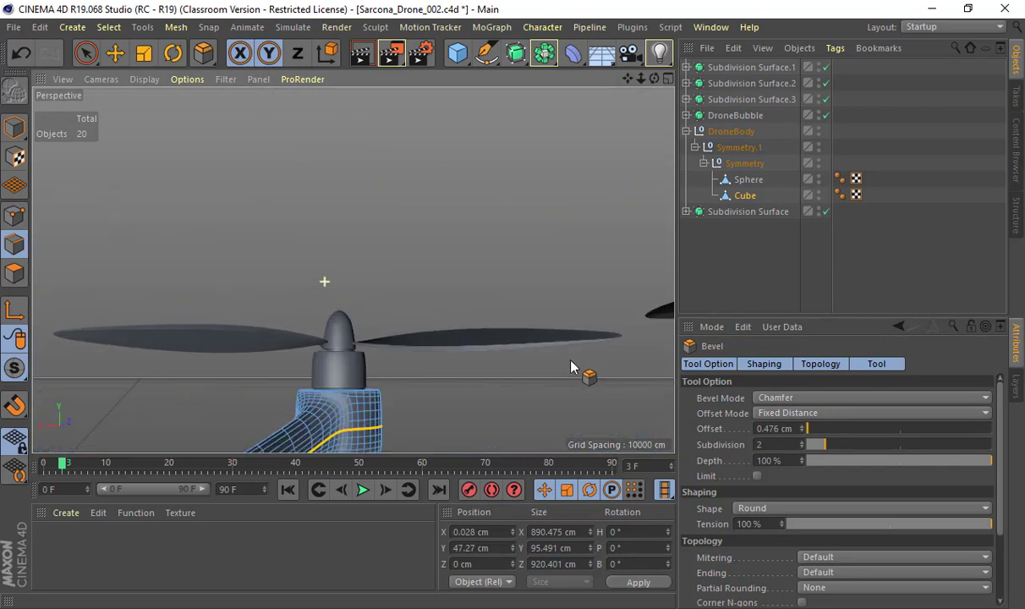
{"action": "left_click_drag", "start_coordinate": [247, 210], "coordinate": [528, 293], "text": "alt"}
{"action": "left_click", "coordinate": [19, 274]}
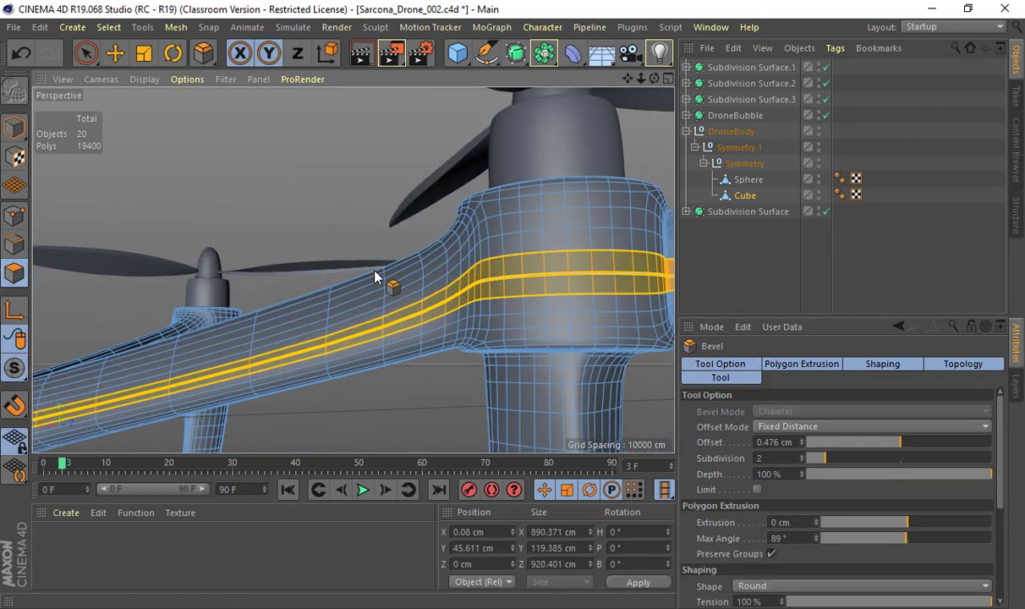
{"action": "scroll", "coordinate": [485, 293], "scroll_direction": "up", "scroll_amount": 5}
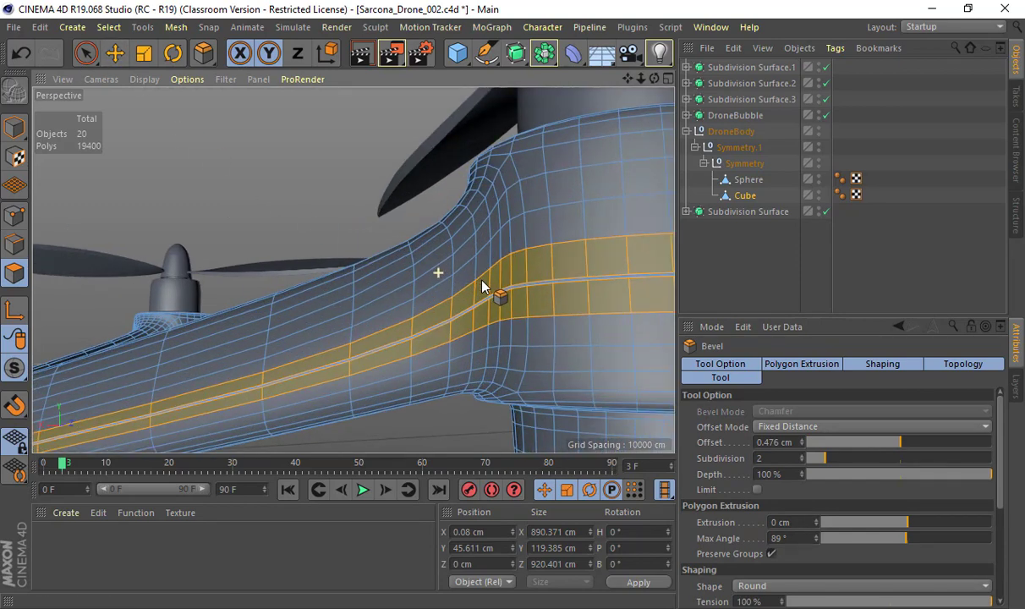
{"action": "scroll", "coordinate": [393, 278], "scroll_direction": "up", "scroll_amount": 5}
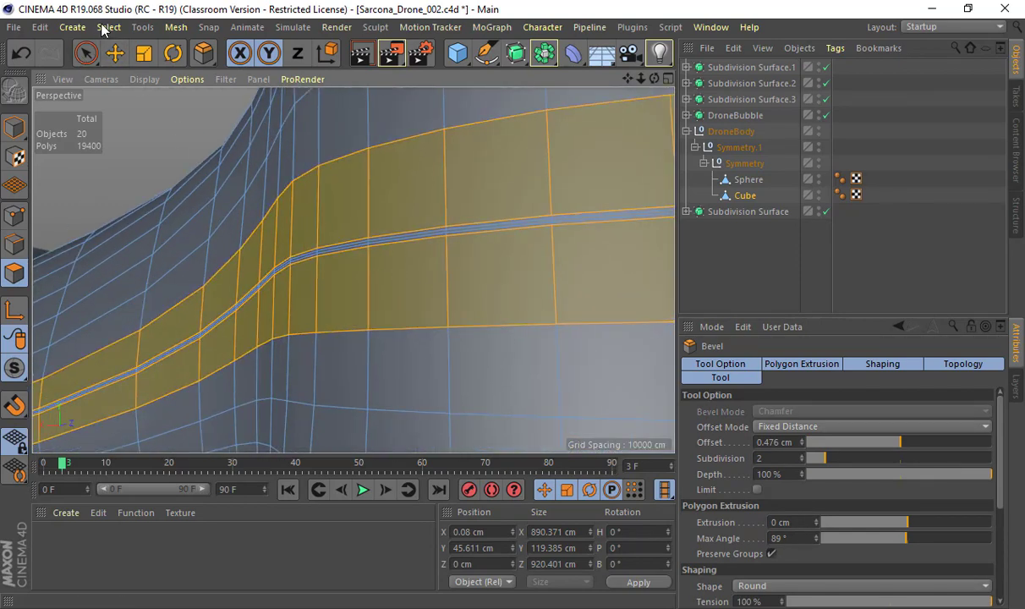
{"action": "left_click", "coordinate": [107, 27]}
{"action": "left_click", "coordinate": [136, 136]}
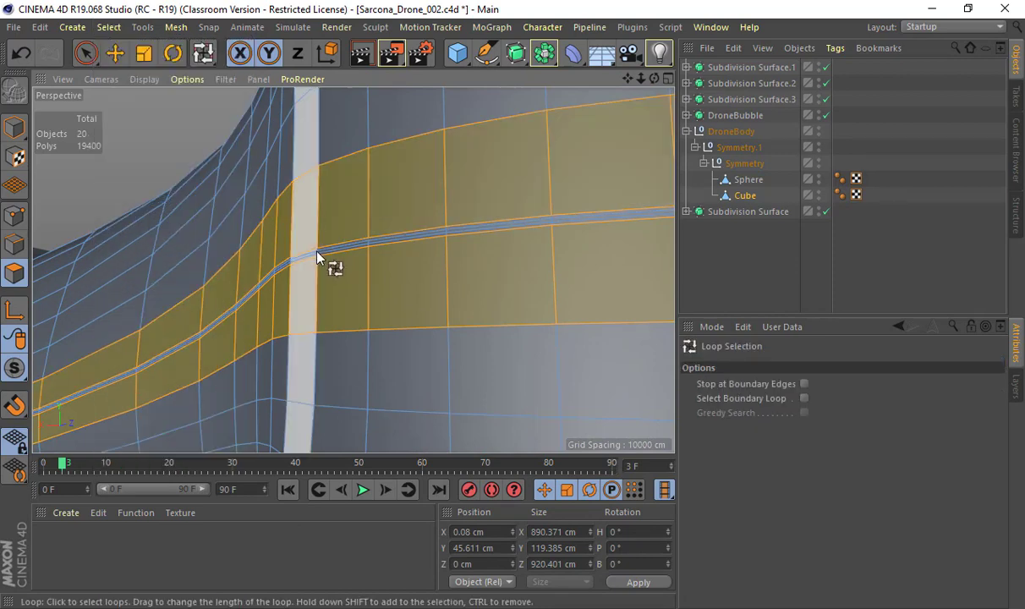
{"action": "left_click", "coordinate": [317, 255]}
Inspect the loop selection around the motor housing and its end panel, and undo back past the 0.476 cm bevel
{"action": "scroll", "coordinate": [406, 283], "scroll_direction": "down", "scroll_amount": 6}
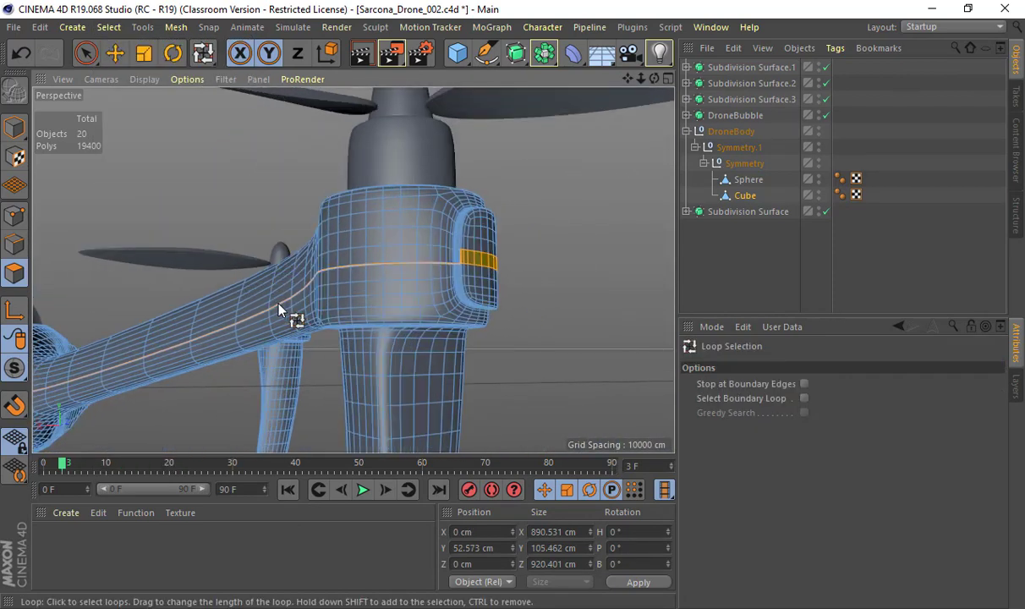
{"action": "left_click_drag", "start_coordinate": [279, 311], "coordinate": [541, 285], "text": "alt"}
{"action": "left_click_drag", "start_coordinate": [277, 287], "coordinate": [314, 283], "text": "alt"}
{"action": "scroll", "coordinate": [314, 283], "scroll_direction": "up", "scroll_amount": 10}
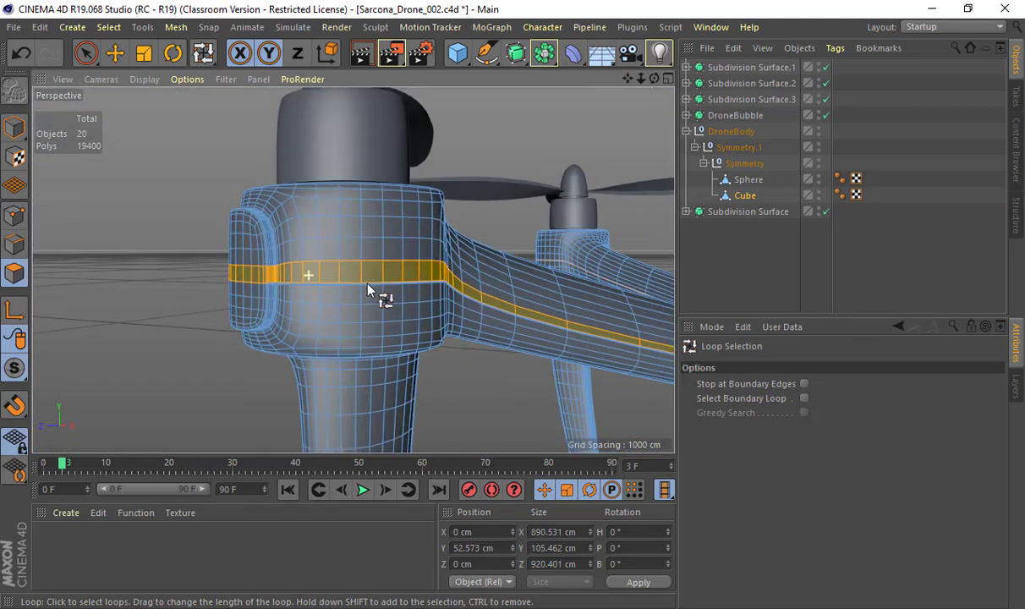
{"action": "scroll", "coordinate": [377, 290], "scroll_direction": "down", "scroll_amount": 10}
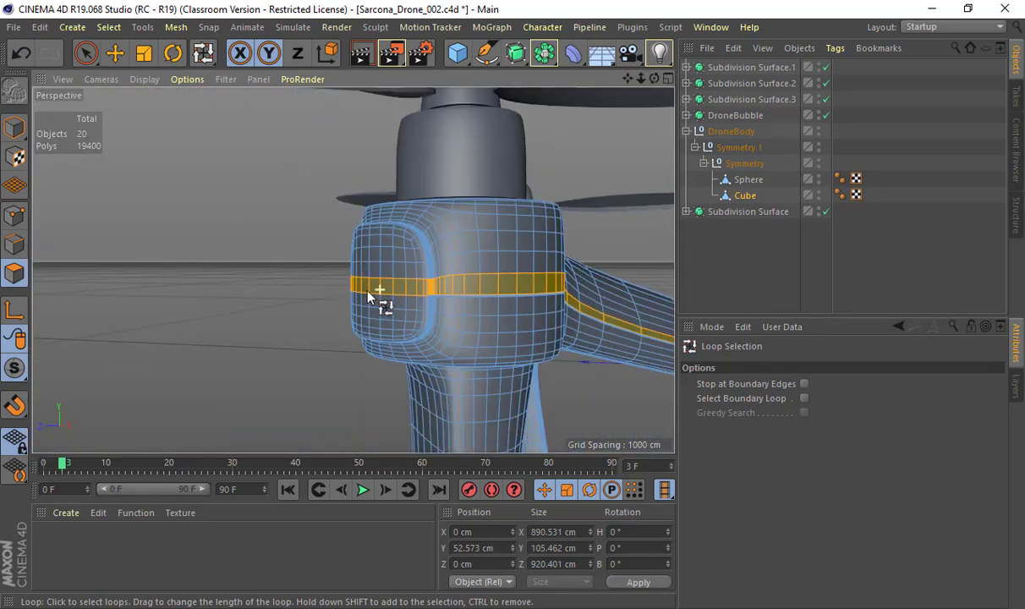
{"action": "left_click_drag", "start_coordinate": [370, 285], "coordinate": [341, 260], "text": "alt"}
{"action": "left_click", "coordinate": [332, 264]}
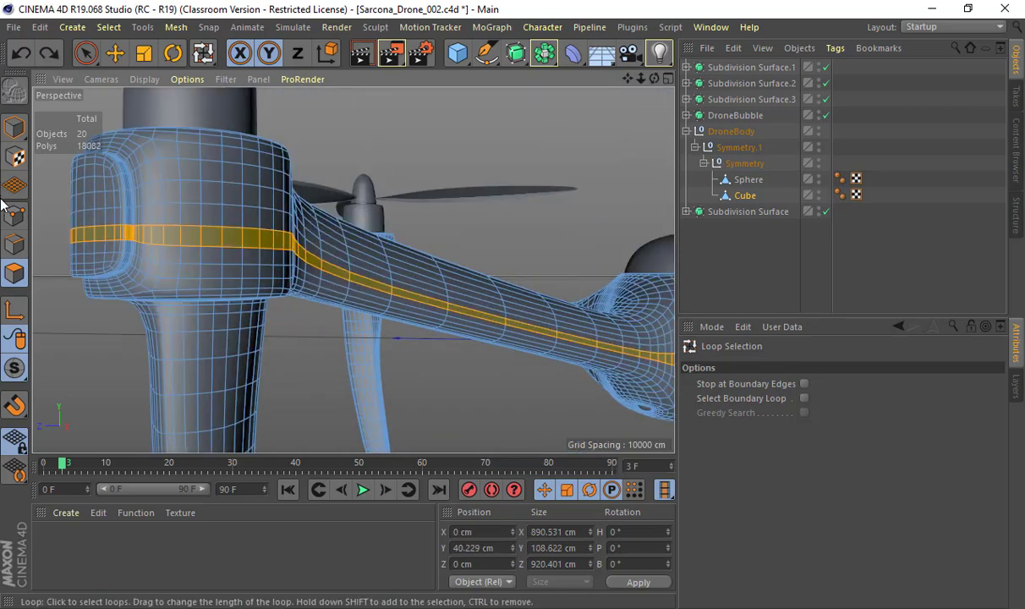
Return to edge mode, redo the end-panel edge deselections and the 0.476 cm bevel, and inspect the strip along the arm
{"action": "left_click", "coordinate": [16, 245]}
{"action": "left_click_drag", "start_coordinate": [253, 190], "coordinate": [114, 116], "text": "alt"}
{"action": "left_click", "coordinate": [55, 48]}
{"action": "right_click_drag", "start_coordinate": [270, 189], "coordinate": [196, 237], "text": "alt"}
{"action": "left_click_drag", "start_coordinate": [196, 237], "coordinate": [316, 258], "text": "alt"}
{"action": "right_click_drag", "start_coordinate": [315, 253], "coordinate": [473, 269], "text": "alt"}
{"action": "left_click_drag", "start_coordinate": [352, 268], "coordinate": [225, 326], "text": "alt"}
{"action": "right_click_drag", "start_coordinate": [258, 318], "coordinate": [351, 306], "text": "alt"}
{"action": "left_click_drag", "start_coordinate": [352, 270], "coordinate": [256, 330], "text": "alt"}
{"action": "right_click_drag", "start_coordinate": [279, 330], "coordinate": [323, 328], "text": "alt"}
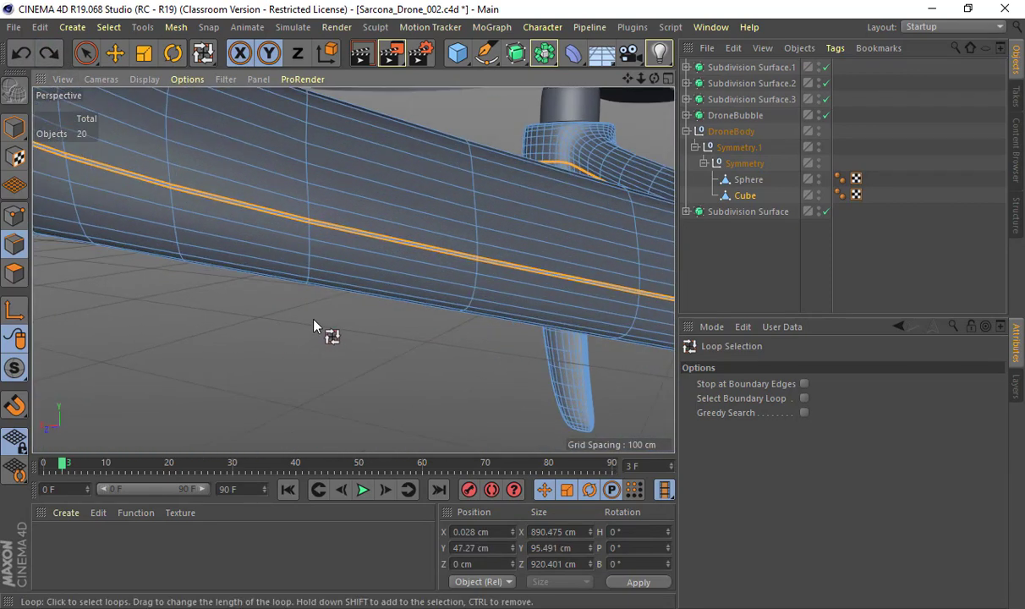
Undo the 0.476 cm bevel and bevel the lengthwise edges again with a Chamfer offset of about 0.919 cm and 0 subdivisions
{"action": "key", "text": "ctrl+z"}
{"action": "key", "text": "m"}
{"action": "key", "text": "s"}
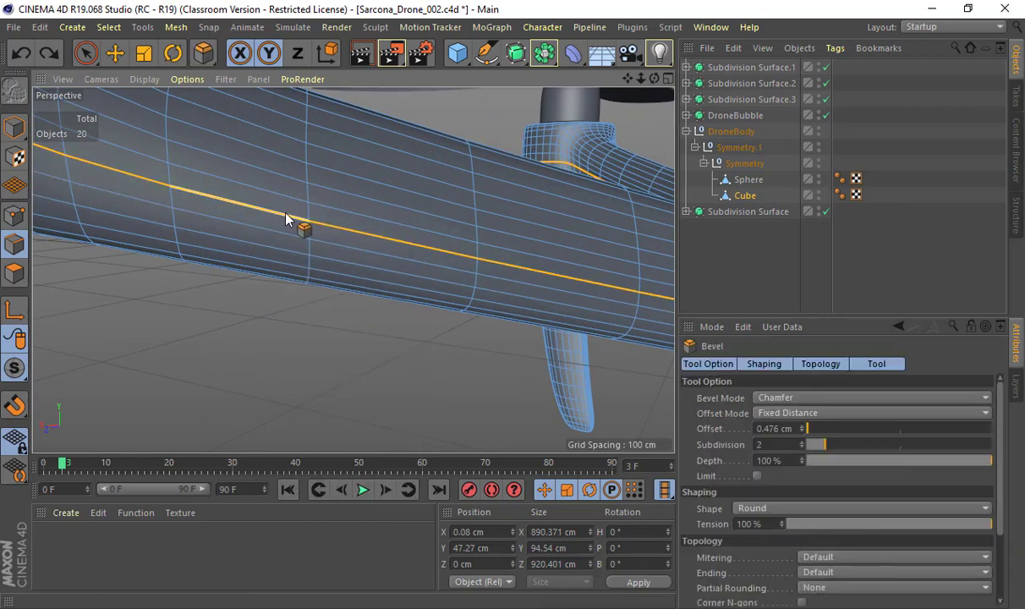
{"action": "left_click_drag", "start_coordinate": [288, 218], "coordinate": [292, 220]}
{"action": "left_click", "coordinate": [809, 446]}
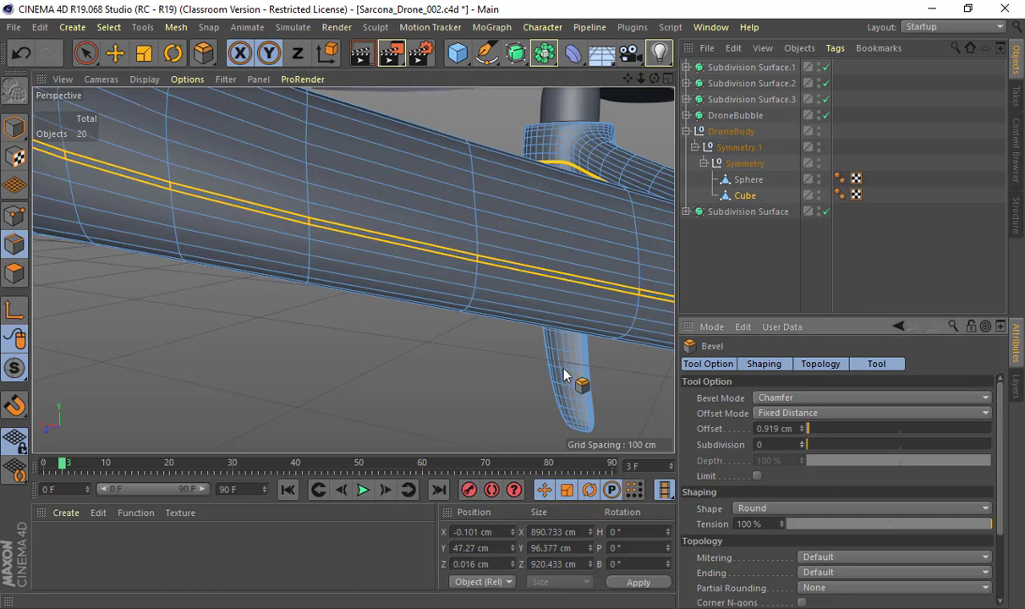
Examine the new bevelled strip along the arm and across the drone's body from several angles
{"action": "right_click_drag", "start_coordinate": [519, 337], "coordinate": [381, 335], "text": "alt"}
{"action": "middle_click_drag", "start_coordinate": [381, 336], "coordinate": [177, 247], "text": "alt"}
{"action": "left_click_drag", "start_coordinate": [177, 254], "coordinate": [213, 235], "text": "alt"}
{"action": "left_click_drag", "start_coordinate": [515, 230], "coordinate": [126, 114], "text": "alt"}
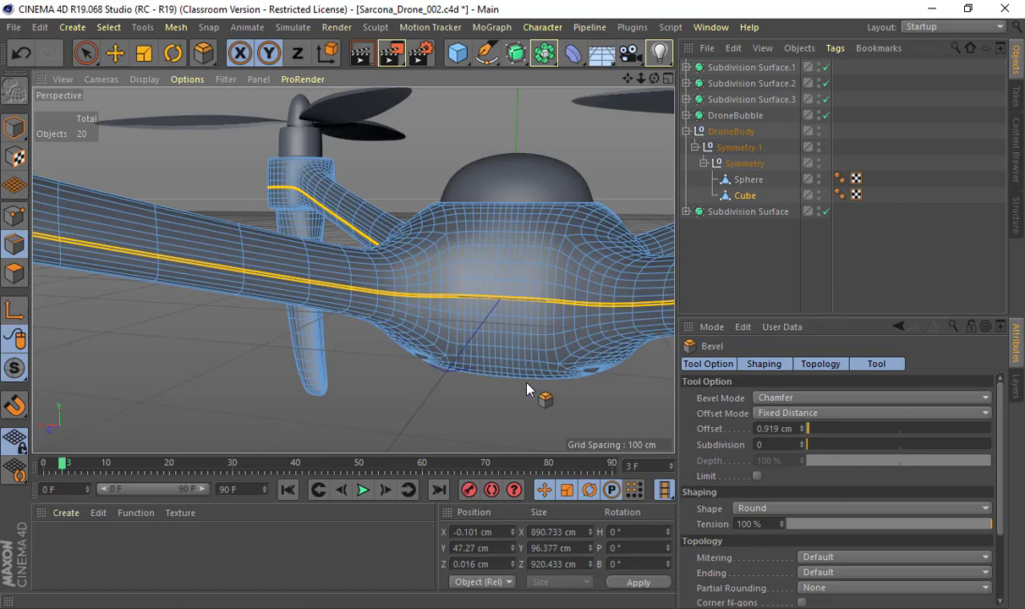
{"action": "left_click_drag", "start_coordinate": [454, 364], "coordinate": [326, 349], "text": "alt"}
{"action": "right_click_drag", "start_coordinate": [384, 359], "coordinate": [499, 363], "text": "alt"}
{"action": "left_click_drag", "start_coordinate": [418, 306], "coordinate": [456, 419], "text": "alt"}
{"action": "right_click_drag", "start_coordinate": [439, 392], "coordinate": [461, 392], "text": "alt"}
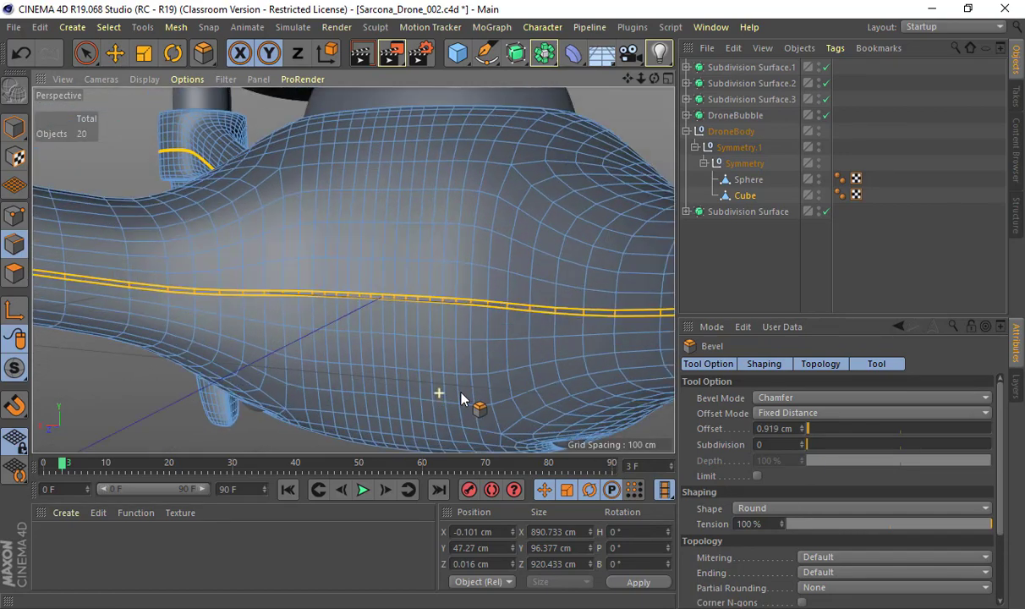
{"action": "left_click_drag", "start_coordinate": [461, 397], "coordinate": [217, 120], "text": "alt"}
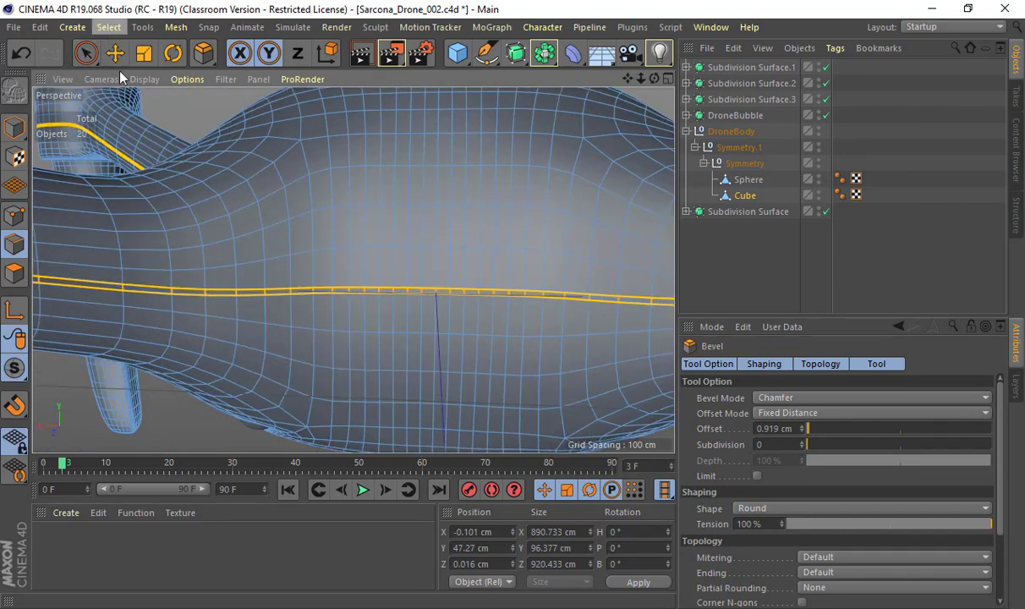
Try to loop-select the bevelled strip's polygons across the drone's body in polygon mode
{"action": "left_click", "coordinate": [129, 134]}
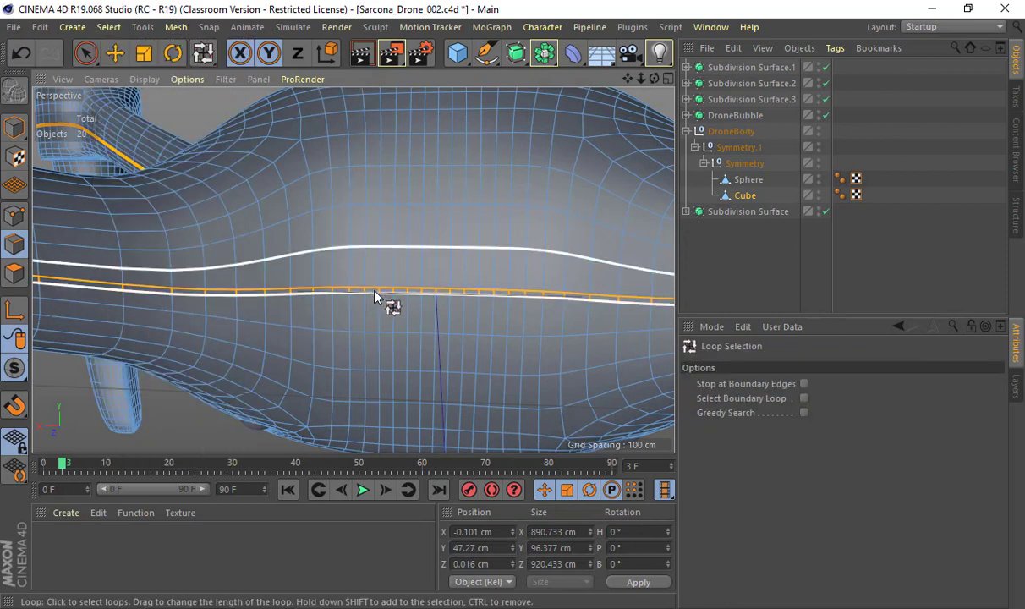
{"action": "right_click_drag", "start_coordinate": [375, 292], "coordinate": [389, 294], "text": "alt"}
{"action": "left_click", "coordinate": [14, 272]}
{"action": "right_click_drag", "start_coordinate": [285, 306], "coordinate": [353, 302], "text": "alt"}
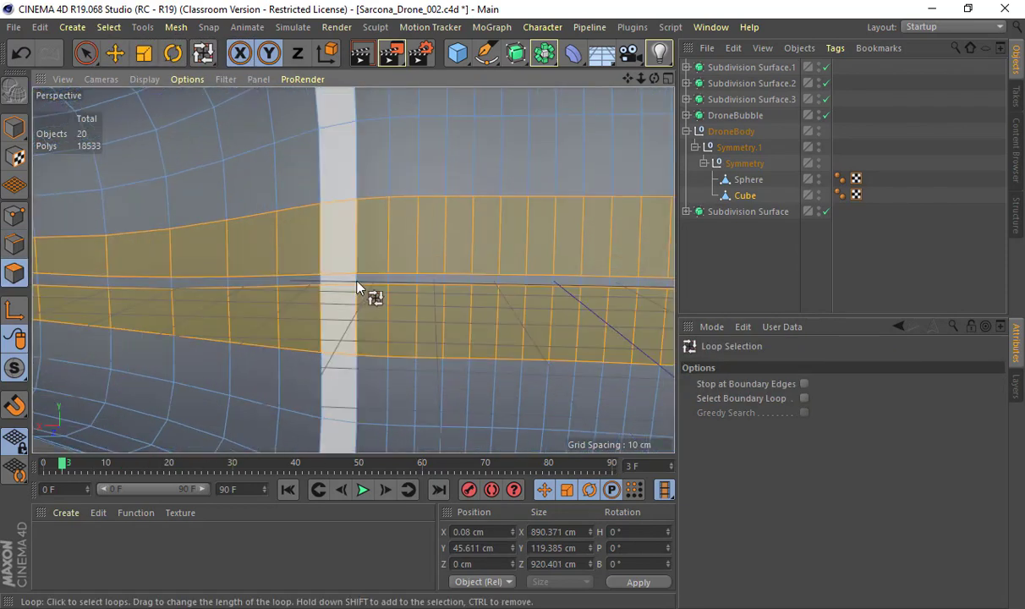
{"action": "left_click", "coordinate": [358, 283]}
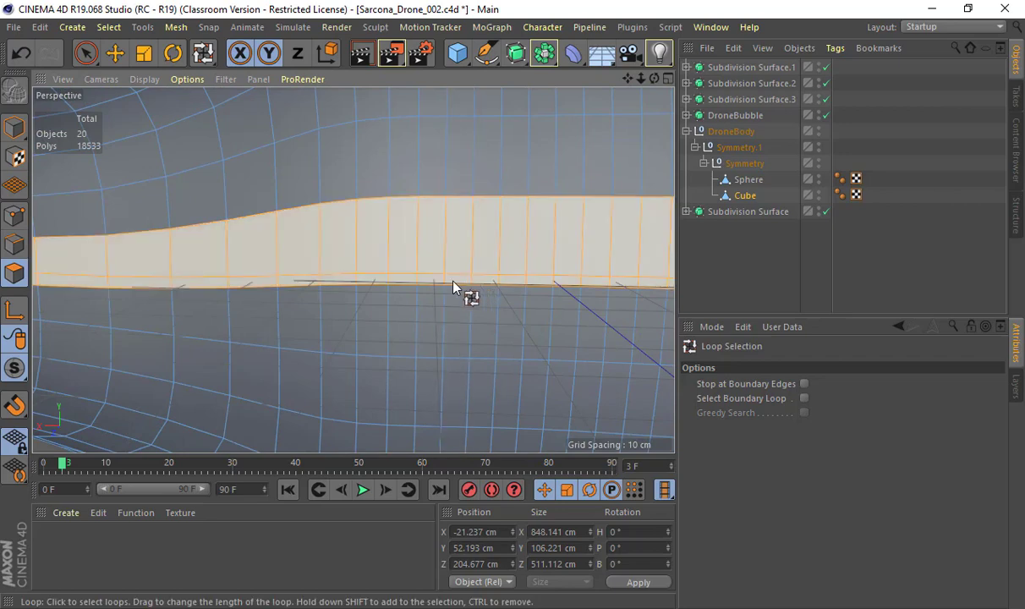
Return to edge mode, loop-select an edge line along the strip and inspect it around the body
{"action": "left_click", "coordinate": [14, 243]}
{"action": "left_click", "coordinate": [338, 281]}
{"action": "key", "text": "e"}
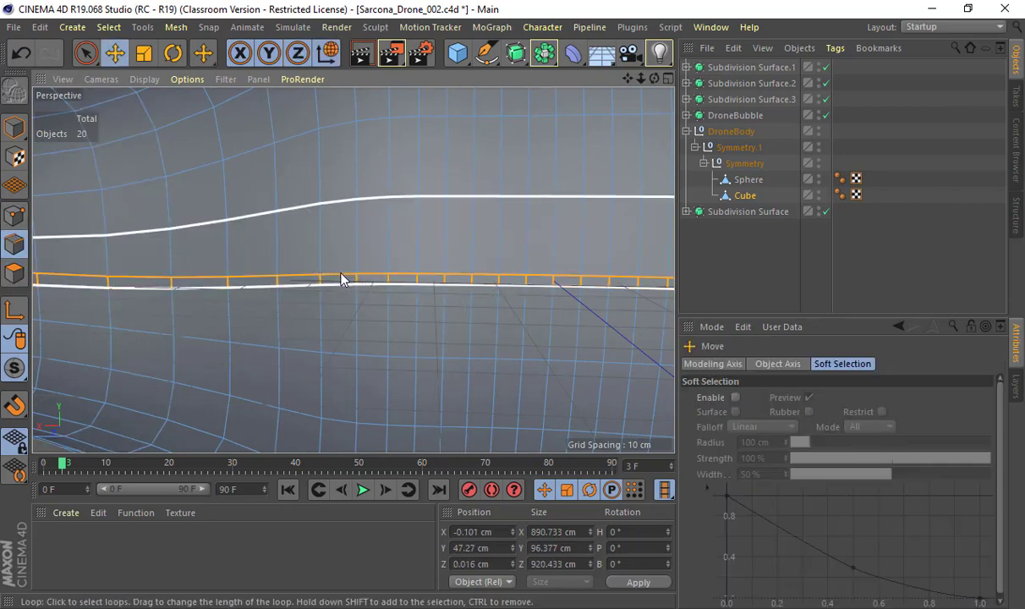
{"action": "scroll", "coordinate": [480, 273], "scroll_direction": "down", "scroll_amount": 3}
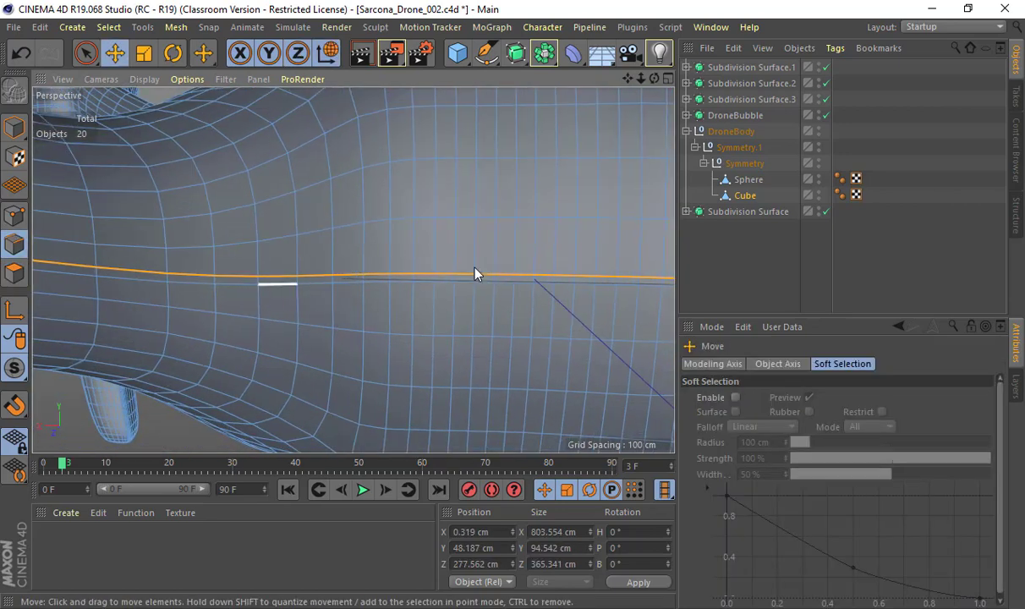
{"action": "left_click_drag", "start_coordinate": [353, 272], "coordinate": [430, 284], "text": "alt"}
{"action": "mouse_move", "coordinate": [430, 283]}
{"action": "right_mouse_down", "text": "alt"}
{"action": "mouse_move", "coordinate": [201, 269]}
{"action": "mouse_move", "coordinate": [236, 265]}
{"action": "mouse_move", "coordinate": [327, 289]}
{"action": "right_mouse_up", "text": "alt"}
{"action": "right_click_drag", "start_coordinate": [428, 306], "coordinate": [290, 304], "text": "alt"}
{"action": "left_click_drag", "start_coordinate": [380, 316], "coordinate": [459, 241], "text": "alt"}
{"action": "right_click_drag", "start_coordinate": [377, 267], "coordinate": [414, 251], "text": "alt"}
Try moving the selected edge line and undo the moves
{"action": "left_click_drag", "start_coordinate": [499, 224], "coordinate": [501, 207]}
{"action": "key", "text": "ctrl+z"}
{"action": "left_click_drag", "start_coordinate": [544, 327], "coordinate": [364, 198]}
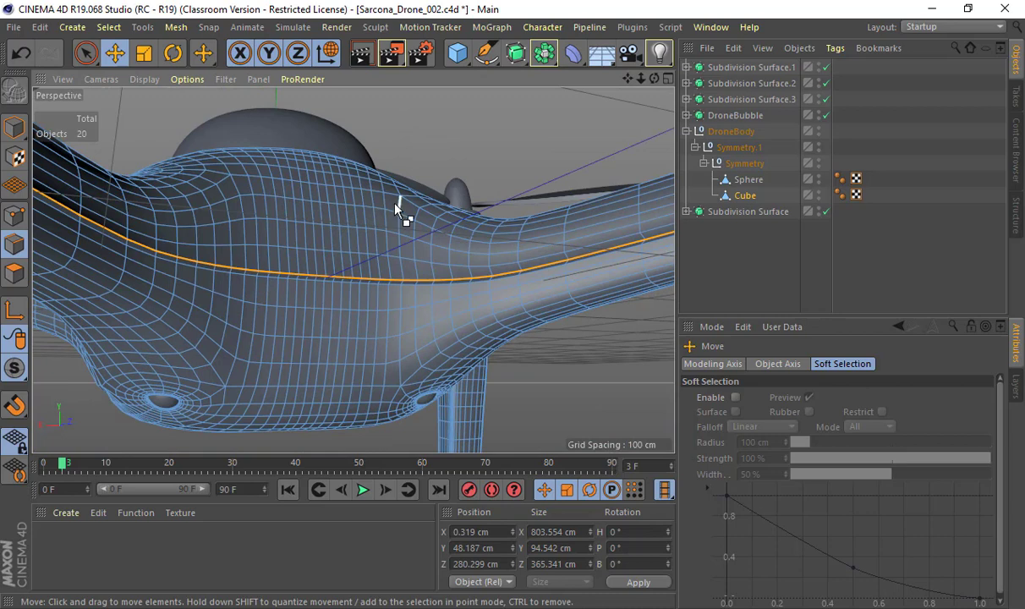
{"action": "key", "text": "ctrl+z"}
{"action": "left_click_drag", "start_coordinate": [254, 245], "coordinate": [273, 235], "text": "alt"}
{"action": "right_click_drag", "start_coordinate": [243, 222], "coordinate": [473, 215], "text": "alt"}
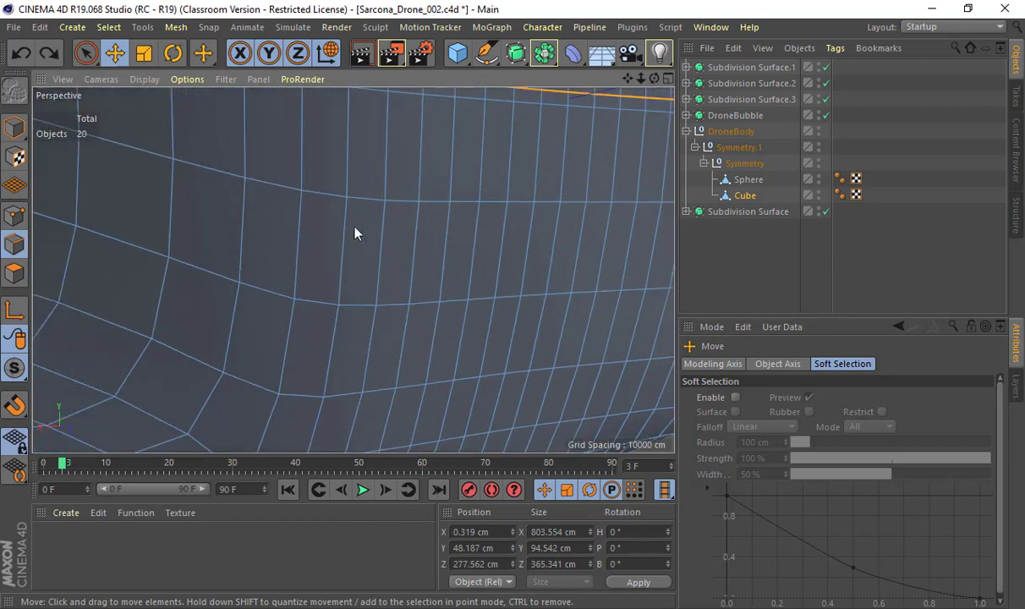
{"action": "left_click_drag", "start_coordinate": [353, 269], "coordinate": [495, 276], "text": "alt"}
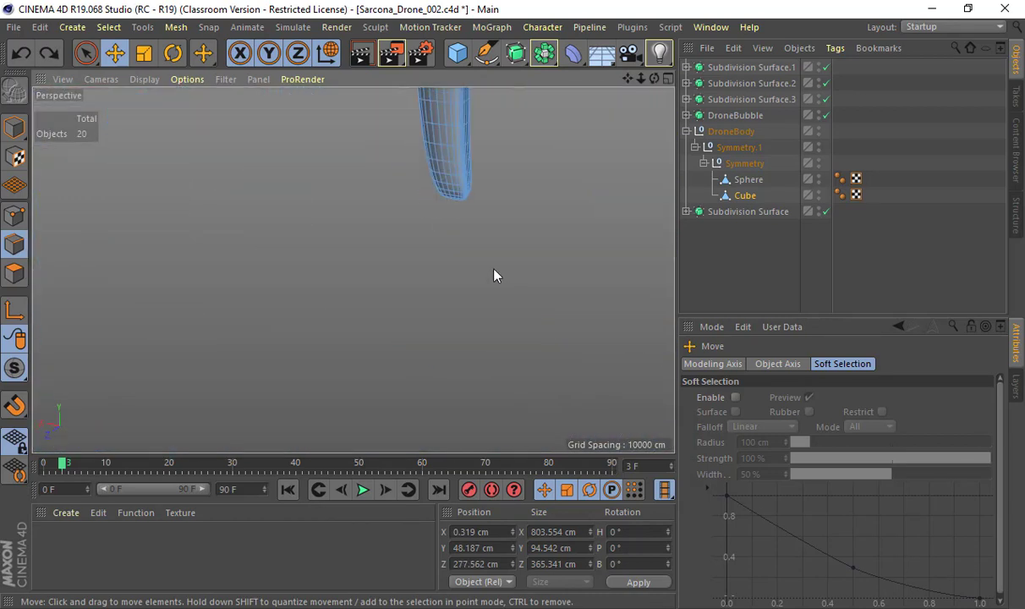
{"action": "key", "text": "h"}
{"action": "right_click_drag", "start_coordinate": [280, 257], "coordinate": [507, 280], "text": "alt"}
{"action": "left_click_drag", "start_coordinate": [393, 343], "coordinate": [296, 160], "text": "alt"}
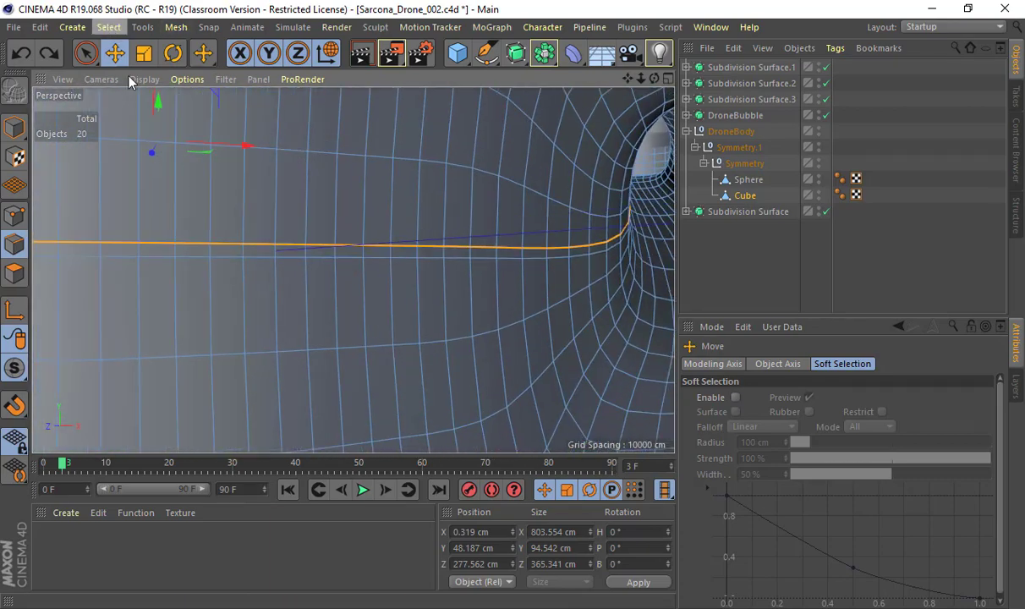
Loop-select the narrow bevelled strip of polygons along one side of the body in polygon mode
{"action": "left_click", "coordinate": [108, 27]}
{"action": "left_click", "coordinate": [135, 136]}
{"action": "left_click", "coordinate": [269, 254]}
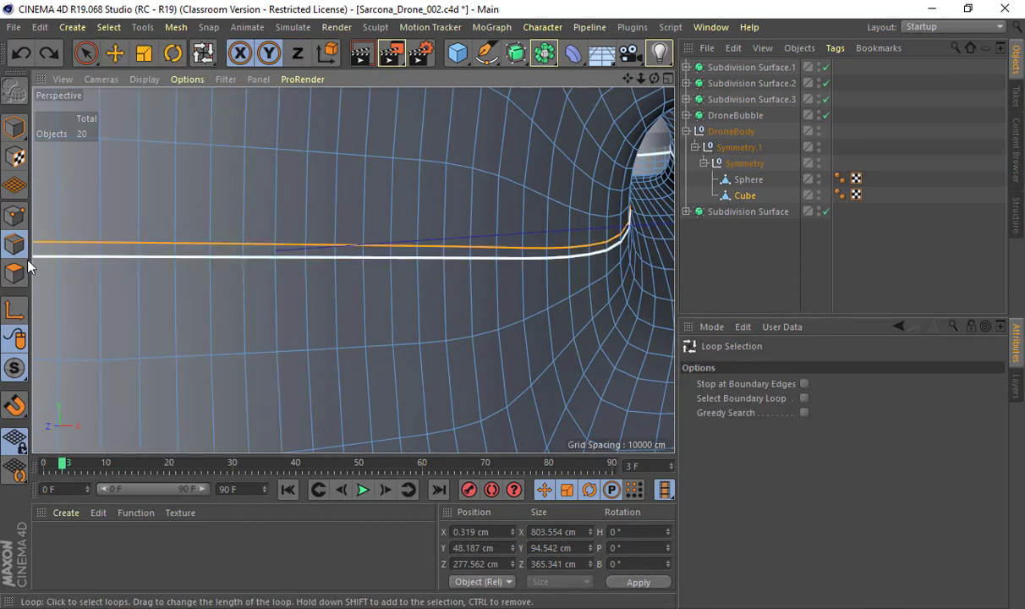
{"action": "left_click", "coordinate": [15, 270]}
{"action": "right_click_drag", "start_coordinate": [260, 260], "coordinate": [312, 254], "text": "alt"}
{"action": "left_click", "coordinate": [233, 244]}
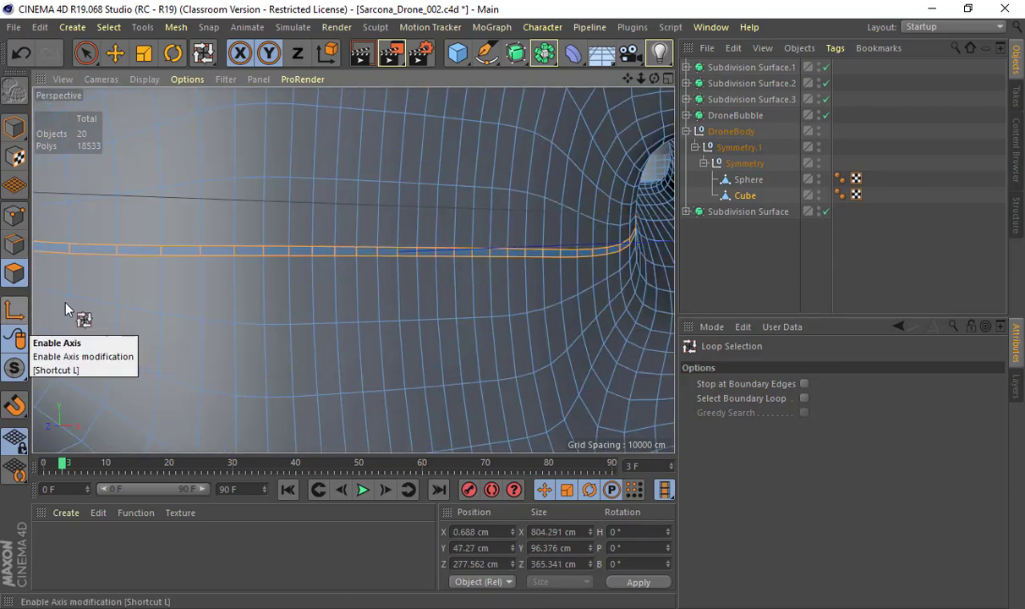
Add the narrow strip's polygon loop on the body side with the rectangular panel groove to the selection
{"action": "scroll", "coordinate": [286, 234], "scroll_direction": "down", "scroll_amount": 5}
{"action": "left_click_drag", "start_coordinate": [299, 228], "coordinate": [246, 303], "text": "alt"}
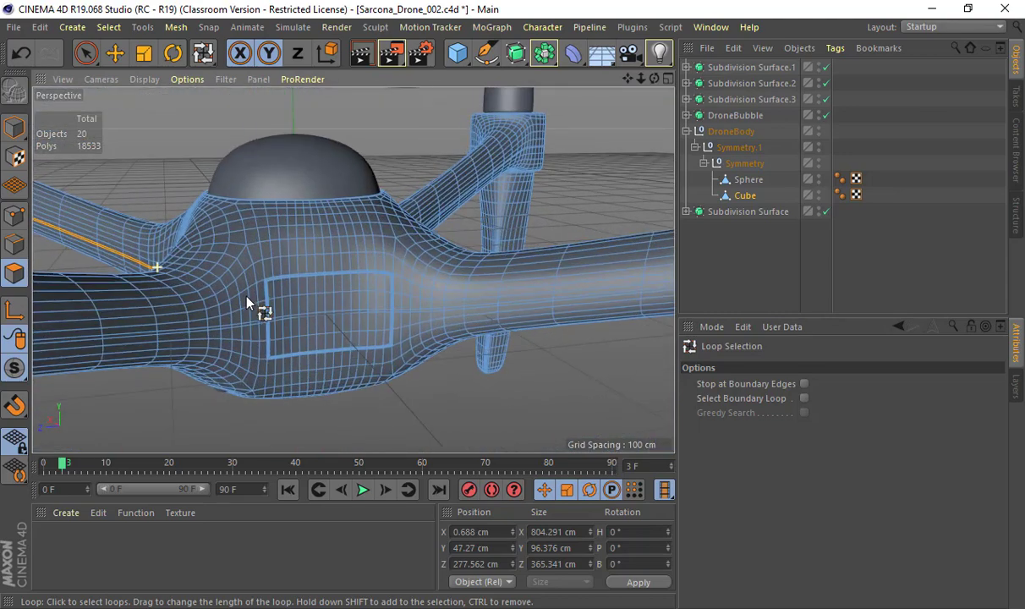
{"action": "scroll", "coordinate": [315, 355], "scroll_direction": "up", "scroll_amount": 10}
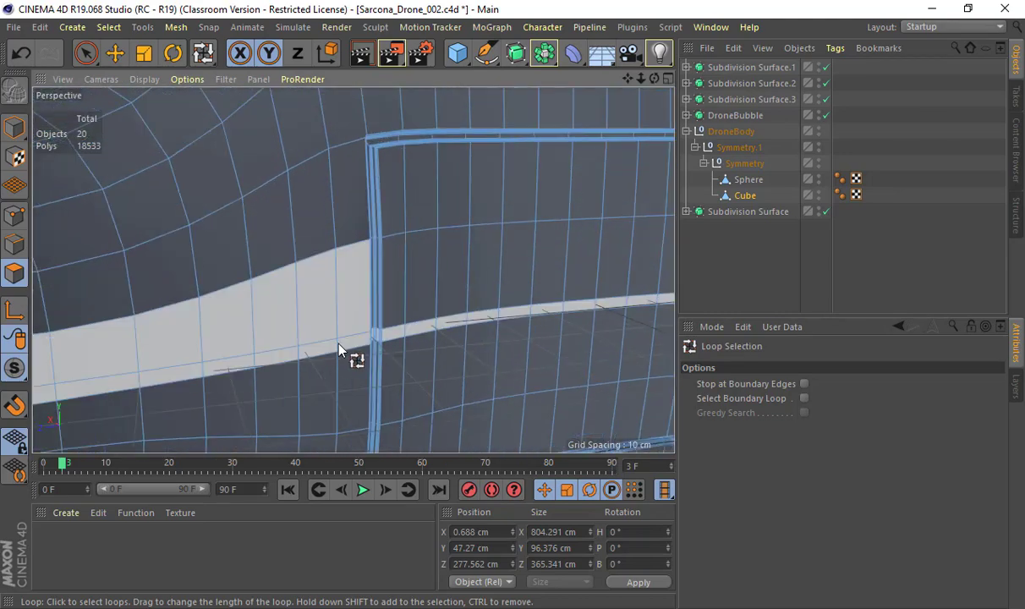
{"action": "left_click", "coordinate": [342, 349]}
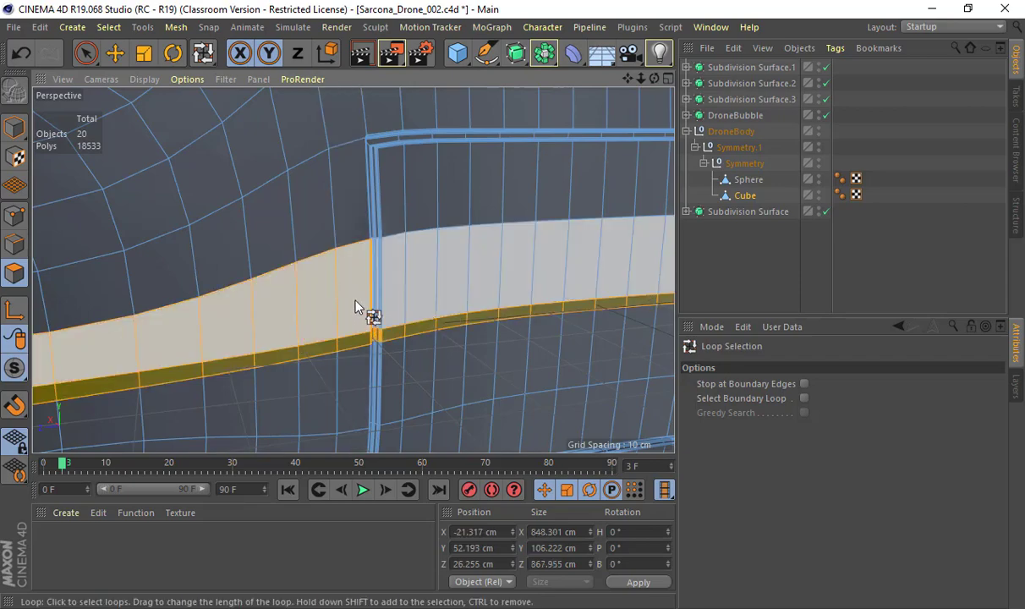
{"action": "scroll", "coordinate": [528, 309], "scroll_direction": "down", "scroll_amount": 10}
{"action": "left_click_drag", "start_coordinate": [446, 308], "coordinate": [243, 298], "text": "alt"}
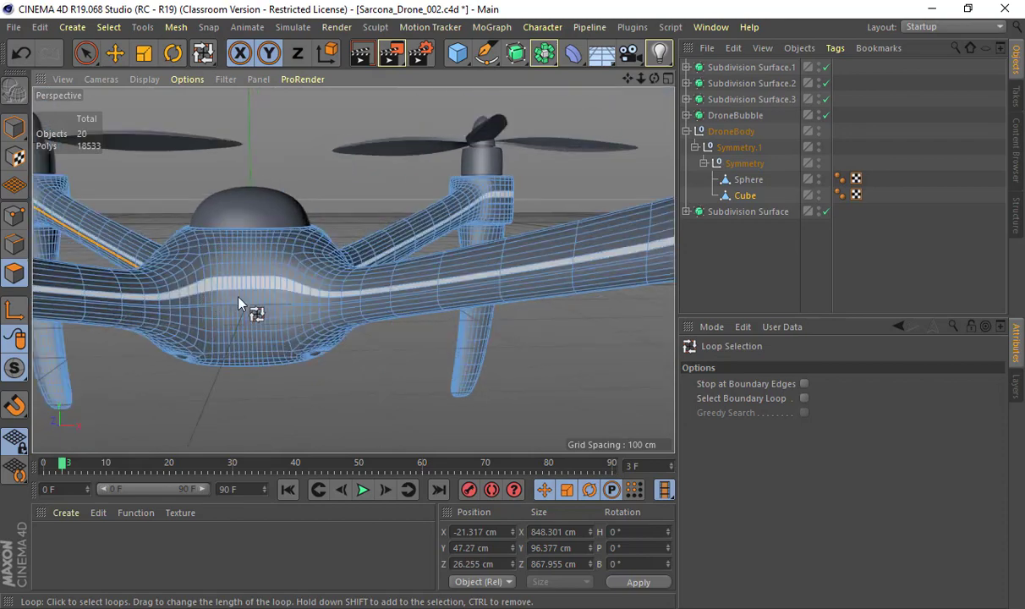
Add the narrow strip's polygon loops on the remaining sides of the body and arms to the selection
{"action": "scroll", "coordinate": [311, 328], "scroll_direction": "up", "scroll_amount": 5}
{"action": "scroll", "coordinate": [334, 331], "scroll_direction": "up", "scroll_amount": 6}
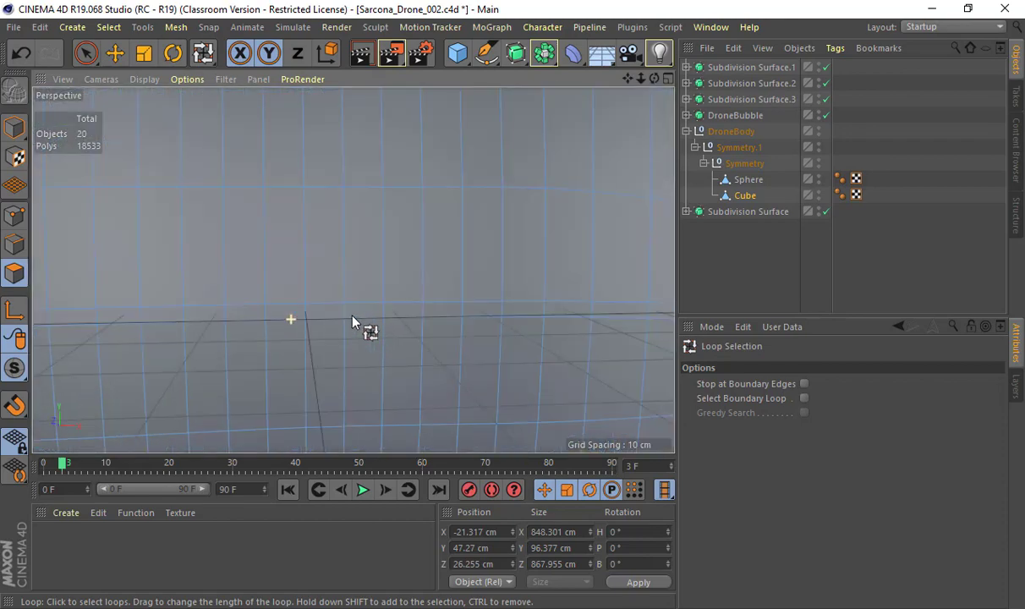
{"action": "scroll", "coordinate": [377, 320], "scroll_direction": "down", "scroll_amount": 12}
{"action": "left_click_drag", "start_coordinate": [217, 308], "coordinate": [288, 304], "text": "alt"}
{"action": "scroll", "coordinate": [254, 301], "scroll_direction": "up", "scroll_amount": 5}
{"action": "scroll", "coordinate": [338, 315], "scroll_direction": "up", "scroll_amount": 6}
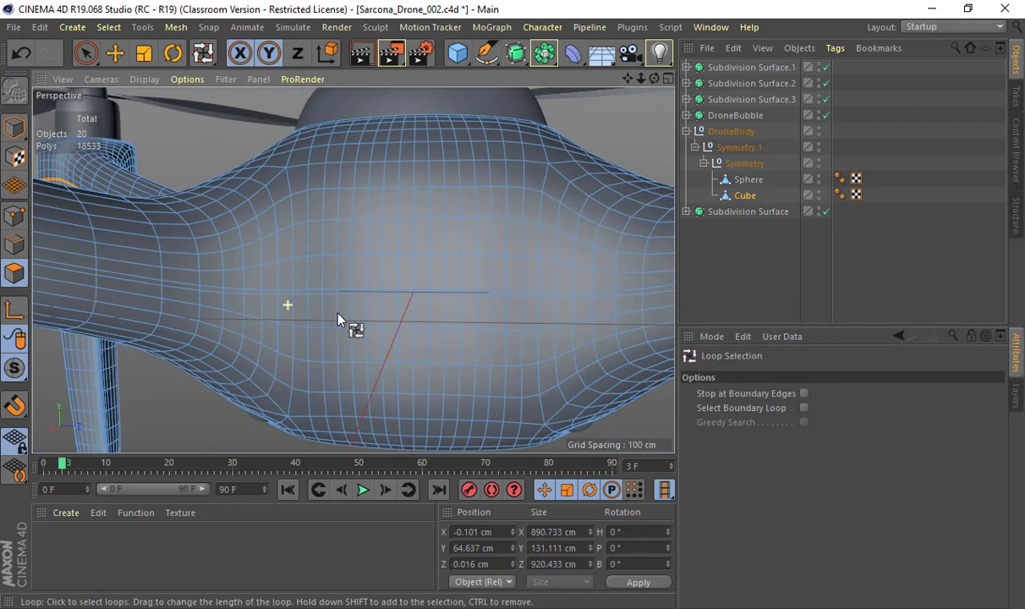
{"action": "scroll", "coordinate": [359, 287], "scroll_direction": "down", "scroll_amount": 8}
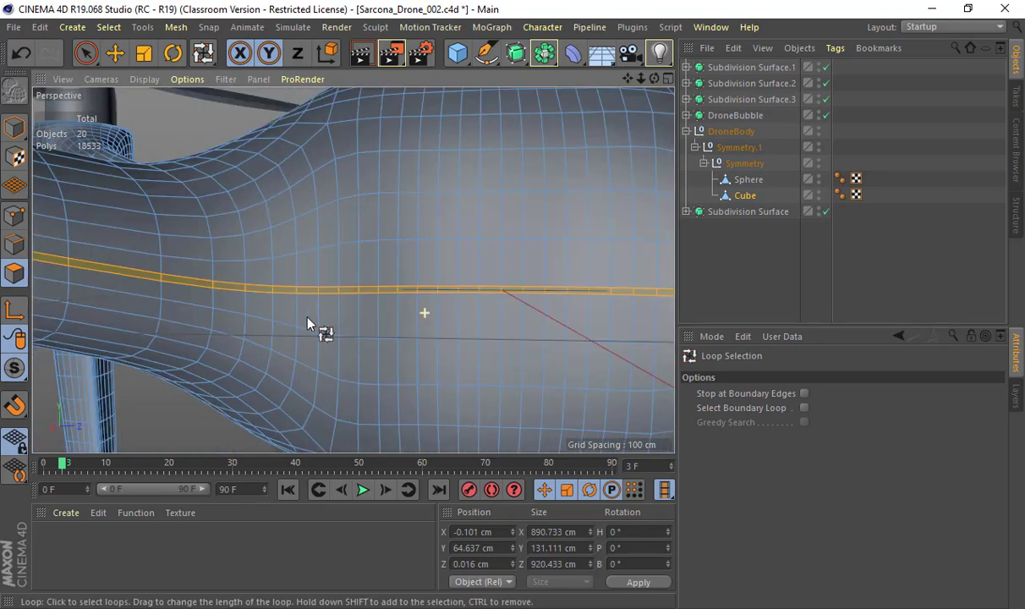
Deselect the polygon loop around the motor housing's end panel with Live Selection, keeping the seam strips beside it
{"action": "left_click_drag", "start_coordinate": [342, 323], "coordinate": [357, 228], "text": "alt"}
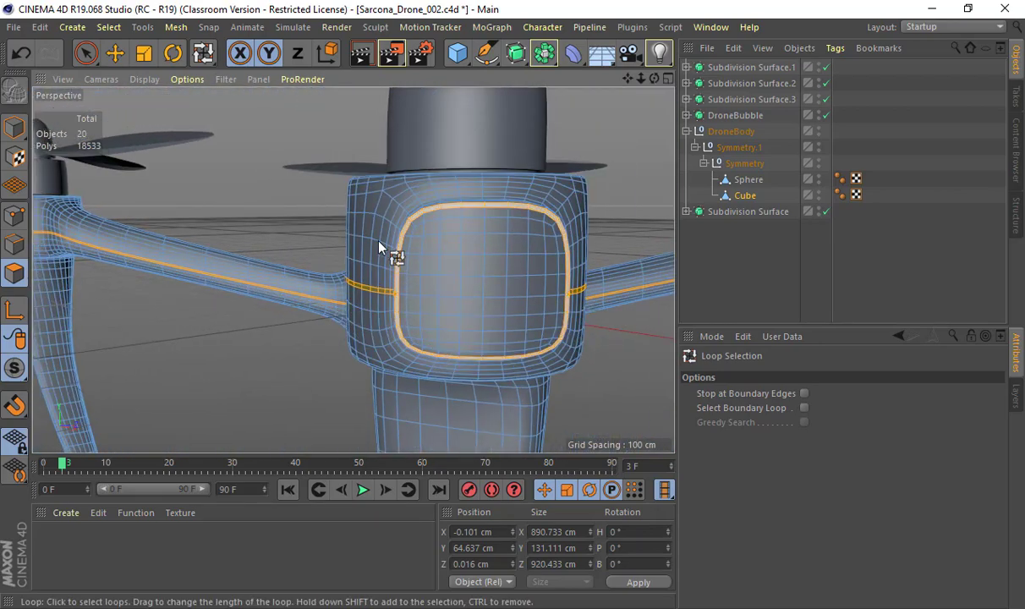
{"action": "left_click", "coordinate": [85, 53]}
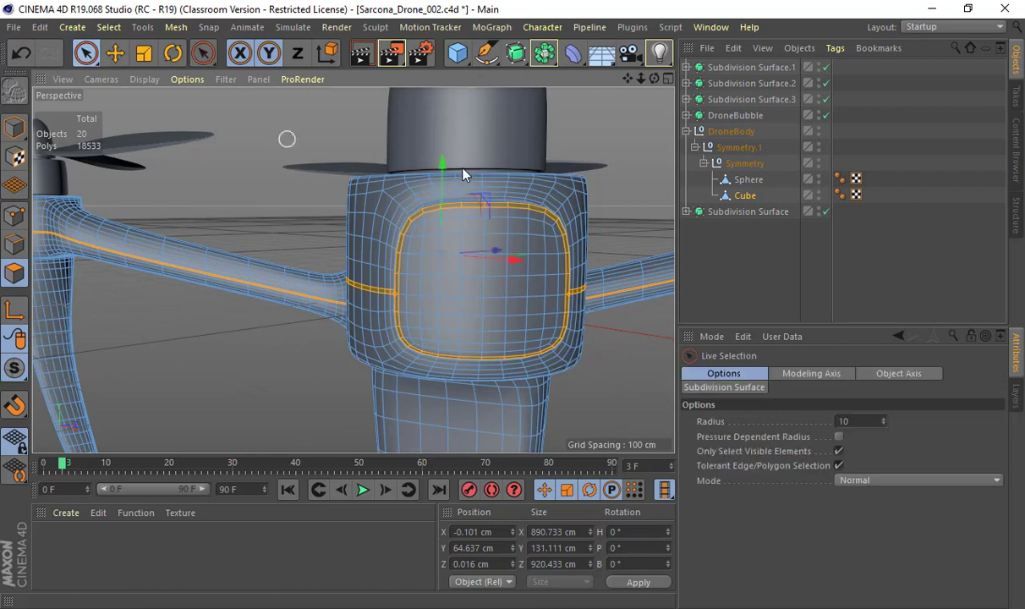
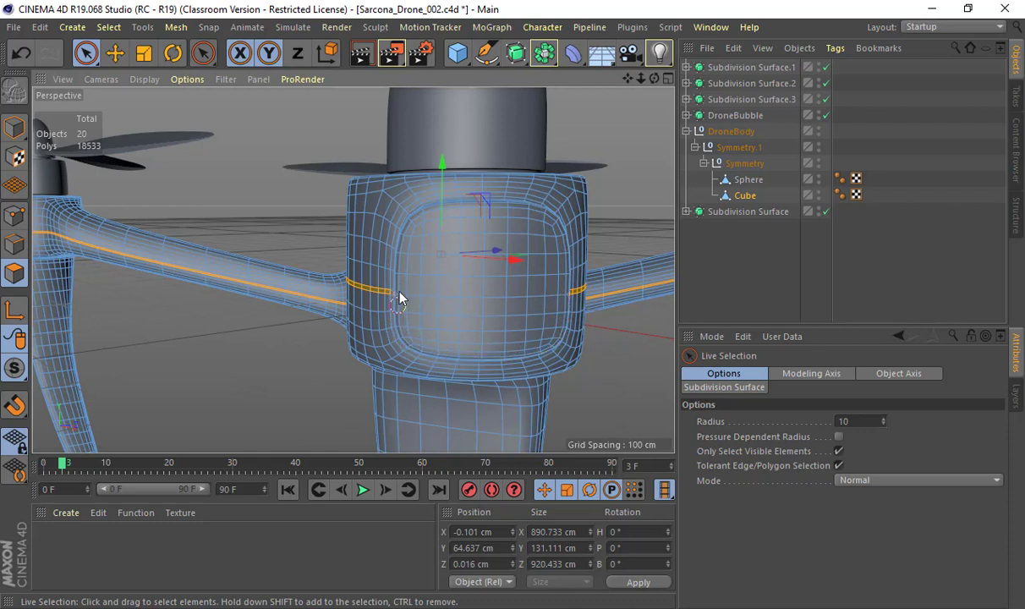
{"action": "left_click_drag", "start_coordinate": [510, 312], "coordinate": [377, 291], "text": "alt"}
{"action": "scroll", "coordinate": [384, 286], "scroll_direction": "up", "scroll_amount": 5}
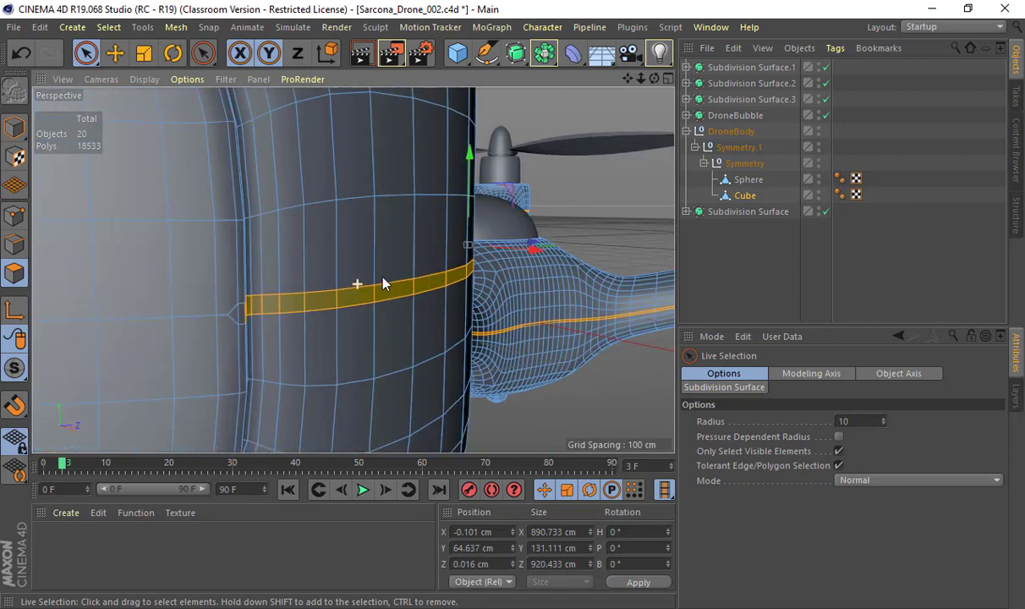
{"action": "scroll", "coordinate": [448, 283], "scroll_direction": "down", "scroll_amount": 2}
{"action": "scroll", "coordinate": [467, 289], "scroll_direction": "up", "scroll_amount": 4}
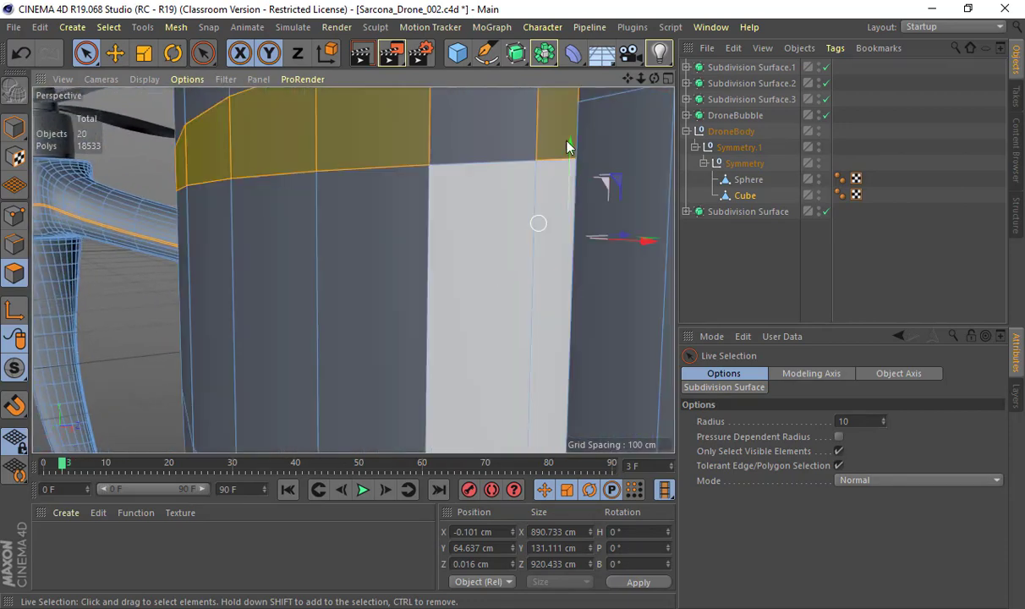
Remove the end-panel loops and the stray polygons at the seam's end from the selection on the other motor housings
{"action": "scroll", "coordinate": [583, 186], "scroll_direction": "down", "scroll_amount": 3}
{"action": "left_click_drag", "start_coordinate": [594, 207], "coordinate": [460, 224], "text": "alt"}
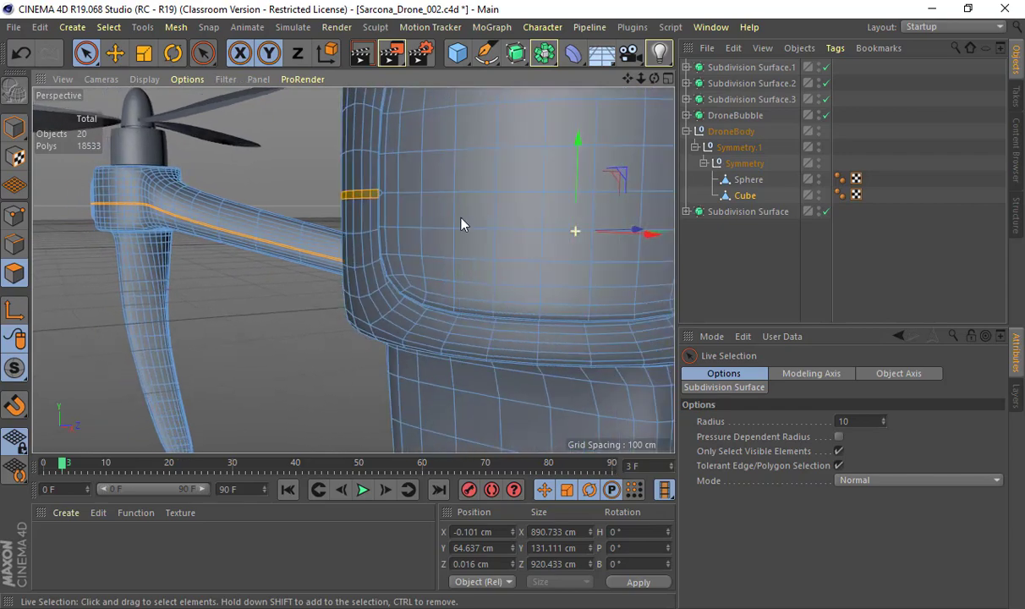
{"action": "left_click_drag", "start_coordinate": [385, 207], "coordinate": [357, 172], "text": "alt"}
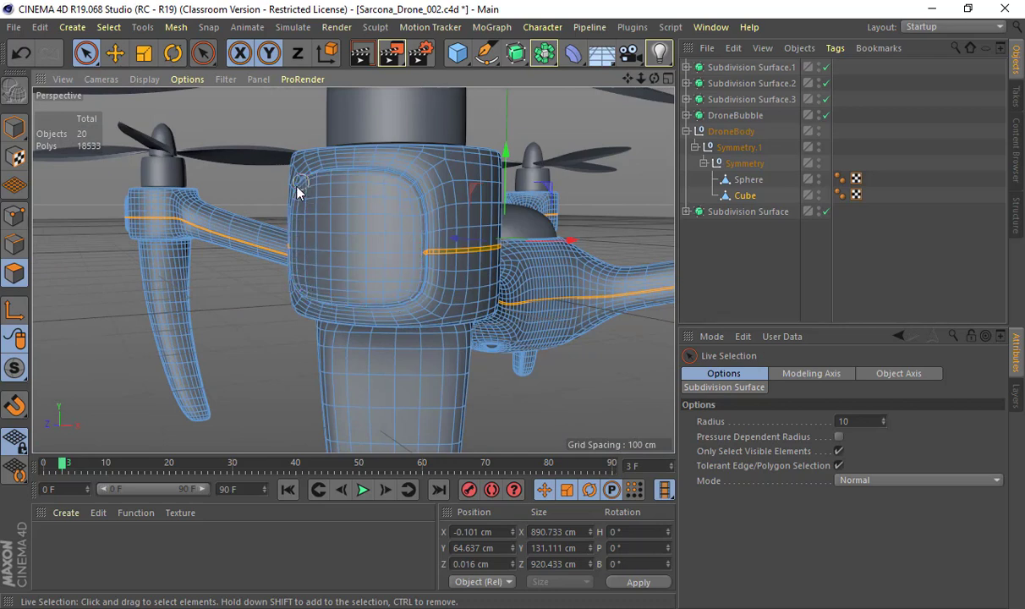
{"action": "left_click_drag", "start_coordinate": [404, 248], "coordinate": [448, 258], "text": "alt"}
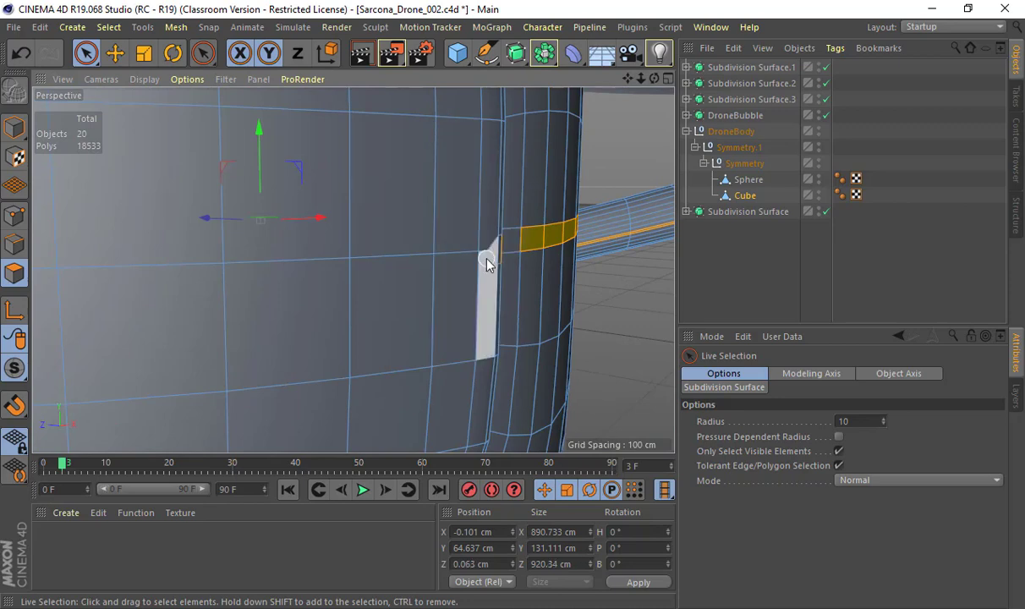
{"action": "left_click_drag", "start_coordinate": [486, 263], "coordinate": [354, 270], "text": "alt"}
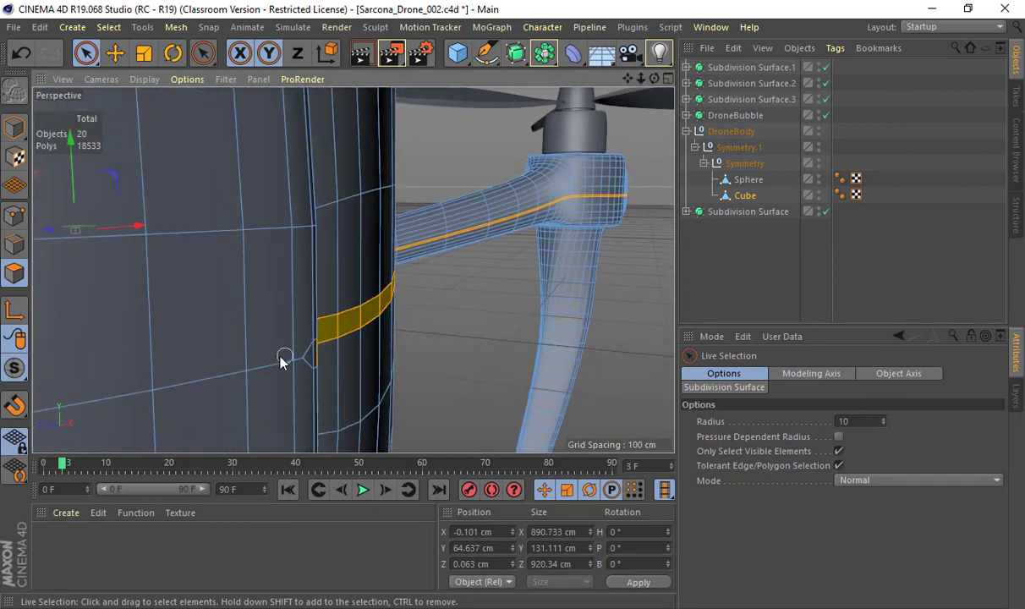
{"action": "left_click", "coordinate": [313, 355], "text": "ctrl"}
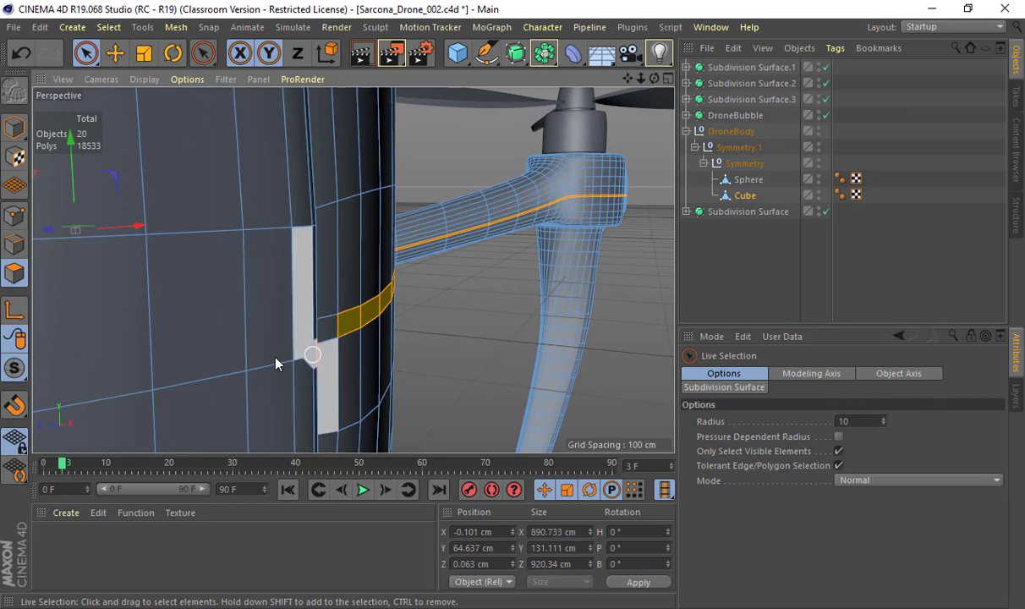
Turn off Only Select Visible Elements for Live Selection and check the seam selection along the housings, arms and body
{"action": "left_click_drag", "start_coordinate": [228, 361], "coordinate": [225, 368], "text": "alt"}
{"action": "right_click_drag", "start_coordinate": [226, 367], "coordinate": [320, 373], "text": "alt"}
{"action": "left_click", "coordinate": [838, 451]}
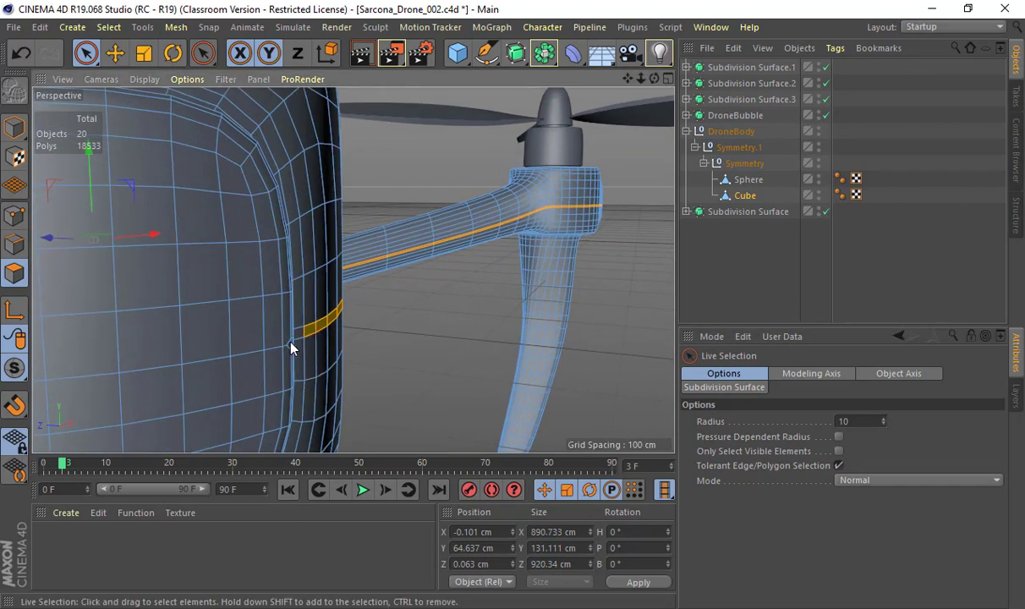
{"action": "right_click_drag", "start_coordinate": [301, 337], "coordinate": [230, 347], "text": "alt"}
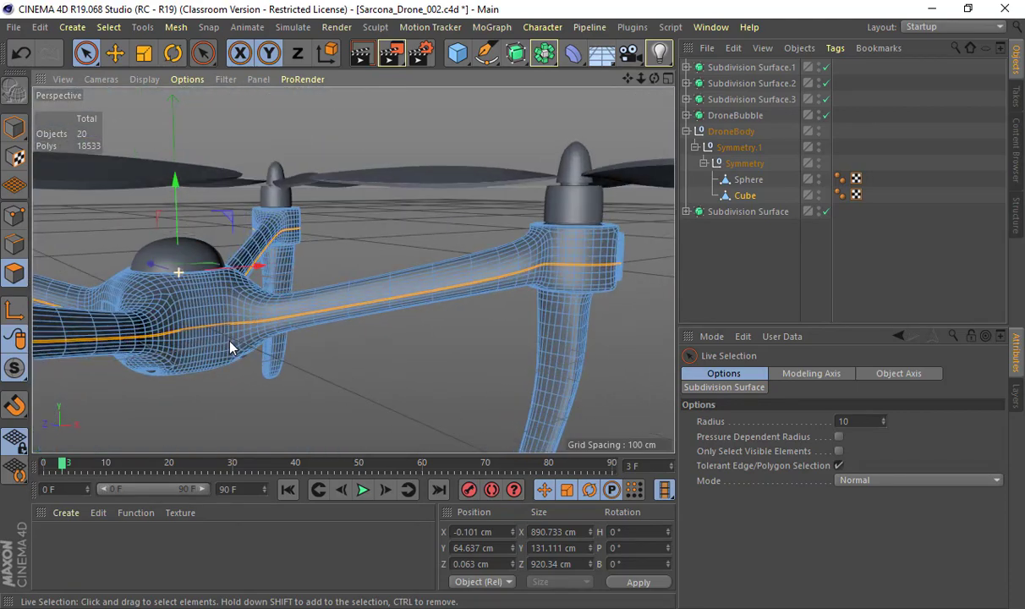
{"action": "mouse_move", "coordinate": [230, 347]}
{"action": "left_mouse_down", "text": "alt"}
{"action": "mouse_move", "coordinate": [367, 313]}
{"action": "mouse_move", "coordinate": [354, 302]}
{"action": "mouse_move", "coordinate": [73, 324]}
{"action": "mouse_move", "coordinate": [271, 342]}
{"action": "mouse_move", "coordinate": [189, 352]}
{"action": "mouse_move", "coordinate": [216, 344]}
{"action": "left_mouse_up", "text": "alt"}
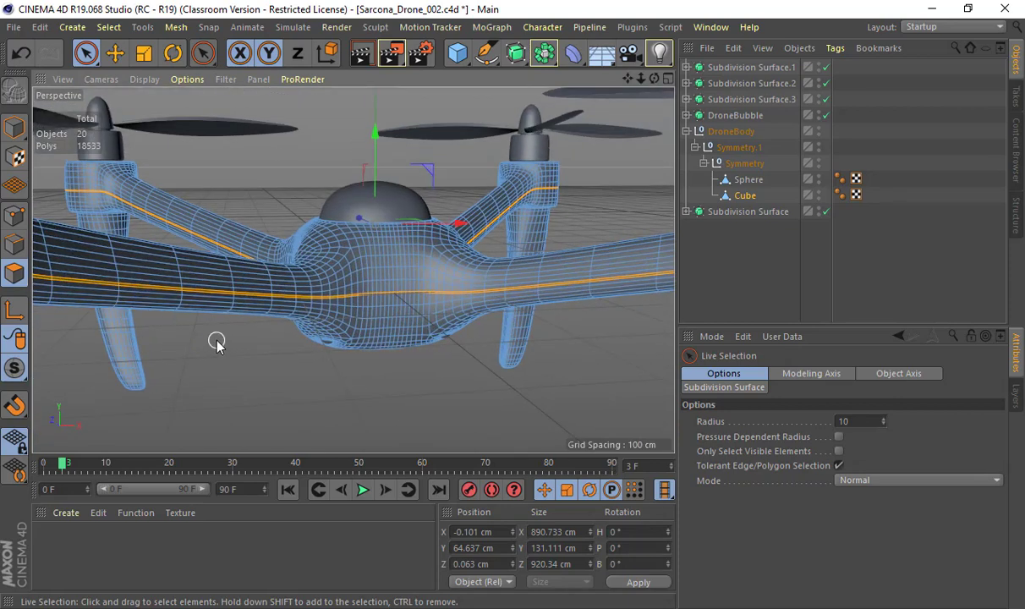
Extrude the selected seam polygons inward with an offset of -1.2 cm
{"action": "key", "text": "d"}
{"action": "left_click_drag", "start_coordinate": [176, 275], "coordinate": [260, 333], "text": "alt"}
{"action": "scroll", "coordinate": [280, 341], "scroll_direction": "up", "scroll_amount": 3}
{"action": "scroll", "coordinate": [355, 356], "scroll_direction": "down", "scroll_amount": 5}
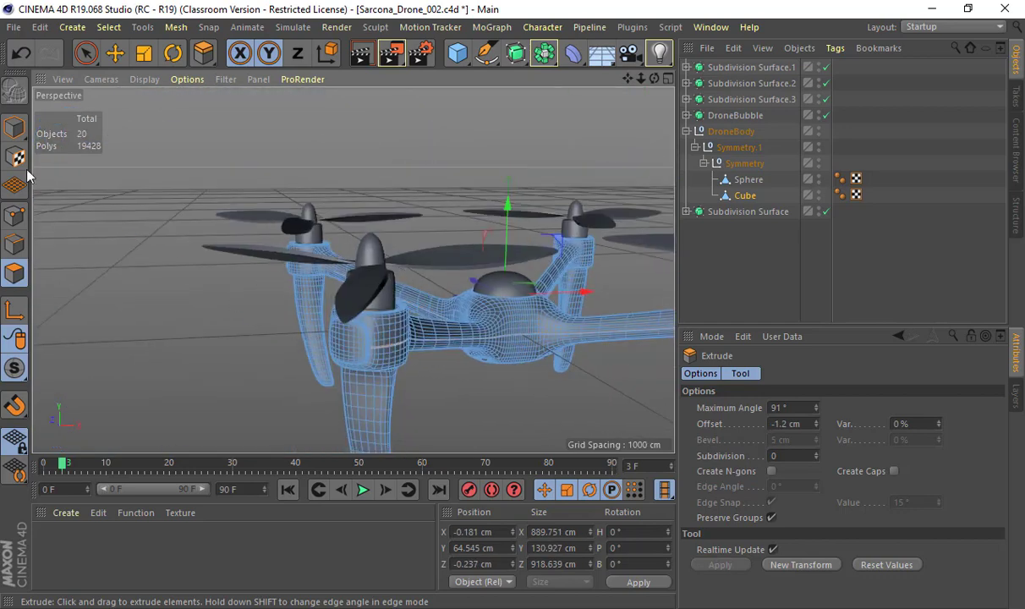
Return to model mode, deselect everything and examine the extruded seam on the drone's arms, housings and body
{"action": "left_click", "coordinate": [13, 129]}
{"action": "key", "text": "e"}
{"action": "left_click", "coordinate": [199, 192]}
{"action": "middle_click_drag", "start_coordinate": [301, 263], "coordinate": [202, 303], "text": "alt"}
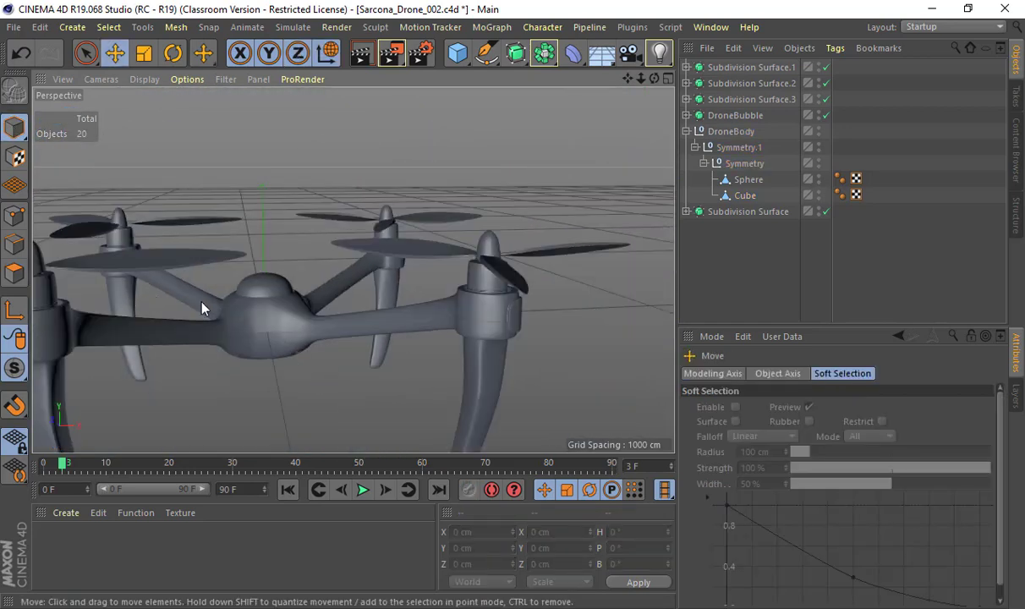
{"action": "right_click_drag", "start_coordinate": [202, 303], "coordinate": [250, 299], "text": "alt"}
{"action": "mouse_move", "coordinate": [250, 299]}
{"action": "left_mouse_down", "text": "alt"}
{"action": "mouse_move", "coordinate": [227, 217]}
{"action": "mouse_move", "coordinate": [235, 212]}
{"action": "mouse_move", "coordinate": [267, 294]}
{"action": "left_mouse_up", "text": "alt"}
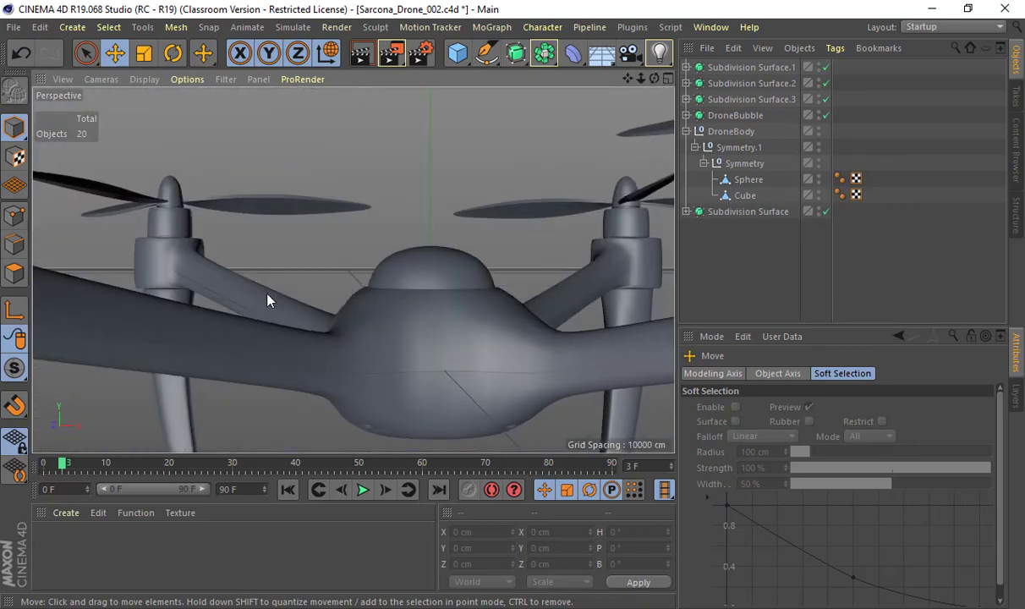
{"action": "middle_click_drag", "start_coordinate": [267, 294], "coordinate": [234, 296], "text": "alt"}
{"action": "right_click_drag", "start_coordinate": [302, 296], "coordinate": [221, 296], "text": "alt"}
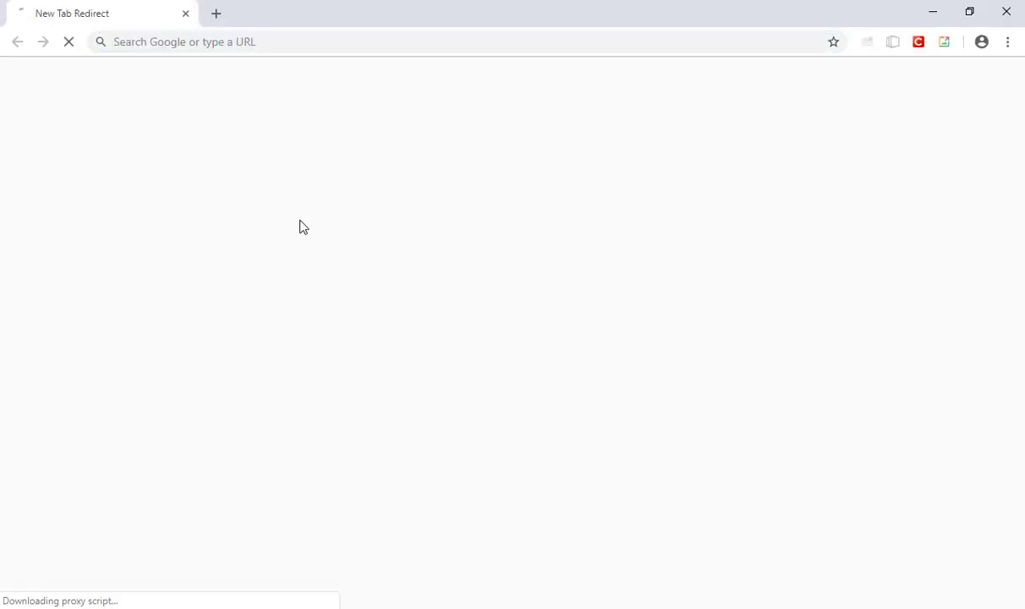
Search Google Images for "drone model" and preview the DJI Phantom 4 and Phantom 2 results
{"action": "type", "text": "drone model"}
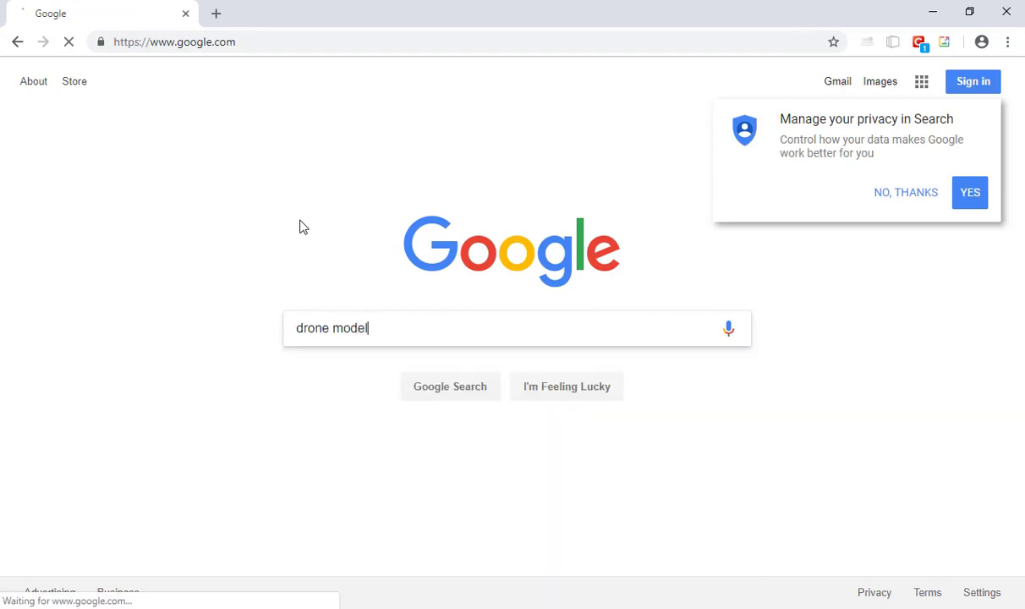
{"action": "key", "text": "Return"}
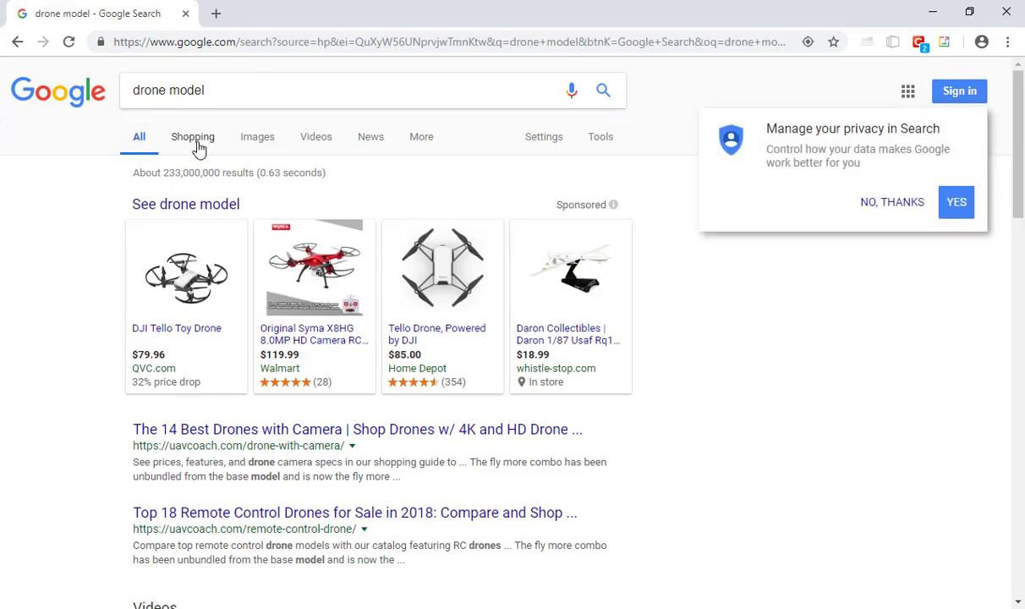
{"action": "left_click", "coordinate": [251, 121]}
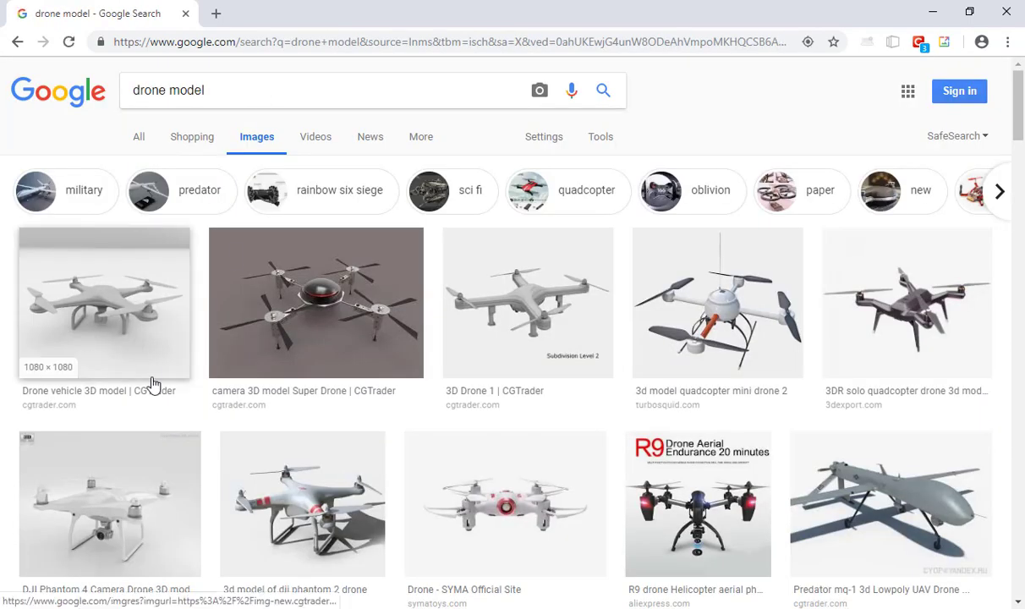
{"action": "left_click", "coordinate": [135, 490]}
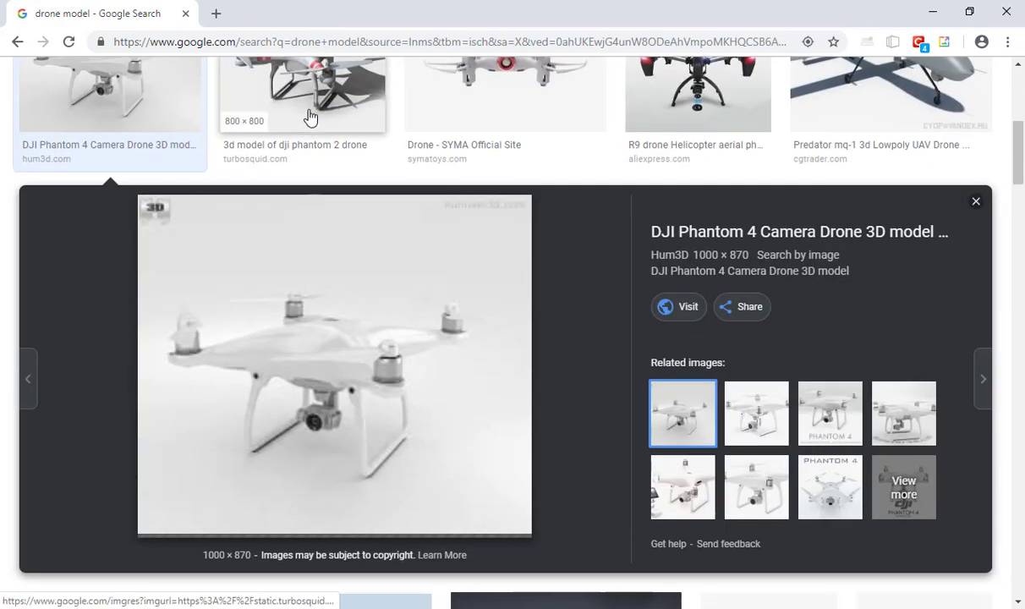
{"action": "left_click", "coordinate": [306, 117]}
{"action": "scroll", "coordinate": [328, 138], "scroll_direction": "up", "scroll_amount": 4}
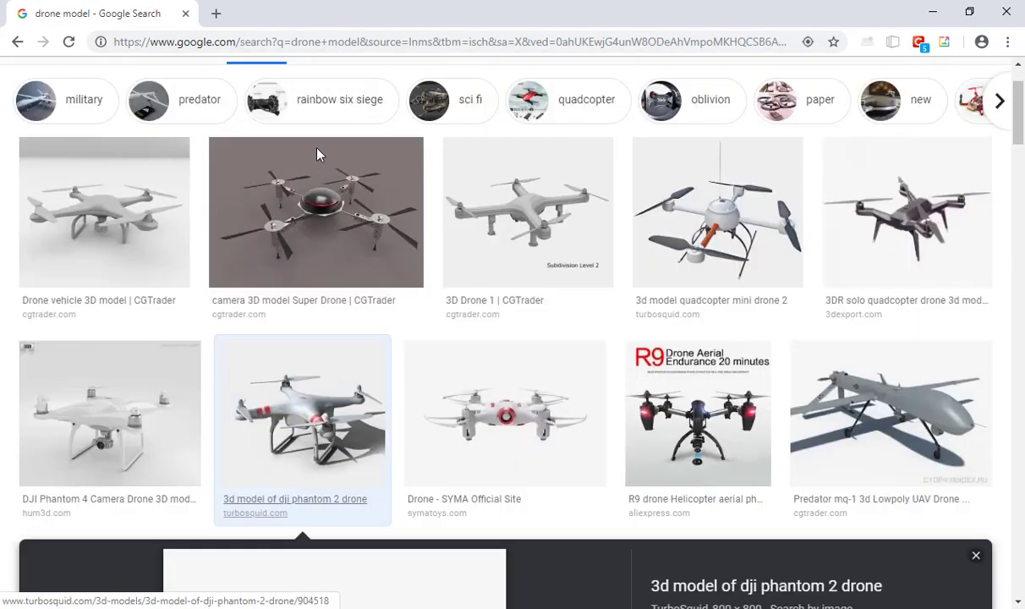
Search images for "drone dji phantom photo" and open DJI's Phantom 3 SE page to examine the body vents
{"action": "key", "text": "BackSpace"}
{"action": "key", "text": "BackSpace"}
{"action": "key", "text": "BackSpace"}
{"action": "key", "text": "BackSpace"}
{"action": "key", "text": "BackSpace"}
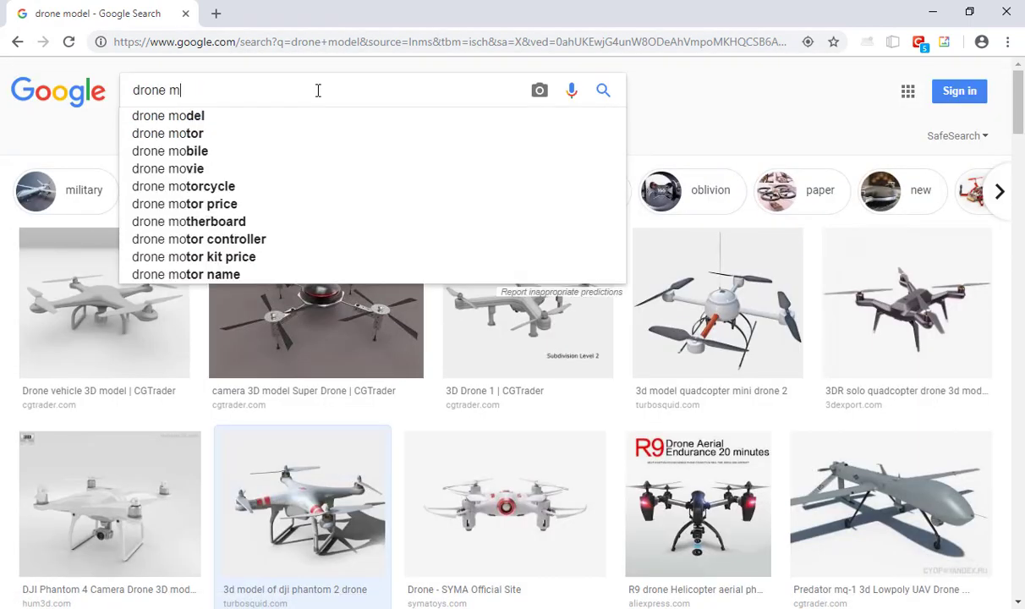
{"action": "type", "text": "dji phant"}
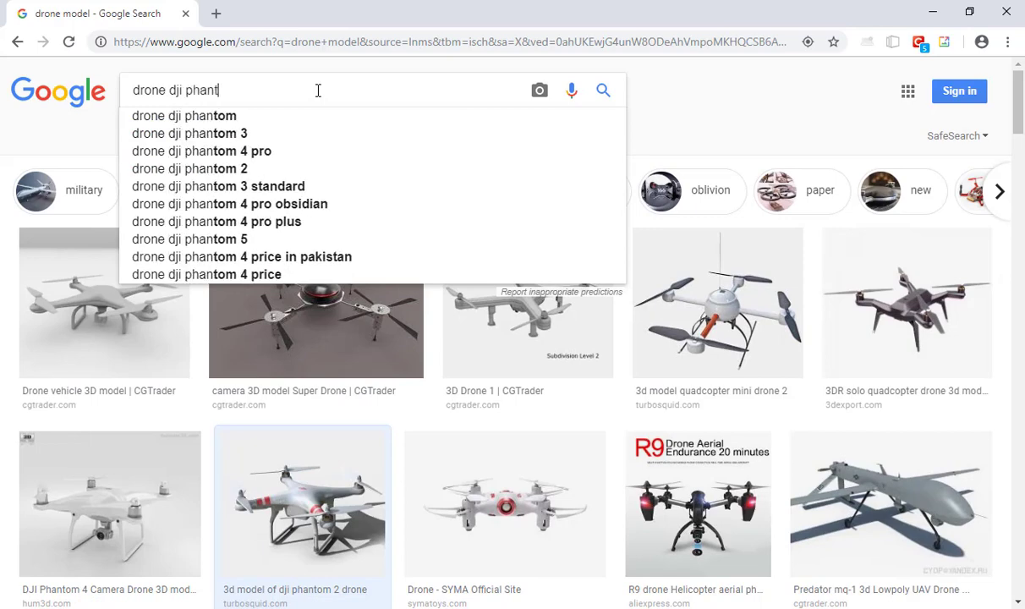
{"action": "type", "text": "om photo"}
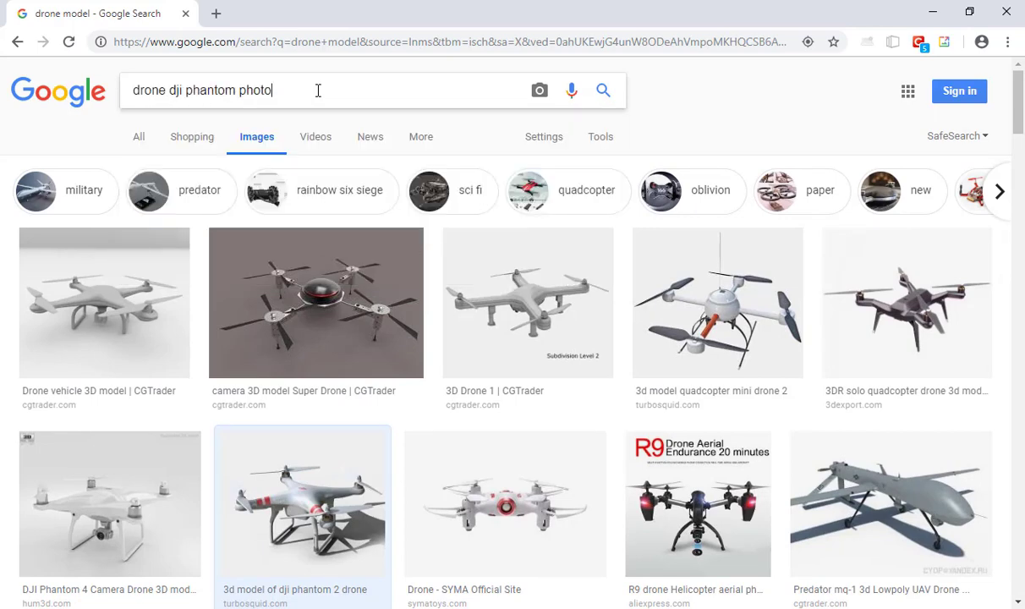
{"action": "key", "text": "Return"}
{"action": "scroll", "coordinate": [354, 259], "scroll_direction": "down", "scroll_amount": 2}
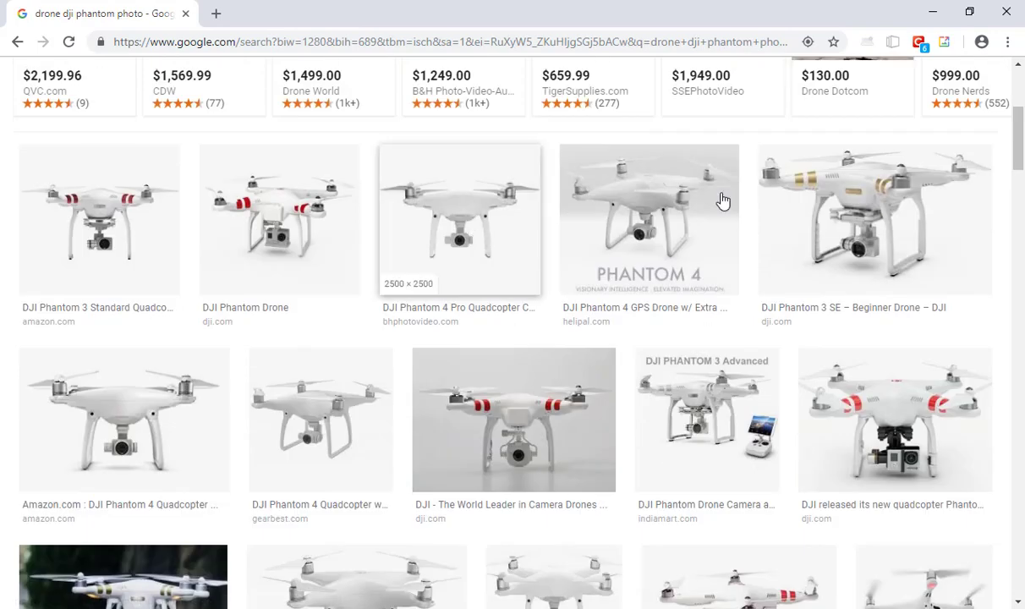
{"action": "left_click", "coordinate": [818, 193]}
{"action": "left_click", "coordinate": [193, 333]}
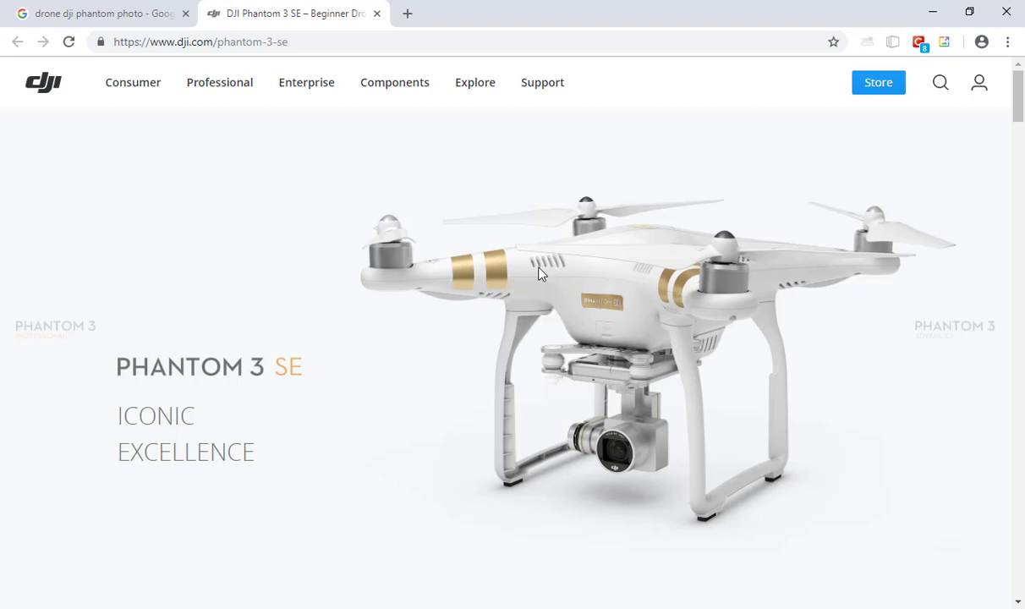
Switch to Cinema 4D and select two parallel curved strips of polygons where the drone's arm meets the body
{"action": "key", "text": "alt+Tab"}
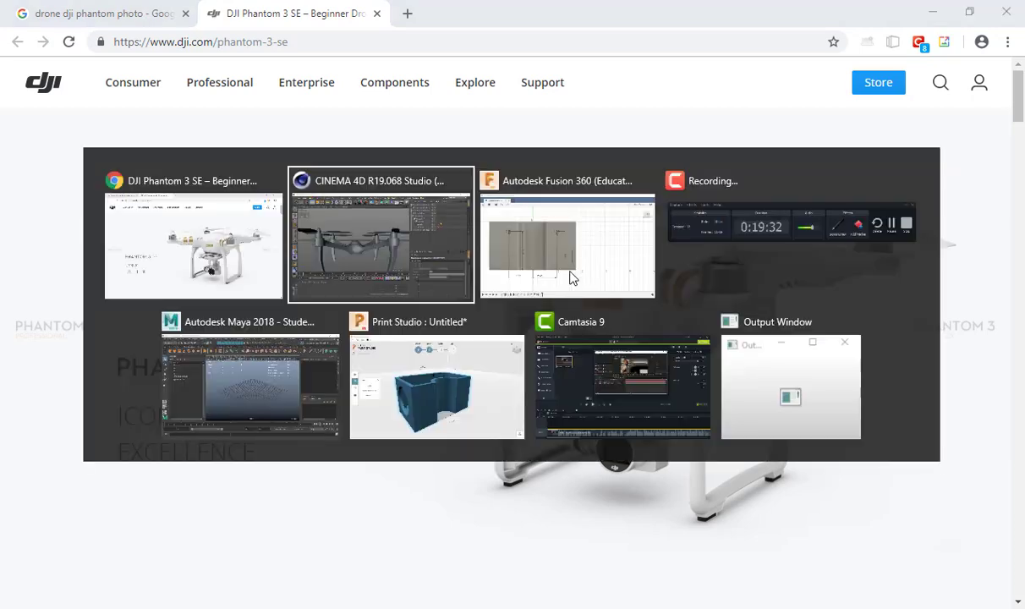
{"action": "left_click_drag", "start_coordinate": [361, 320], "coordinate": [254, 359], "text": "alt"}
{"action": "right_click_drag", "start_coordinate": [253, 357], "coordinate": [484, 277], "text": "alt"}
{"action": "left_click_drag", "start_coordinate": [485, 277], "coordinate": [312, 325], "text": "alt"}
{"action": "right_click_drag", "start_coordinate": [309, 320], "coordinate": [418, 260], "text": "alt"}
{"action": "left_click", "coordinate": [418, 265]}
{"action": "left_click_drag", "start_coordinate": [412, 238], "coordinate": [448, 304], "text": "alt"}
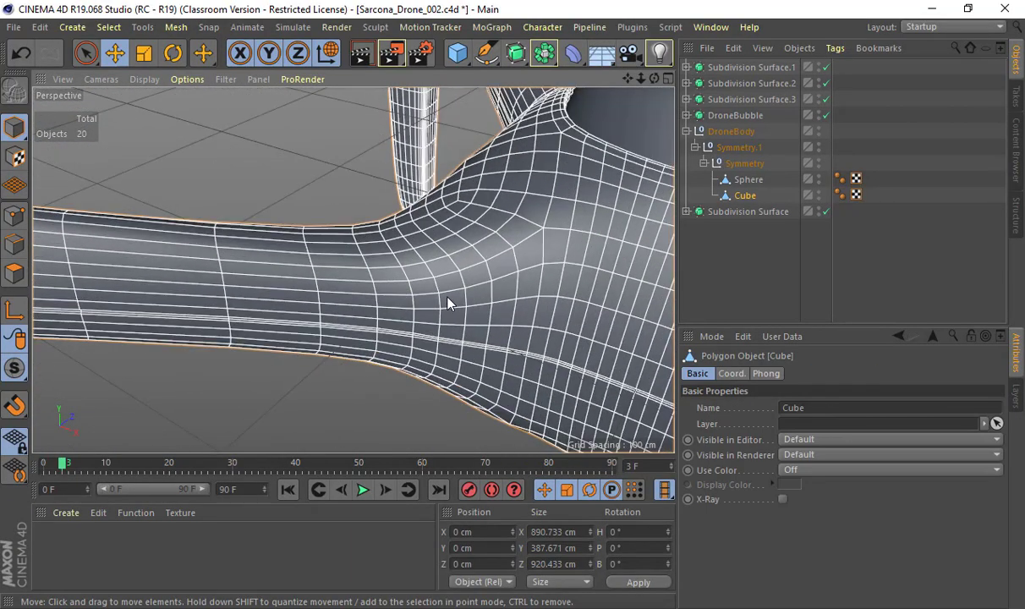
{"action": "left_click", "coordinate": [14, 275]}
{"action": "left_click_drag", "start_coordinate": [453, 209], "coordinate": [356, 248], "text": "alt"}
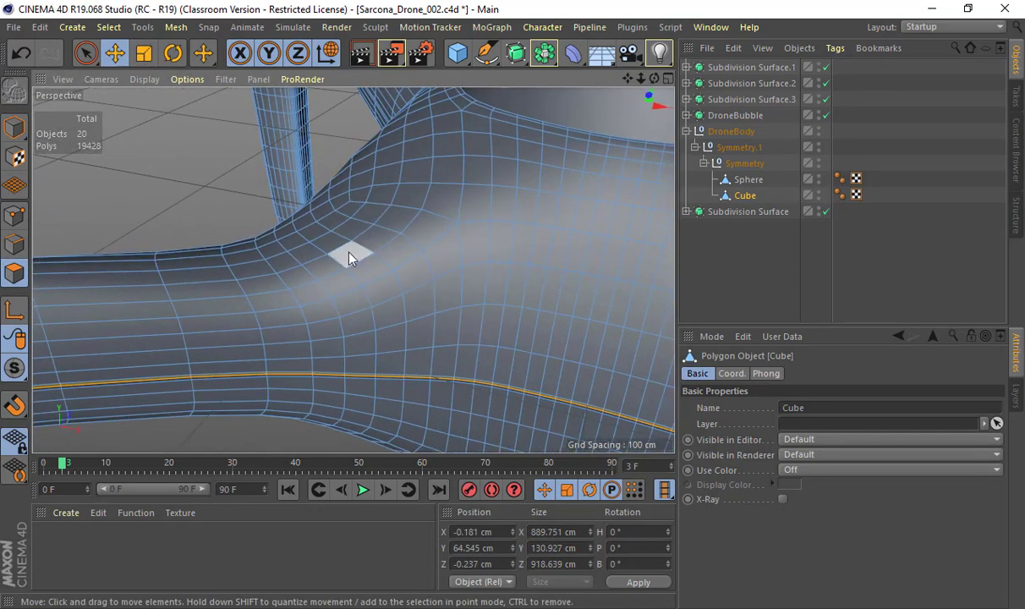
{"action": "left_click", "coordinate": [349, 255]}
{"action": "left_click", "coordinate": [372, 281], "text": "shift"}
{"action": "left_click", "coordinate": [387, 335], "text": "shift"}
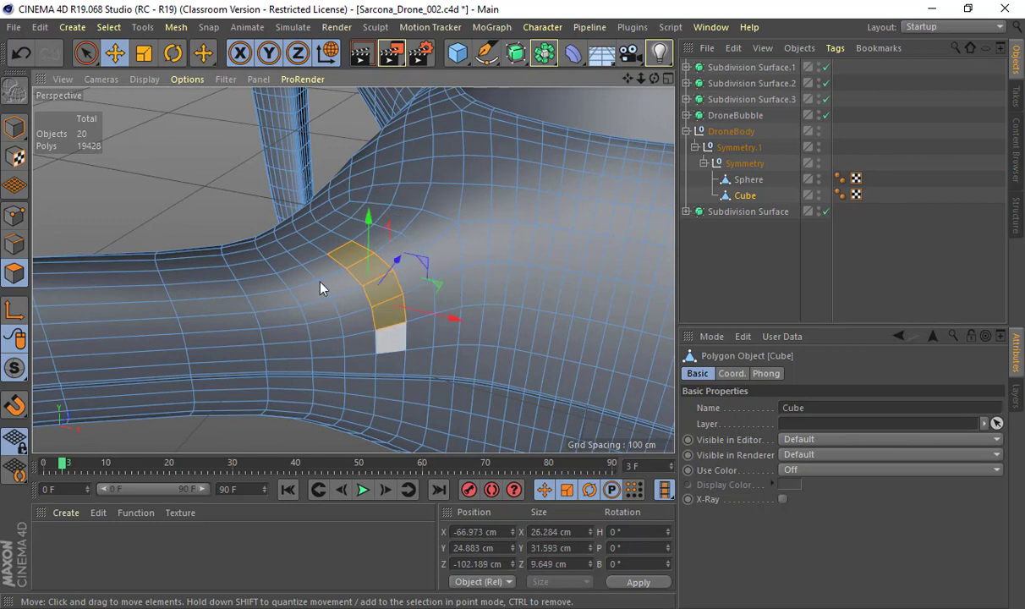
{"action": "left_click", "coordinate": [327, 343], "text": "shift"}
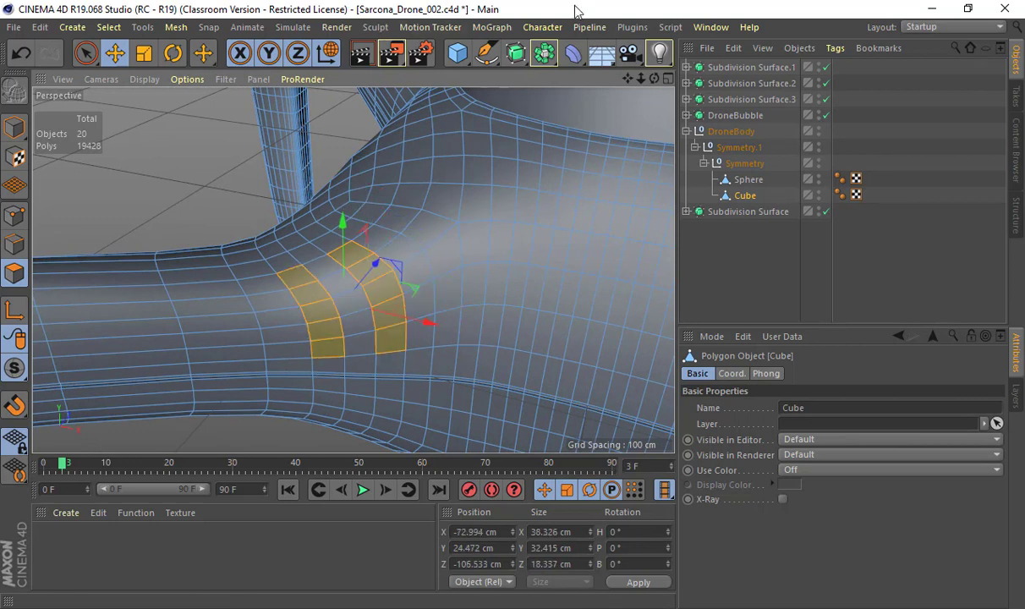
Extrude the two selected polygon strips inward with an offset of -3.3 cm to form vent recesses
{"action": "key", "text": "d"}
{"action": "left_click_drag", "start_coordinate": [297, 298], "coordinate": [287, 298]}
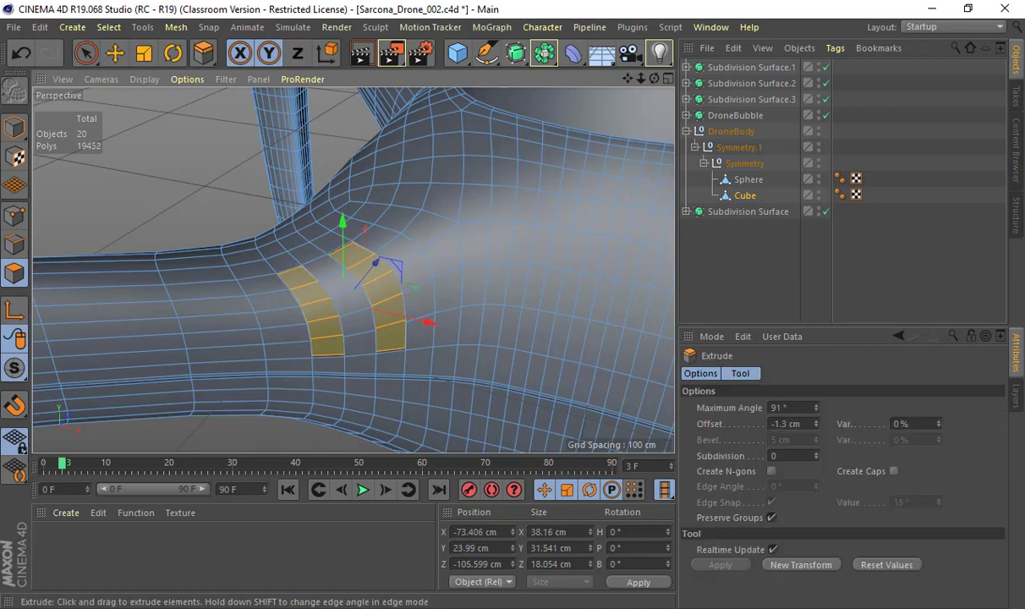
{"action": "left_click_drag", "start_coordinate": [372, 309], "coordinate": [596, 173], "text": "alt"}
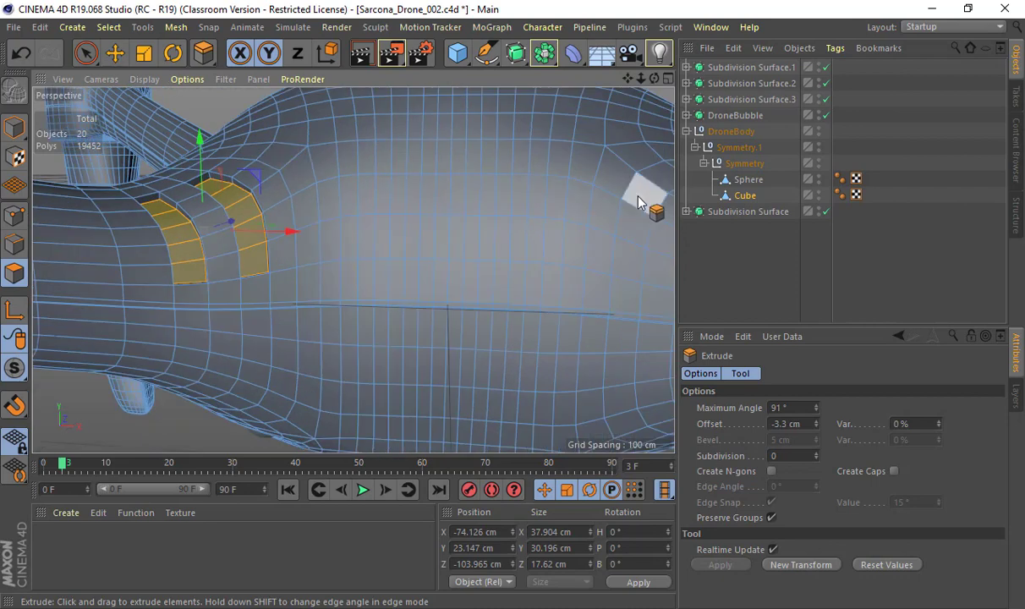
Parent the body's Cube to a Subdivision Surface, examine the smoothed vent recesses and undo the subdivision
{"action": "left_click", "coordinate": [515, 55], "text": "alt"}
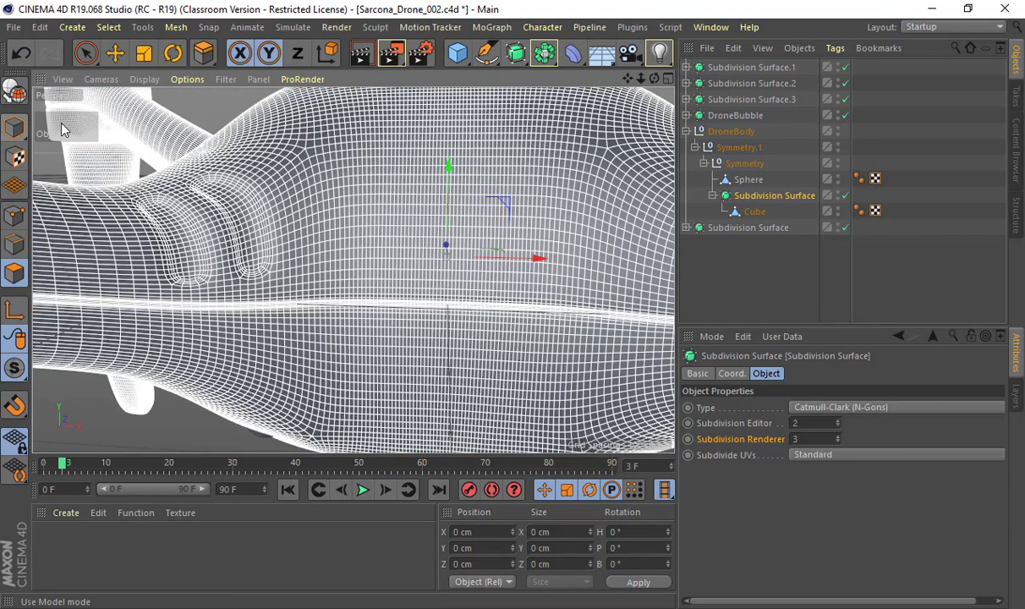
{"action": "left_click", "coordinate": [14, 128]}
{"action": "left_click", "coordinate": [115, 53]}
{"action": "left_click", "coordinate": [201, 109]}
{"action": "right_click_drag", "start_coordinate": [293, 196], "coordinate": [224, 210], "text": "alt"}
{"action": "left_click_drag", "start_coordinate": [357, 220], "coordinate": [276, 253], "text": "alt"}
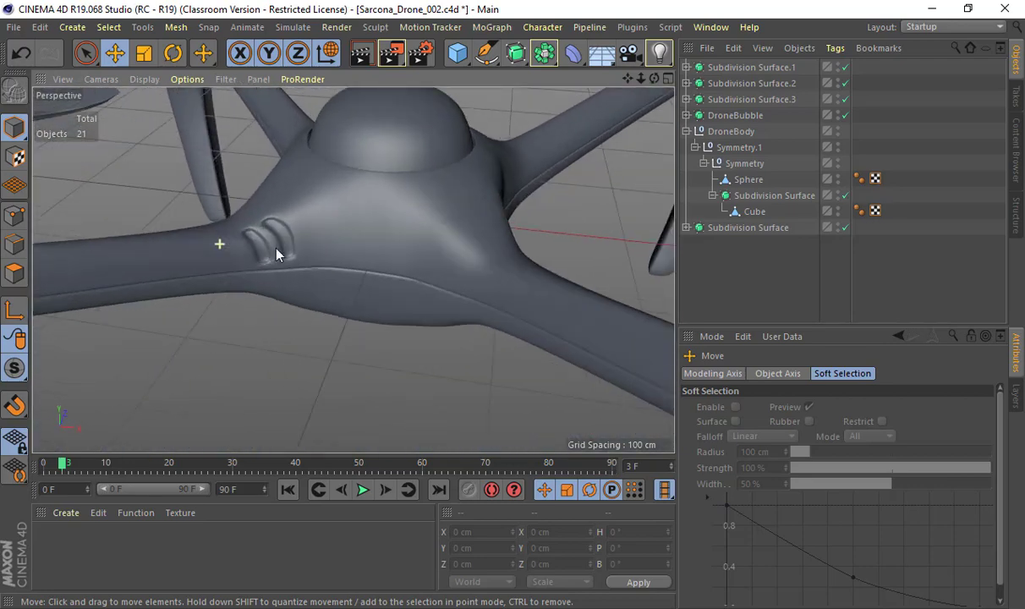
{"action": "right_click_drag", "start_coordinate": [276, 254], "coordinate": [386, 250], "text": "alt"}
{"action": "left_click_drag", "start_coordinate": [386, 249], "coordinate": [370, 230], "text": "alt"}
{"action": "key", "text": "ctrl+z"}
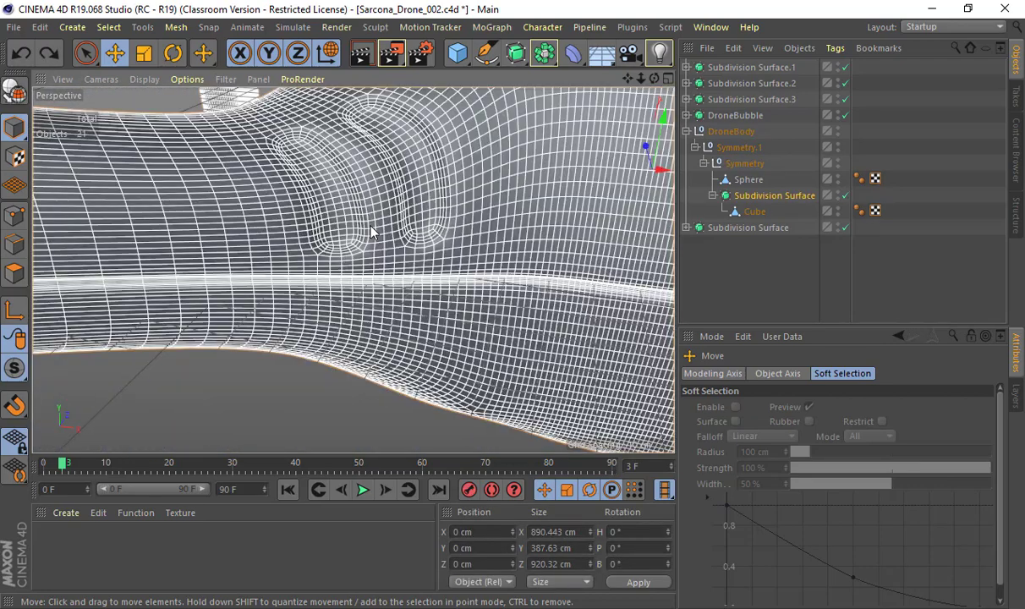
{"action": "key", "text": "ctrl+z"}
Try to select the rim edges of the vent recess nearer the body in edge mode, and clear the selection
{"action": "middle_click_drag", "start_coordinate": [441, 194], "coordinate": [436, 248], "text": "alt"}
{"action": "right_click_drag", "start_coordinate": [436, 247], "coordinate": [524, 245], "text": "alt"}
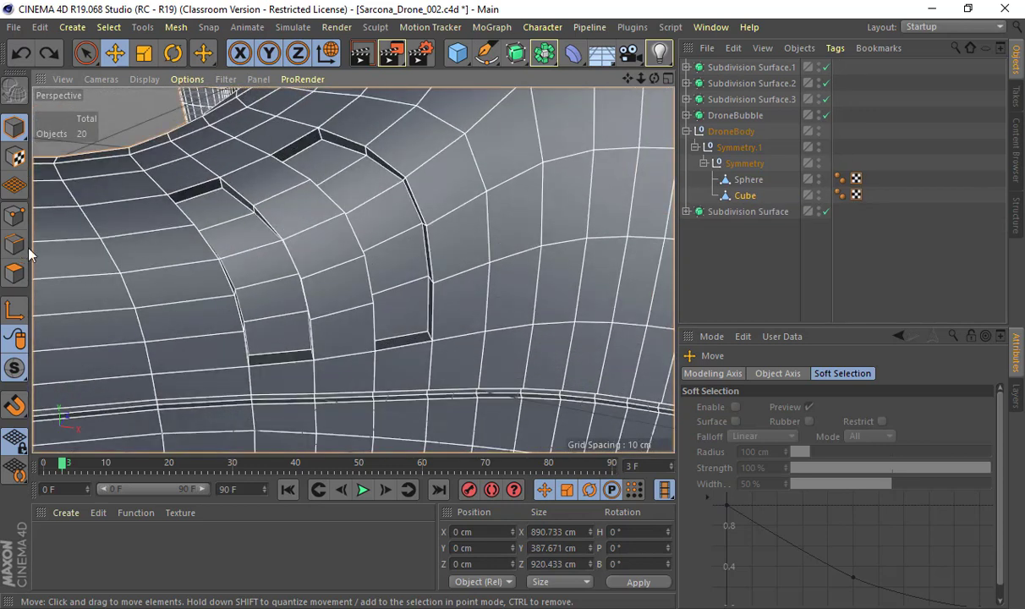
{"action": "left_click", "coordinate": [15, 244]}
{"action": "double_click", "coordinate": [327, 132]}
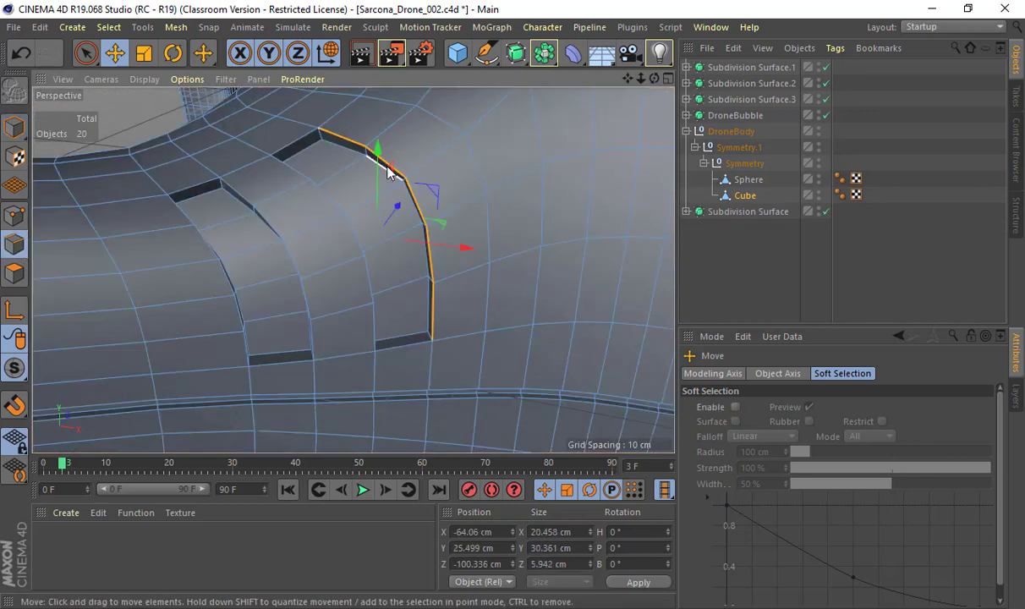
{"action": "left_click", "coordinate": [297, 142], "text": "shift"}
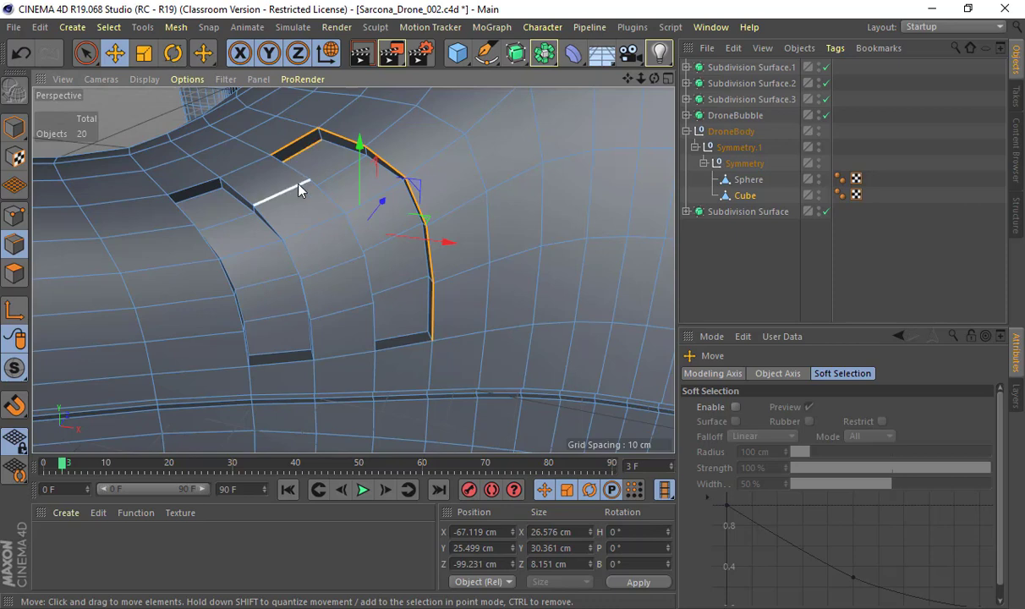
{"action": "double_click", "coordinate": [299, 184]}
{"action": "double_click", "coordinate": [291, 168]}
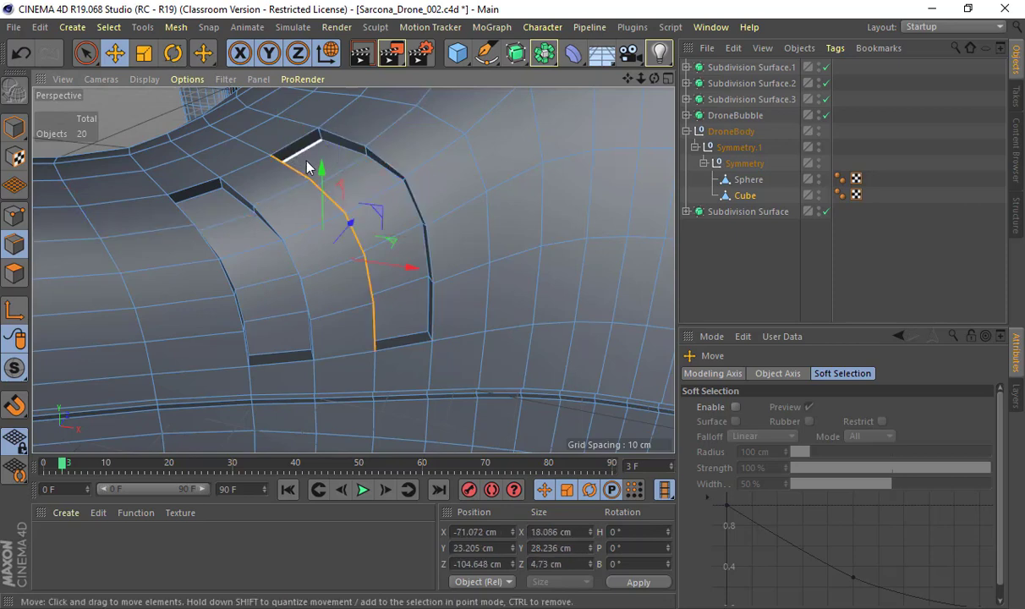
{"action": "scroll", "coordinate": [322, 166], "scroll_direction": "up", "scroll_amount": 5}
{"action": "left_click", "coordinate": [121, 93]}
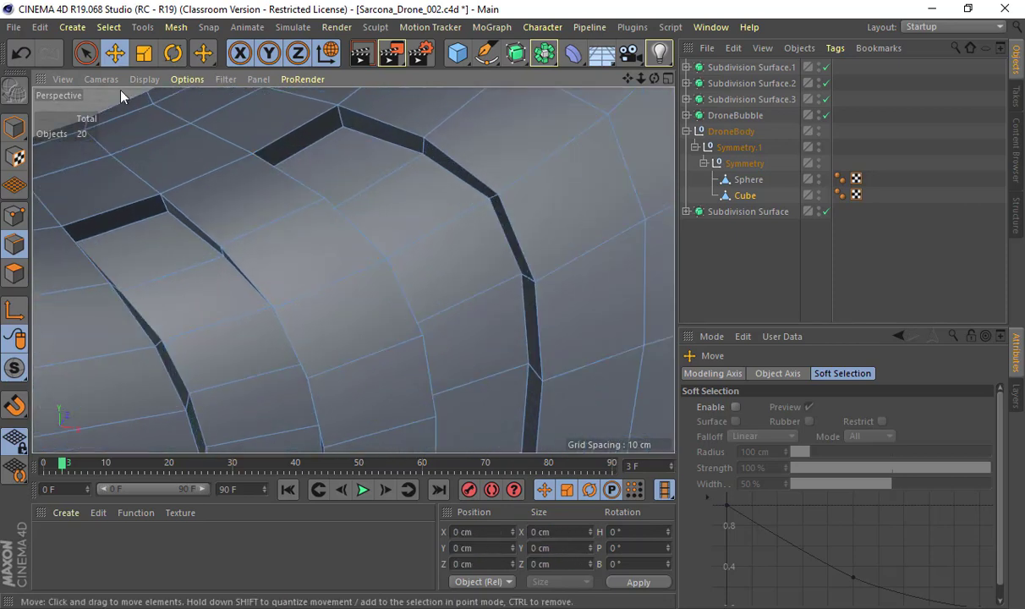
Add Loop/Path Cut support loops near the floor, at about 88 %, and near the rim of the body-side recess
{"action": "key", "text": "k"}
{"action": "key", "text": "l"}
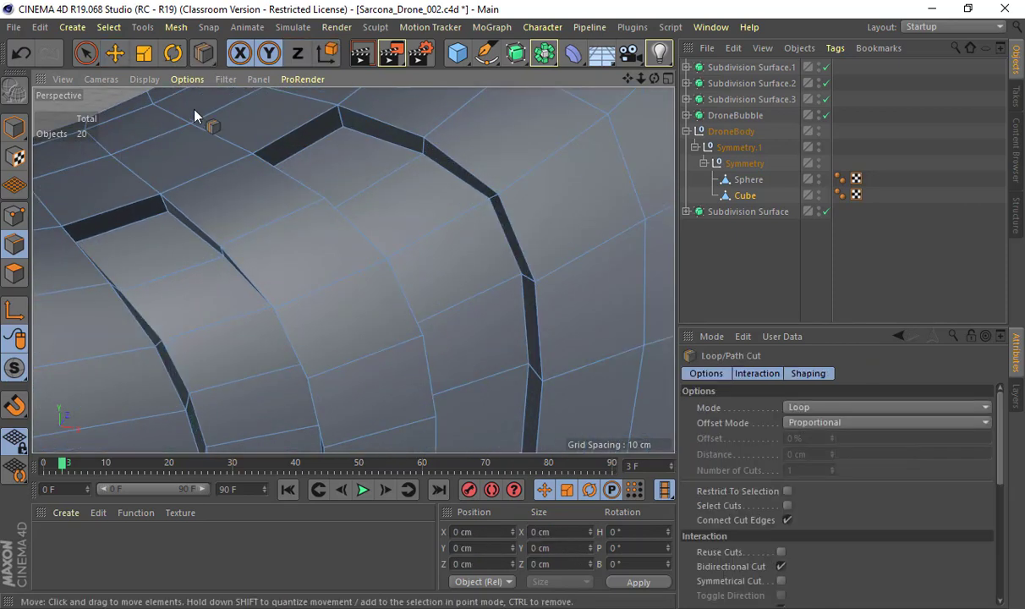
{"action": "left_click", "coordinate": [338, 110]}
{"action": "scroll", "coordinate": [337, 130], "scroll_direction": "up", "scroll_amount": 3}
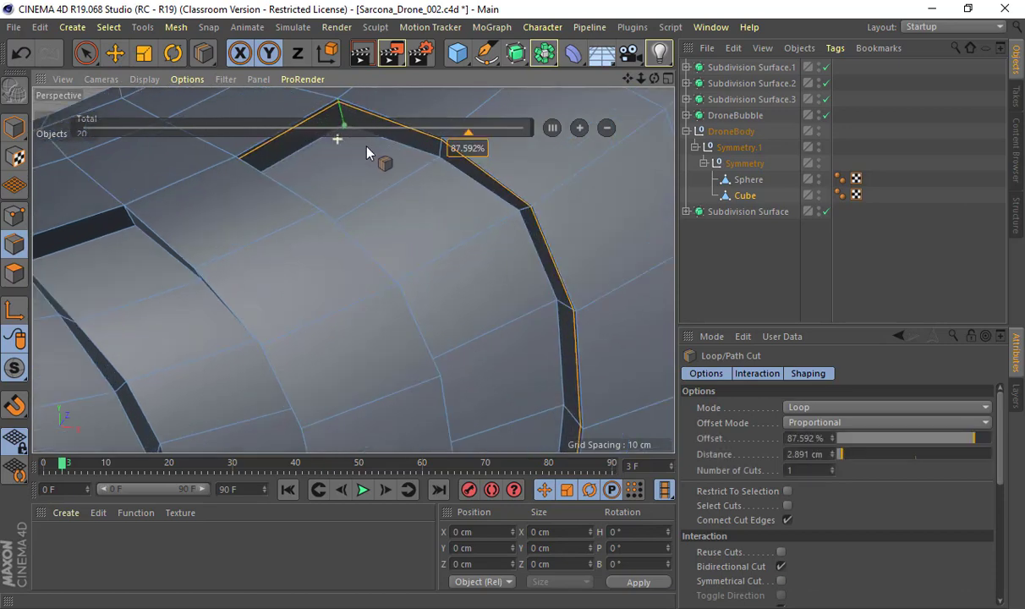
{"action": "right_click_drag", "start_coordinate": [367, 147], "coordinate": [298, 224], "text": "alt"}
{"action": "left_click", "coordinate": [356, 97]}
Add support loops at about 84 % and 13 % around the walls of the arm-side recess and leave the cutting tool
{"action": "left_click", "coordinate": [271, 152]}
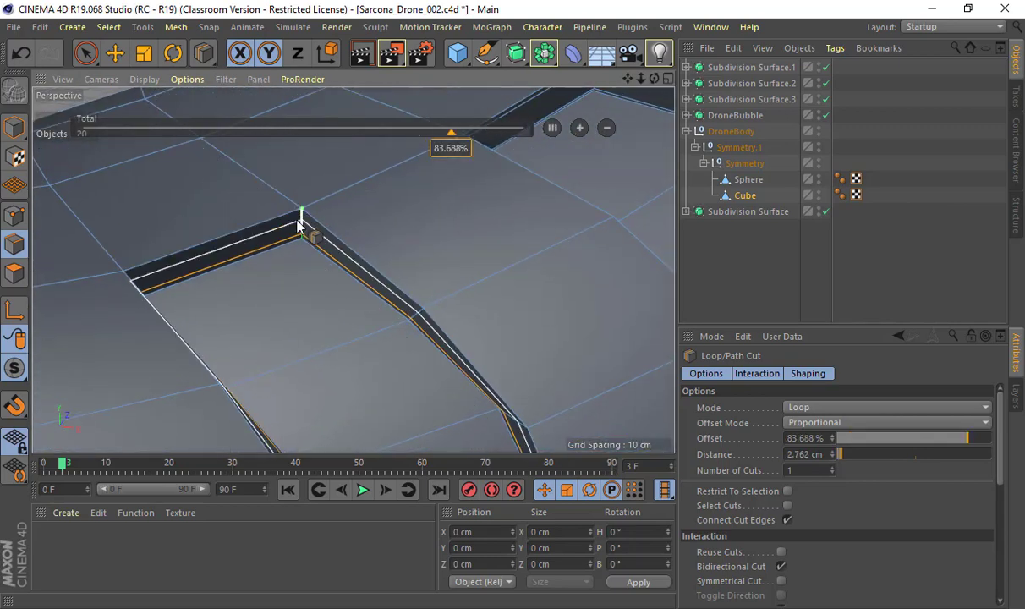
{"action": "left_click", "coordinate": [302, 222]}
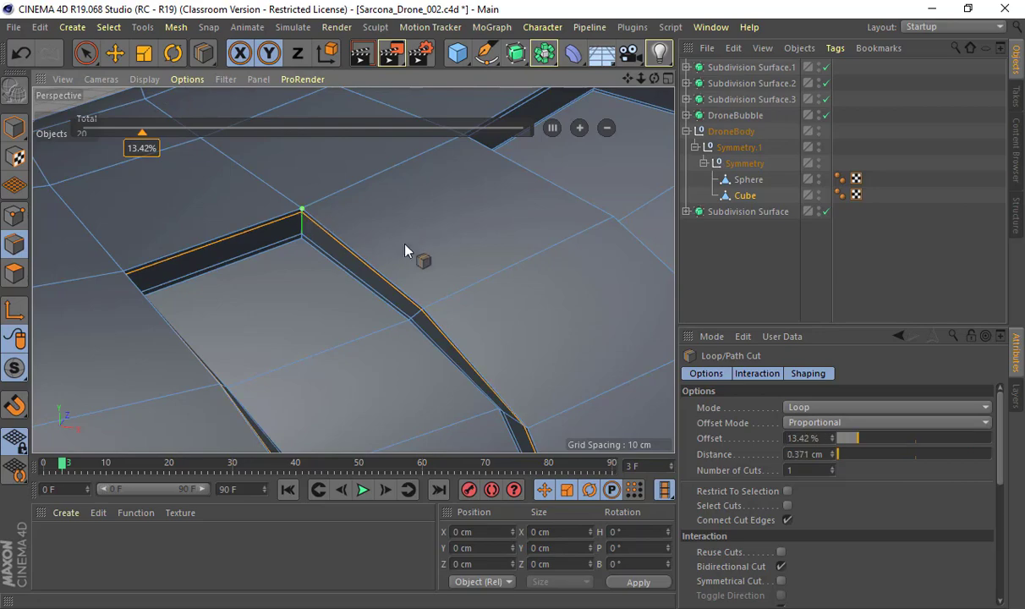
{"action": "right_click_drag", "start_coordinate": [405, 251], "coordinate": [364, 260], "text": "alt"}
{"action": "middle_click_drag", "start_coordinate": [364, 261], "coordinate": [313, 247], "text": "alt"}
{"action": "key", "text": "e"}
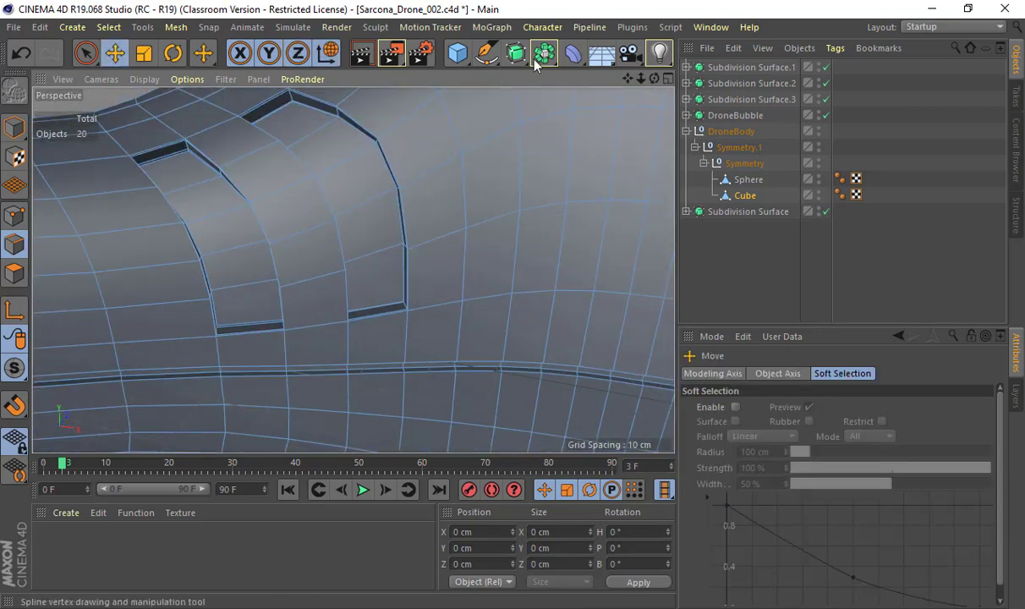
Apply a Subdivision Surface to the body's Cube again, check the sharpened vents and panel grooves, and undo it
{"action": "left_click", "coordinate": [544, 53], "text": "alt"}
{"action": "right_click_drag", "start_coordinate": [457, 188], "coordinate": [247, 160], "text": "alt"}
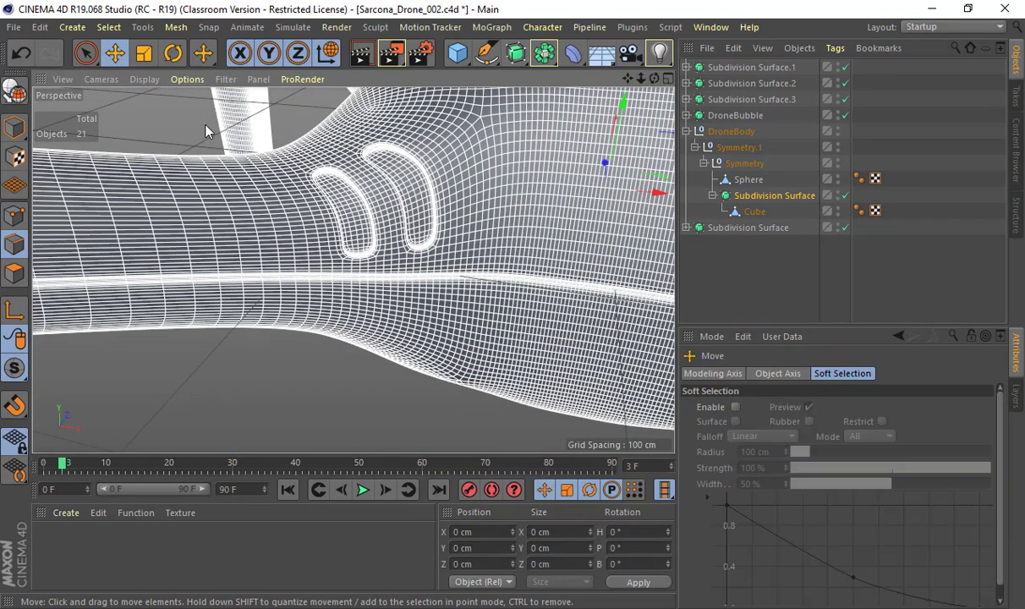
{"action": "mouse_move", "coordinate": [324, 197]}
{"action": "left_mouse_down", "text": "alt"}
{"action": "mouse_move", "coordinate": [266, 196]}
{"action": "mouse_move", "coordinate": [284, 113]}
{"action": "mouse_move", "coordinate": [284, 185]}
{"action": "mouse_move", "coordinate": [188, 247]}
{"action": "mouse_move", "coordinate": [316, 197]}
{"action": "mouse_move", "coordinate": [336, 211]}
{"action": "mouse_move", "coordinate": [328, 256]}
{"action": "mouse_move", "coordinate": [460, 242]}
{"action": "left_mouse_up", "text": "alt"}
{"action": "left_click", "coordinate": [14, 127]}
{"action": "left_click", "coordinate": [156, 126]}
{"action": "left_click_drag", "start_coordinate": [388, 272], "coordinate": [318, 326], "text": "alt"}
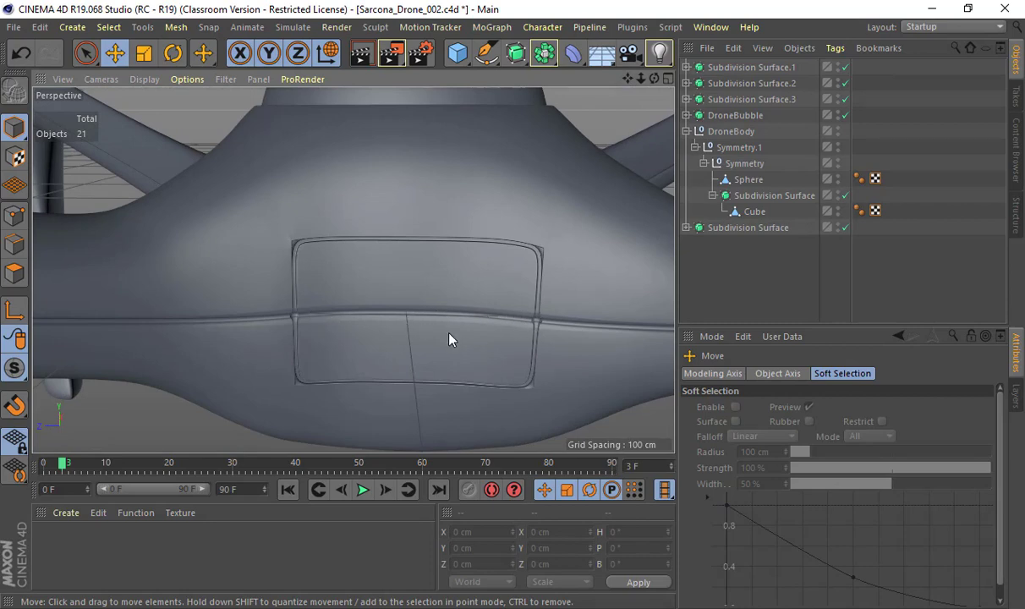
{"action": "key", "text": "ctrl+z"}
{"action": "key", "text": "ctrl+z"}
Deselect everything and examine the vents and the whole drone from below and from the front
{"action": "left_click_drag", "start_coordinate": [425, 317], "coordinate": [319, 320], "text": "alt"}
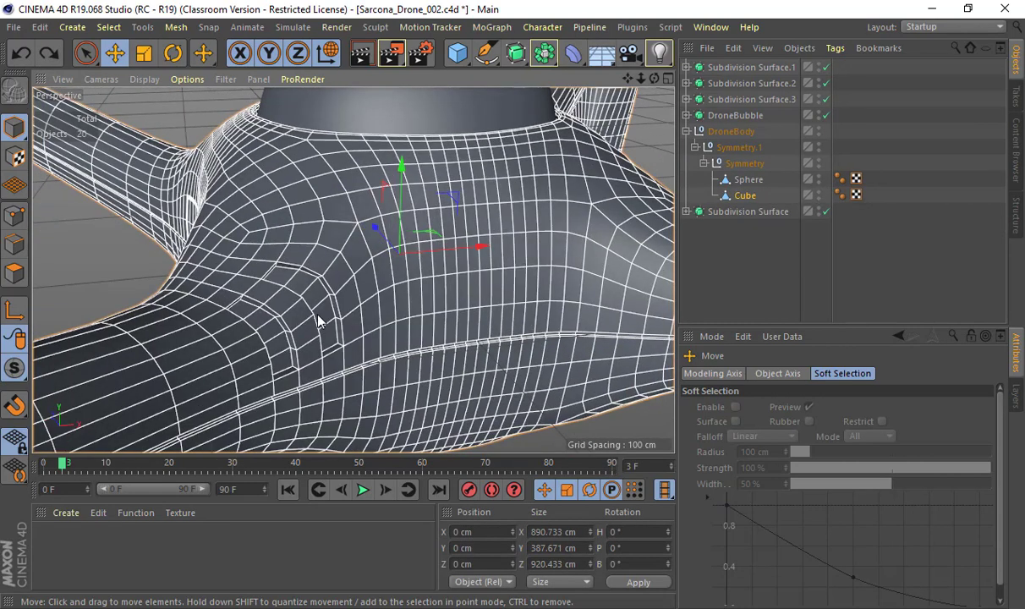
{"action": "scroll", "coordinate": [321, 325], "scroll_direction": "down", "scroll_amount": 7}
{"action": "left_click", "coordinate": [513, 401]}
{"action": "left_click_drag", "start_coordinate": [445, 338], "coordinate": [451, 235], "text": "alt"}
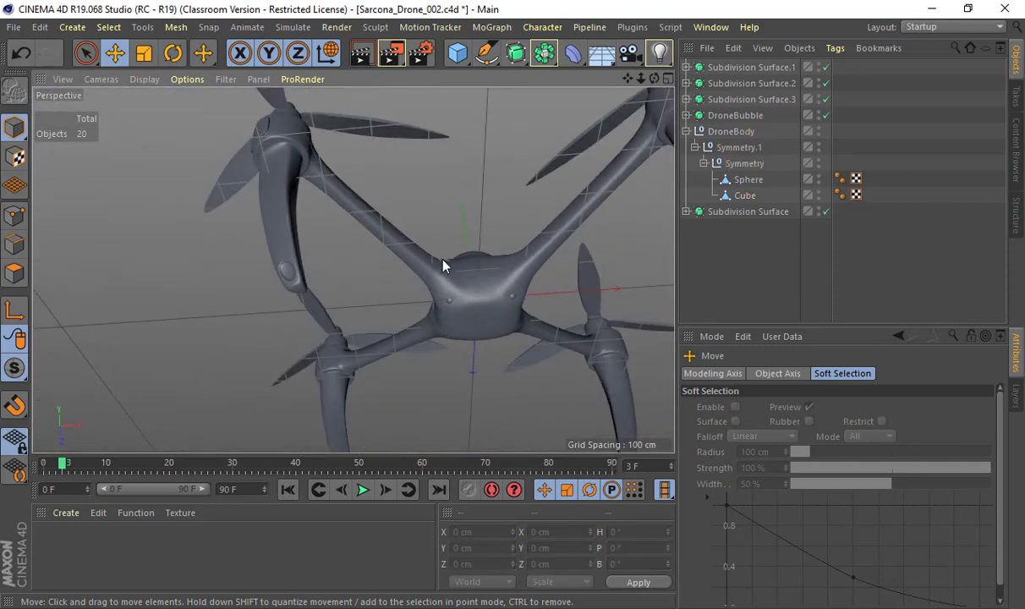
{"action": "left_click_drag", "start_coordinate": [442, 266], "coordinate": [484, 324], "text": "alt"}
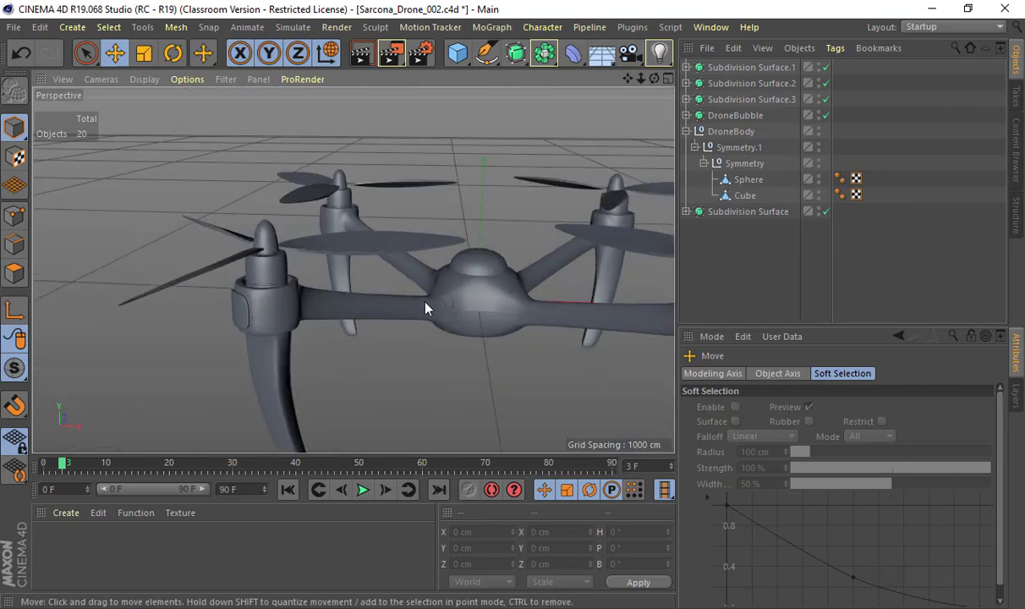
Convert the DroneBubble subdivision surface into an editable polygon object, keeping its name
{"action": "left_click_drag", "start_coordinate": [424, 302], "coordinate": [342, 268], "text": "alt"}
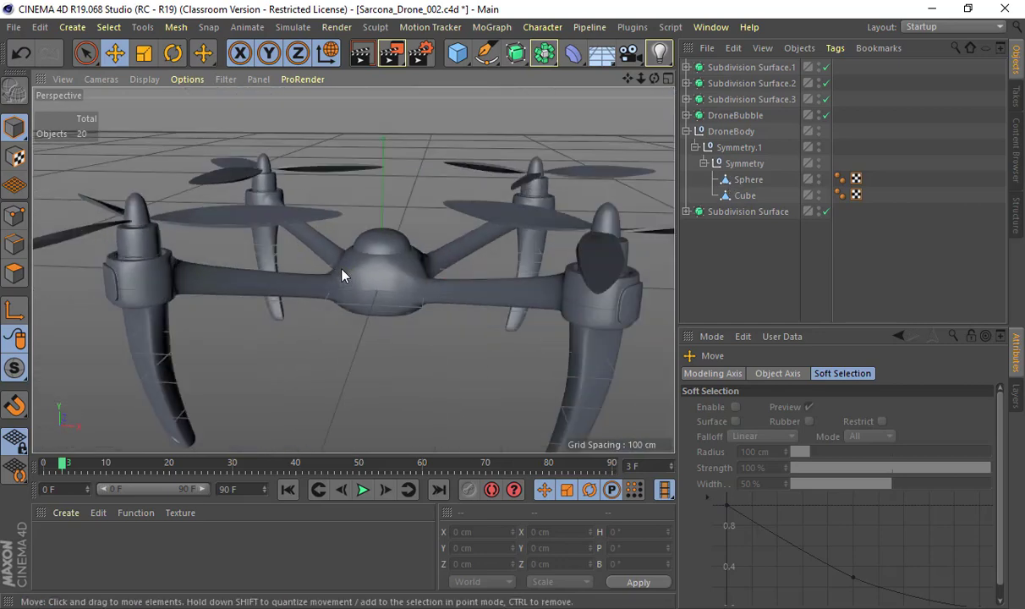
{"action": "left_click", "coordinate": [343, 270]}
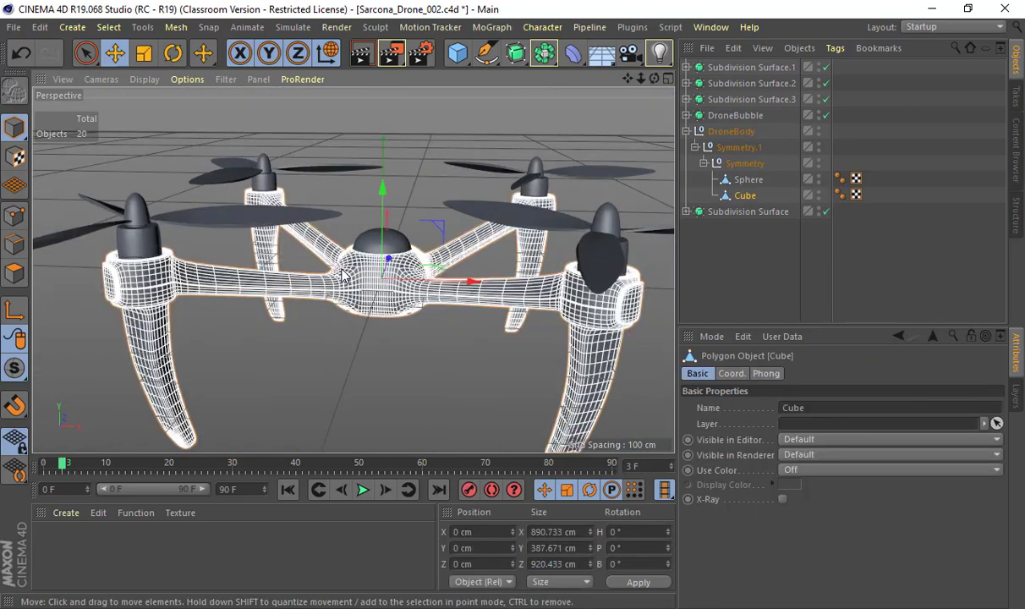
{"action": "left_click", "coordinate": [686, 115]}
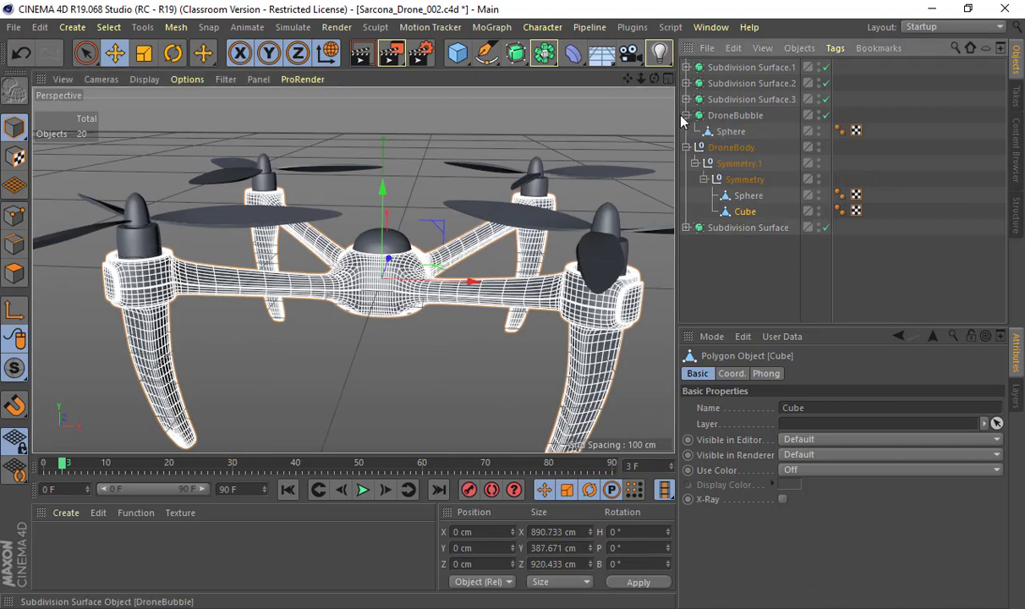
{"action": "left_click", "coordinate": [727, 118]}
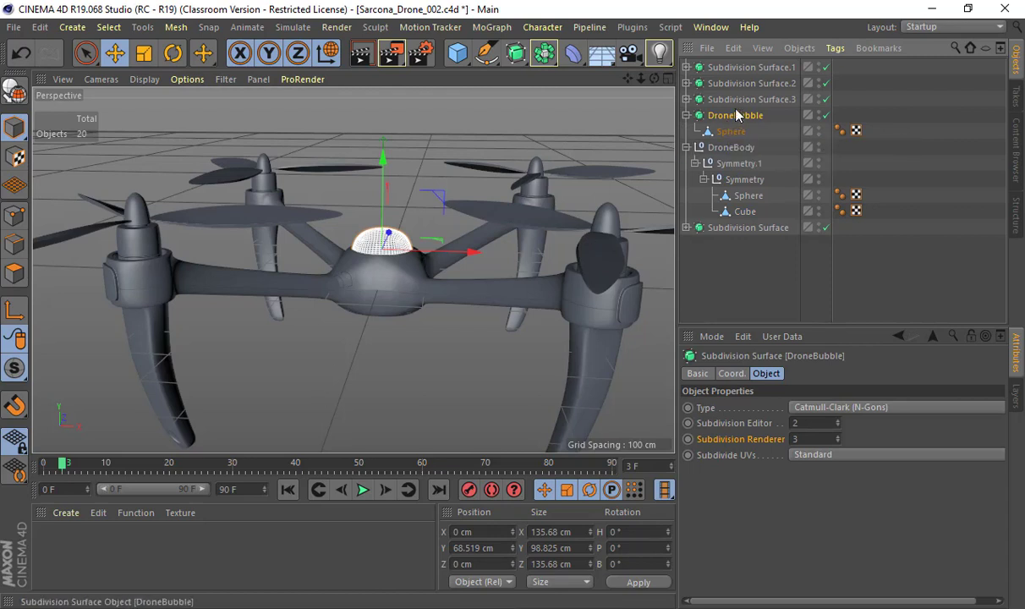
{"action": "key", "text": "c"}
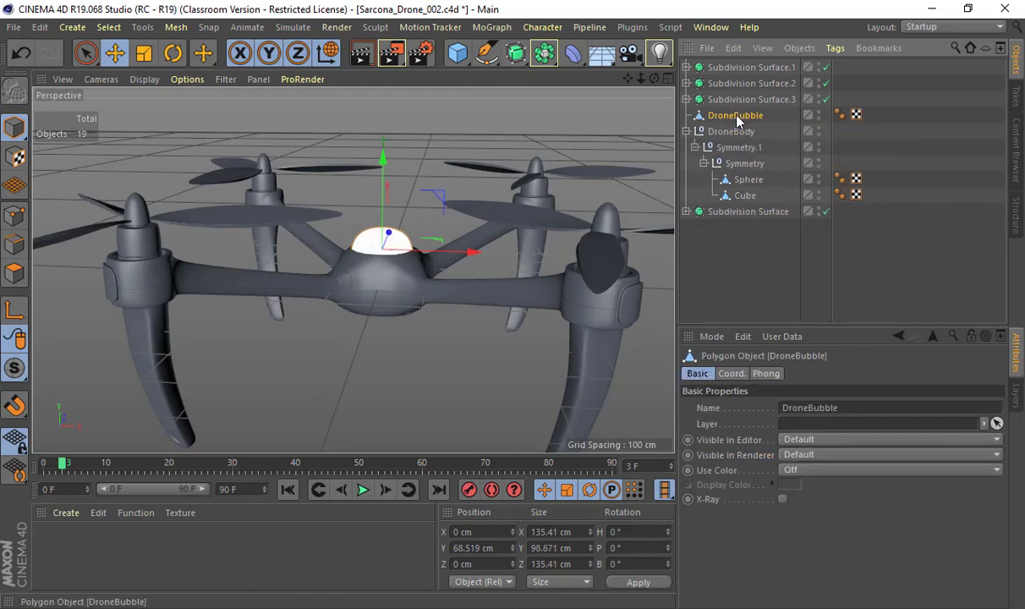
{"action": "double_click", "coordinate": [736, 116]}
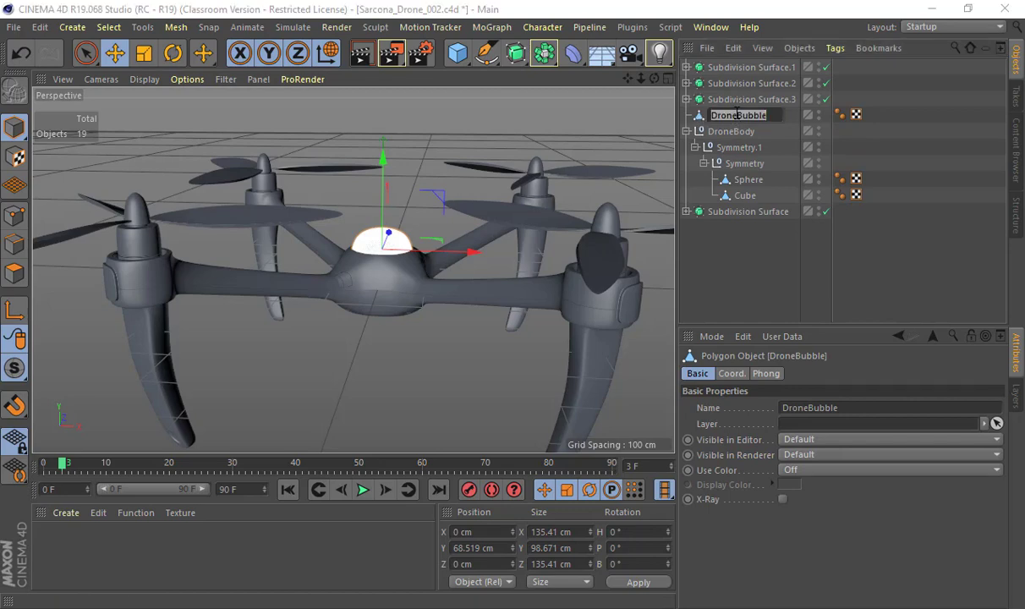
{"action": "key", "text": "Return"}
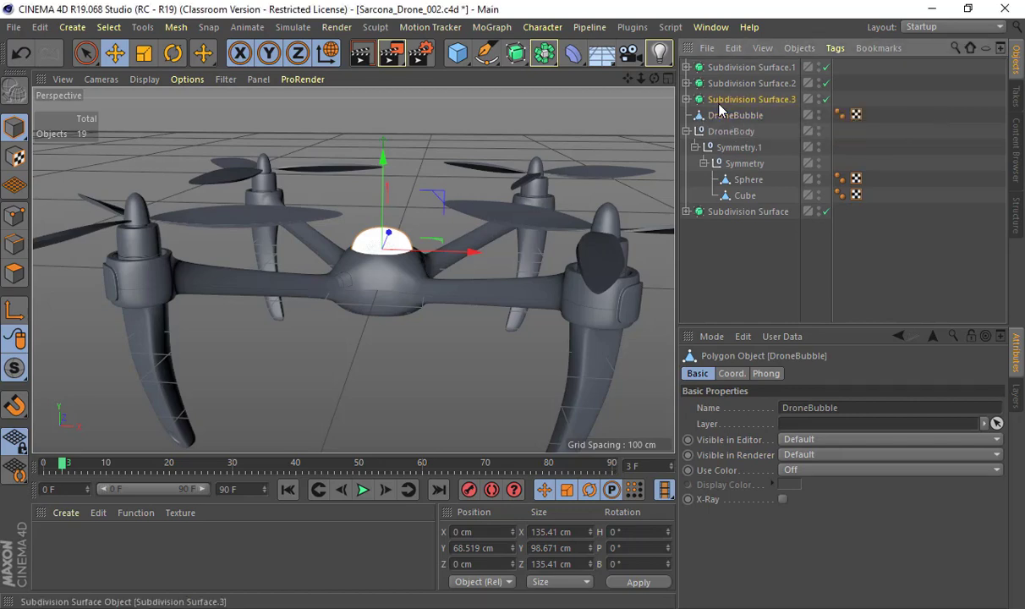
Make Subdivision Surface.3 with its propeller editable and rename the resulting null Propeller_01
{"action": "left_click", "coordinate": [685, 99]}
{"action": "left_click_drag", "start_coordinate": [443, 159], "coordinate": [439, 258], "text": "alt"}
{"action": "left_click", "coordinate": [687, 99]}
{"action": "left_click", "coordinate": [686, 99]}
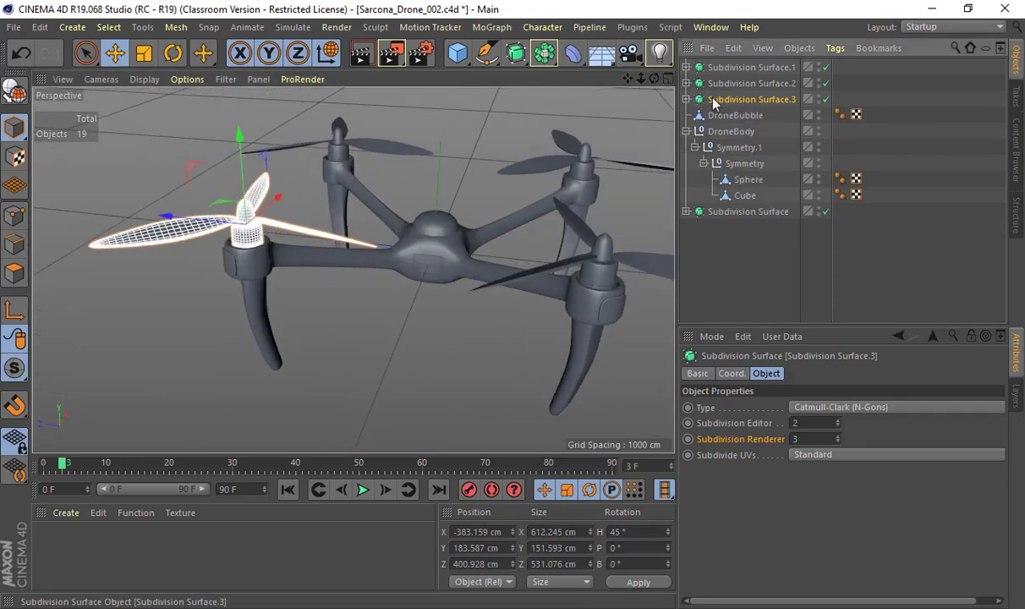
{"action": "key", "text": "c"}
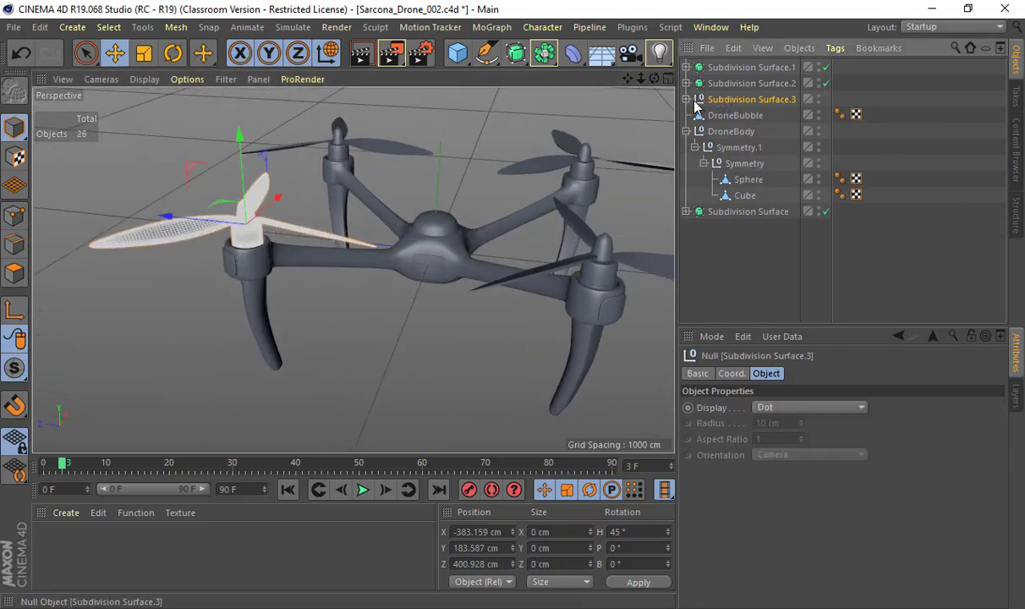
{"action": "double_click", "coordinate": [762, 99]}
{"action": "type", "text": "F"}
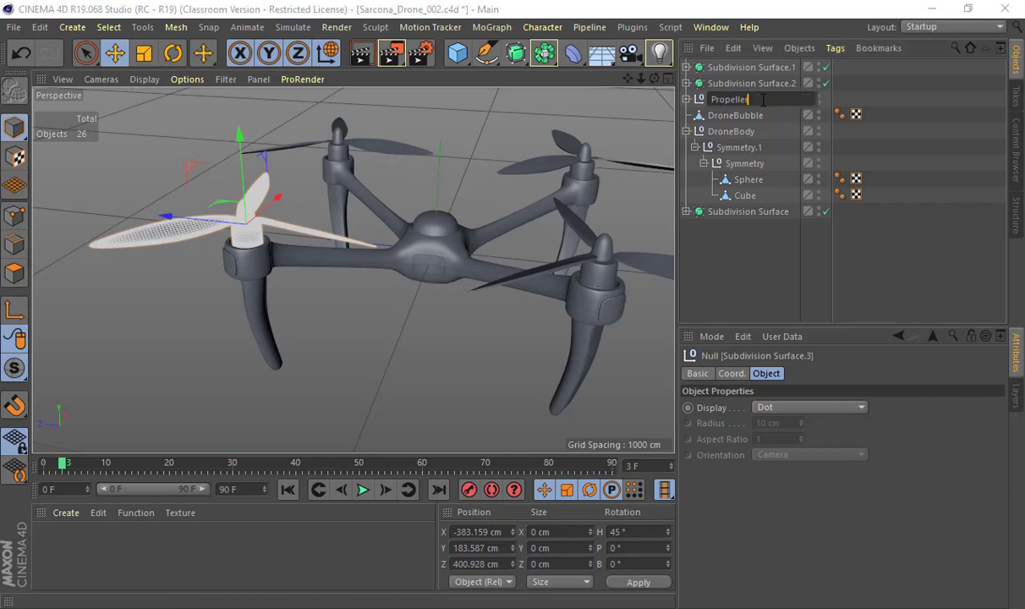
{"action": "key", "text": "Return"}
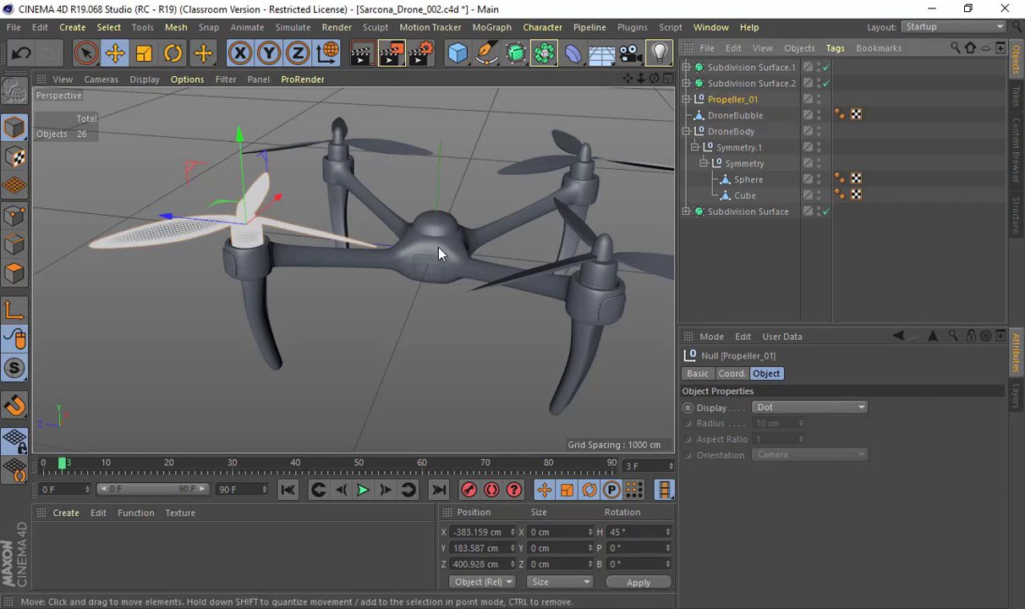
Examine the parts inside Propeller_01, selecting the blades, propCap, propRod and motorHouse in turn, and collapse its hierarchy
{"action": "left_click_drag", "start_coordinate": [414, 233], "coordinate": [555, 208], "text": "alt"}
{"action": "left_click", "coordinate": [687, 99]}
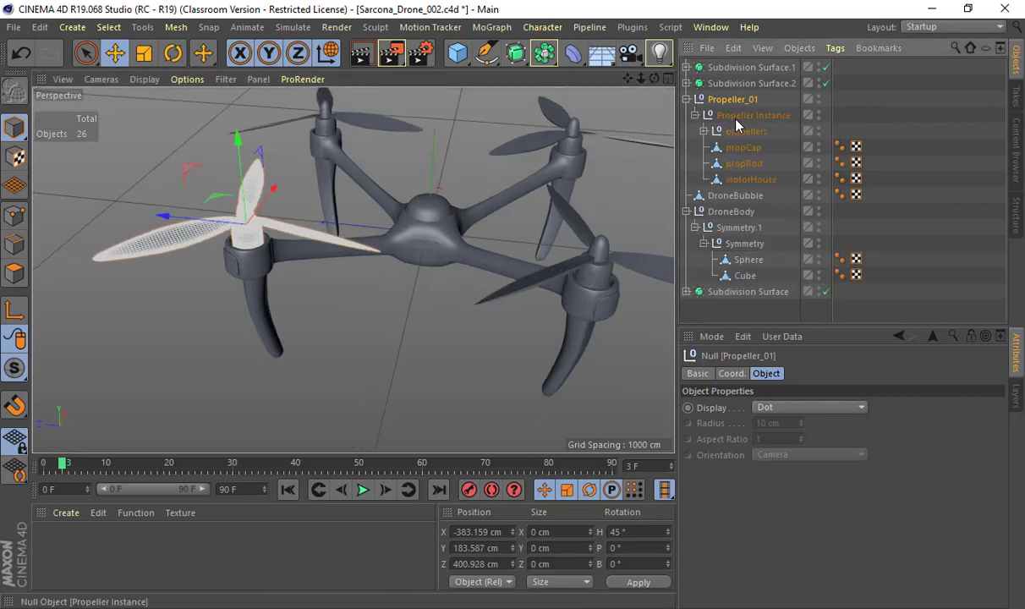
{"action": "left_click", "coordinate": [710, 115]}
{"action": "left_click_drag", "start_coordinate": [507, 156], "coordinate": [693, 117], "text": "alt"}
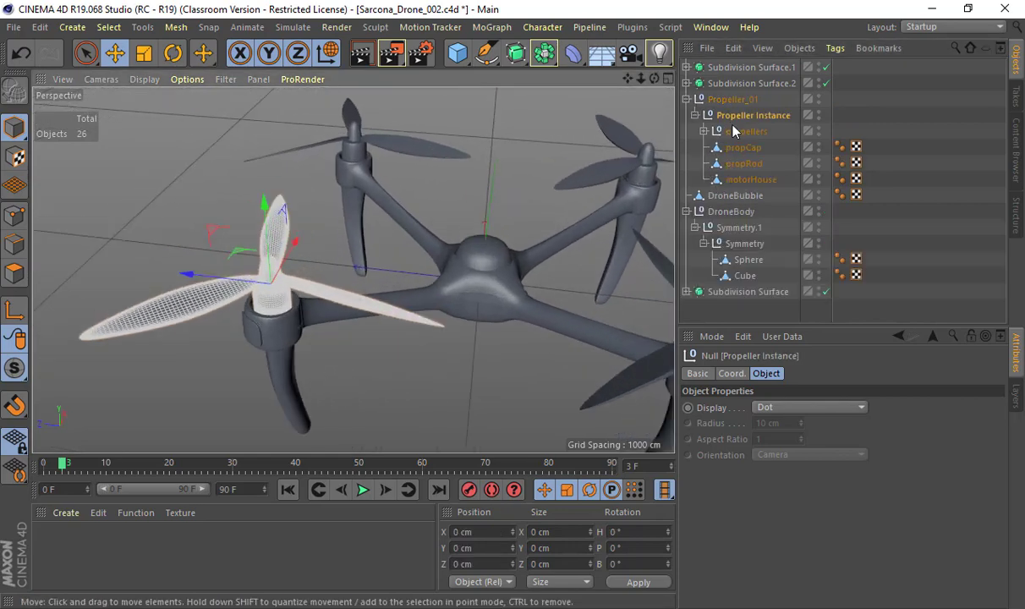
{"action": "left_click", "coordinate": [747, 133]}
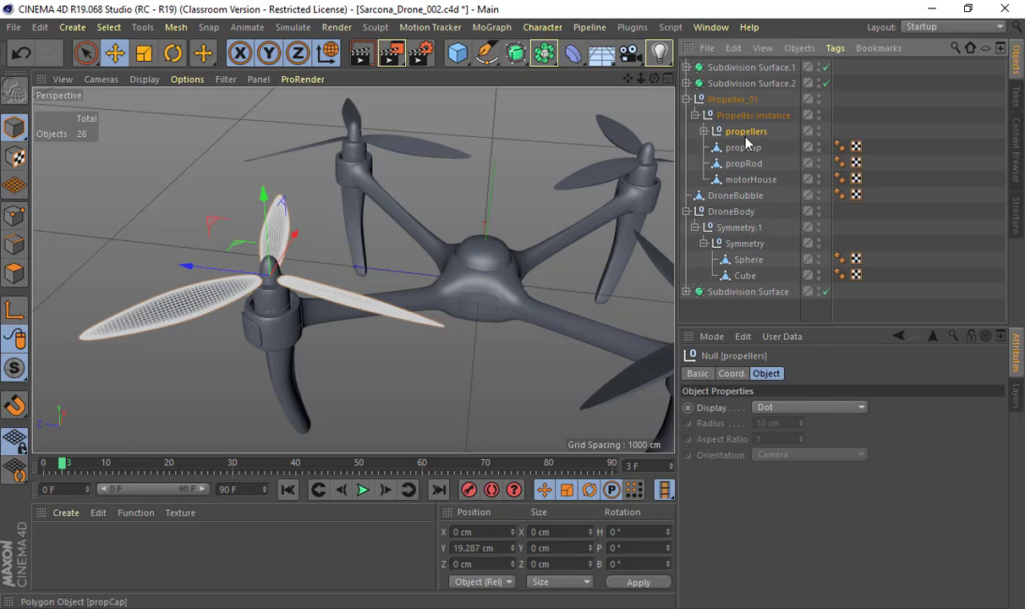
{"action": "left_click", "coordinate": [702, 132]}
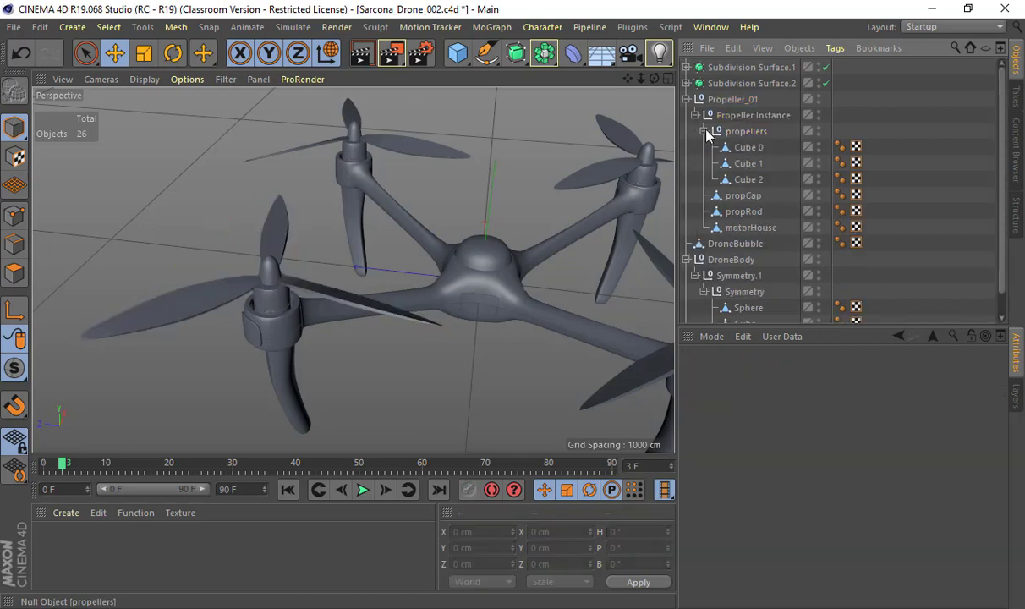
{"action": "left_click", "coordinate": [747, 164]}
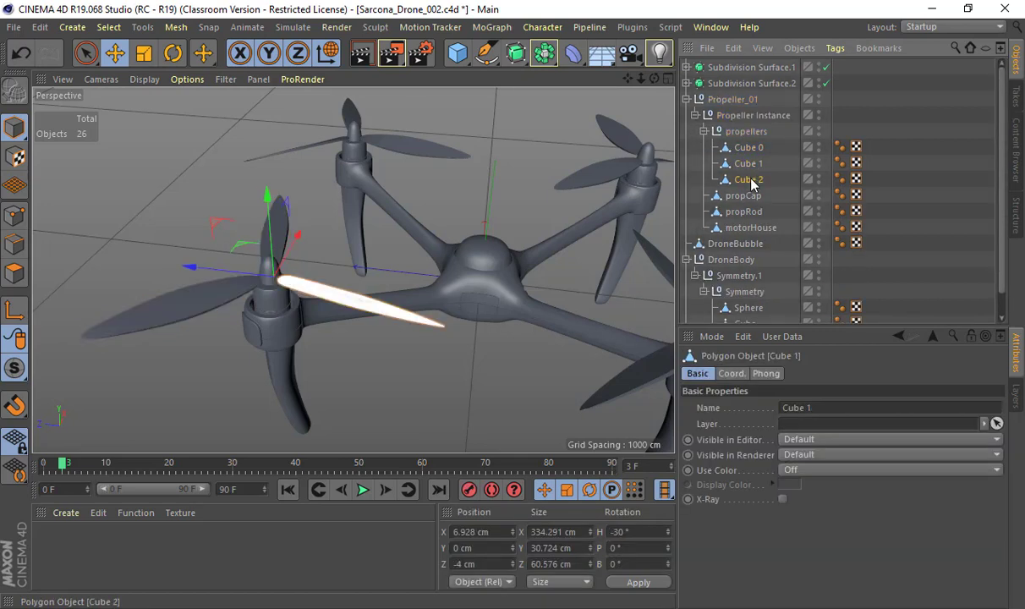
{"action": "left_click", "coordinate": [749, 180]}
{"action": "left_click", "coordinate": [703, 132]}
{"action": "left_click", "coordinate": [747, 150]}
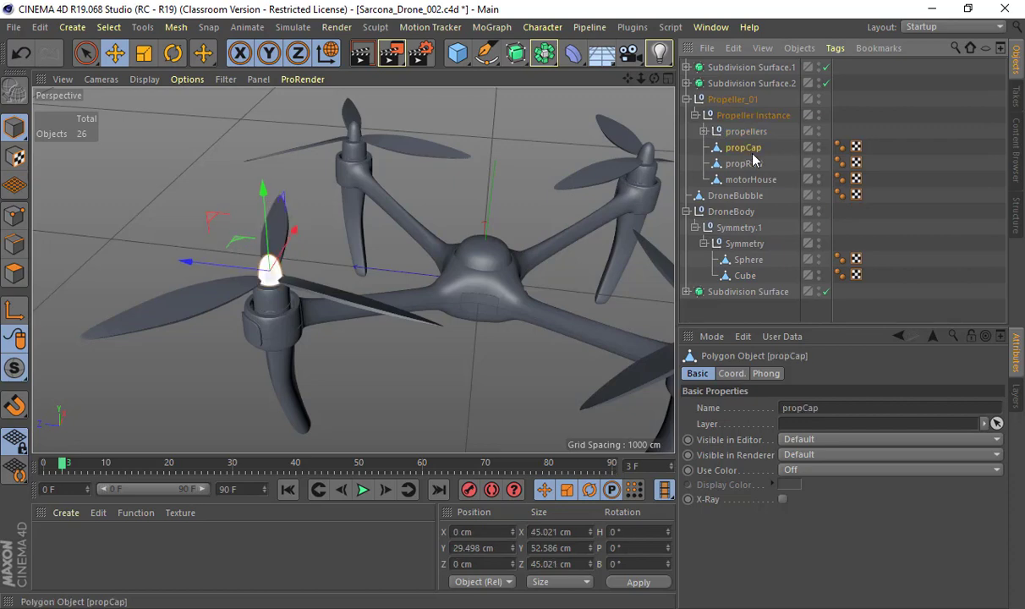
{"action": "left_click", "coordinate": [751, 163]}
{"action": "left_click_drag", "start_coordinate": [439, 229], "coordinate": [524, 182], "text": "alt"}
{"action": "left_click", "coordinate": [749, 183]}
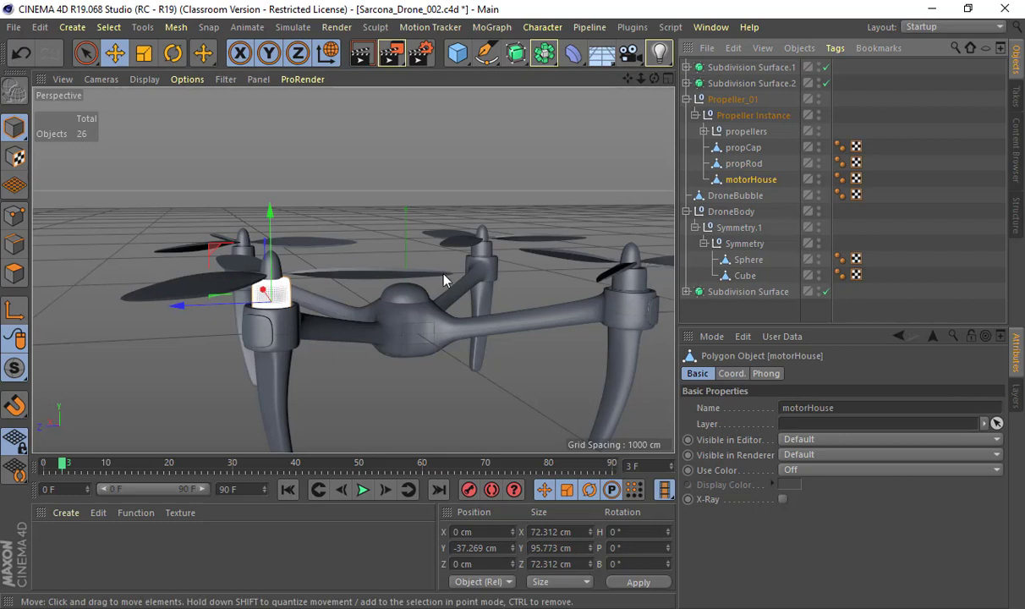
{"action": "left_click", "coordinate": [688, 100]}
Make Subdivision Surface.2 editable and rename the resulting null Propeller_02
{"action": "left_click", "coordinate": [750, 83]}
{"action": "key", "text": "c"}
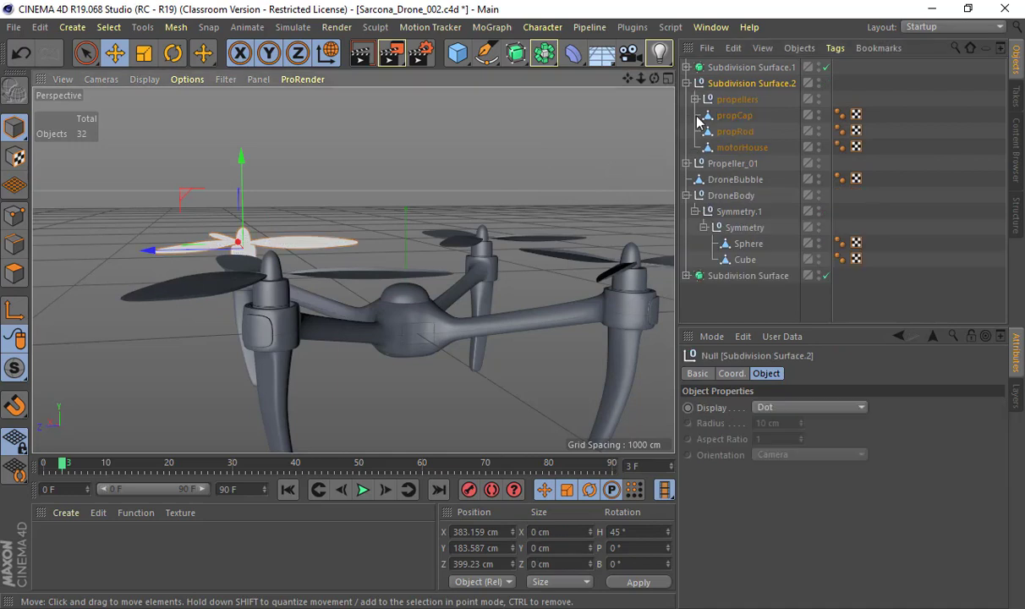
{"action": "double_click", "coordinate": [753, 83]}
{"action": "type", "text": "Propel"}
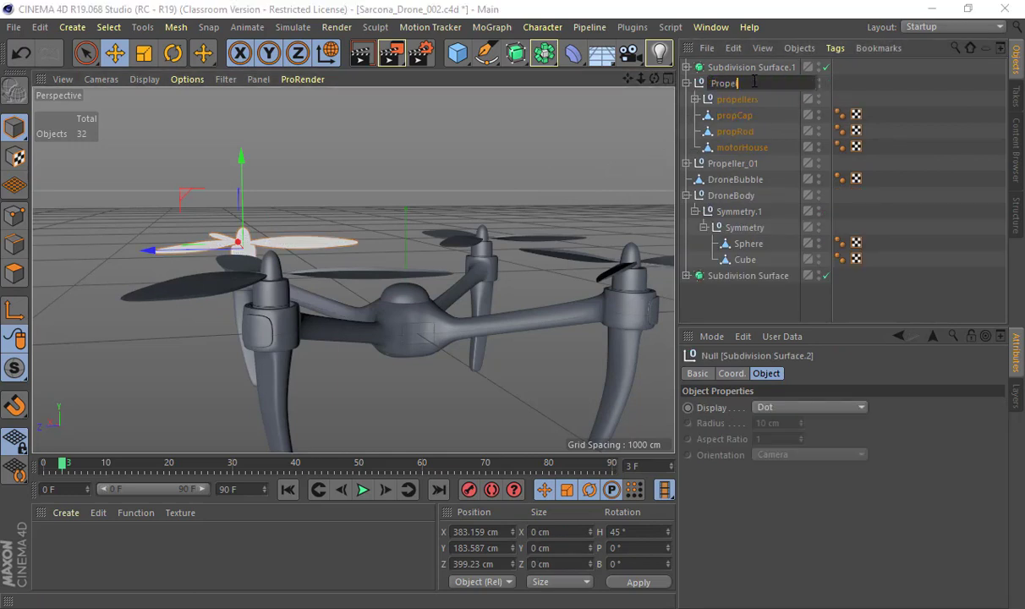
{"action": "type", "text": "ler_02"}
{"action": "key", "text": "Return"}
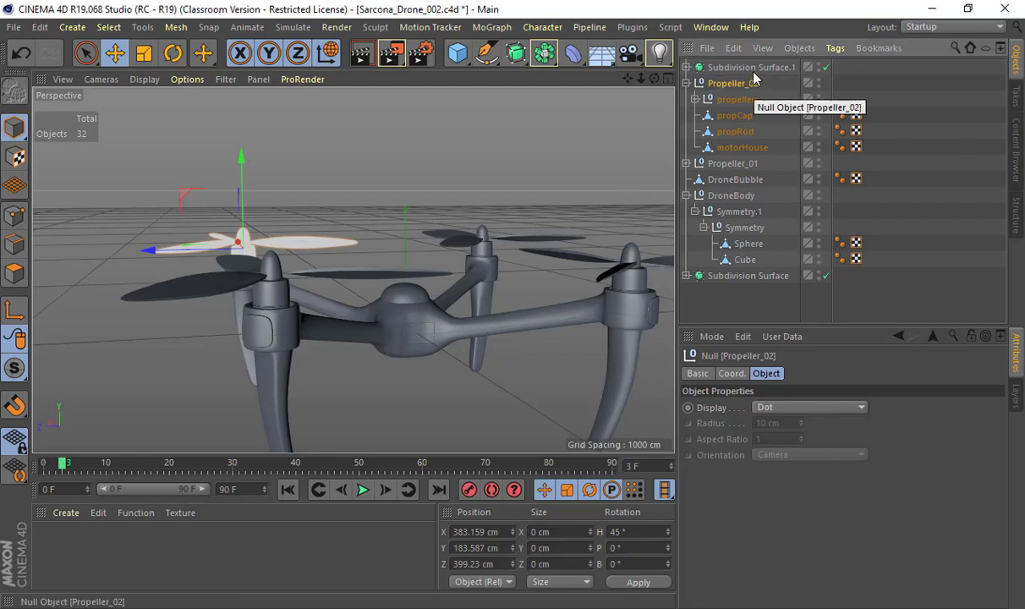
Rename Subdivision Surface.1 as Propeller_03
{"action": "double_click", "coordinate": [753, 67]}
{"action": "type", "text": "P"}
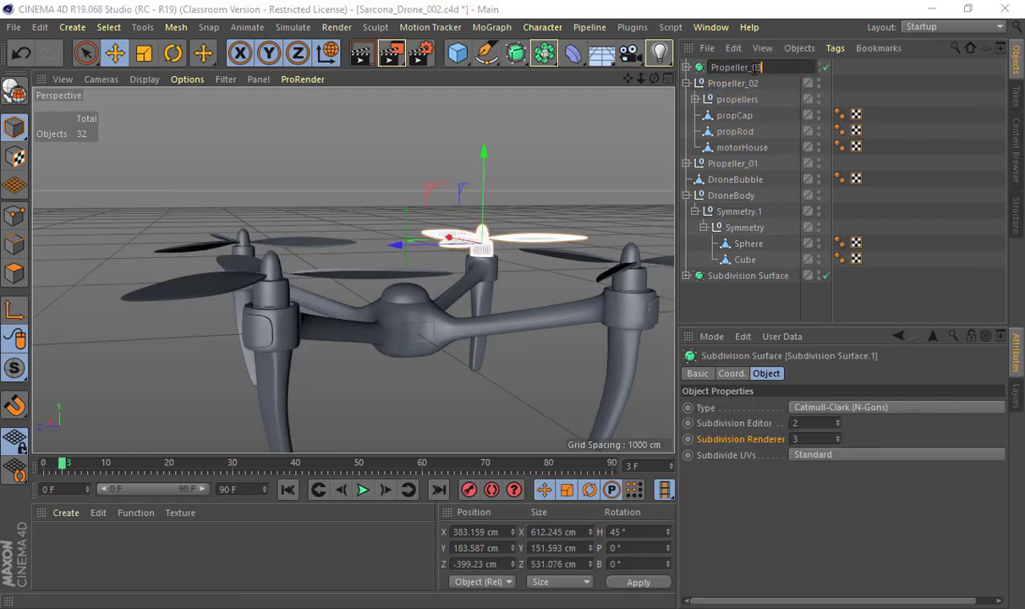
{"action": "type", "text": "ropeller_03"}
{"action": "key", "text": "Return"}
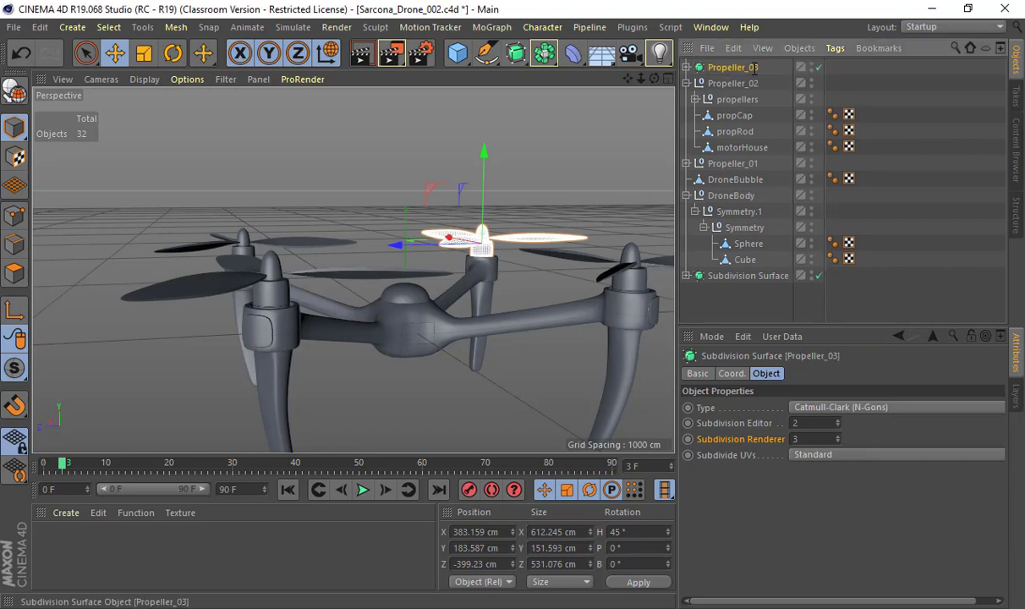
Make the last remaining Subdivision Surface editable and rename it Propeller_04
{"action": "key", "text": "c"}
{"action": "double_click", "coordinate": [731, 279]}
{"action": "type", "text": "P"}
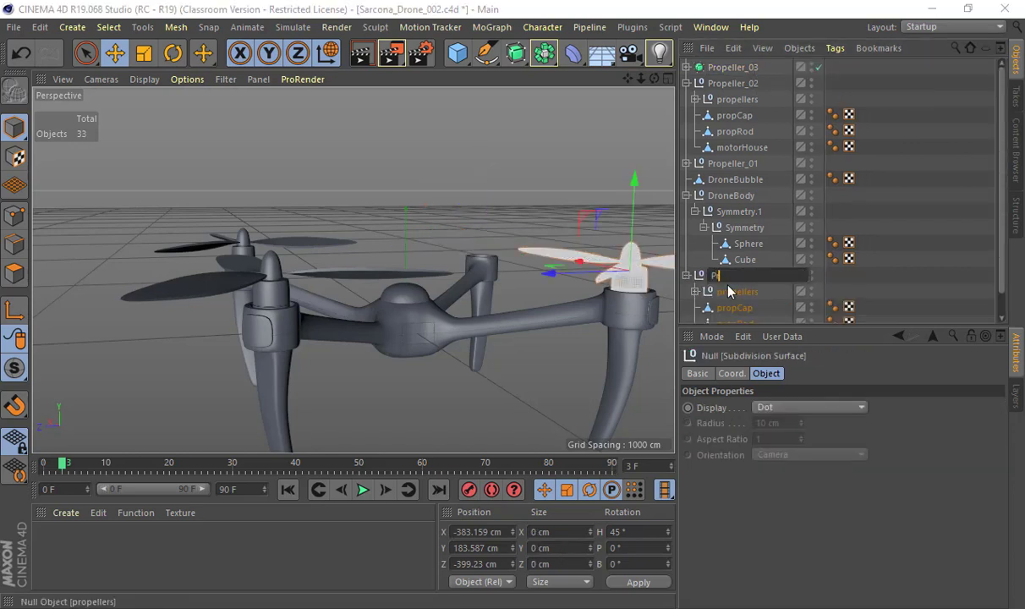
{"action": "type", "text": "roppeller_04"}
{"action": "key", "text": "Return"}
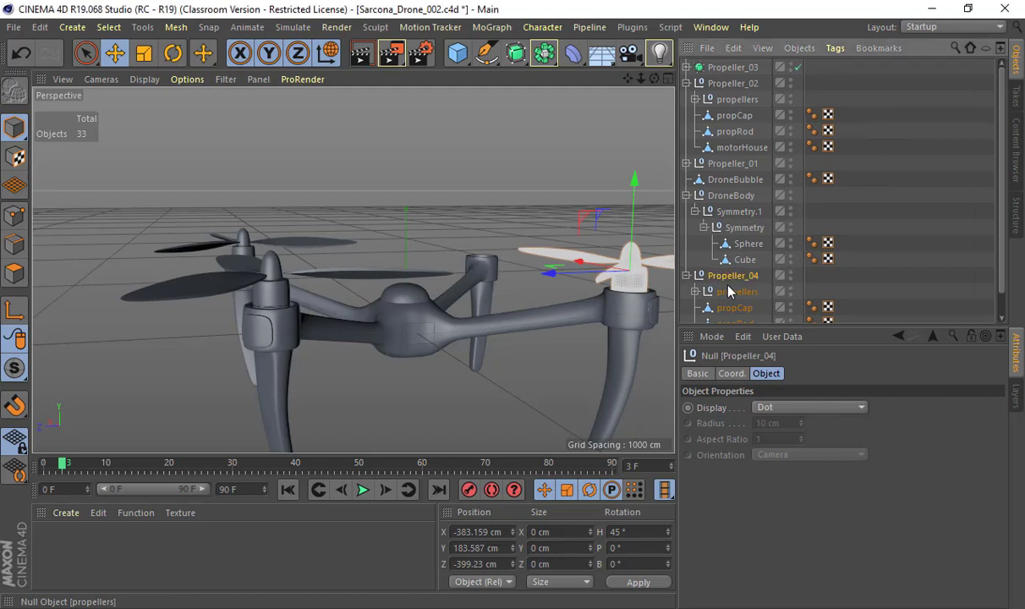
Collapse the expanded object hierarchies and check the propeller instance inside Propeller_03
{"action": "left_click", "coordinate": [687, 275]}
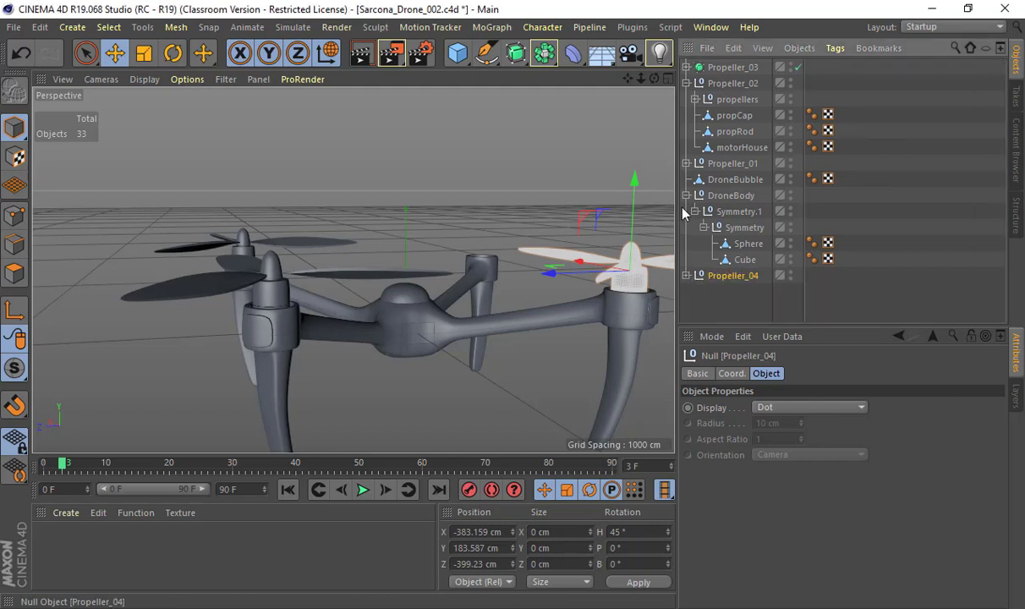
{"action": "left_click", "coordinate": [687, 83]}
{"action": "left_click", "coordinate": [686, 131]}
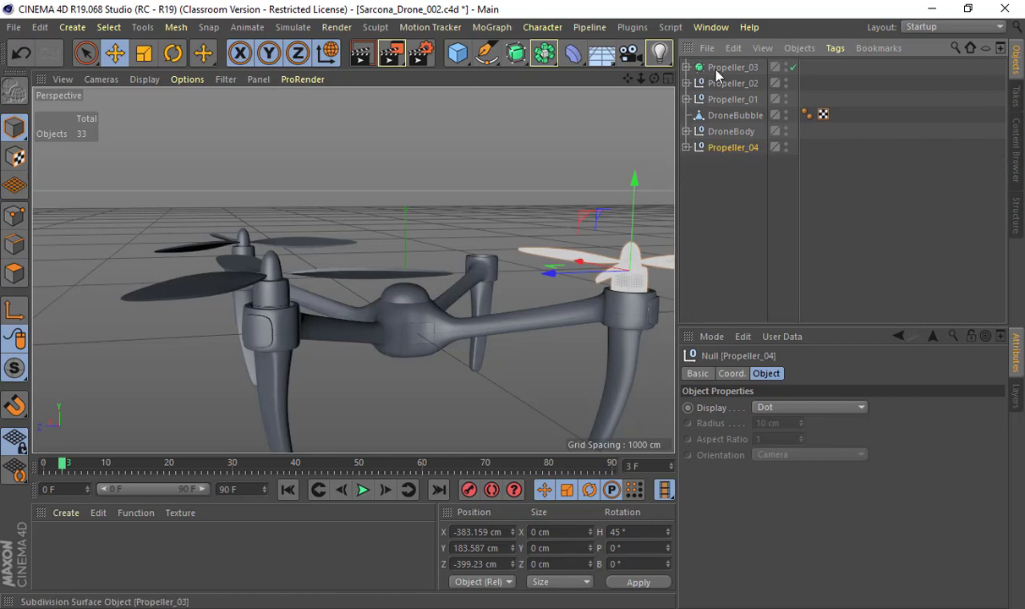
{"action": "left_click", "coordinate": [714, 70]}
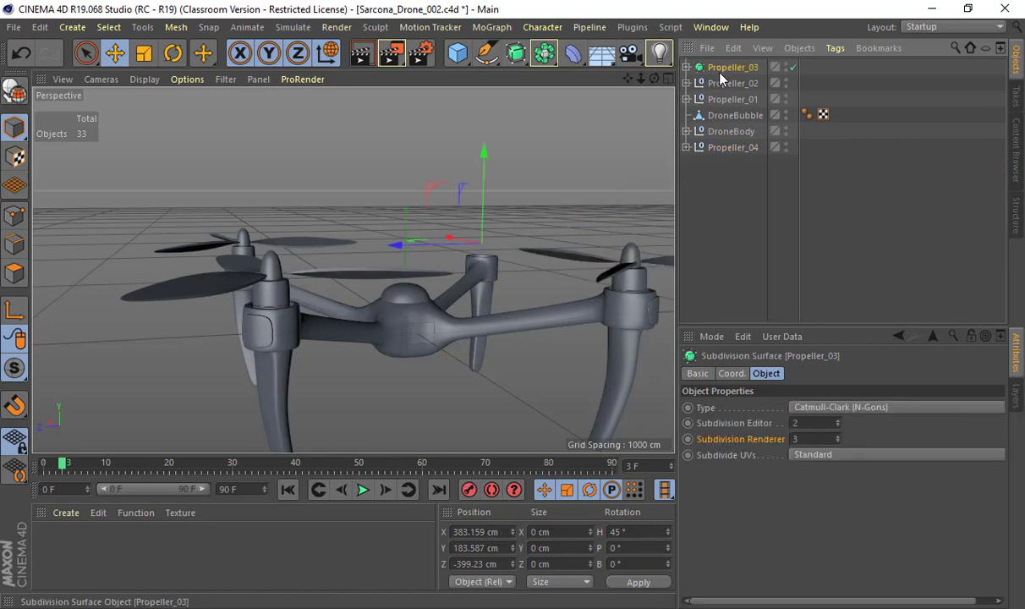
{"action": "left_click", "coordinate": [687, 66]}
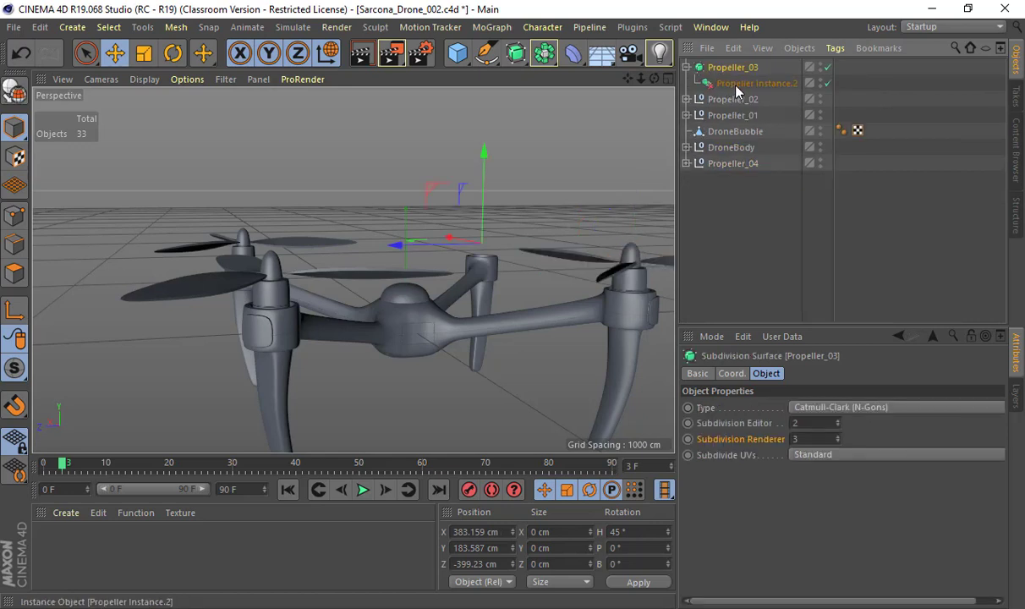
Undo the Propeller_04 rename and the conversion of its source subdivision surface
{"action": "left_click", "coordinate": [597, 228]}
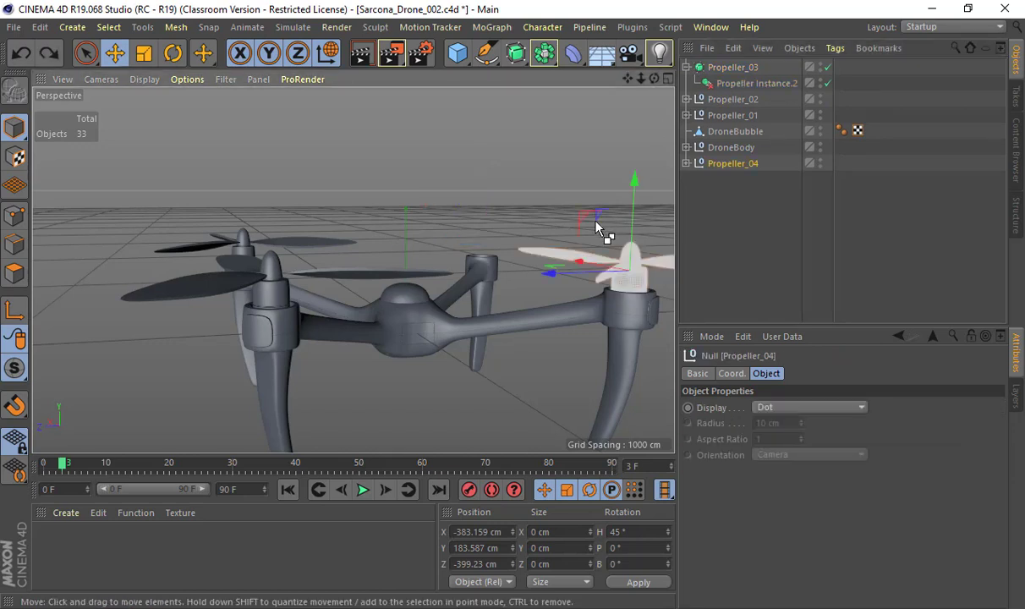
{"action": "key", "text": "ctrl+z"}
{"action": "key", "text": "ctrl+z"}
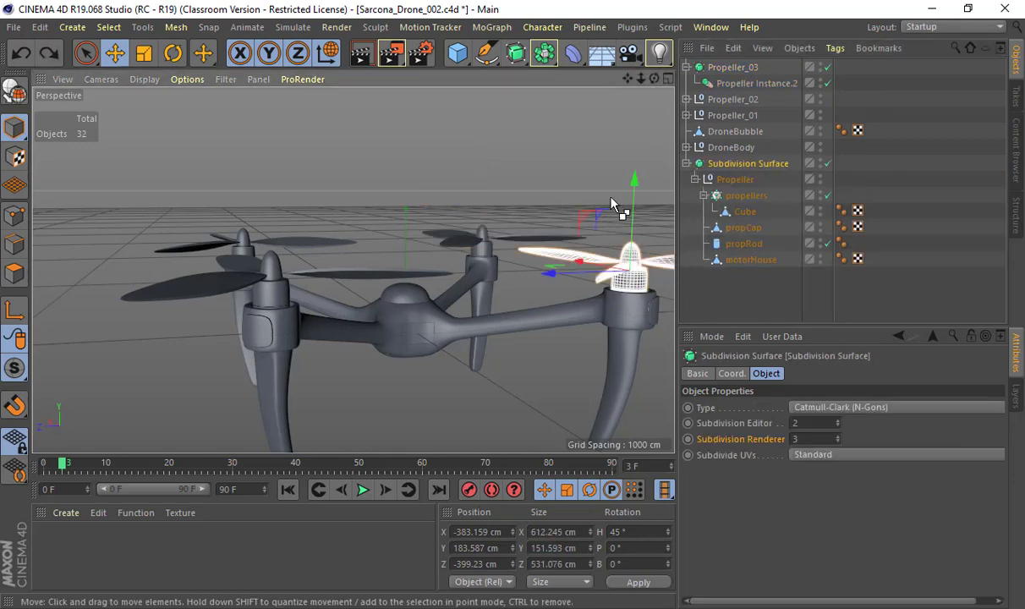
{"action": "key", "text": "ctrl+z"}
Make Propeller_03 editable first, convert the original Subdivision Surface with the source propeller, and clear the selection
{"action": "left_click", "coordinate": [724, 68]}
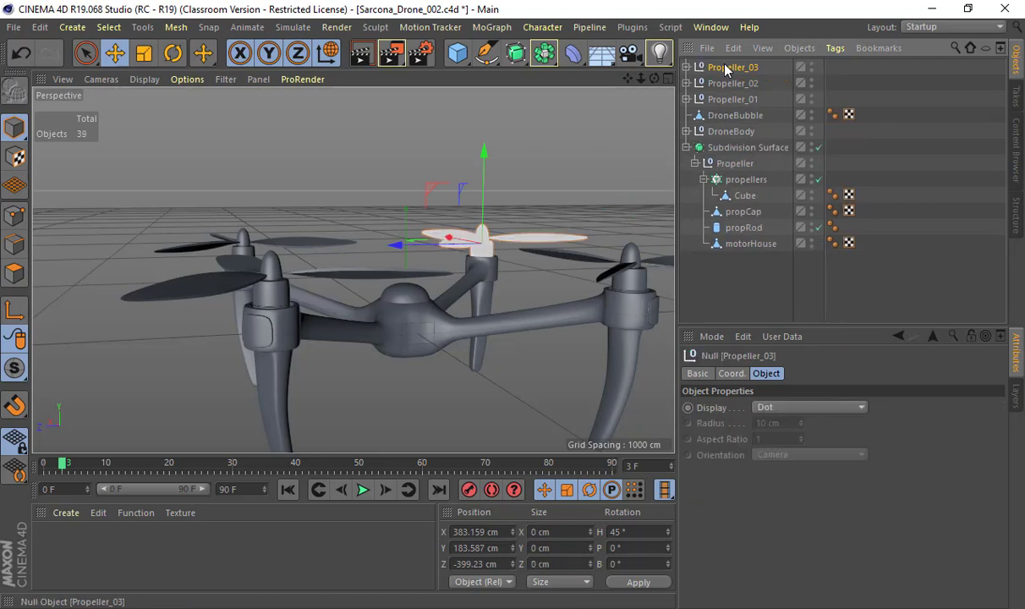
{"action": "left_click", "coordinate": [741, 148]}
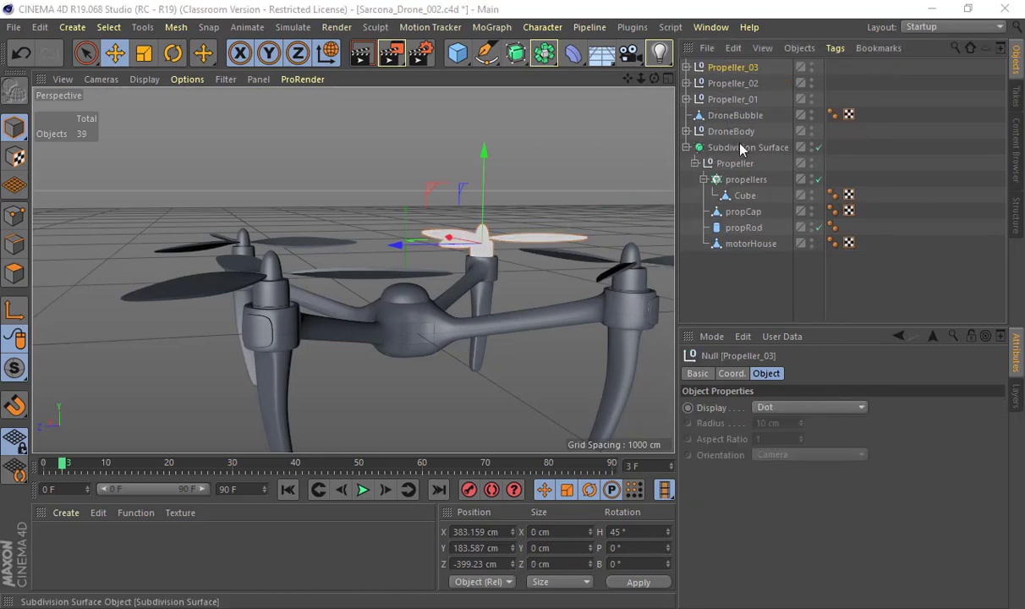
{"action": "key", "text": "c"}
{"action": "left_click", "coordinate": [648, 155]}
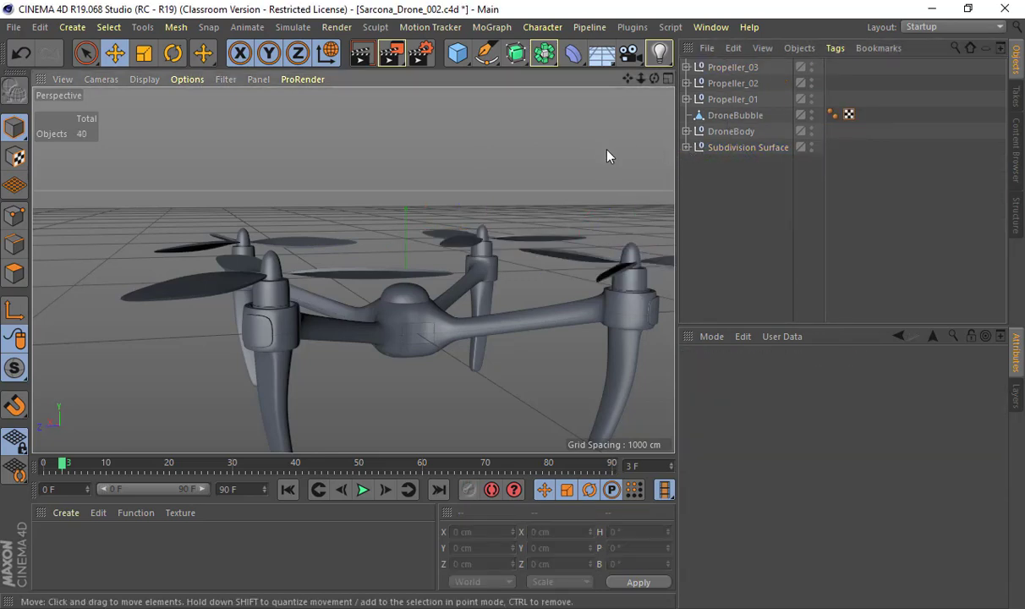
Inspect the motor housing up close, then undo making Propeller_03 and the original Subdivision Surface editable
{"action": "left_click_drag", "start_coordinate": [609, 155], "coordinate": [529, 292], "text": "alt"}
{"action": "left_click", "coordinate": [529, 292]}
{"action": "scroll", "coordinate": [529, 288], "scroll_direction": "up", "scroll_amount": 8}
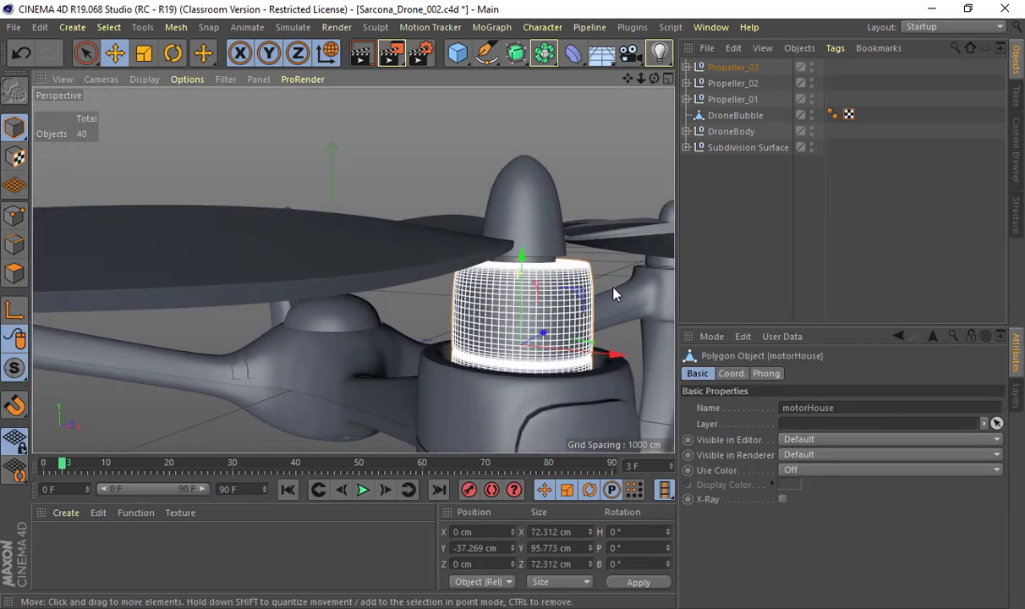
{"action": "left_click_drag", "start_coordinate": [531, 251], "coordinate": [485, 273], "text": "alt"}
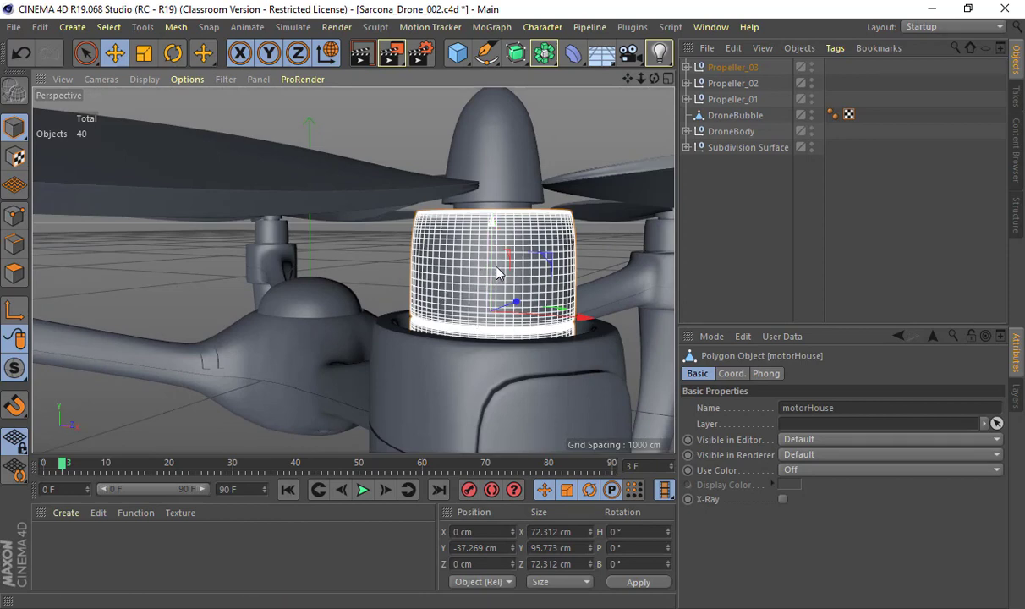
{"action": "key", "text": "ctrl+z"}
{"action": "key", "text": "ctrl+z"}
{"action": "key", "text": "ctrl+z"}
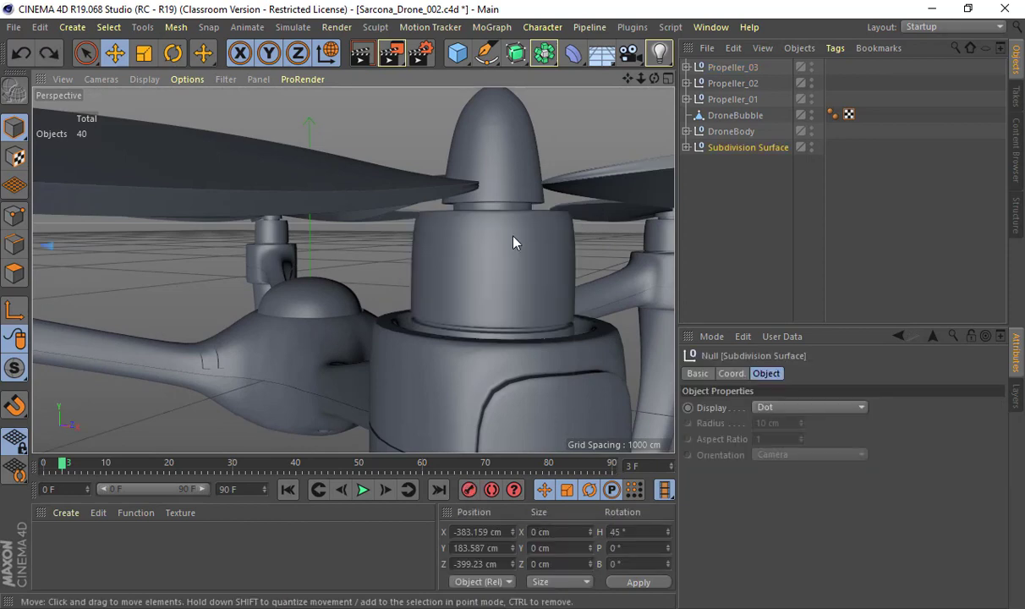
{"action": "key", "text": "ctrl+z"}
{"action": "key", "text": "ctrl+z"}
{"action": "key", "text": "ctrl+z"}
{"action": "key", "text": "ctrl+z"}
{"action": "key", "text": "ctrl+z"}
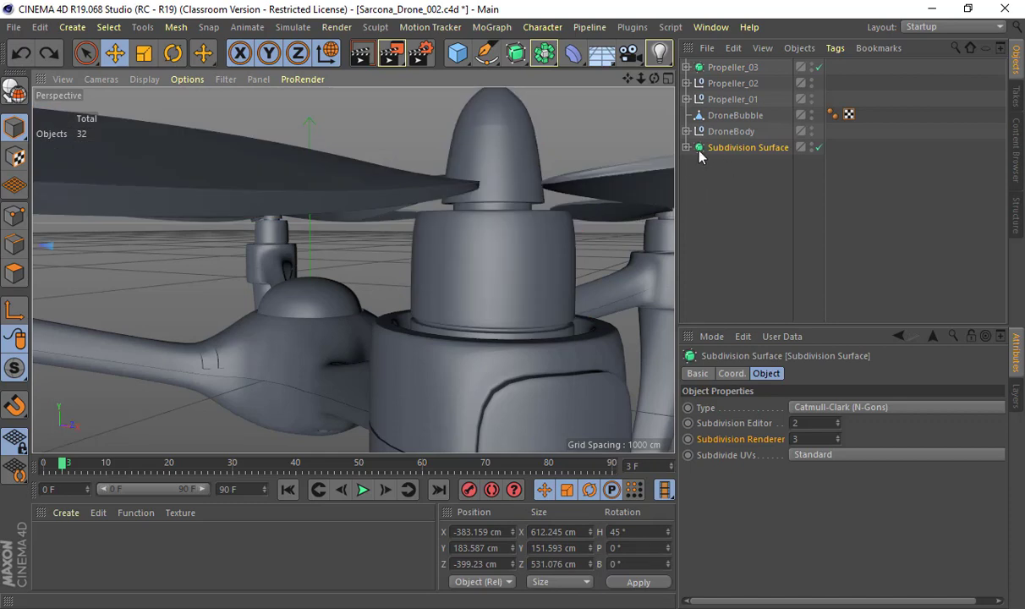
Undo the Propeller_03 and Propeller_02 renames and the conversion of Subdivision Surface.2
{"action": "key", "text": "ctrl+z"}
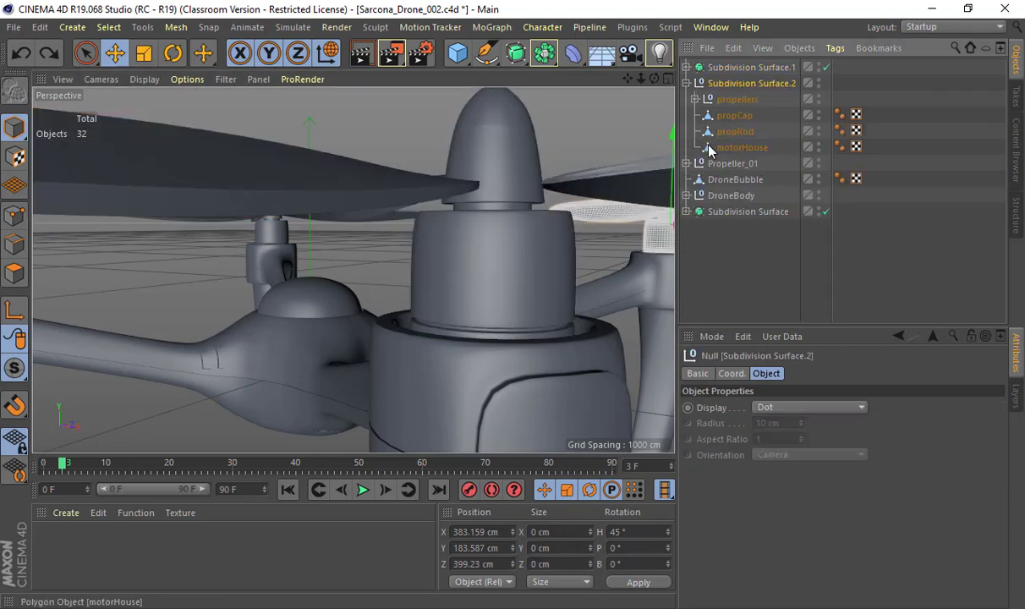
{"action": "key", "text": "ctrl+z"}
{"action": "key", "text": "ctrl+z"}
{"action": "key", "text": "ctrl+z"}
{"action": "key", "text": "ctrl+z"}
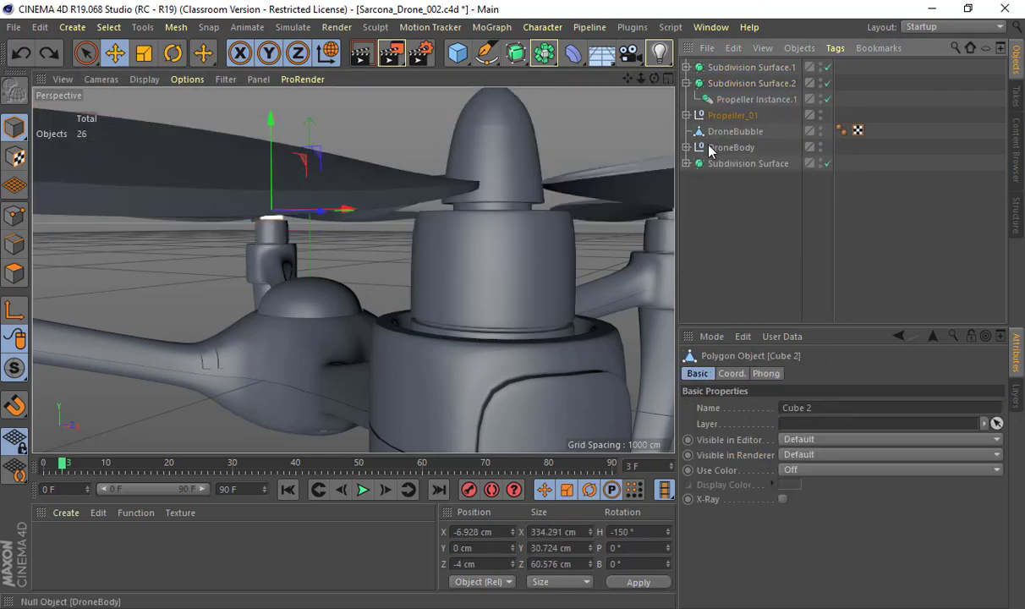
Undo the Propeller_01 rename and the conversion of Subdivision Surface.3
{"action": "key", "text": "ctrl+z"}
{"action": "key", "text": "ctrl+z"}
{"action": "key", "text": "ctrl+z"}
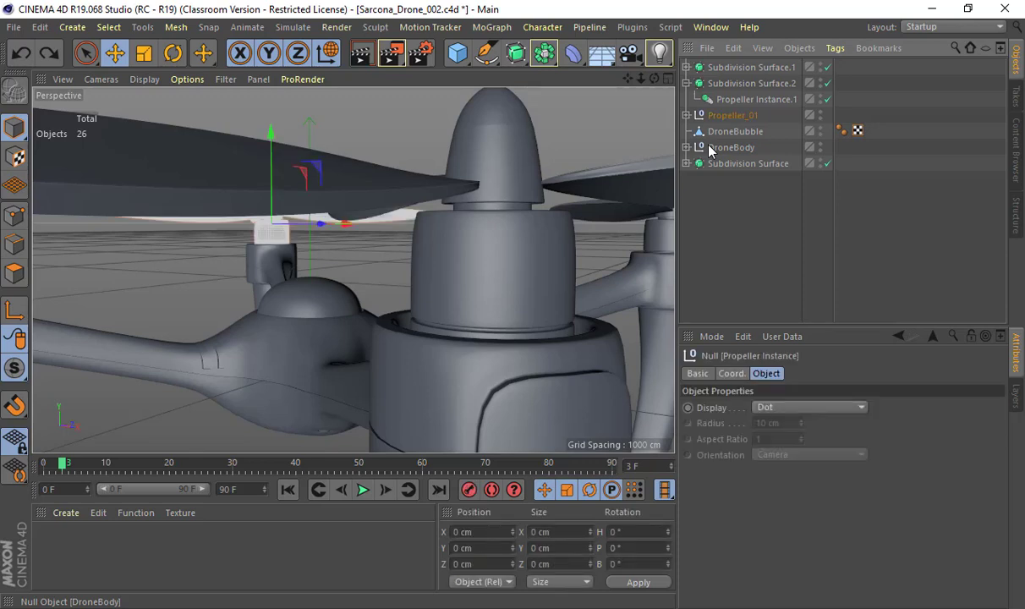
{"action": "key", "text": "ctrl+z"}
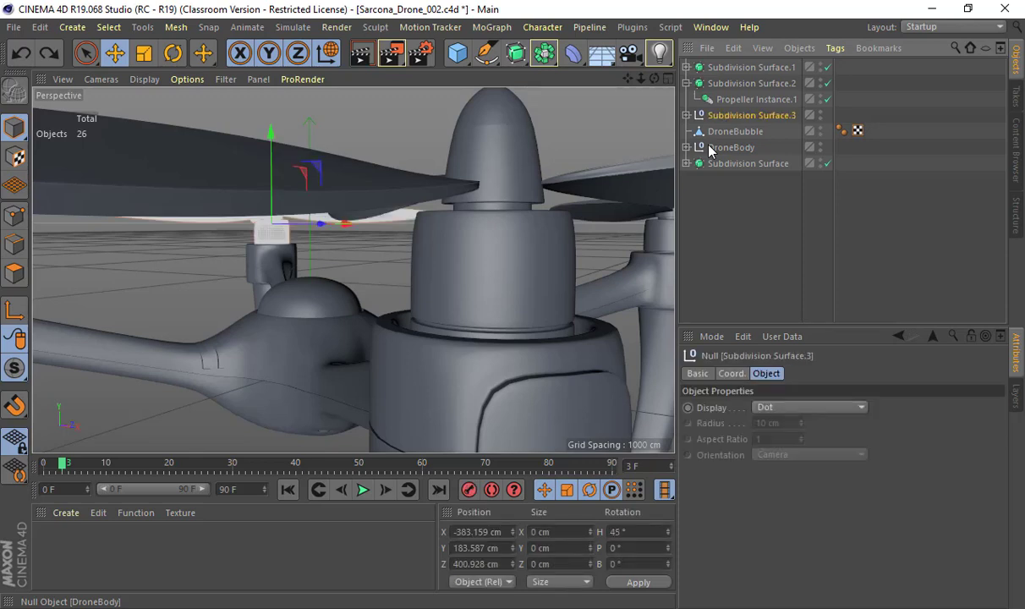
{"action": "key", "text": "ctrl+z"}
Select the original Subdivision Surface and expand its hierarchy to reach the source Propeller parts
{"action": "left_click", "coordinate": [732, 167]}
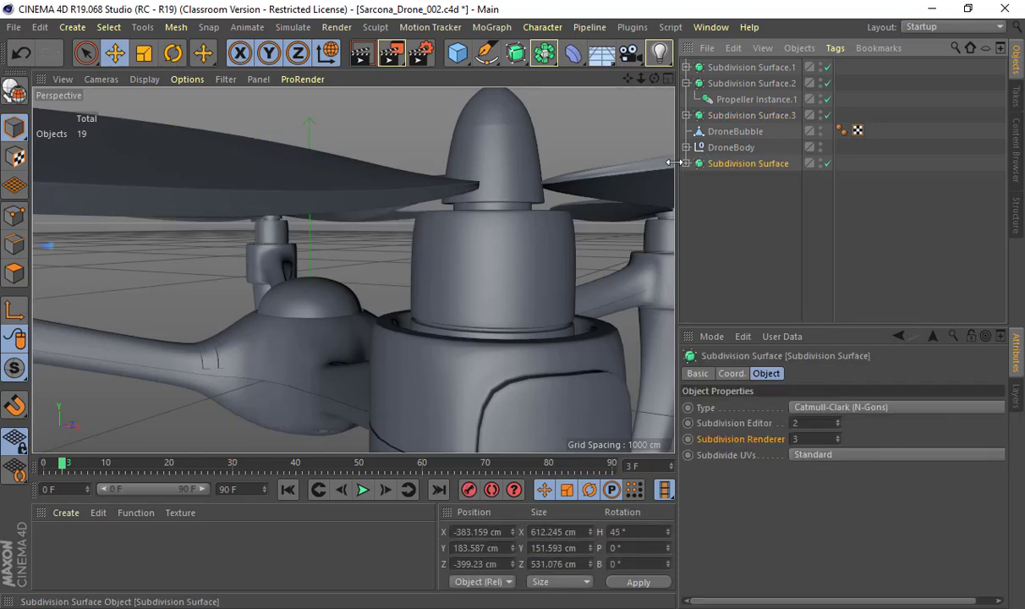
{"action": "left_click", "coordinate": [687, 163]}
{"action": "scroll", "coordinate": [399, 221], "scroll_direction": "down", "scroll_amount": 10}
{"action": "left_click_drag", "start_coordinate": [399, 223], "coordinate": [352, 238], "text": "alt"}
{"action": "scroll", "coordinate": [353, 244], "scroll_direction": "up", "scroll_amount": 10}
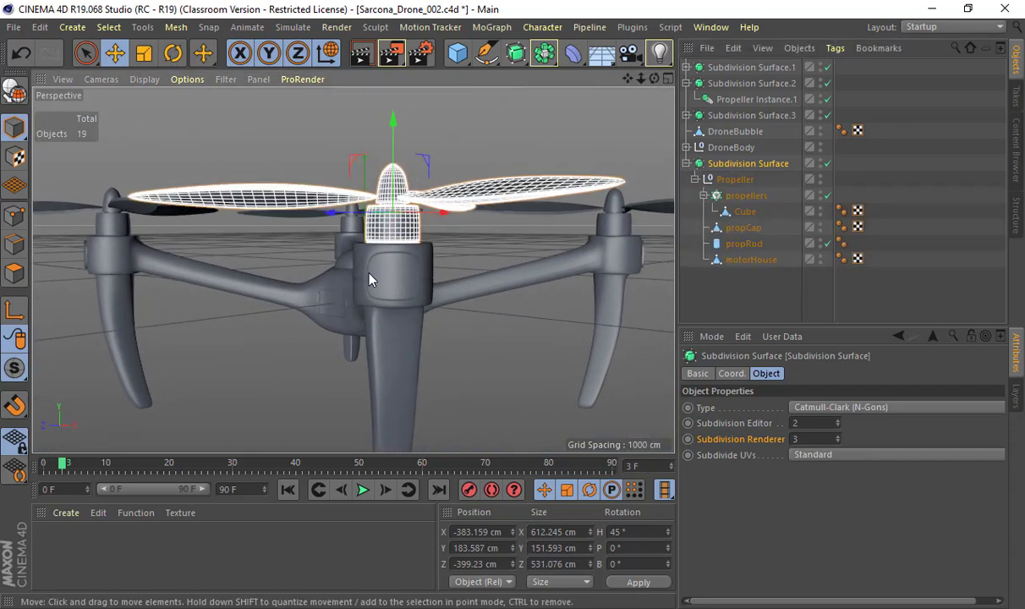
Try making the original Subdivision Surface editable, check the other propellers, and undo the conversion
{"action": "key", "text": "c"}
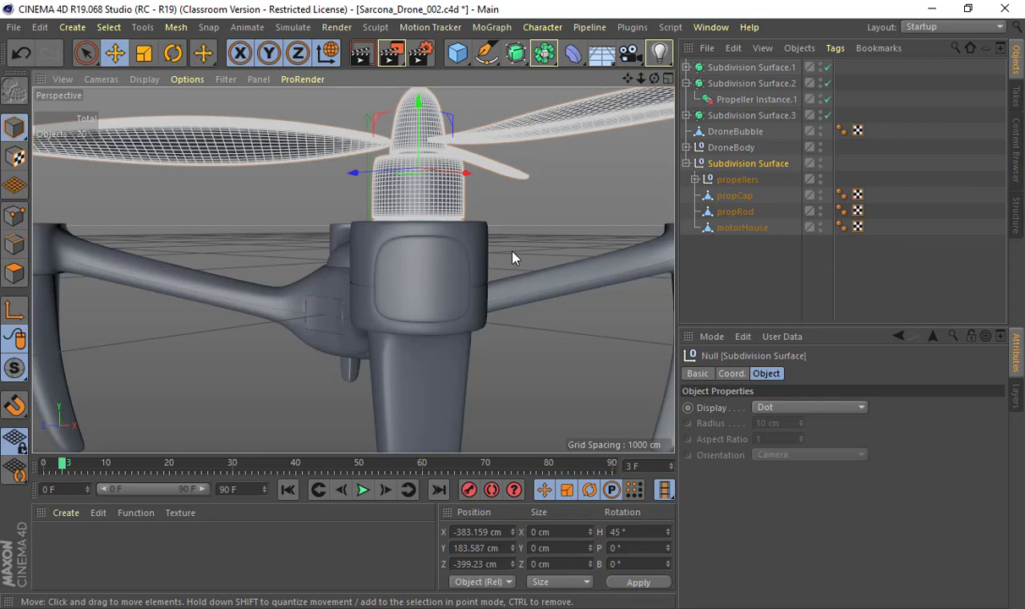
{"action": "left_click_drag", "start_coordinate": [423, 274], "coordinate": [565, 263], "text": "alt"}
{"action": "right_click_drag", "start_coordinate": [565, 263], "coordinate": [598, 259], "text": "alt"}
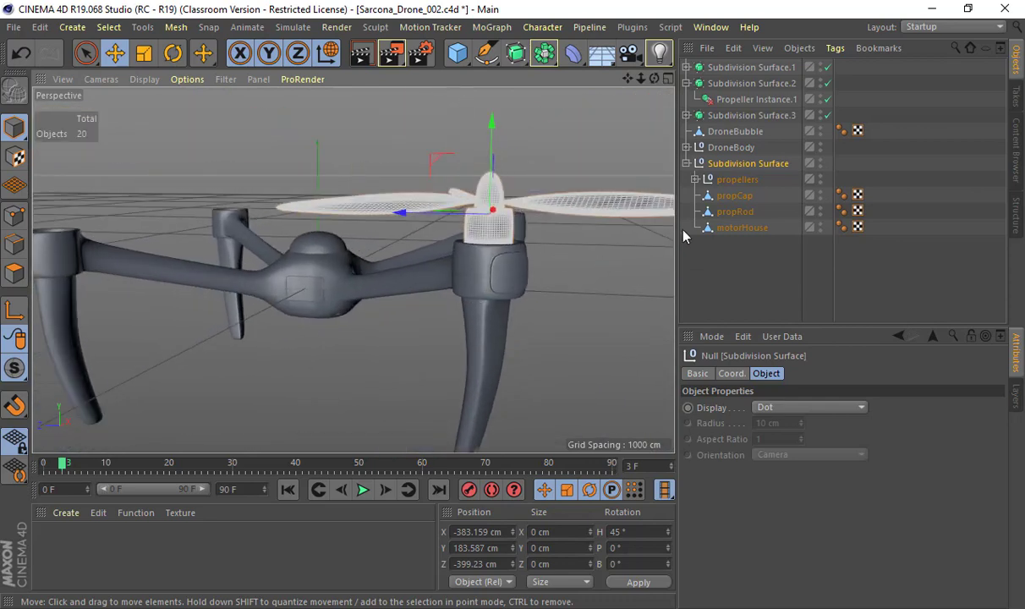
{"action": "key", "text": "ctrl+z"}
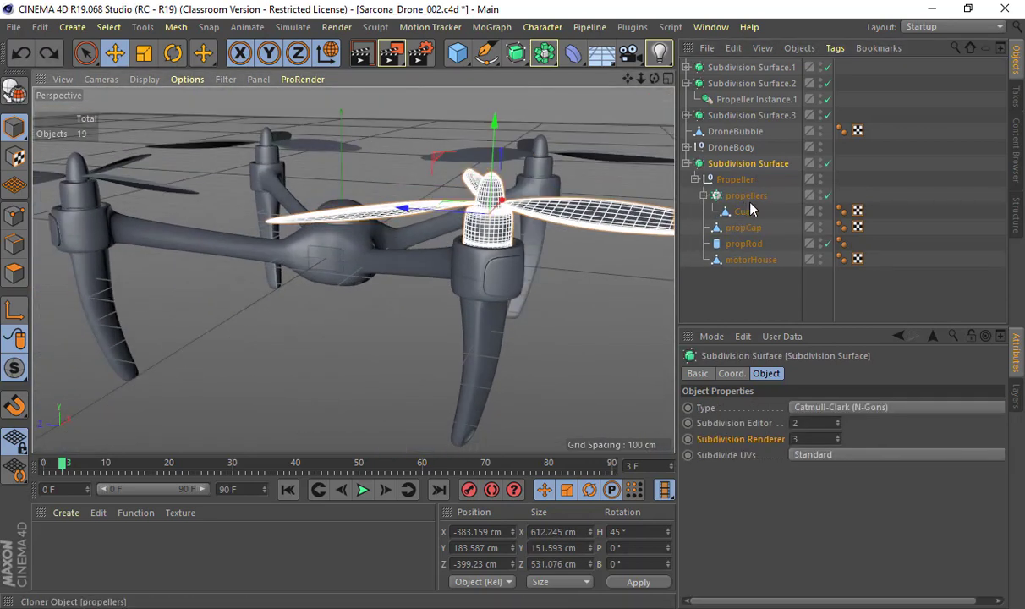
Wrap motorHouse in its own Subdivision Surface inside the Propeller group and make that surface editable
{"action": "left_click", "coordinate": [748, 261]}
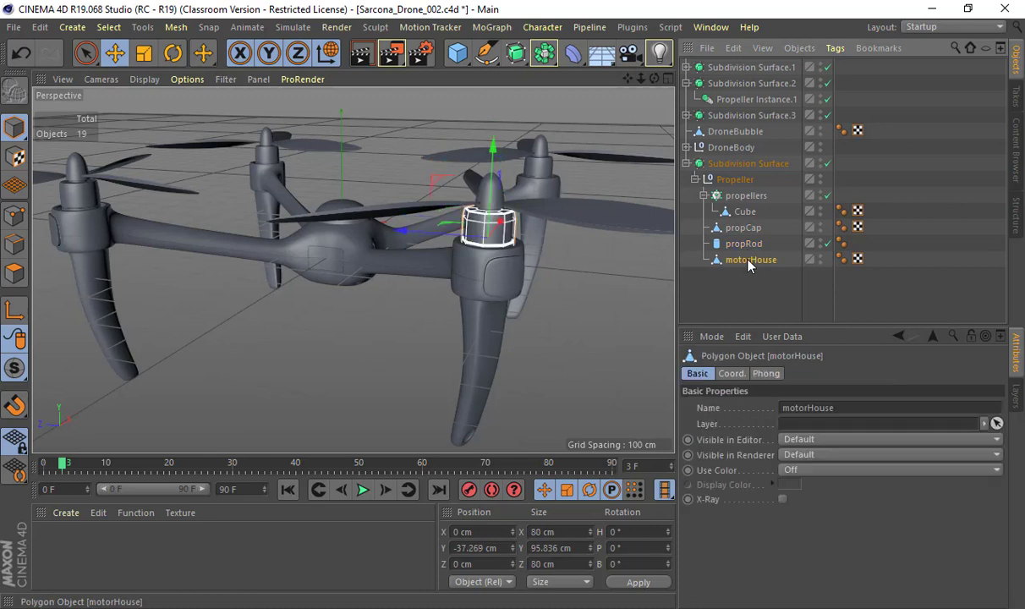
{"action": "left_click", "coordinate": [515, 53], "text": "alt"}
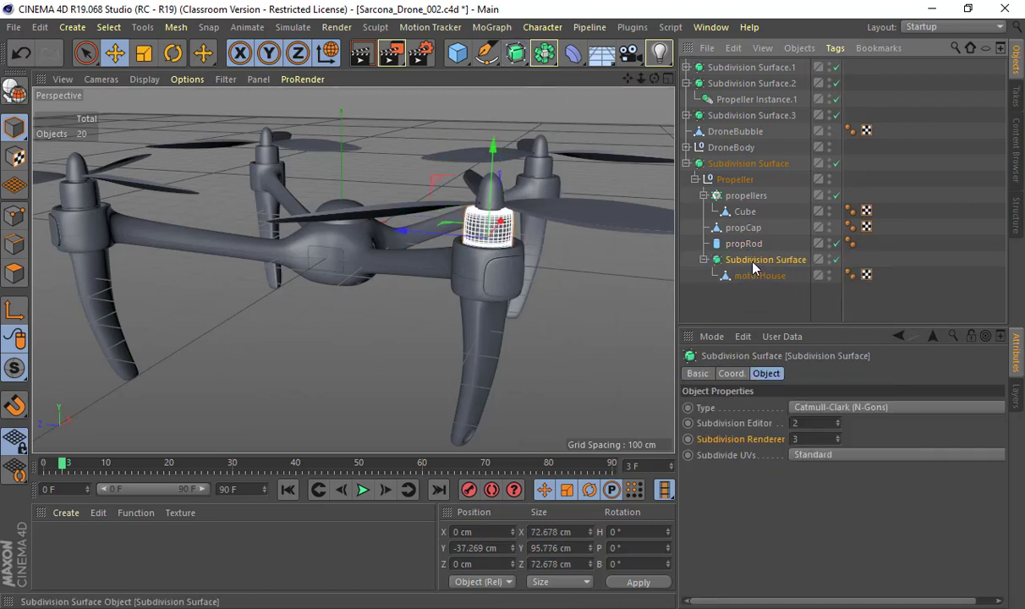
{"action": "key", "text": "c"}
{"action": "left_click", "coordinate": [546, 169]}
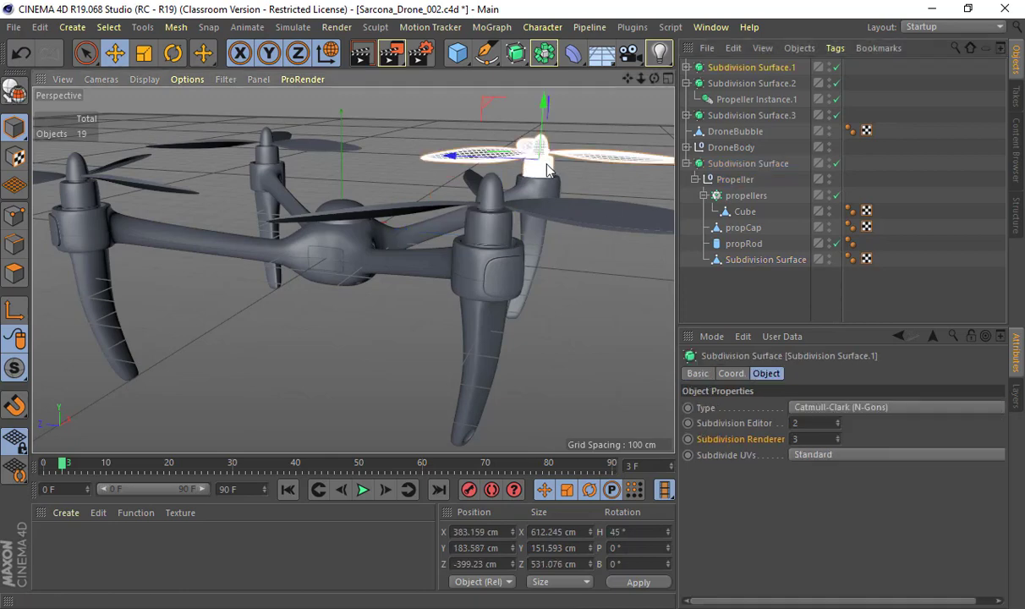
Select the converted motor housing object, switch to polygon mode, and activate the Live Selection tool
{"action": "right_click_drag", "start_coordinate": [555, 173], "coordinate": [610, 181], "text": "alt"}
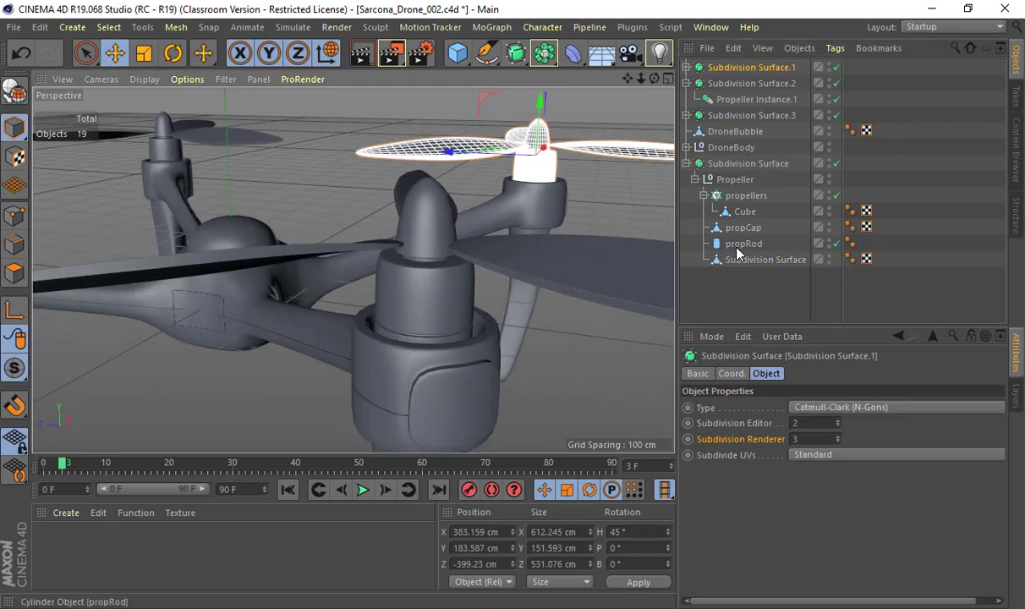
{"action": "left_click", "coordinate": [746, 262]}
{"action": "left_click_drag", "start_coordinate": [416, 277], "coordinate": [445, 247], "text": "alt"}
{"action": "right_click_drag", "start_coordinate": [446, 247], "coordinate": [510, 271], "text": "alt"}
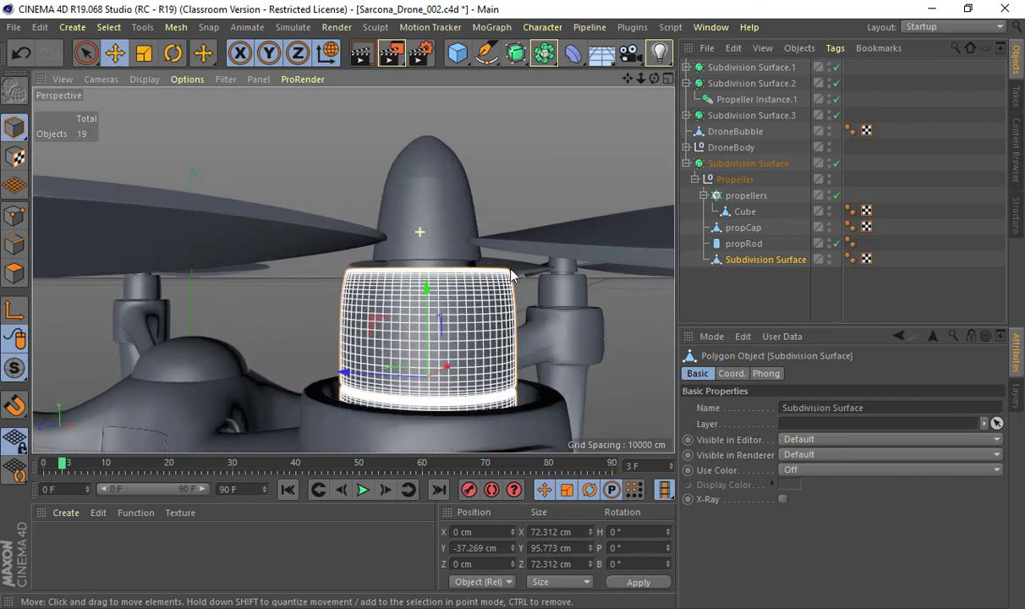
{"action": "left_click_drag", "start_coordinate": [510, 273], "coordinate": [448, 247], "text": "alt"}
{"action": "left_click", "coordinate": [14, 272]}
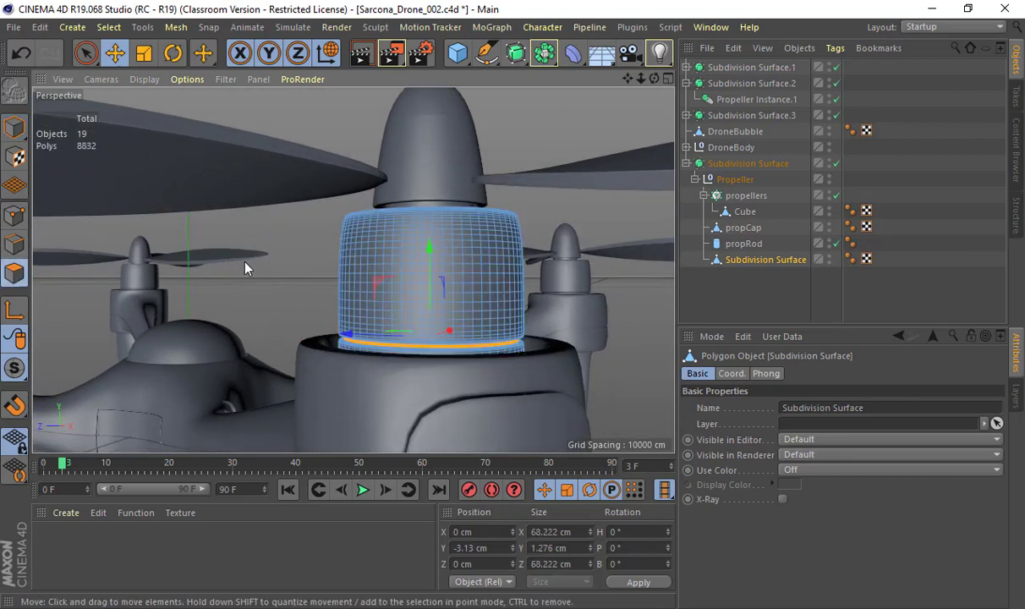
{"action": "right_click_drag", "start_coordinate": [250, 267], "coordinate": [308, 275], "text": "alt"}
{"action": "middle_click_drag", "start_coordinate": [308, 274], "coordinate": [270, 272], "text": "alt"}
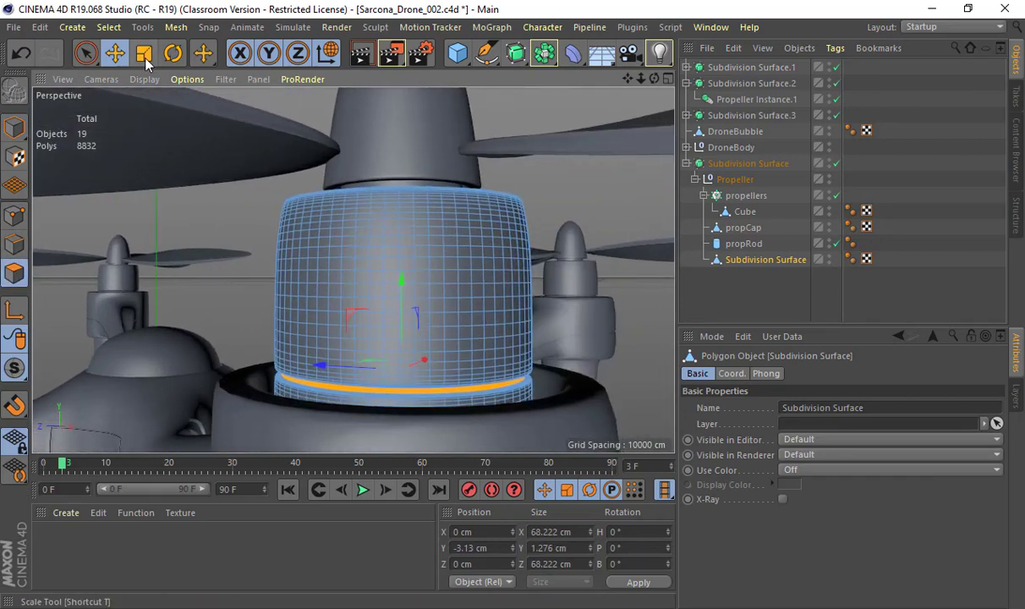
{"action": "left_click", "coordinate": [84, 53]}
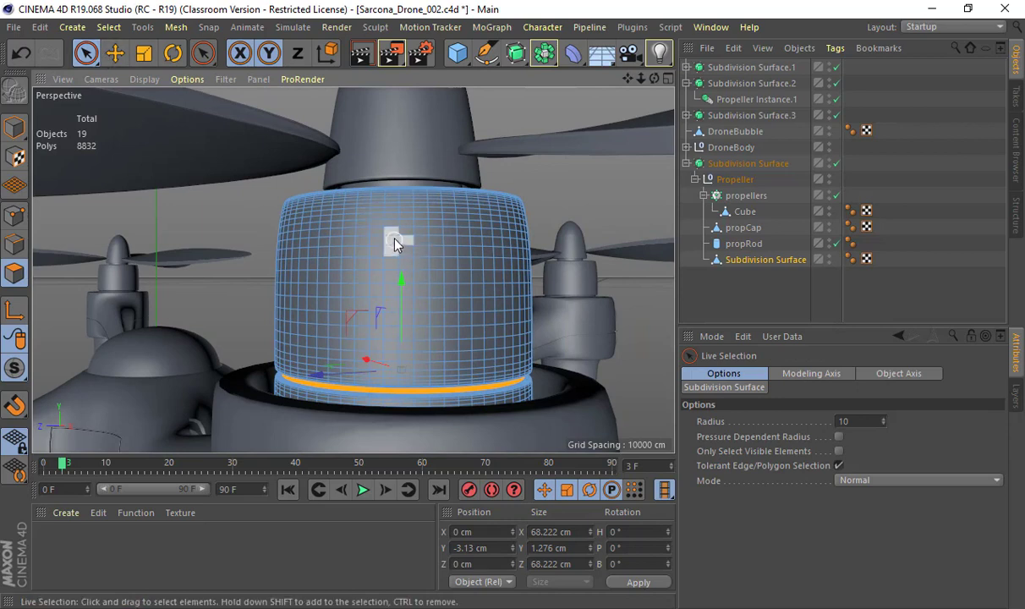
Try selecting vertical, two-polygon-wide strips around the motor housing's side wall without restricting the selection to visible elements
{"action": "left_click", "coordinate": [395, 237]}
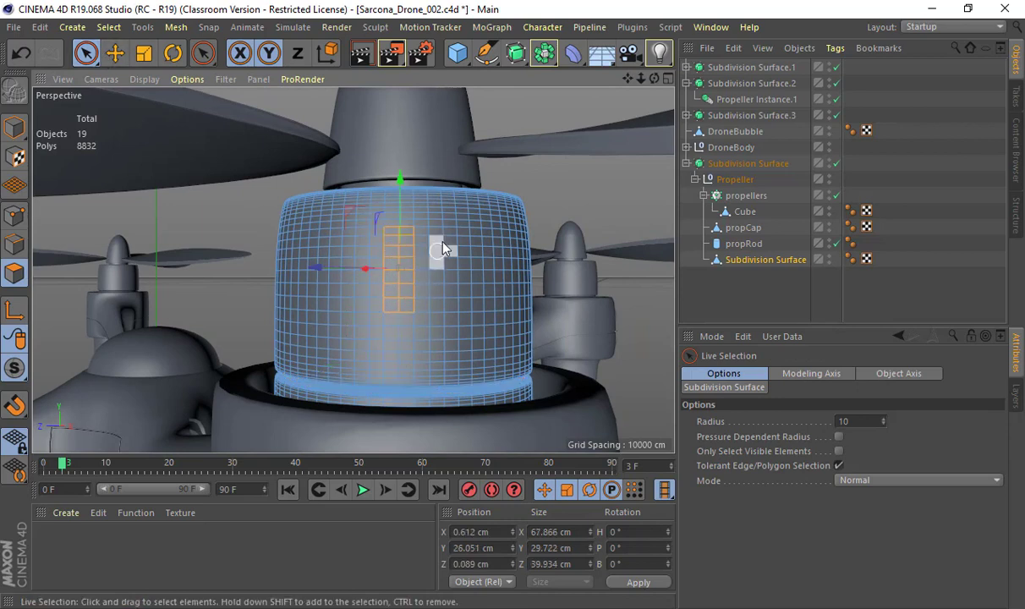
{"action": "left_click_drag", "start_coordinate": [456, 232], "coordinate": [462, 306], "text": "shift"}
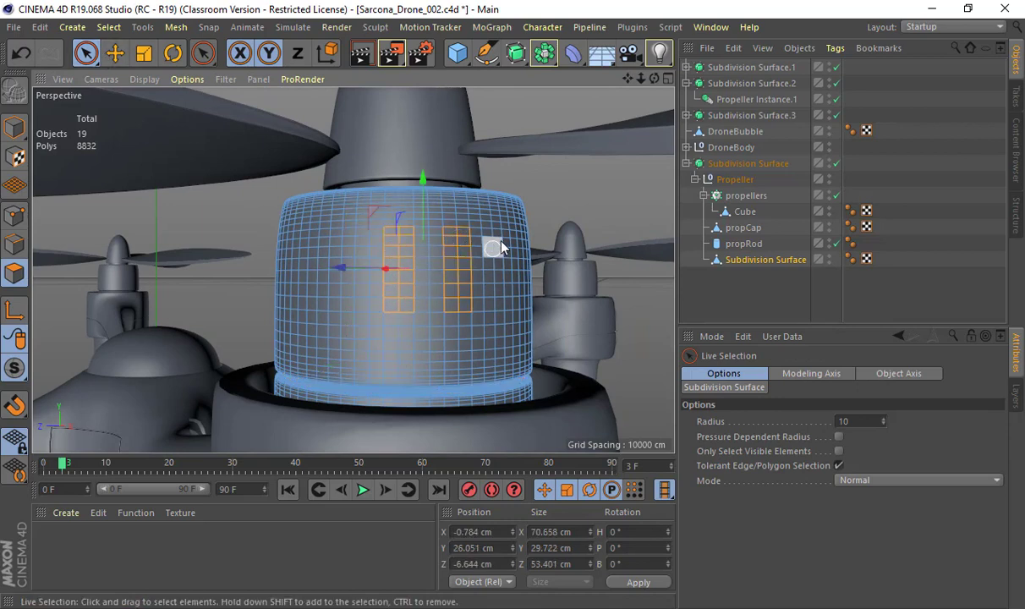
{"action": "left_click_drag", "start_coordinate": [452, 253], "coordinate": [435, 257], "text": "alt"}
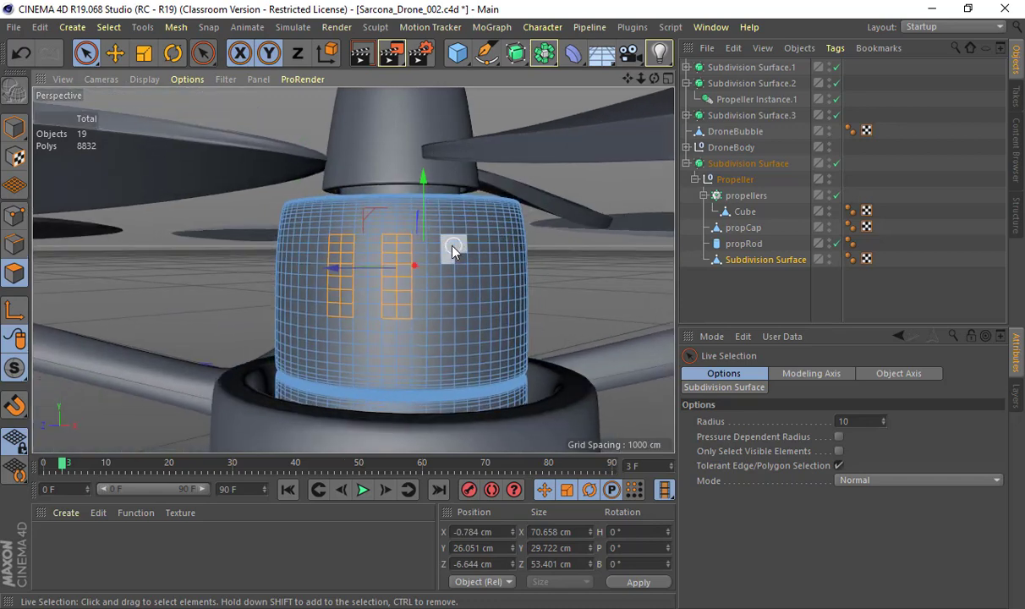
{"action": "left_click_drag", "start_coordinate": [453, 305], "coordinate": [364, 294], "text": "shift"}
{"action": "mouse_move", "coordinate": [443, 244]}
{"action": "left_mouse_down", "text": "shift"}
{"action": "mouse_move", "coordinate": [444, 309]}
{"action": "mouse_move", "coordinate": [425, 272]}
{"action": "left_mouse_up", "text": "shift"}
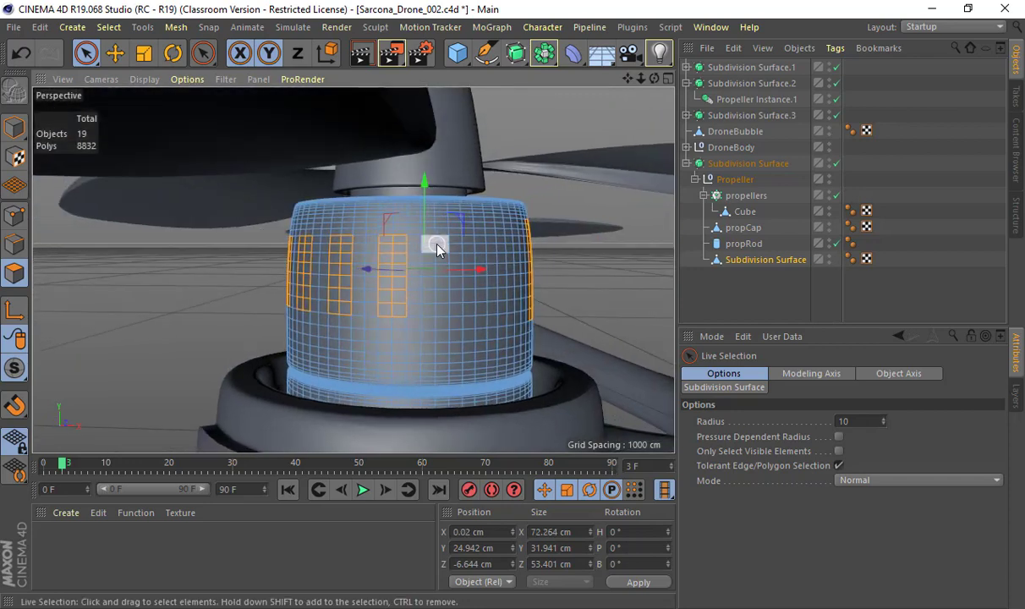
{"action": "left_click_drag", "start_coordinate": [496, 263], "coordinate": [408, 273], "text": "alt"}
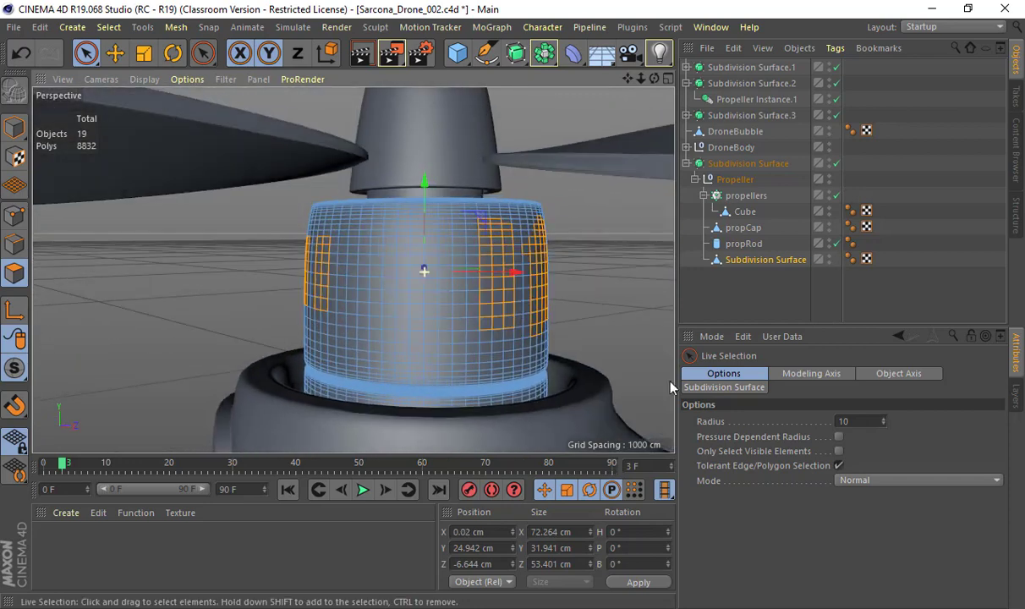
Enable Only Select Visible Elements, clear the selection, and select evenly spaced vertical two-polygon-wide strips around the motor housing
{"action": "left_click", "coordinate": [838, 450]}
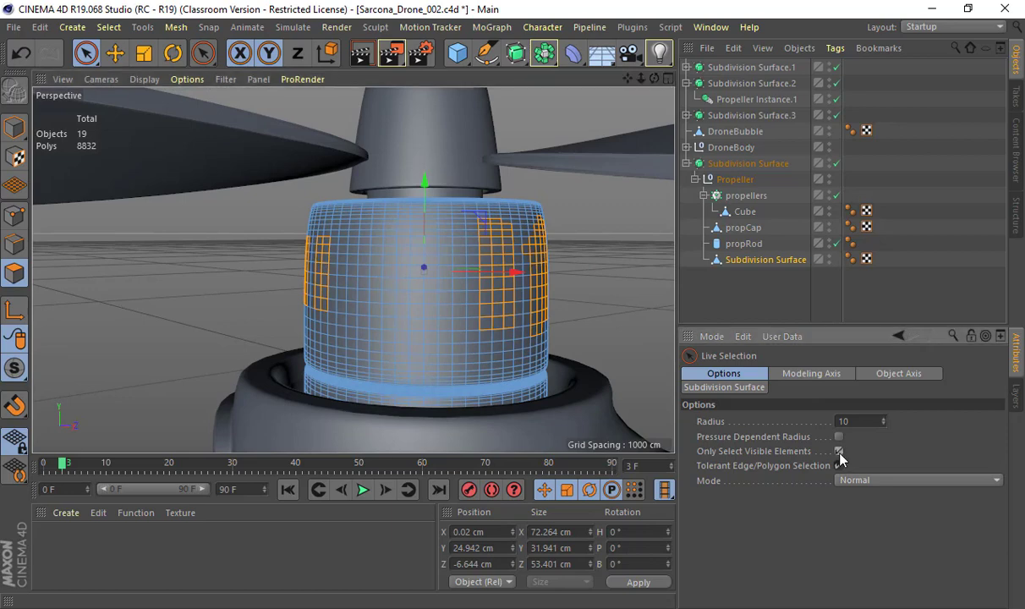
{"action": "left_click", "coordinate": [615, 289]}
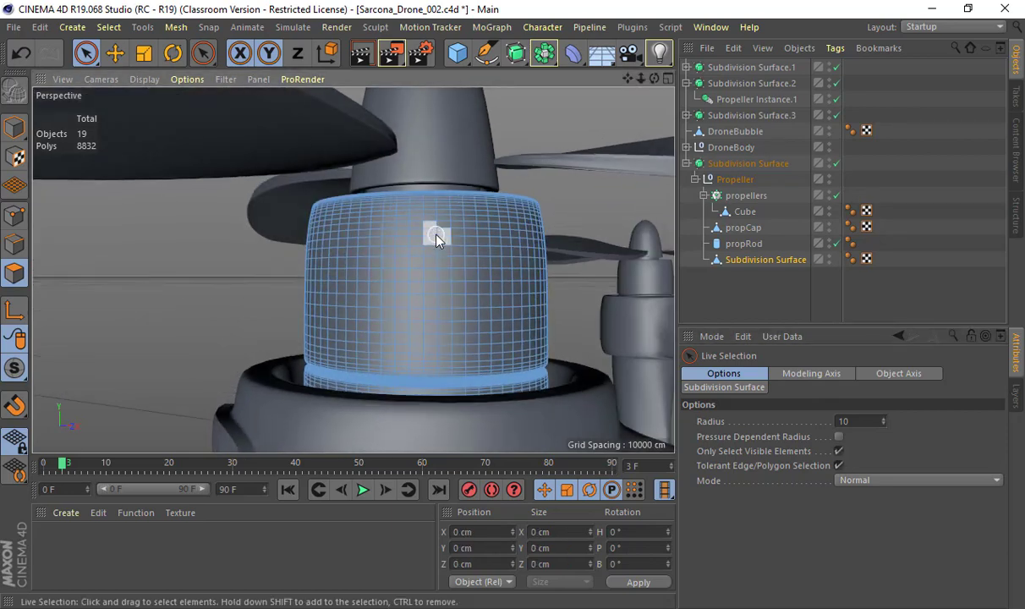
{"action": "left_click_drag", "start_coordinate": [427, 233], "coordinate": [436, 324]}
{"action": "mouse_move", "coordinate": [341, 300]}
{"action": "left_mouse_down", "text": "alt"}
{"action": "mouse_move", "coordinate": [407, 278]}
{"action": "mouse_move", "coordinate": [384, 244]}
{"action": "mouse_move", "coordinate": [387, 327]}
{"action": "mouse_move", "coordinate": [421, 318]}
{"action": "mouse_move", "coordinate": [358, 252]}
{"action": "mouse_move", "coordinate": [336, 250]}
{"action": "mouse_move", "coordinate": [339, 330]}
{"action": "mouse_move", "coordinate": [357, 317]}
{"action": "left_mouse_up", "text": "alt"}
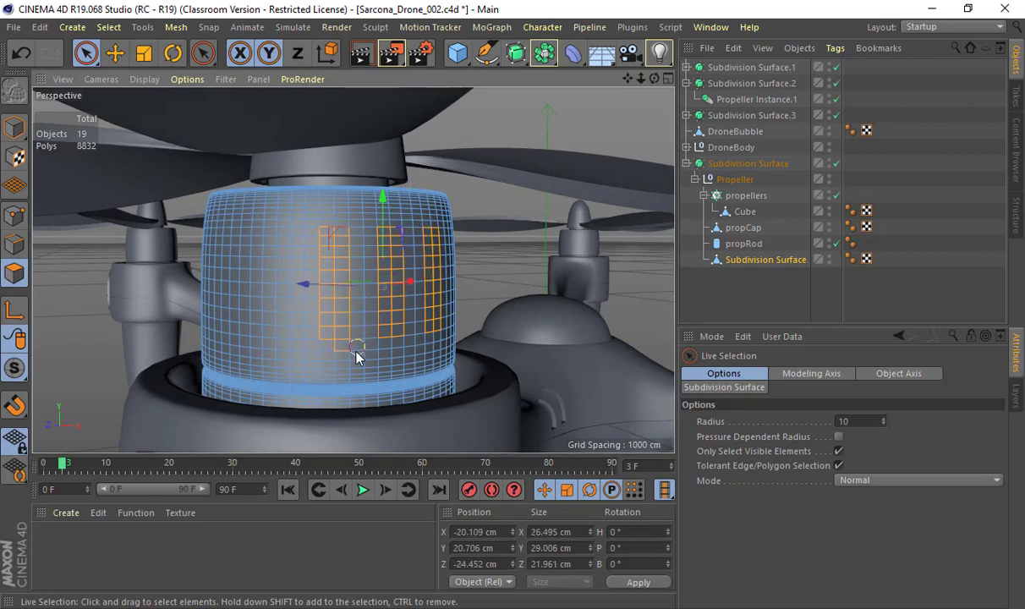
{"action": "left_click", "coordinate": [355, 348], "text": "ctrl"}
{"action": "mouse_move", "coordinate": [288, 318]}
{"action": "left_mouse_down", "text": "alt"}
{"action": "mouse_move", "coordinate": [339, 311]}
{"action": "mouse_move", "coordinate": [291, 225]}
{"action": "mouse_move", "coordinate": [290, 321]}
{"action": "mouse_move", "coordinate": [267, 246]}
{"action": "left_mouse_up", "text": "alt"}
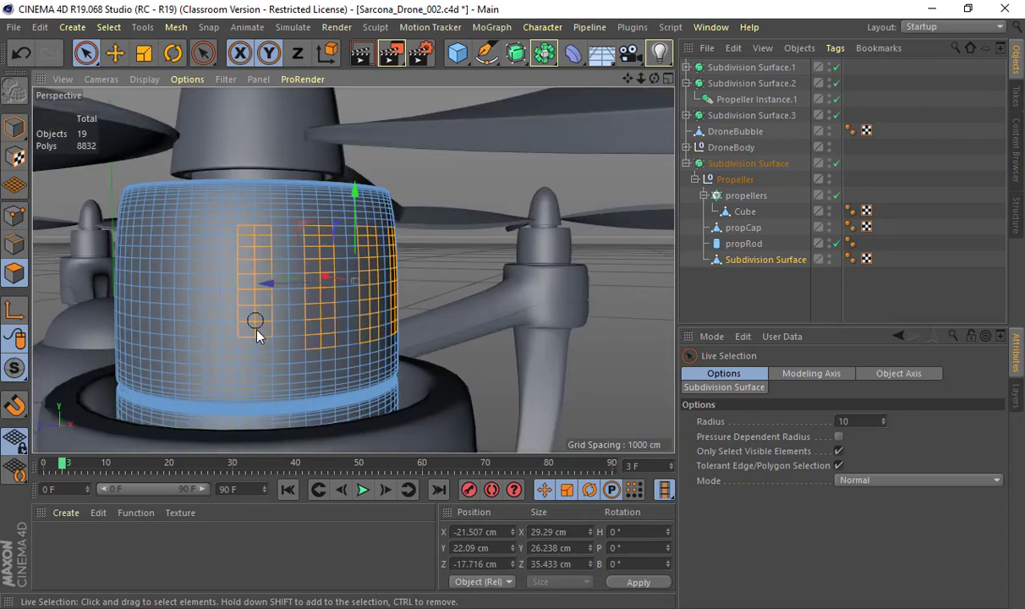
{"action": "left_click_drag", "start_coordinate": [301, 307], "coordinate": [232, 225], "text": "alt"}
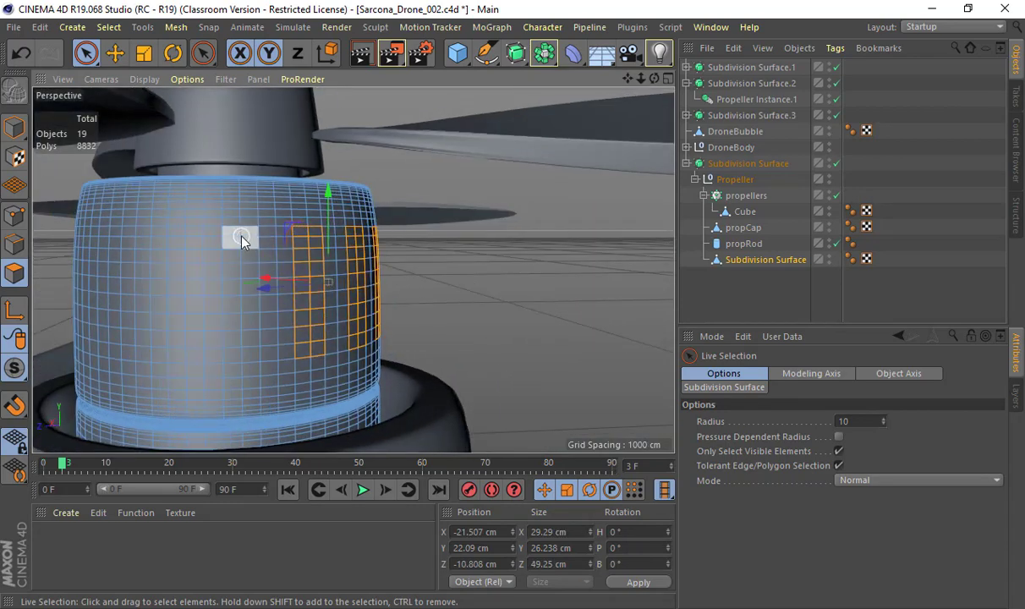
{"action": "left_click_drag", "start_coordinate": [229, 337], "coordinate": [284, 332], "text": "alt"}
Inset the selected strips with Extrude Inner, extrude them inward into recessed vertical slots, and check the slots on the drone
{"action": "key", "text": "m"}
{"action": "key", "text": "w"}
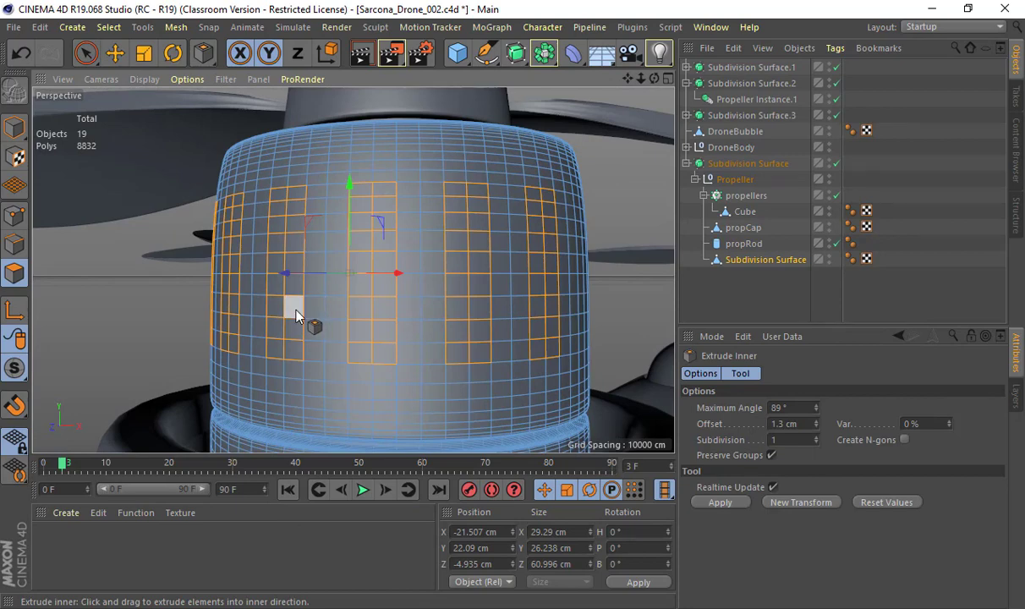
{"action": "left_click_drag", "start_coordinate": [280, 294], "coordinate": [487, 256]}
{"action": "key", "text": "d"}
{"action": "key", "text": "e"}
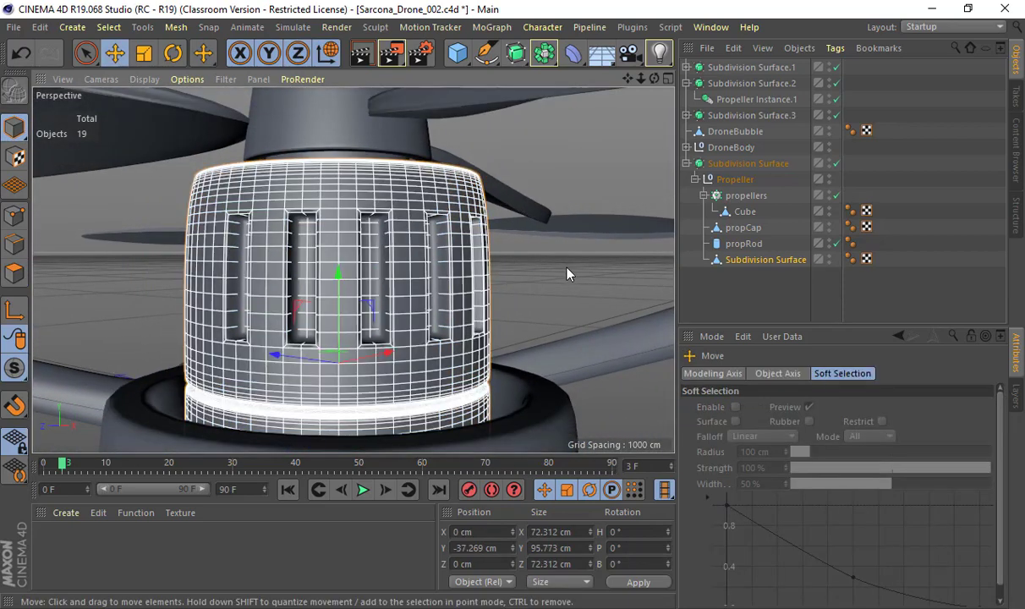
{"action": "scroll", "coordinate": [475, 283], "scroll_direction": "down", "scroll_amount": 5}
{"action": "scroll", "coordinate": [541, 296], "scroll_direction": "down", "scroll_amount": 5}
{"action": "left_click_drag", "start_coordinate": [622, 314], "coordinate": [517, 293], "text": "alt"}
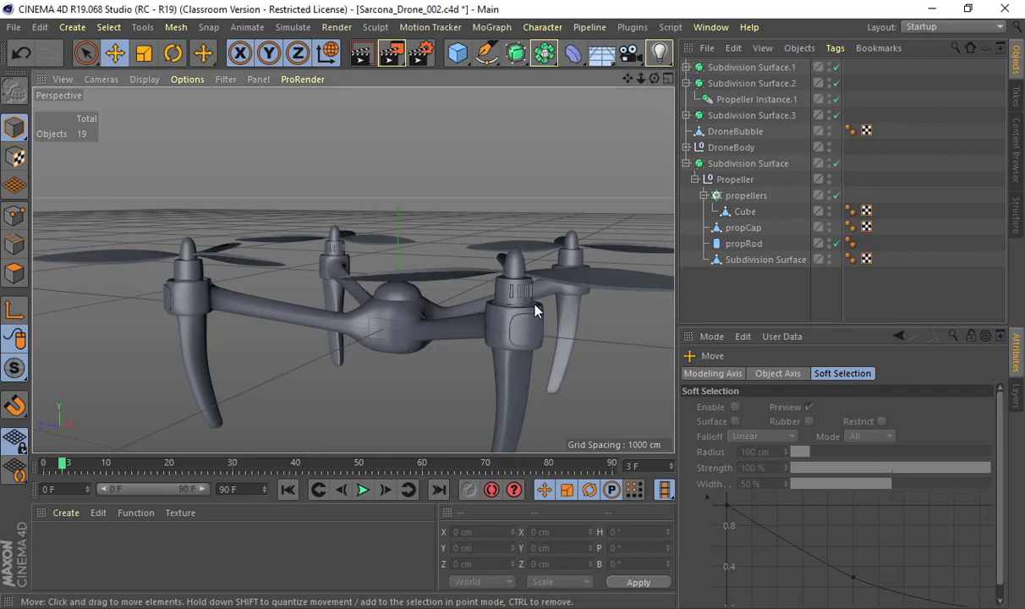
{"action": "scroll", "coordinate": [512, 287], "scroll_direction": "up", "scroll_amount": 5}
{"action": "scroll", "coordinate": [541, 279], "scroll_direction": "down", "scroll_amount": 5}
{"action": "scroll", "coordinate": [533, 279], "scroll_direction": "up", "scroll_amount": 5}
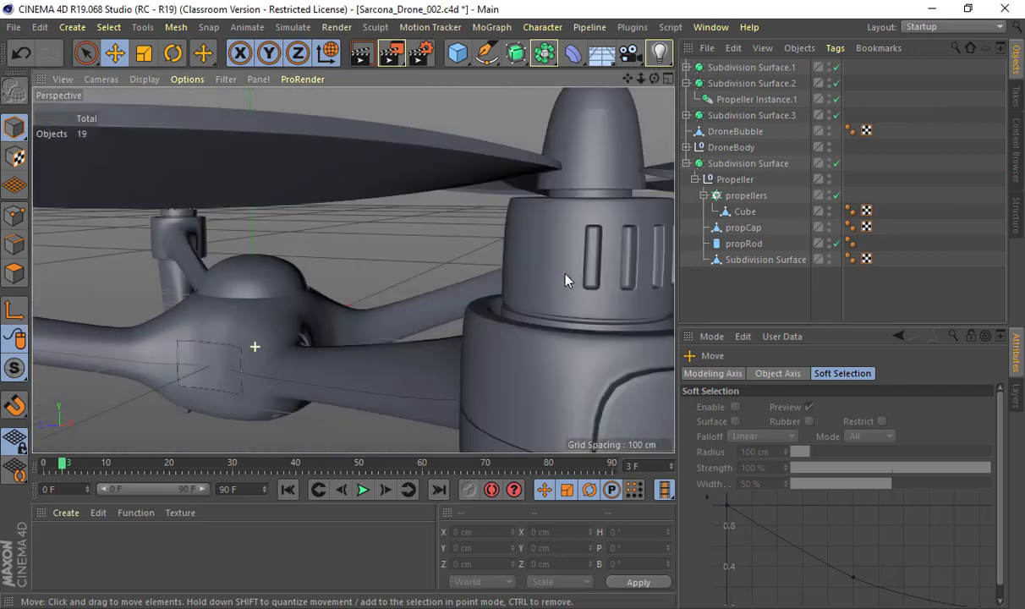
Examine the recessed motor housing slots on the source propeller and its instances, from close up and across the whole drone
{"action": "scroll", "coordinate": [510, 292], "scroll_direction": "down", "scroll_amount": 4}
{"action": "scroll", "coordinate": [265, 283], "scroll_direction": "up", "scroll_amount": 5}
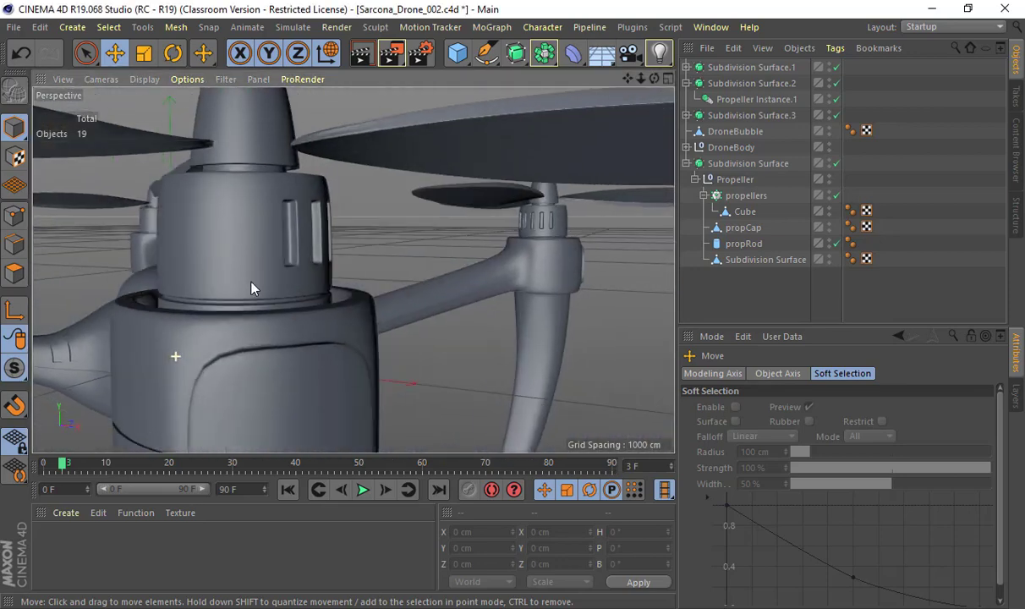
{"action": "scroll", "coordinate": [276, 228], "scroll_direction": "down", "scroll_amount": 6}
{"action": "scroll", "coordinate": [270, 214], "scroll_direction": "up", "scroll_amount": 5}
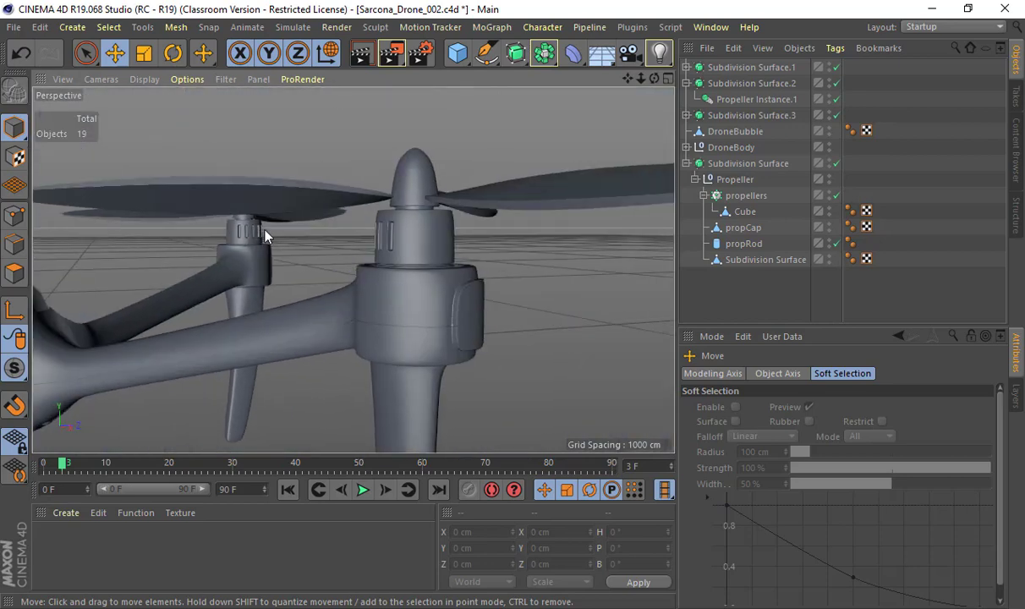
{"action": "scroll", "coordinate": [397, 212], "scroll_direction": "down", "scroll_amount": 2}
{"action": "scroll", "coordinate": [401, 233], "scroll_direction": "up", "scroll_amount": 3}
{"action": "scroll", "coordinate": [401, 233], "scroll_direction": "down", "scroll_amount": 8}
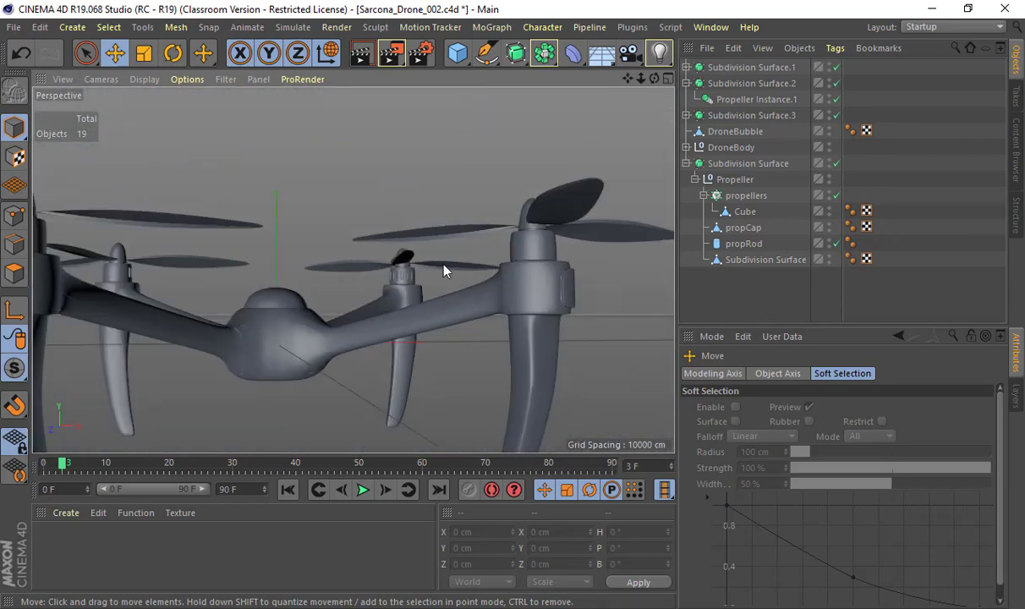
{"action": "left_click_drag", "start_coordinate": [434, 311], "coordinate": [686, 182], "text": "alt"}
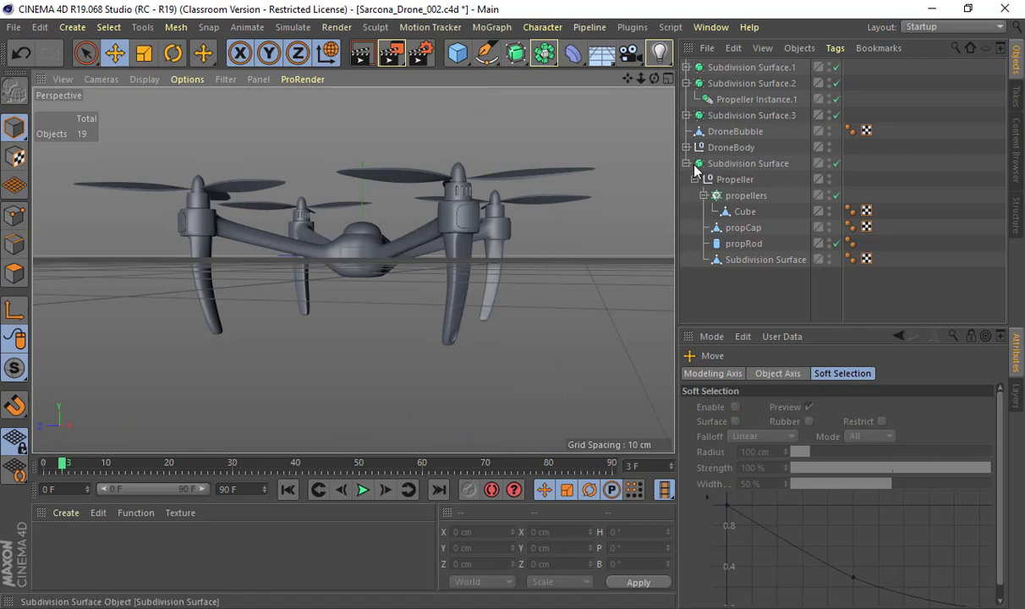
Collapse the source propeller's Subdivision Surface hierarchy and view the complete drone from above
{"action": "left_click", "coordinate": [686, 163]}
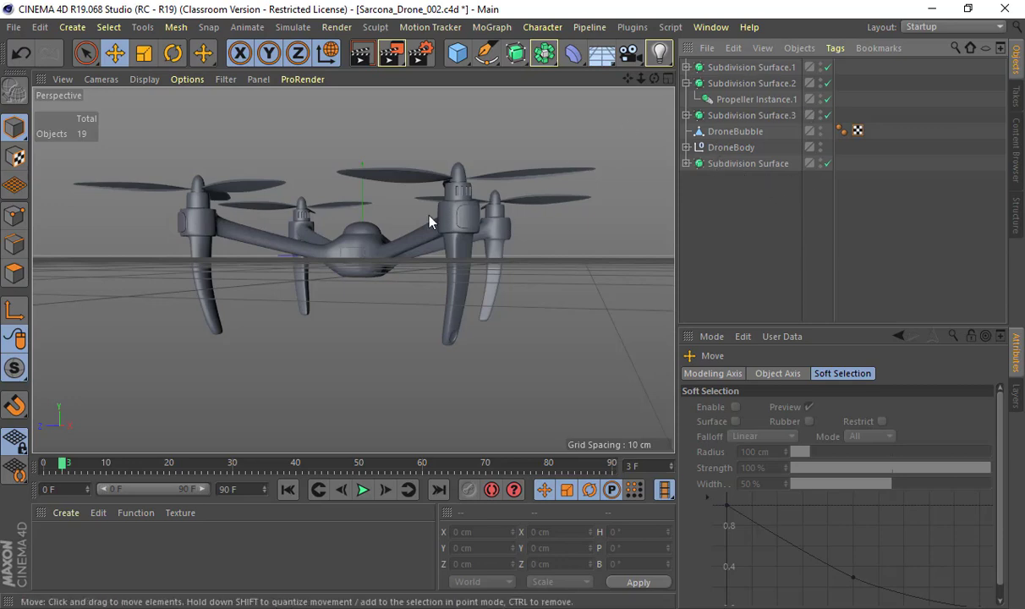
{"action": "left_click_drag", "start_coordinate": [429, 222], "coordinate": [487, 296], "text": "alt"}
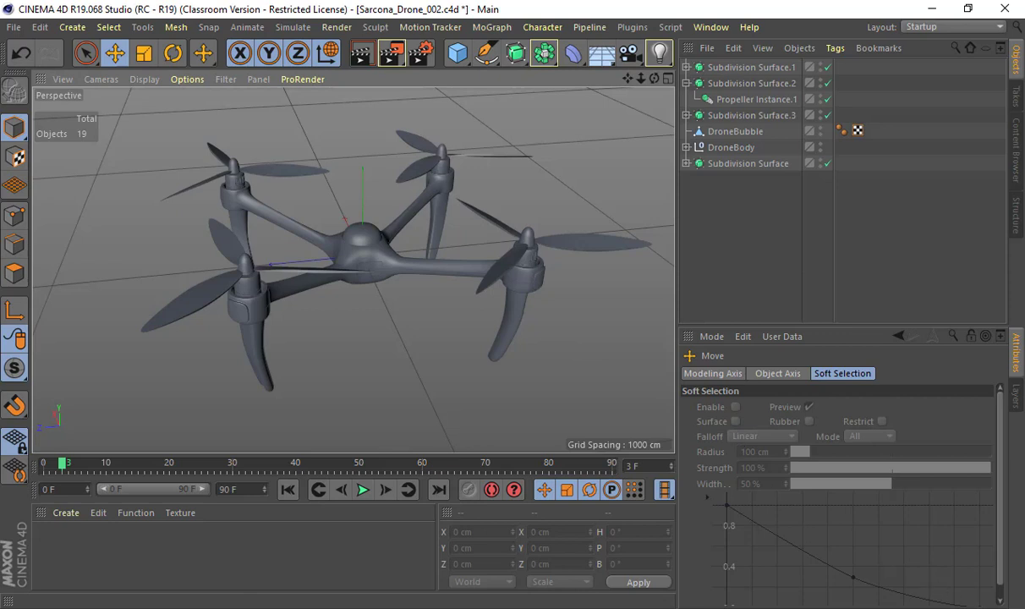
{"action": "left_click", "coordinate": [985, 607]}
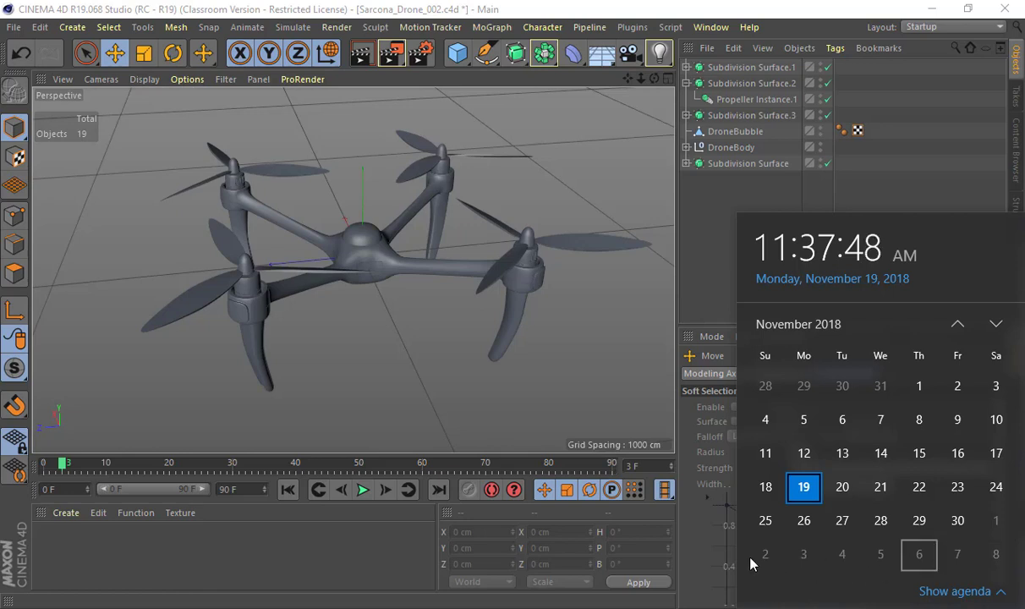
{"action": "left_click", "coordinate": [590, 11]}
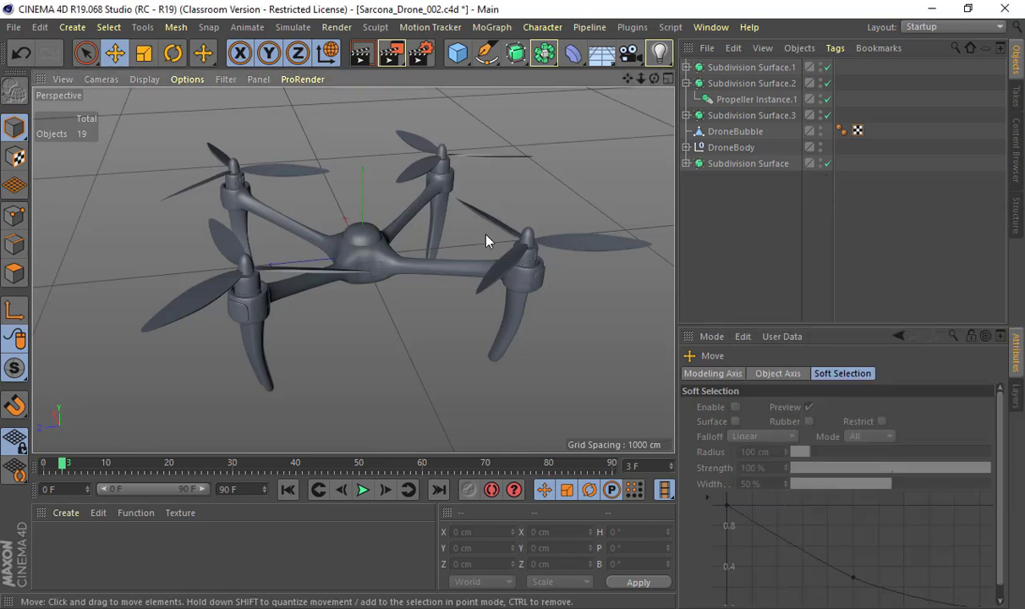
Save the drone project under its existing file name, Sarcona_Drone_002.c4d
{"action": "key", "text": "ctrl+s"}
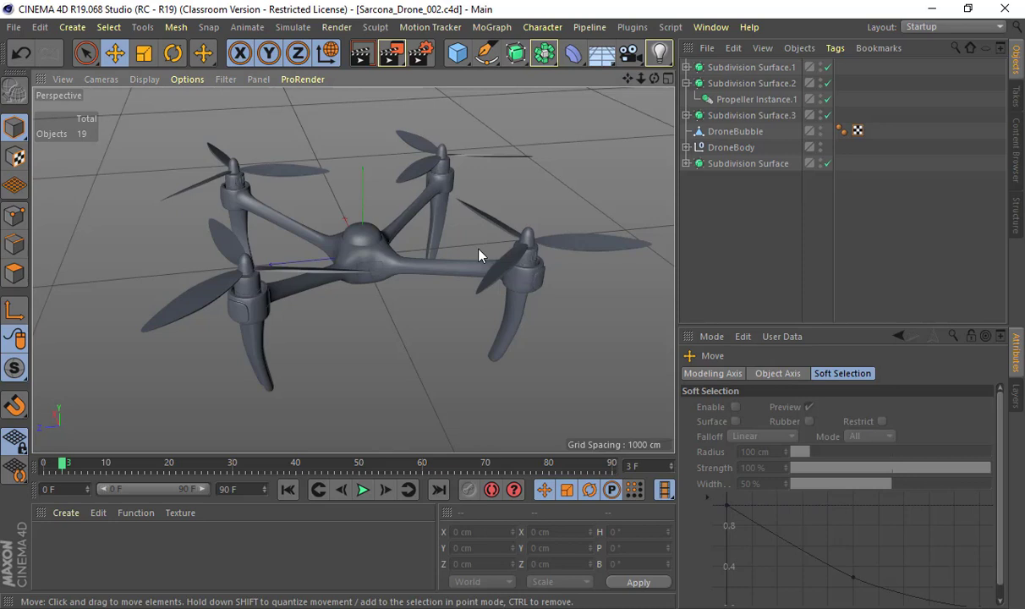